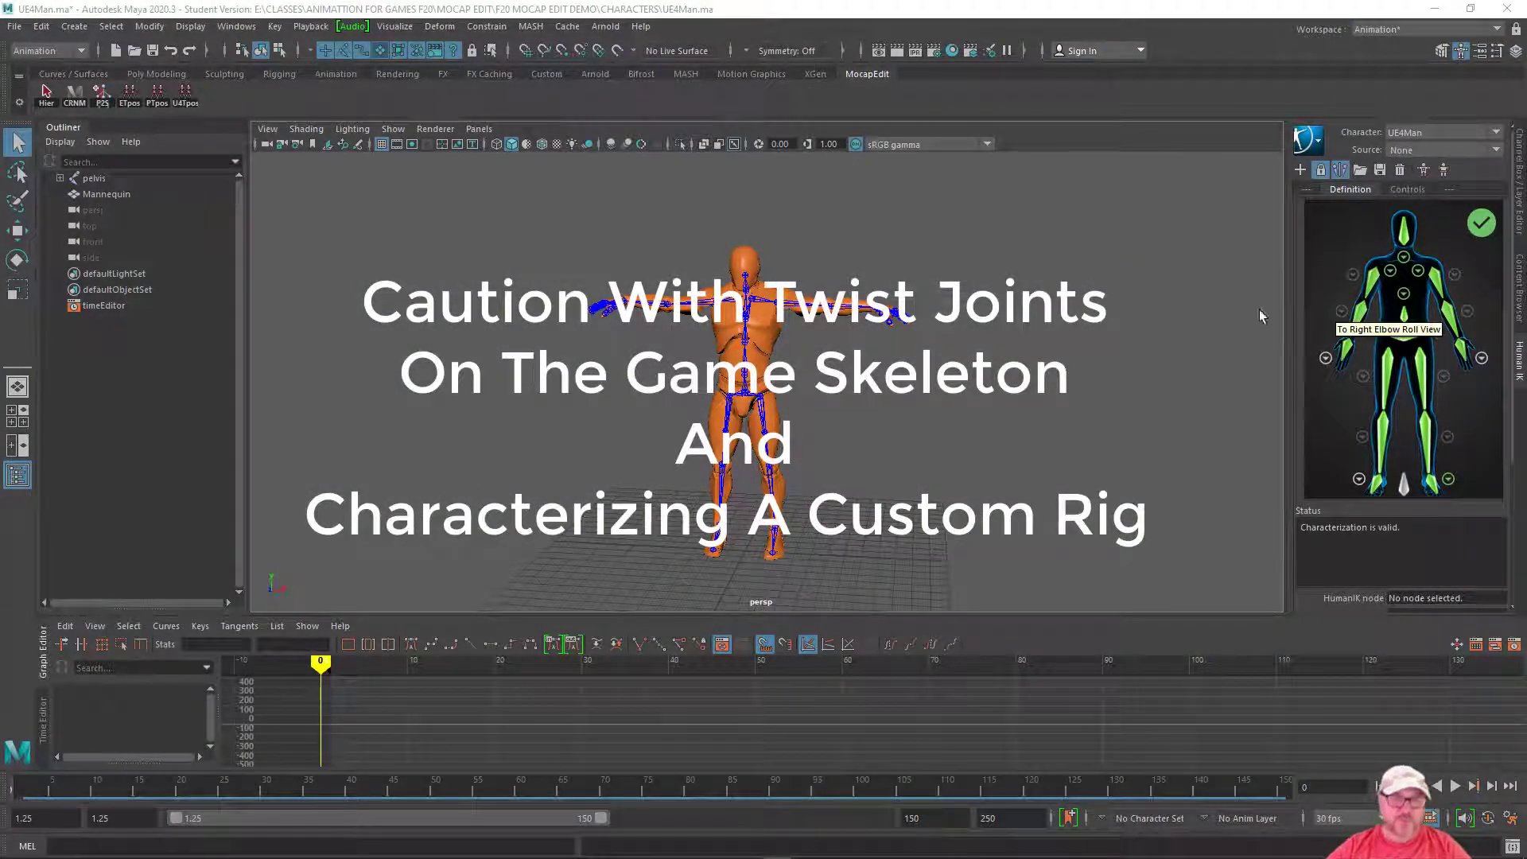
Step: Zoom in on the mannequin's left arm and hand, and review the left-hand finger mapping
{"action": "right_click_drag", "start_coordinate": [1018, 350], "coordinate": [1118, 360], "text": "alt"}
{"action": "left_click_drag", "start_coordinate": [1055, 387], "coordinate": [1052, 349], "text": "alt"}
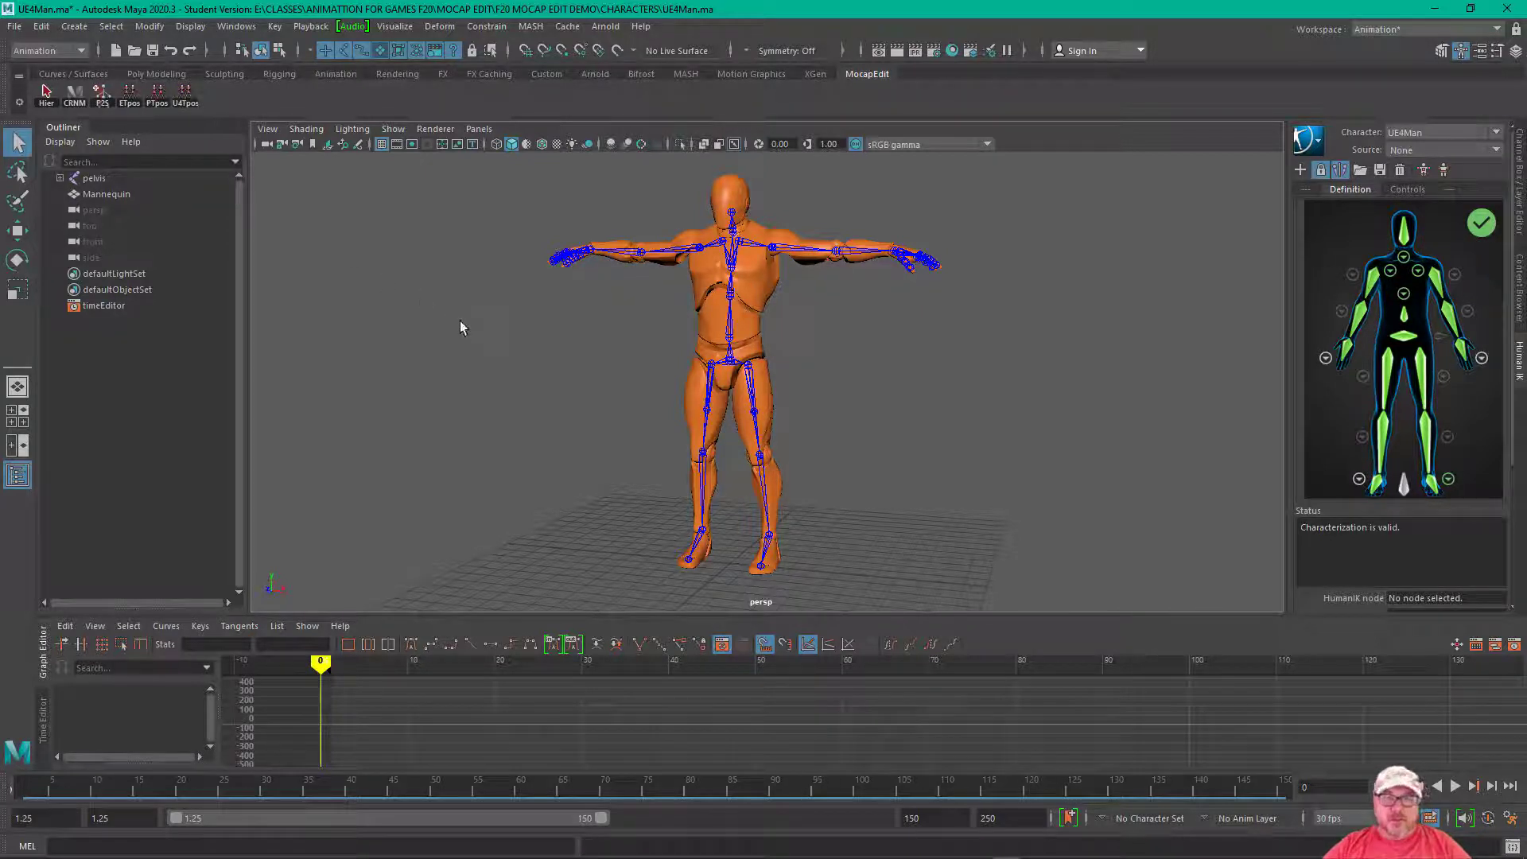
{"action": "mouse_move", "coordinate": [461, 327]}
{"action": "middle_mouse_down", "text": "alt"}
{"action": "mouse_move", "coordinate": [493, 347]}
{"action": "mouse_move", "coordinate": [458, 300]}
{"action": "middle_mouse_up", "text": "alt"}
{"action": "right_click_drag", "start_coordinate": [458, 300], "coordinate": [895, 407], "text": "alt"}
{"action": "middle_click_drag", "start_coordinate": [895, 406], "coordinate": [914, 470], "text": "alt"}
{"action": "right_click_drag", "start_coordinate": [913, 470], "coordinate": [938, 422], "text": "alt"}
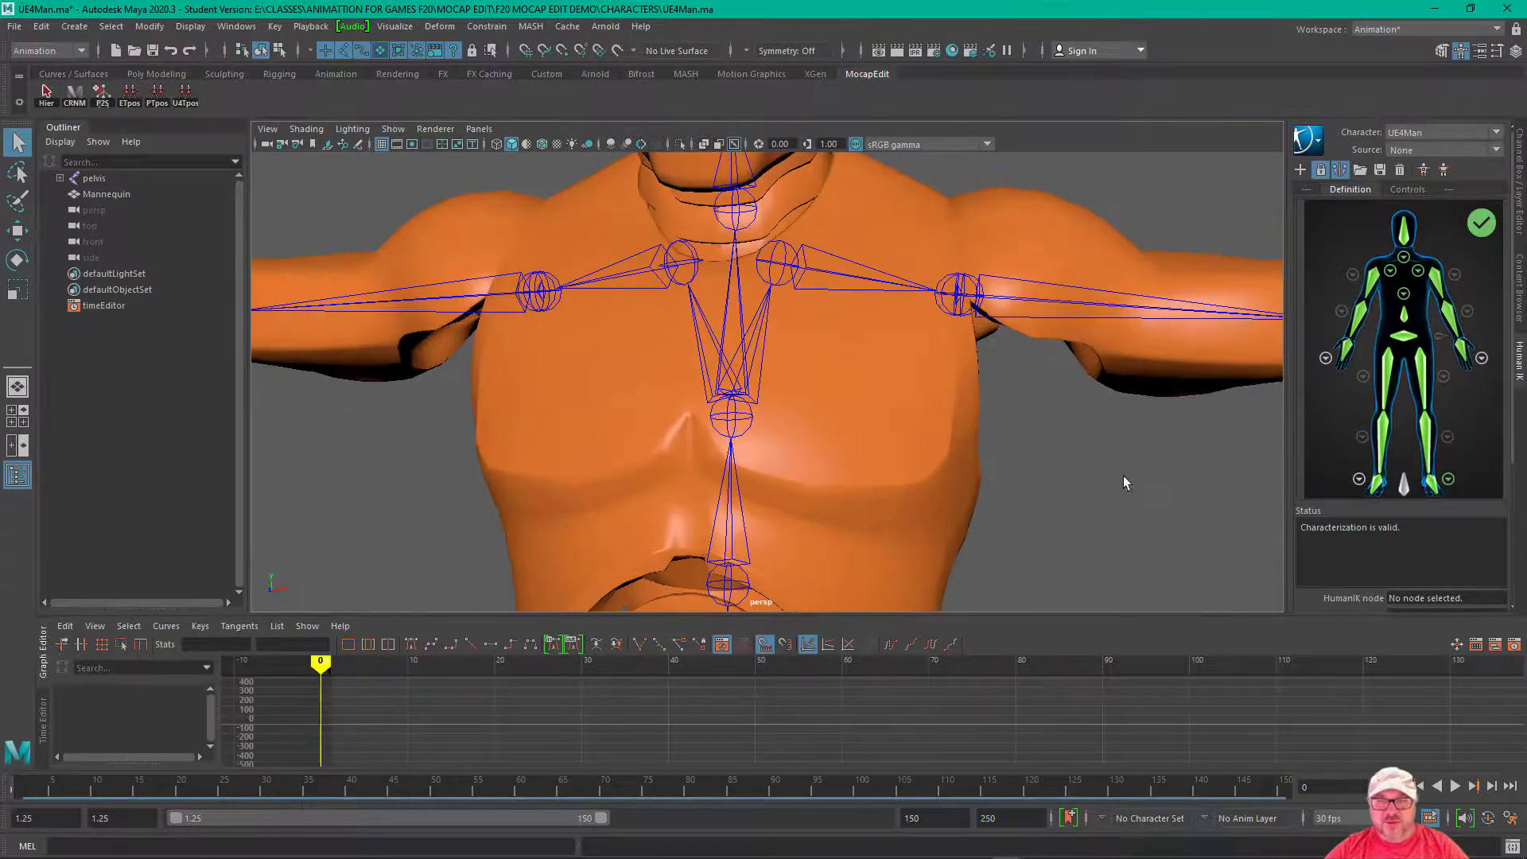
{"action": "left_click_drag", "start_coordinate": [938, 422], "coordinate": [788, 432], "text": "alt"}
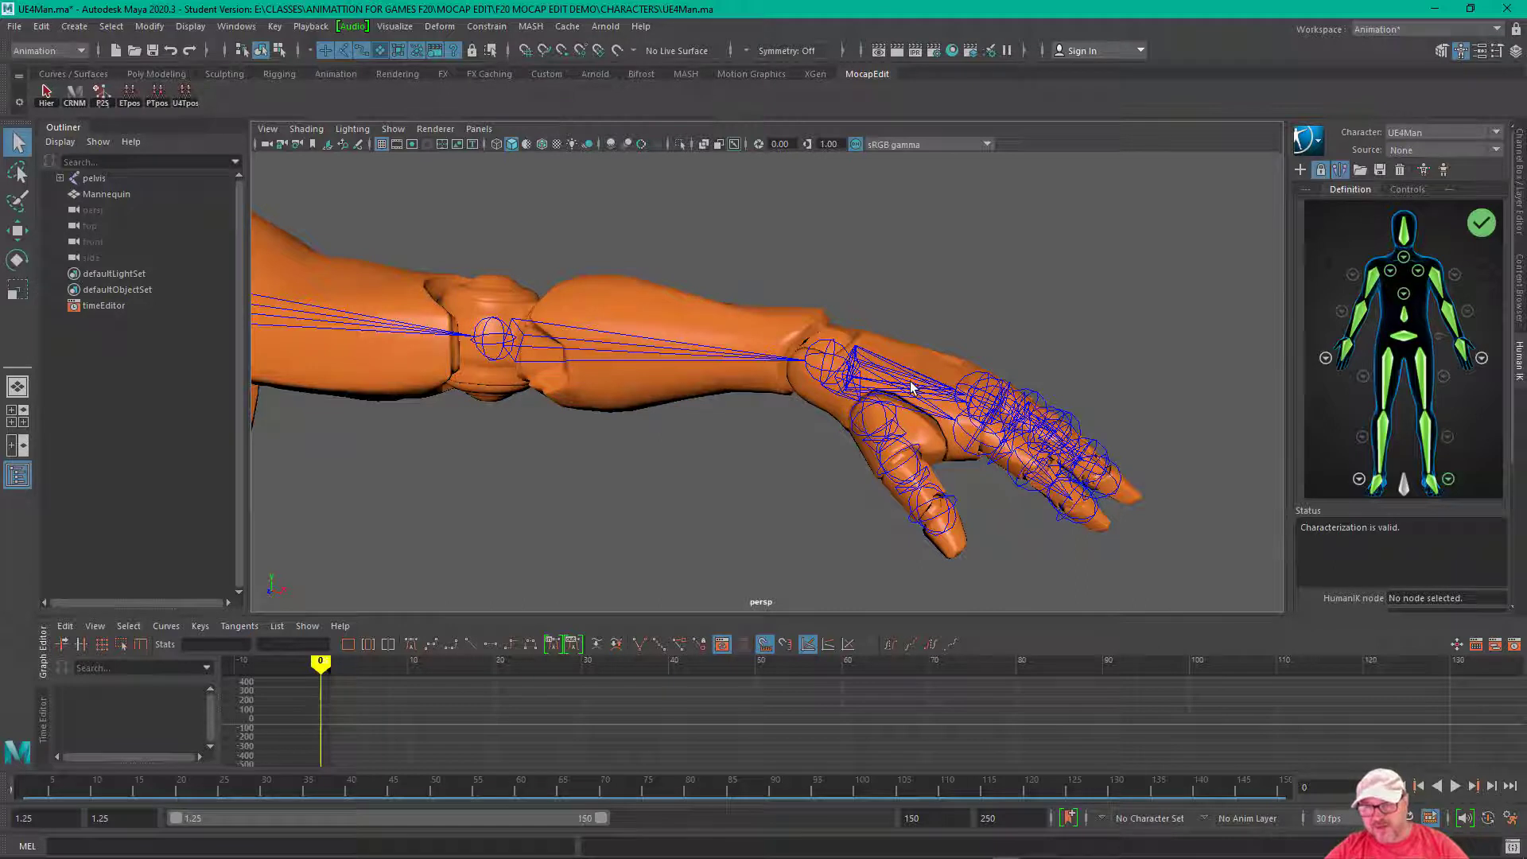
{"action": "left_click", "coordinate": [1481, 358]}
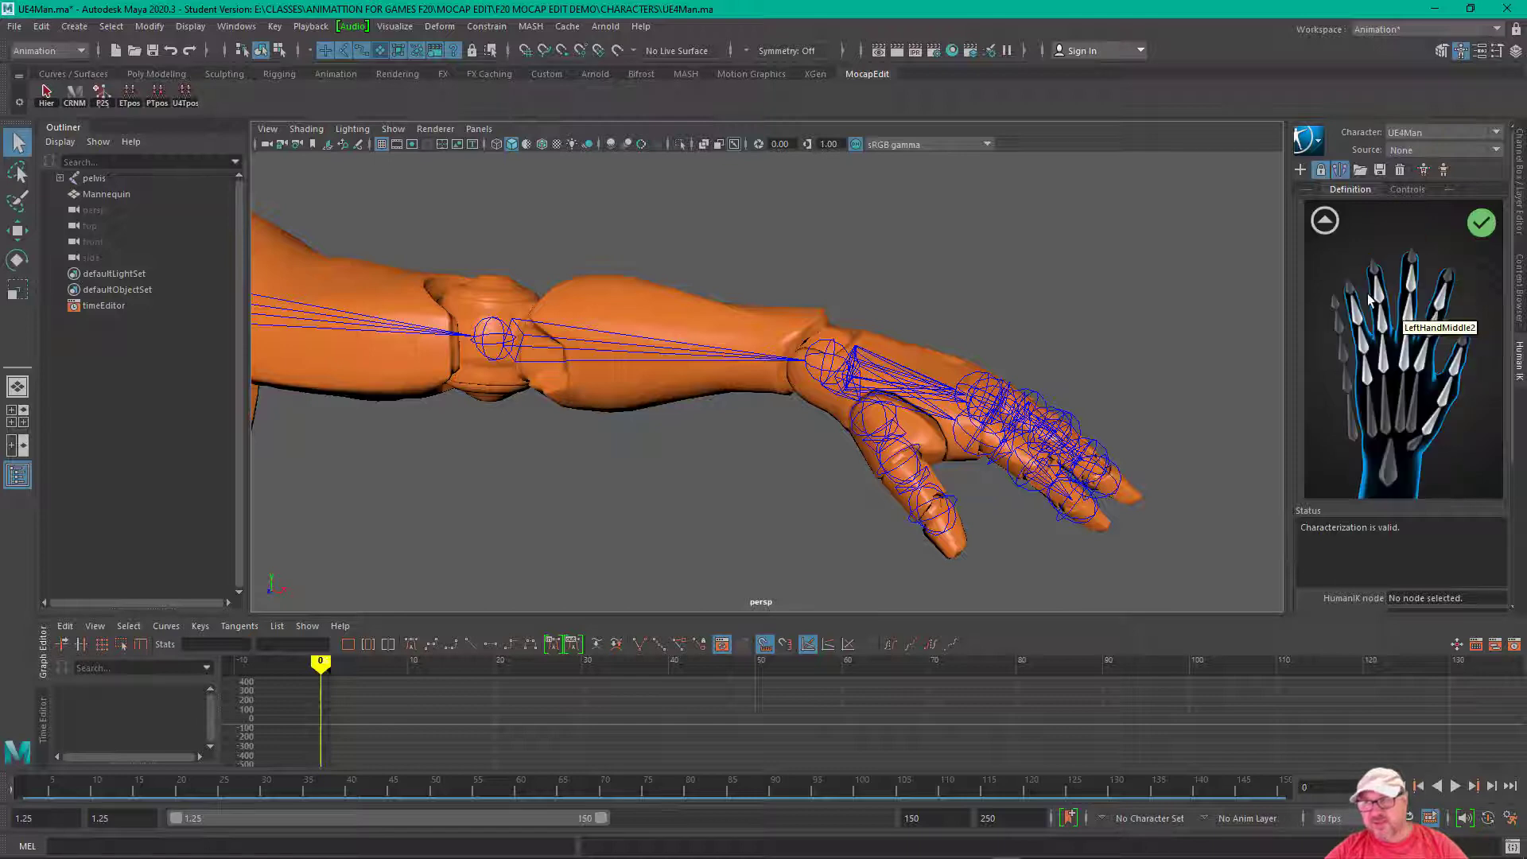
{"action": "left_click", "coordinate": [1324, 221]}
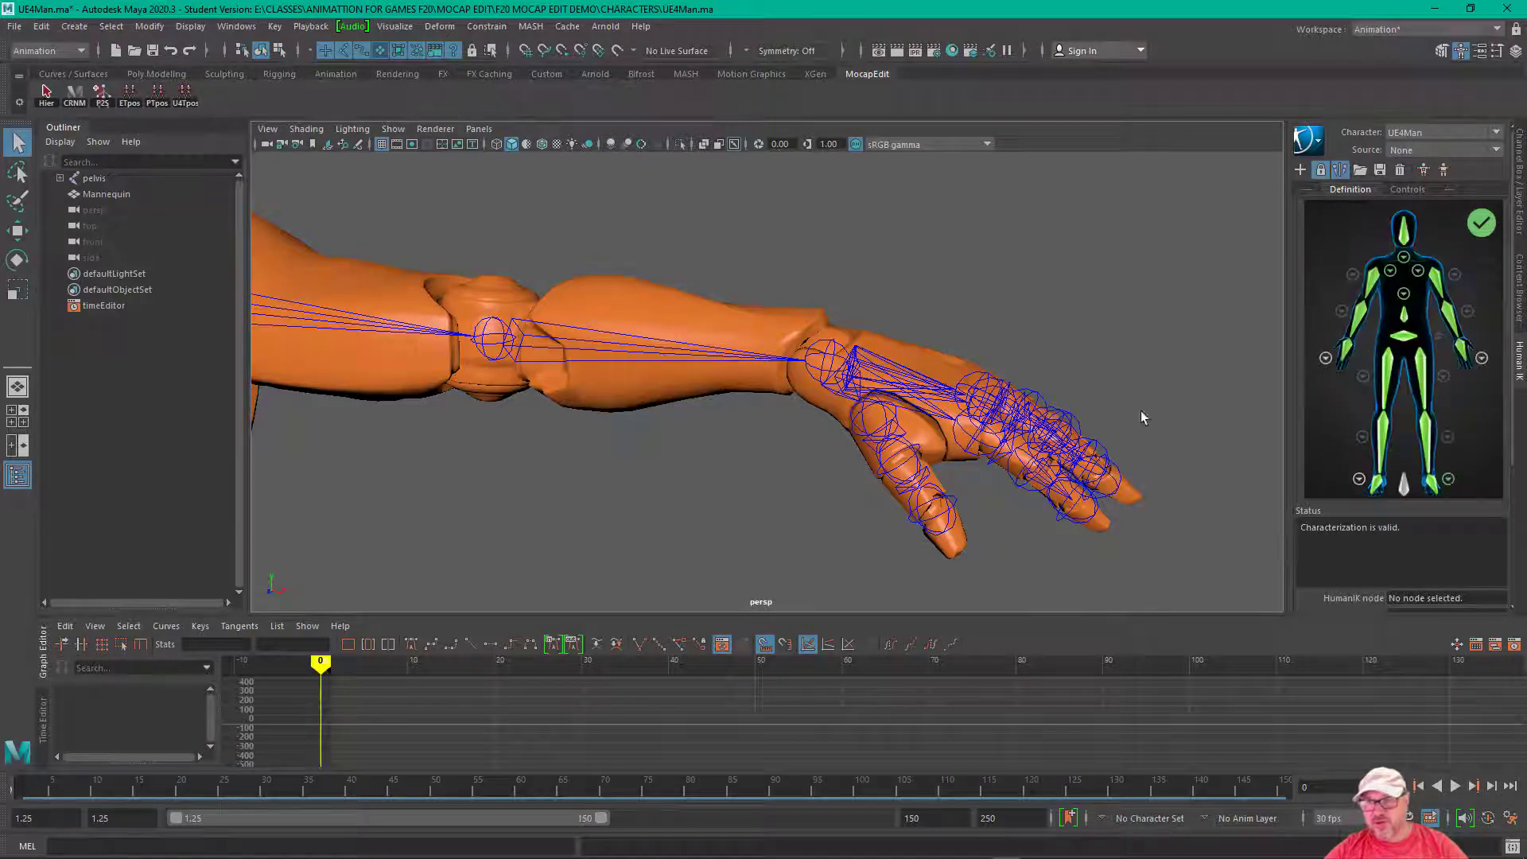
Step: Close in on the left shoulder, show the joint attributes, and select the upperarm_l joint
{"action": "scroll", "coordinate": [617, 457], "scroll_direction": "down", "scroll_amount": 6}
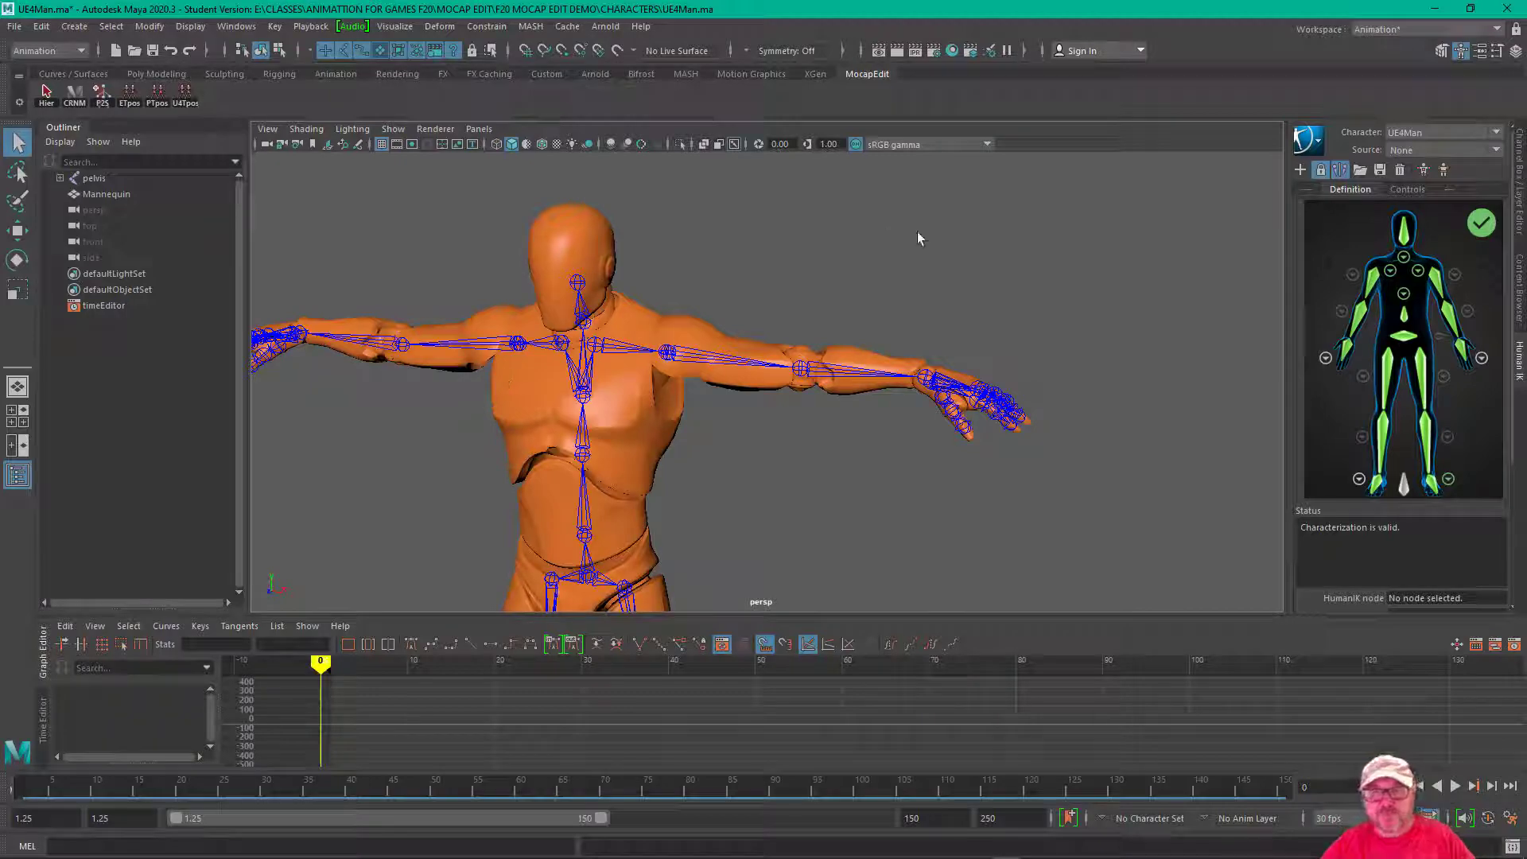
{"action": "left_click_drag", "start_coordinate": [843, 259], "coordinate": [988, 194], "text": "alt"}
{"action": "right_click_drag", "start_coordinate": [988, 194], "coordinate": [1019, 337], "text": "alt"}
{"action": "left_click_drag", "start_coordinate": [1020, 337], "coordinate": [954, 504], "text": "alt"}
{"action": "right_click_drag", "start_coordinate": [954, 504], "coordinate": [1055, 324], "text": "alt"}
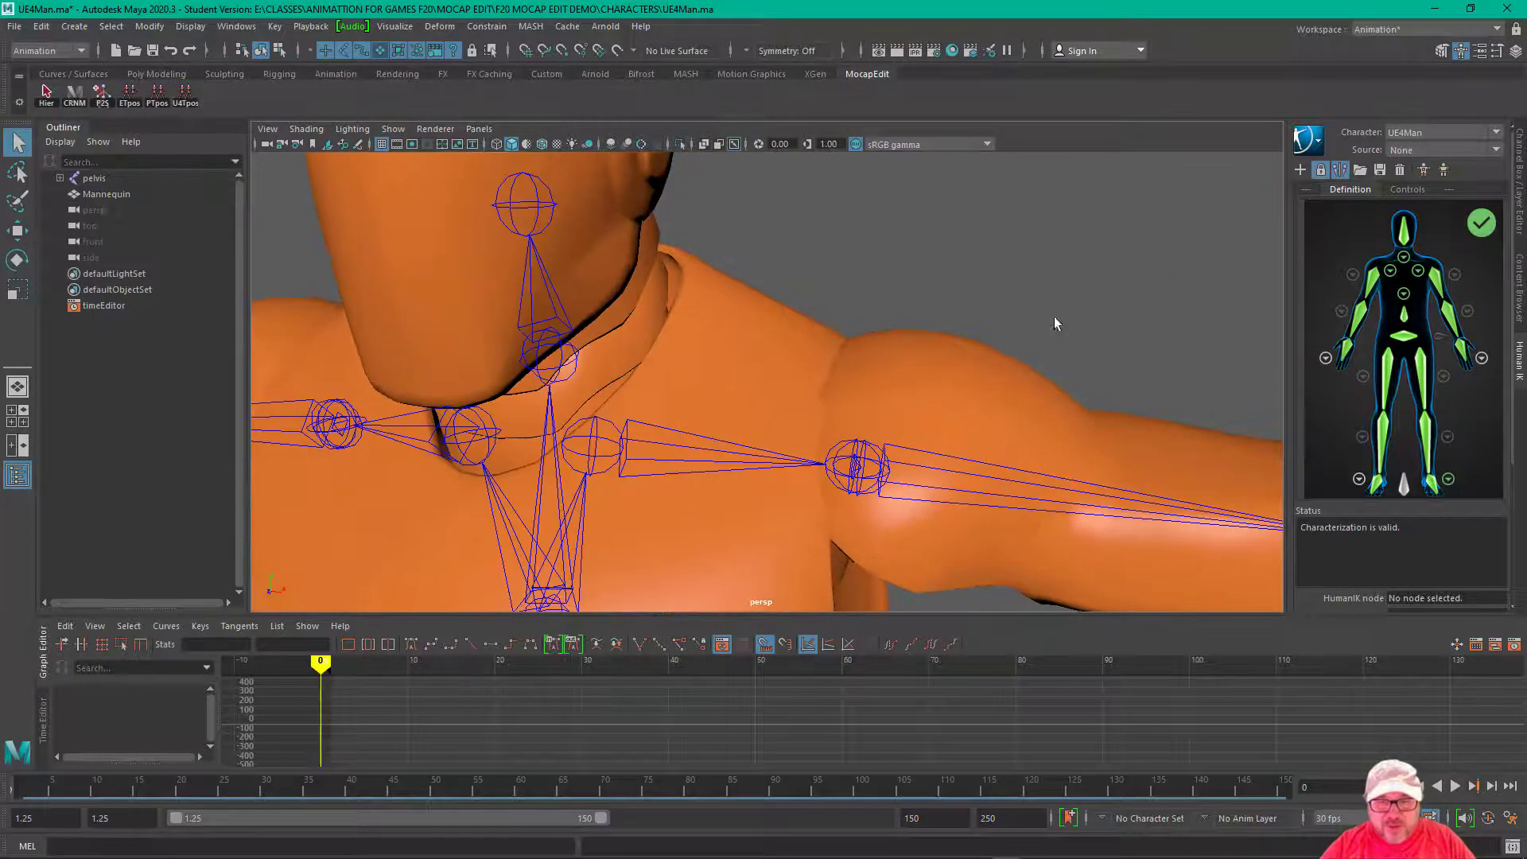
{"action": "middle_click_drag", "start_coordinate": [1055, 324], "coordinate": [1036, 273], "text": "alt"}
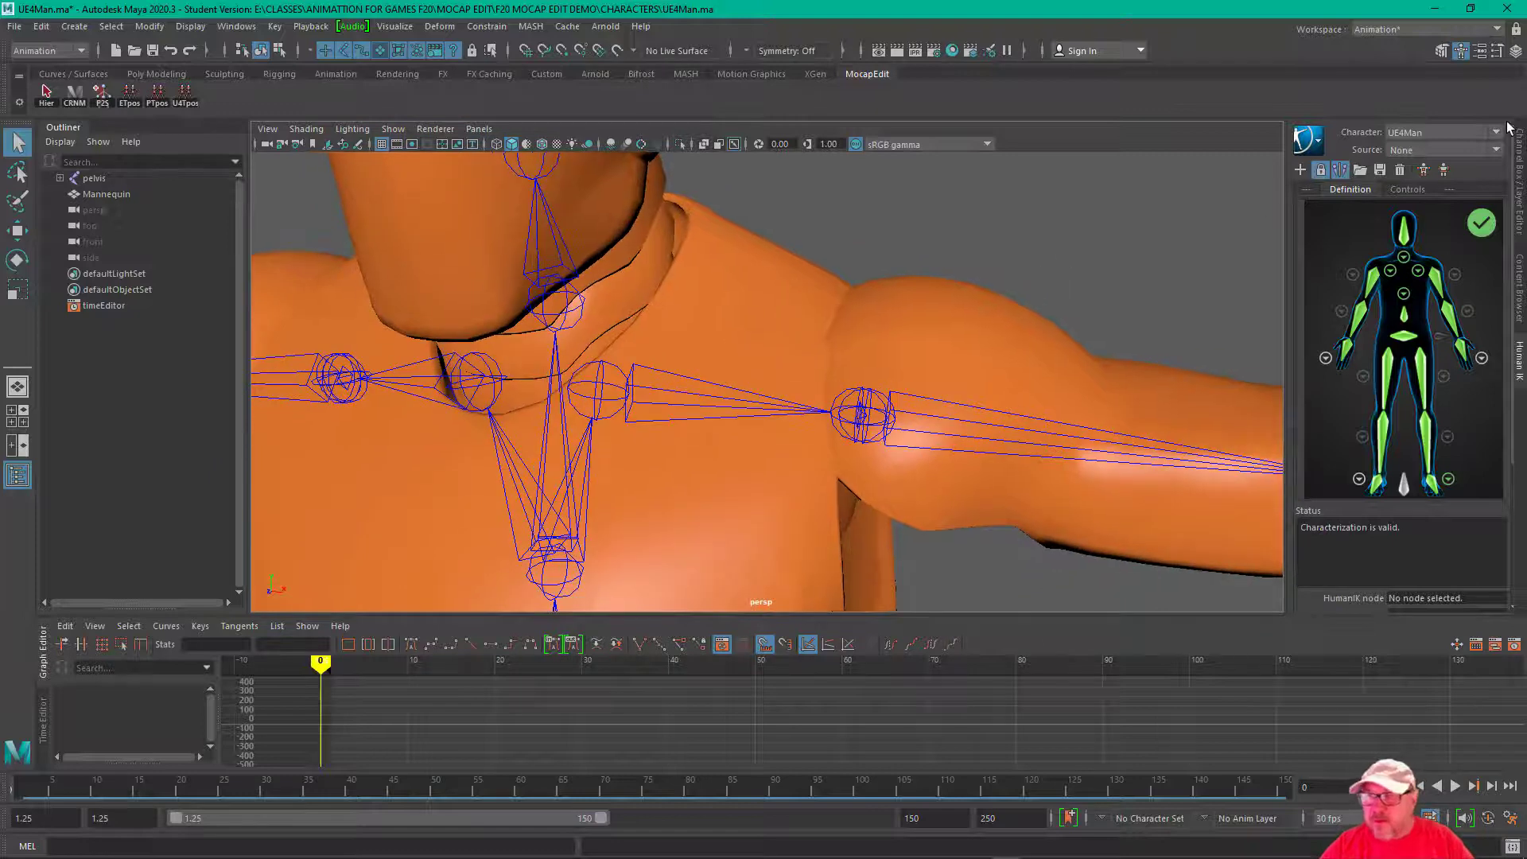
{"action": "left_click", "coordinate": [1520, 163]}
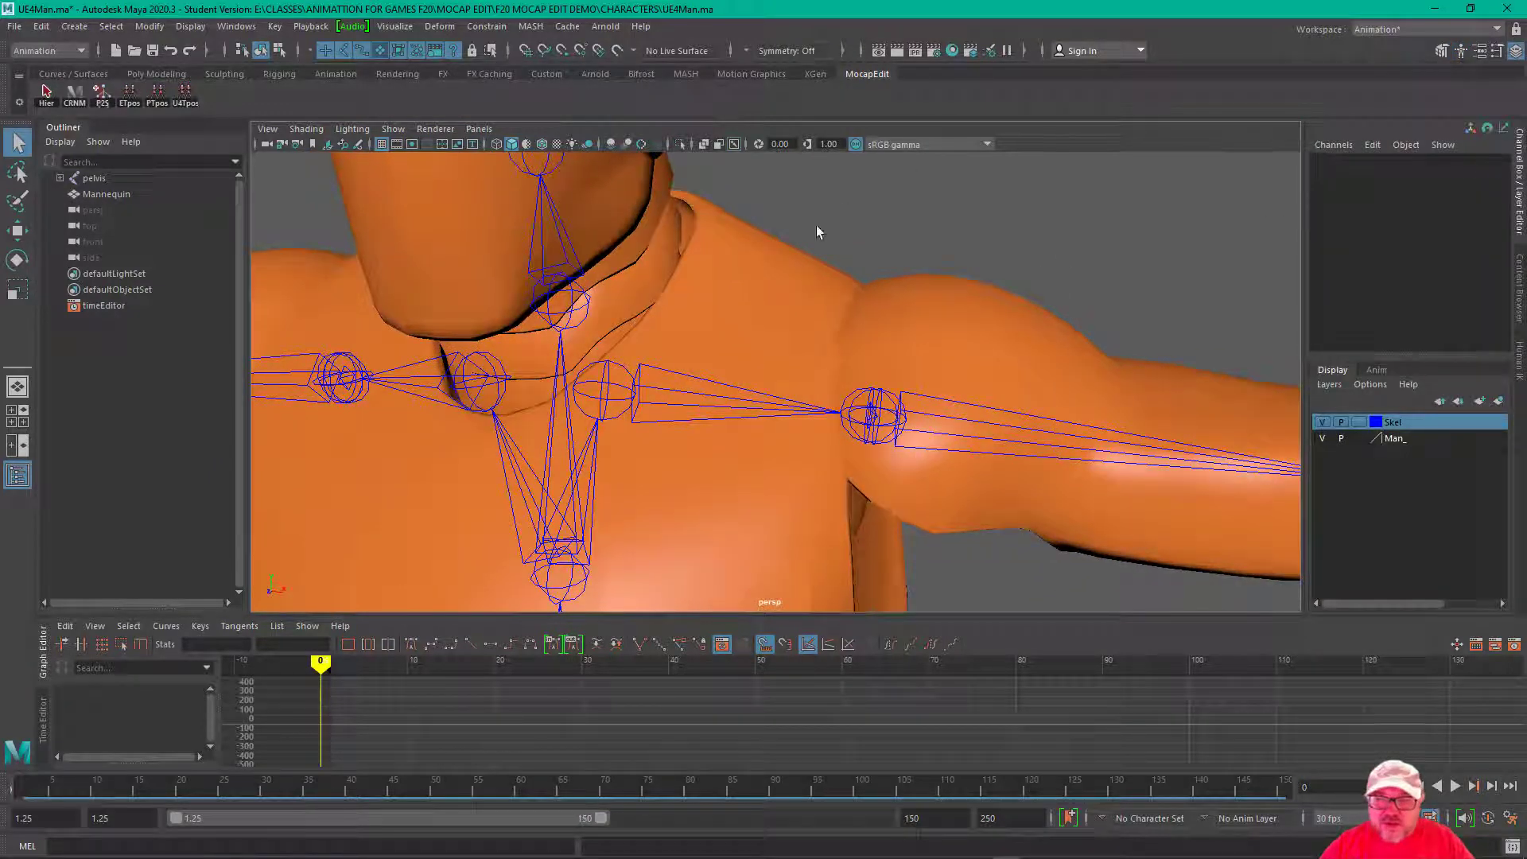
{"action": "left_click", "coordinate": [846, 402]}
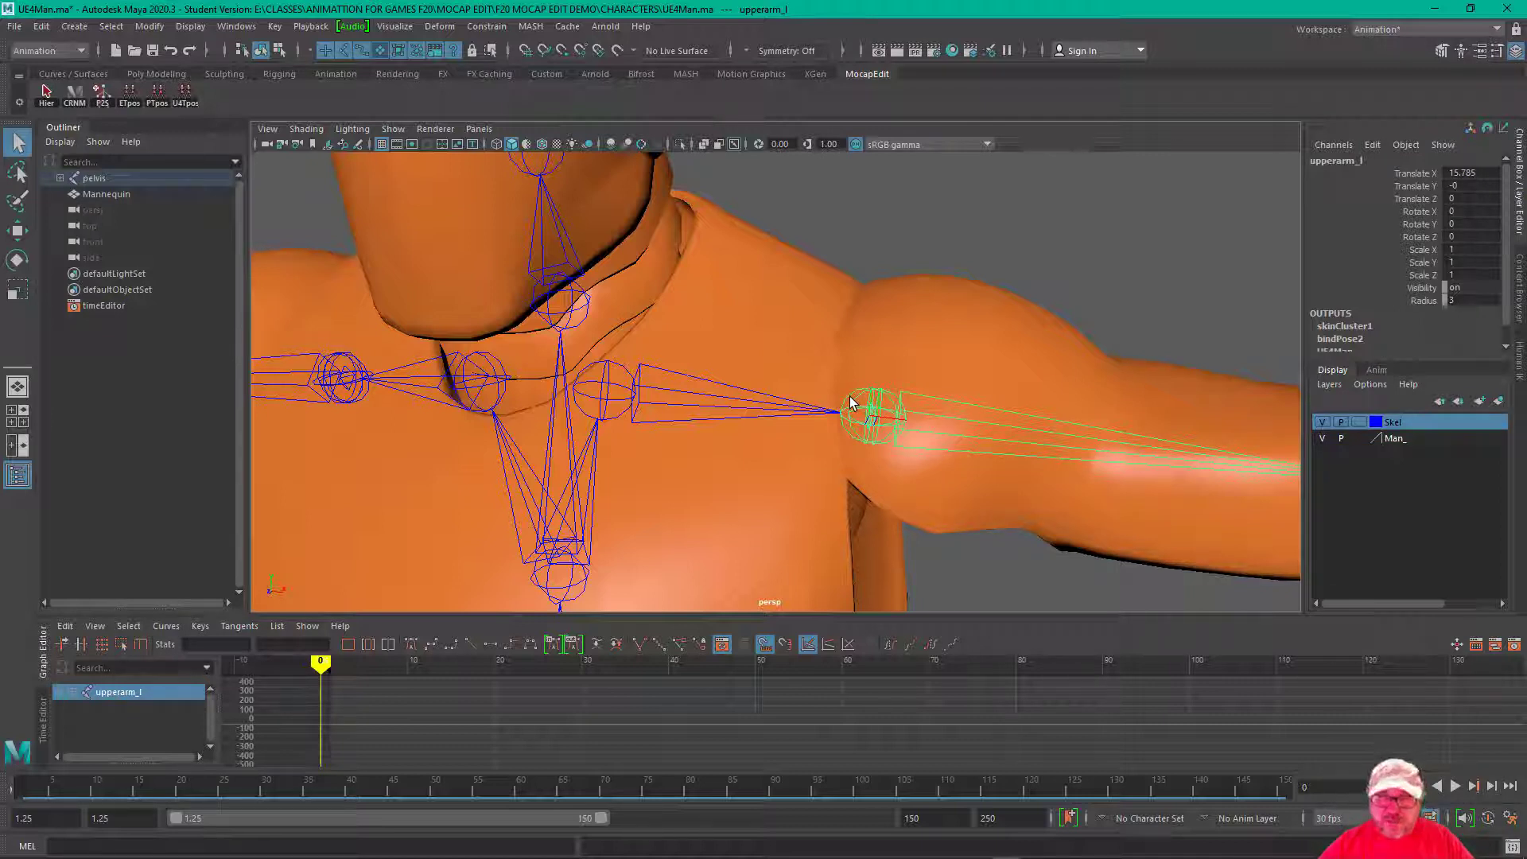
Step: Test-move the upperarm_twist_01_l joint, undo the move, and reselect upperarm_l
{"action": "left_click", "coordinate": [861, 401]}
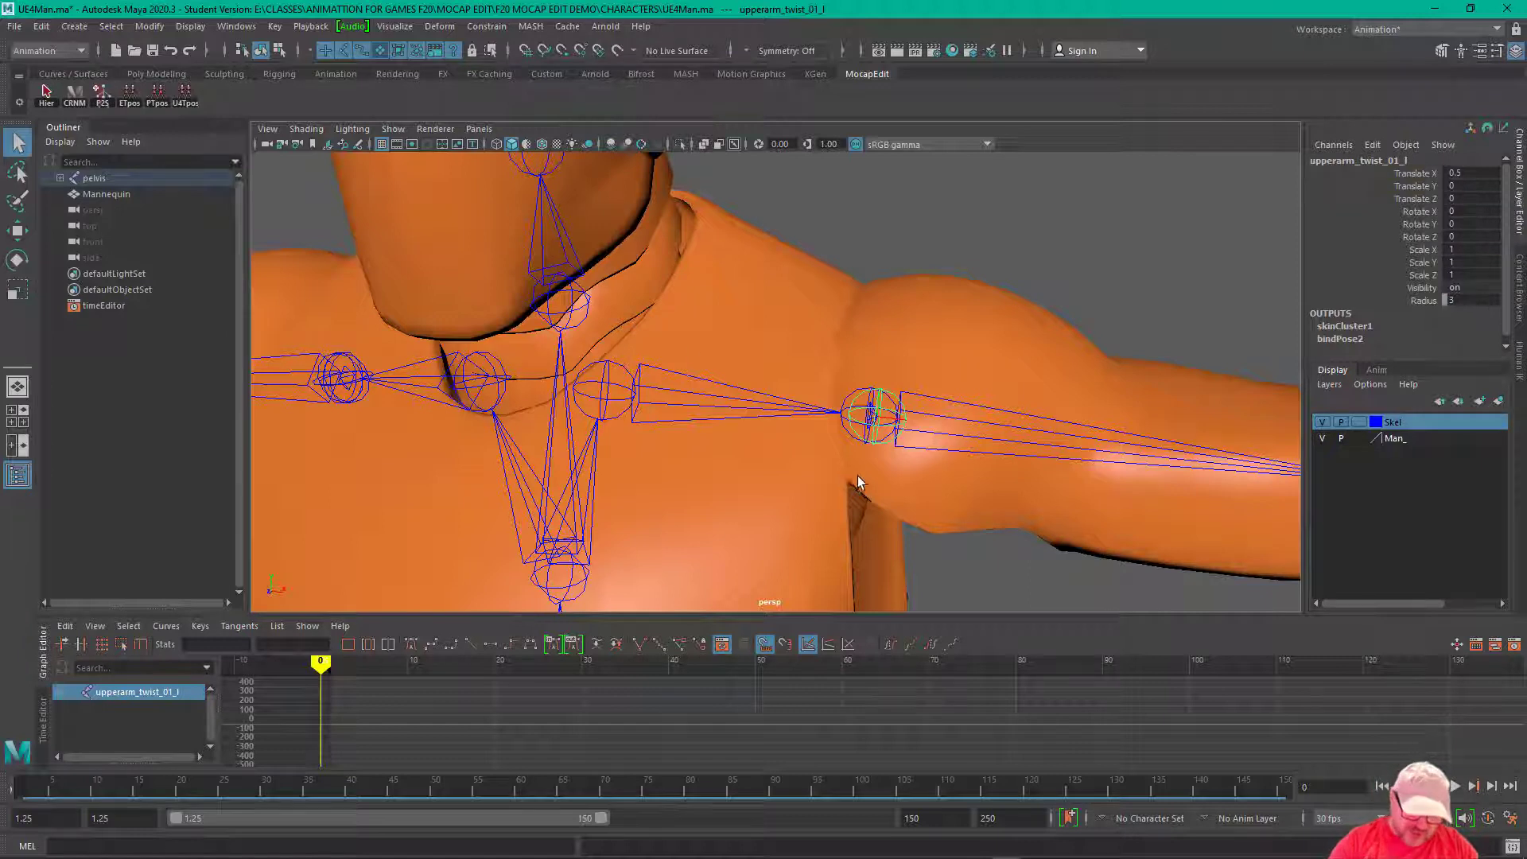
{"action": "key", "text": "w"}
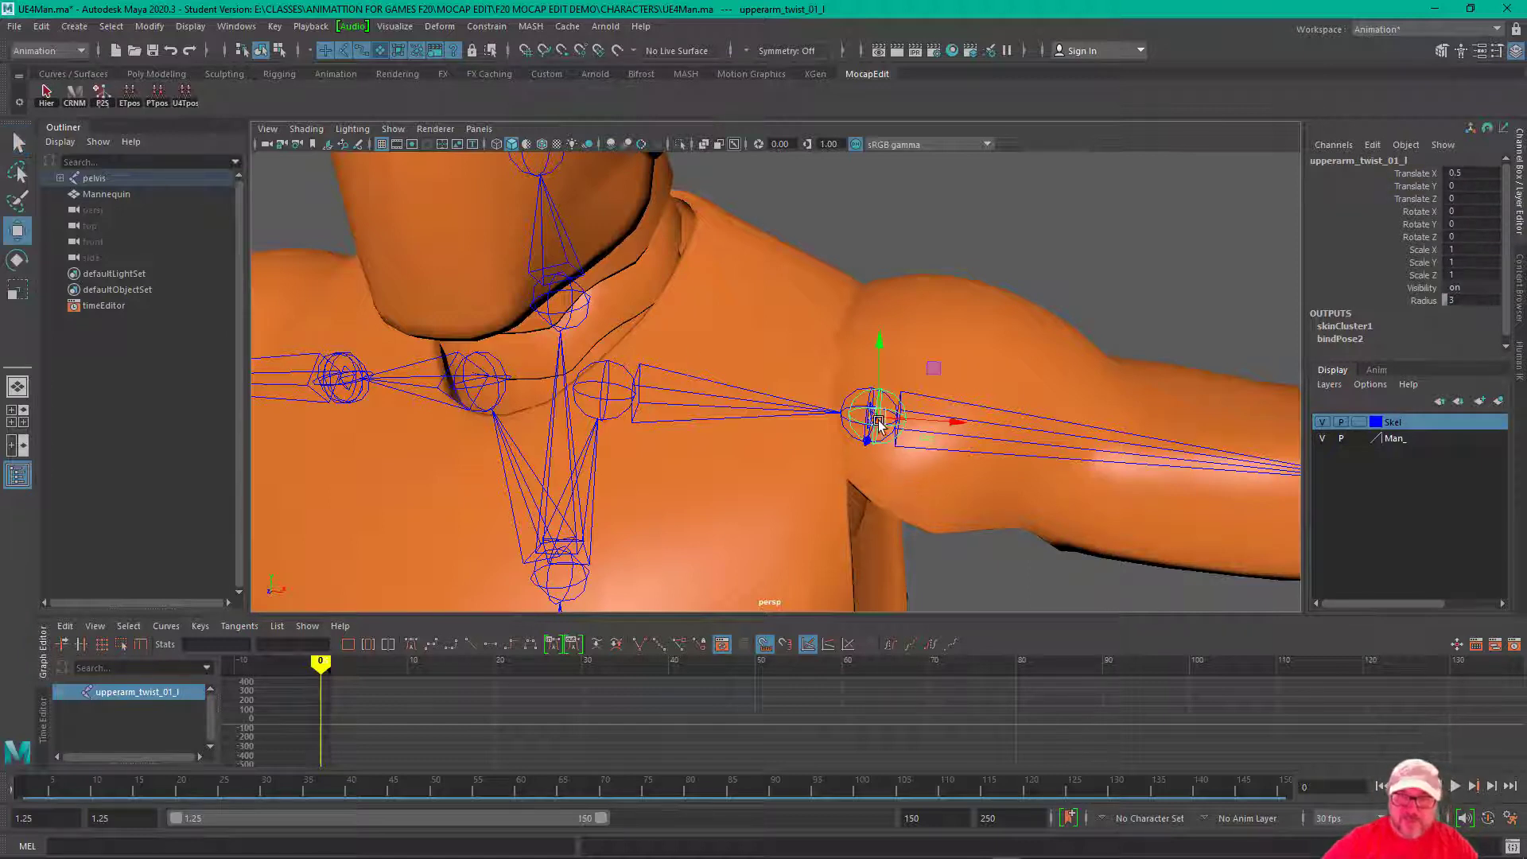
{"action": "left_click_drag", "start_coordinate": [878, 420], "coordinate": [1062, 309]}
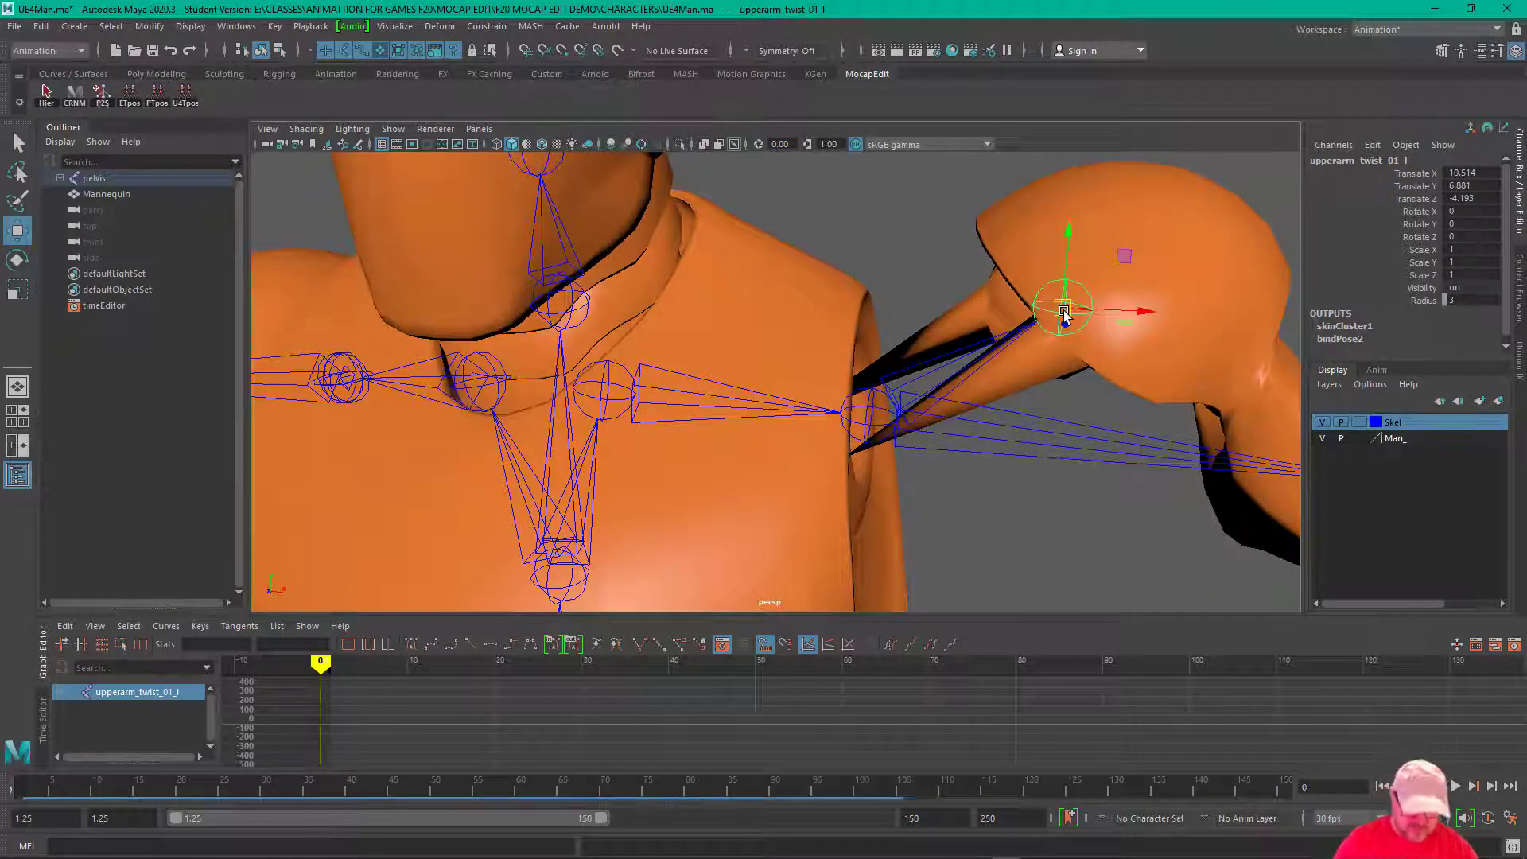
{"action": "key", "text": "ctrl+z"}
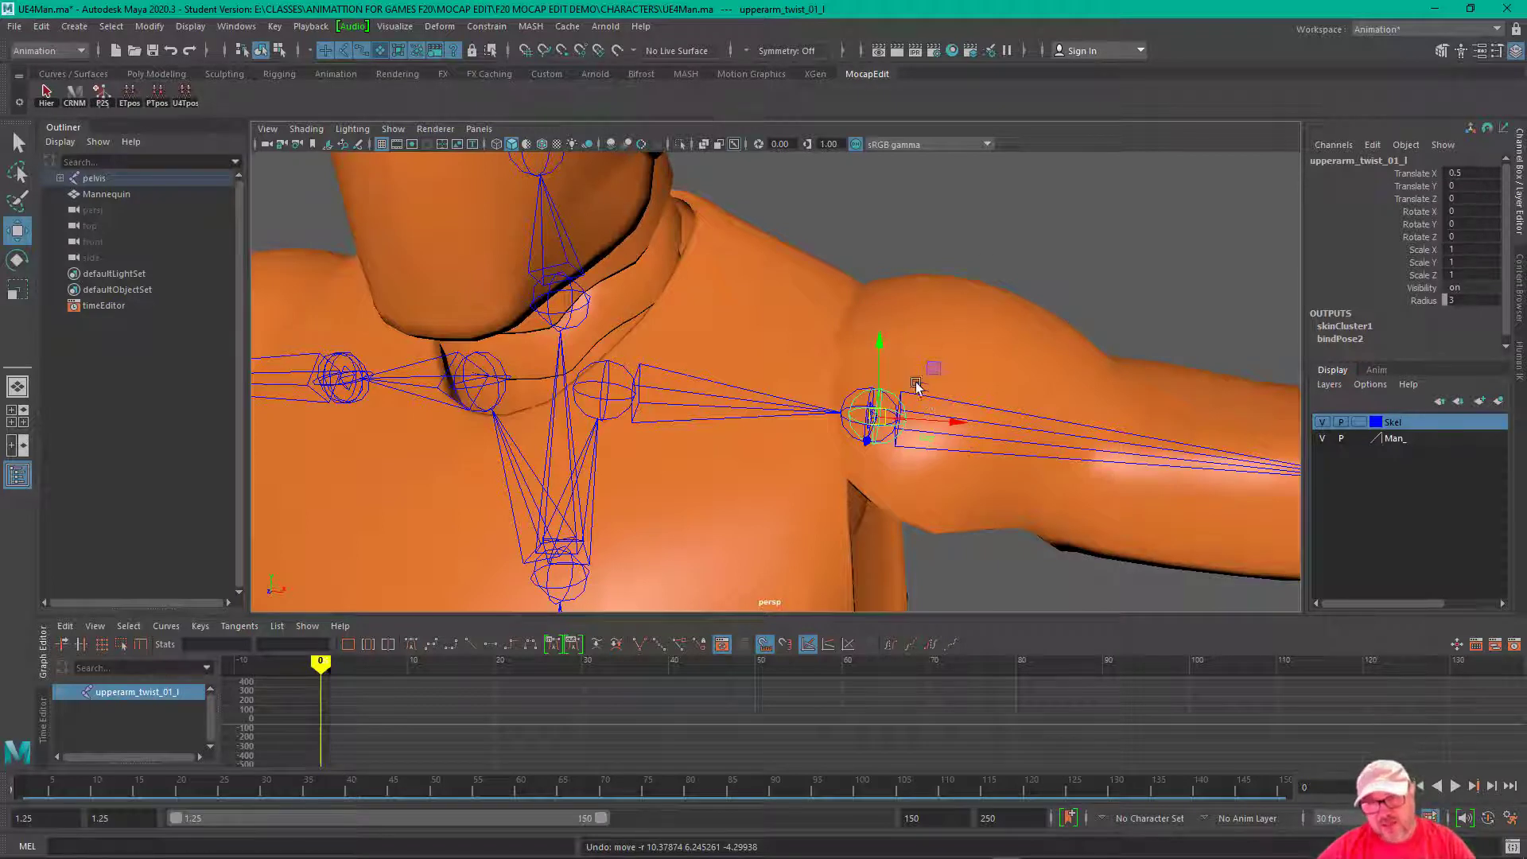
{"action": "left_click", "coordinate": [846, 396]}
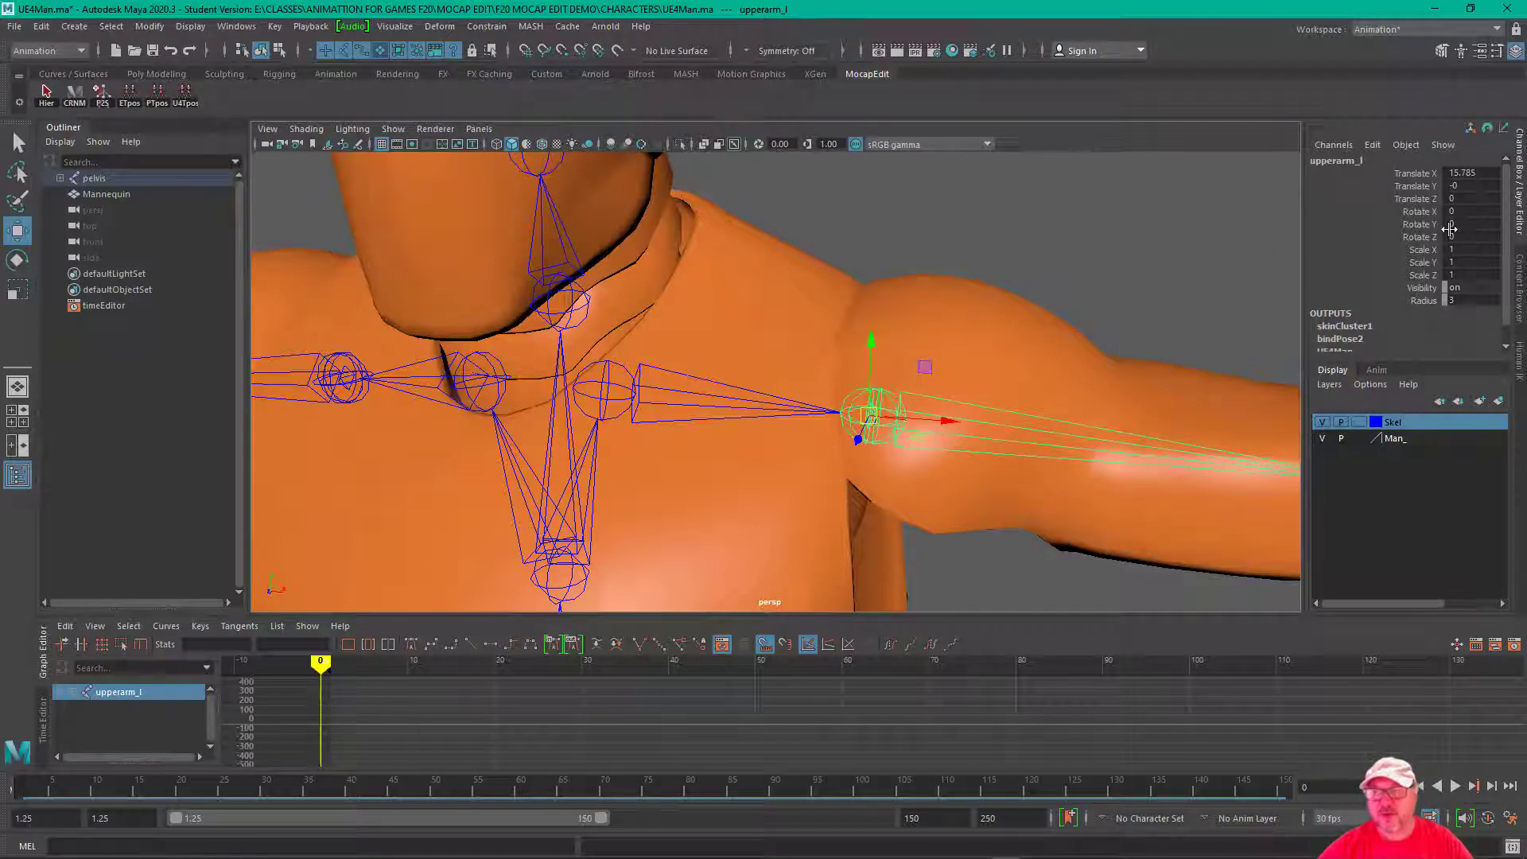
Step: Select the LeftArm-mapped joint from the HumanIK definition and expand the whole pelvis hierarchy
{"action": "left_click", "coordinate": [1519, 372]}
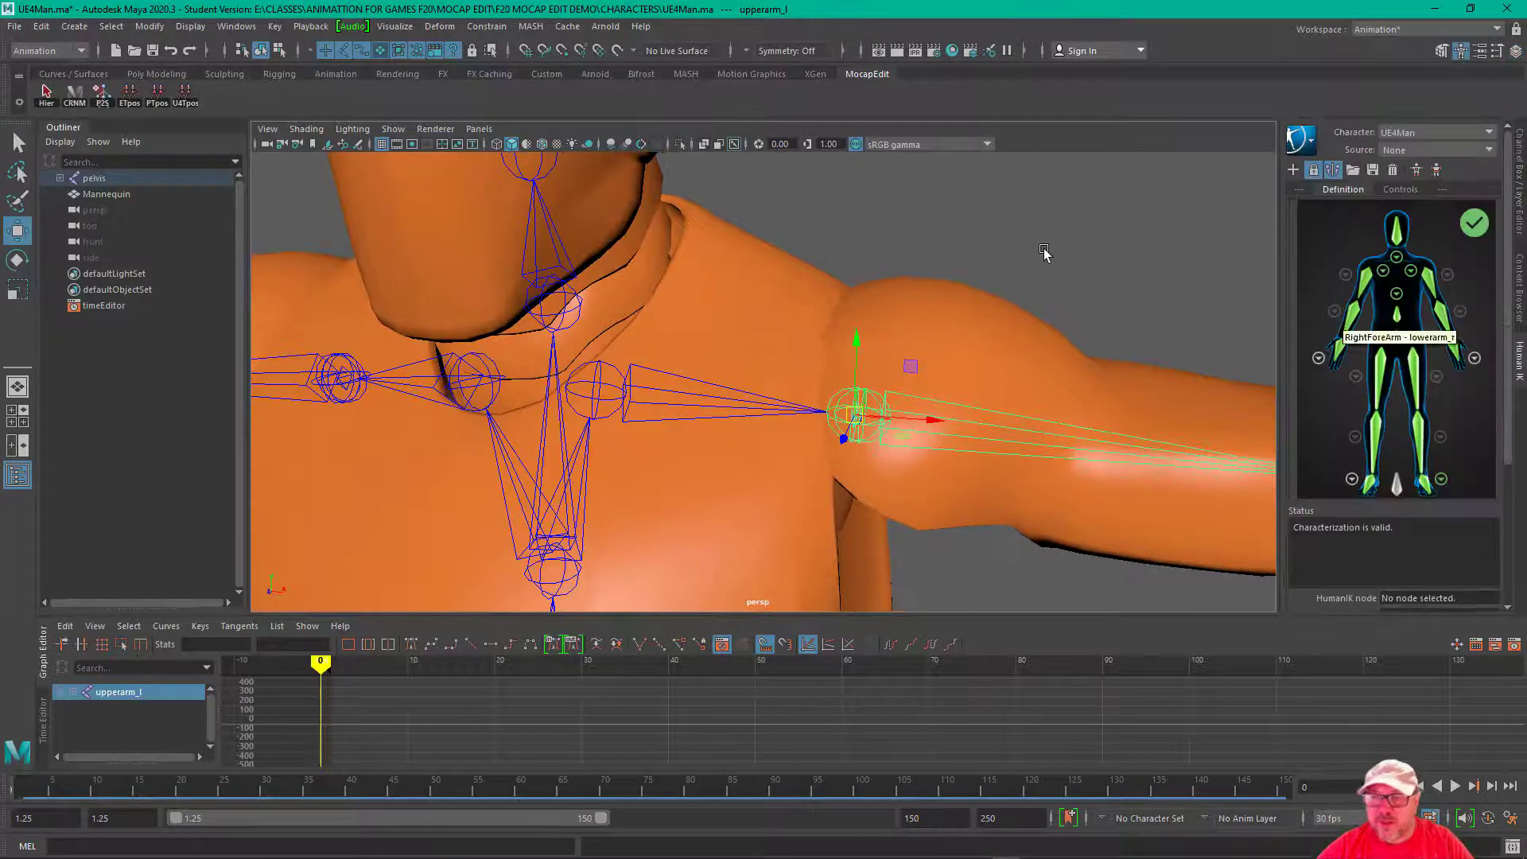
{"action": "left_click", "coordinate": [1399, 342]}
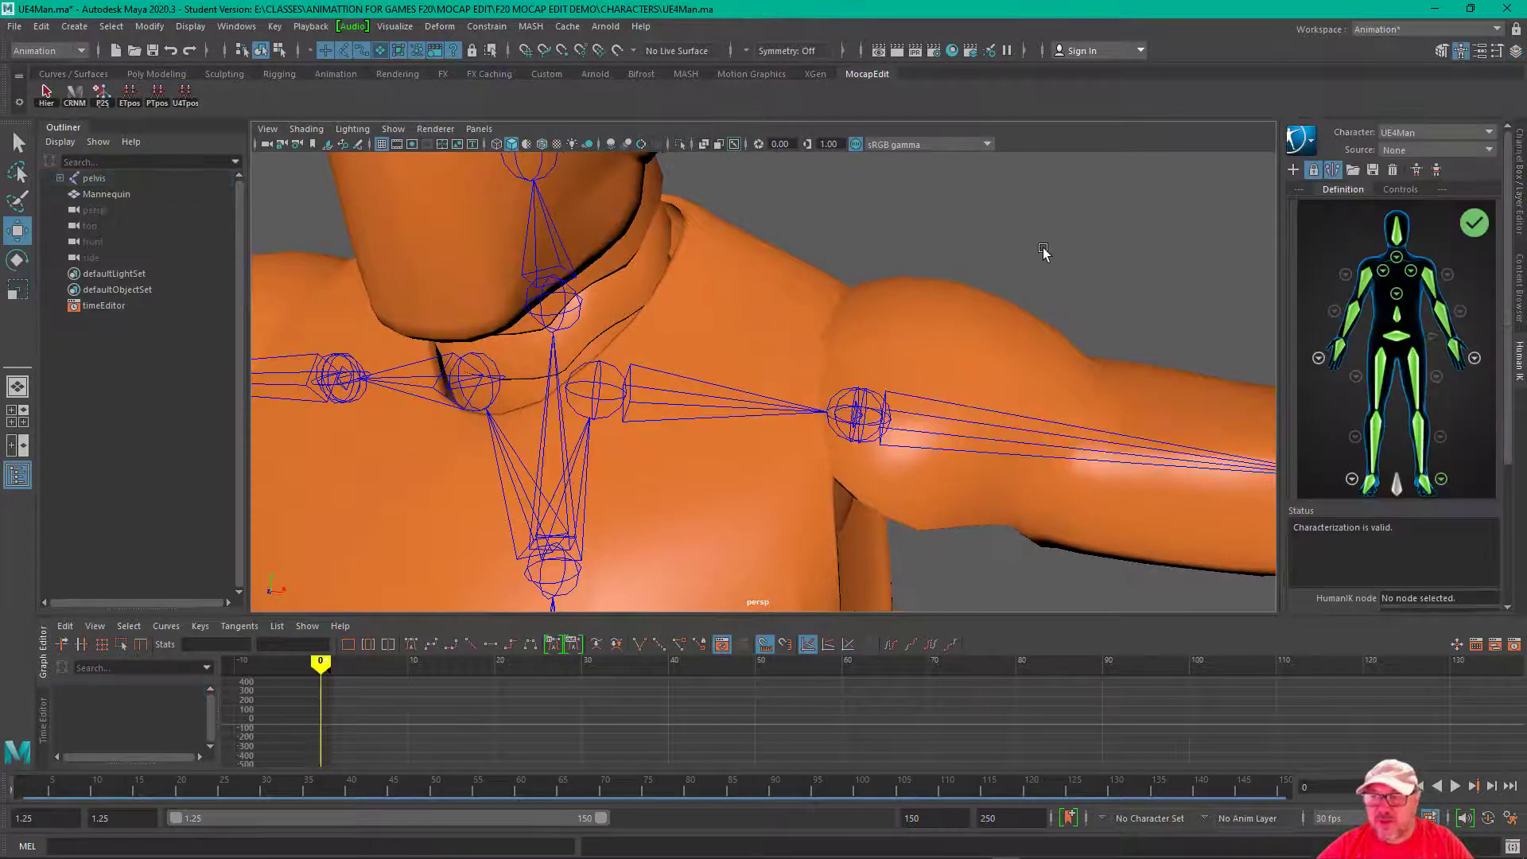
{"action": "left_click", "coordinate": [1431, 288]}
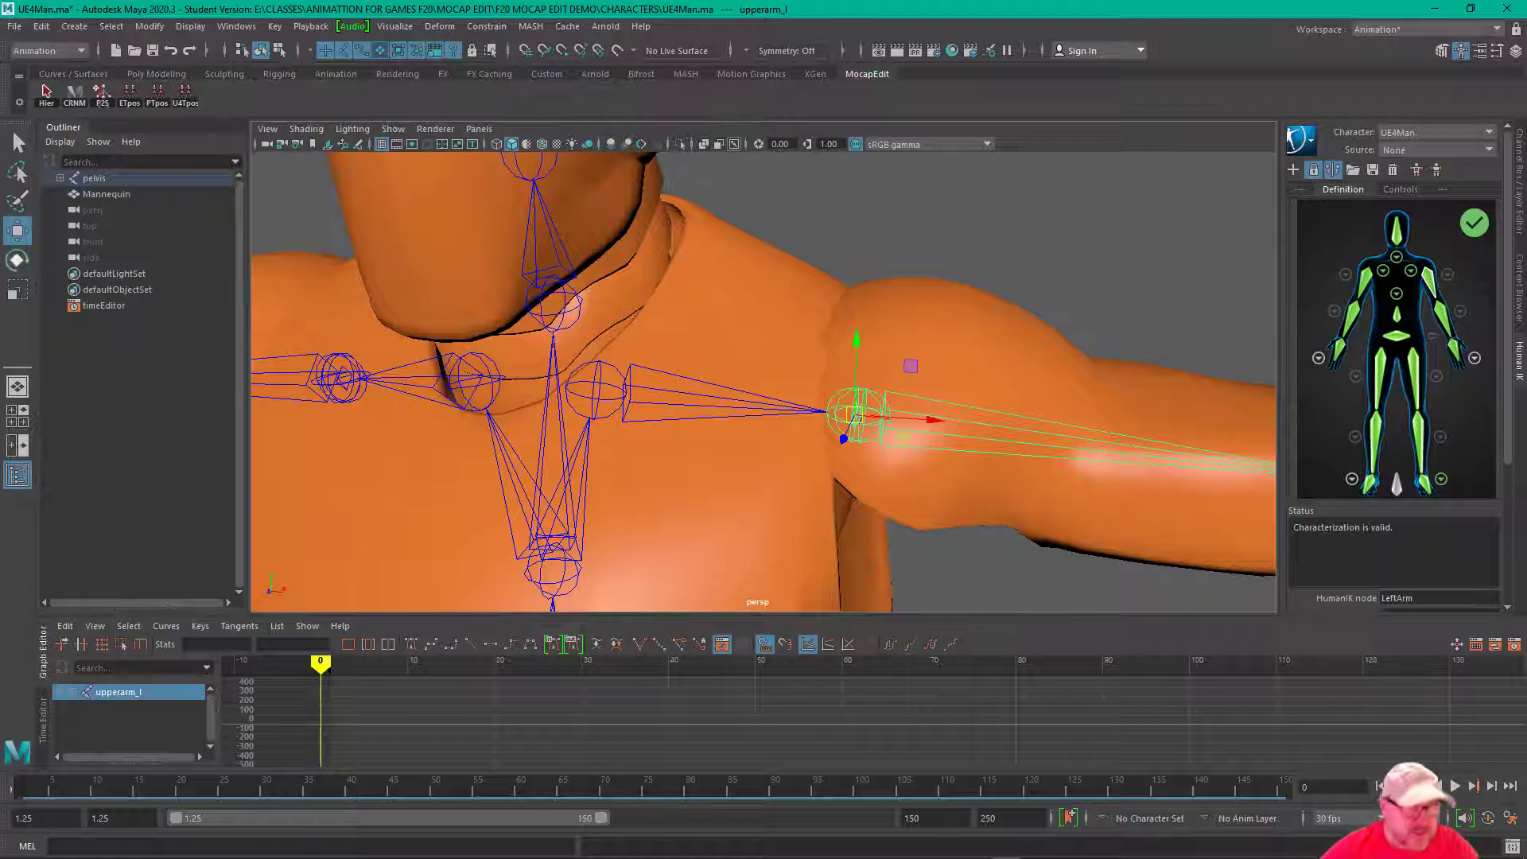
{"action": "left_click", "coordinate": [60, 178], "text": "shift"}
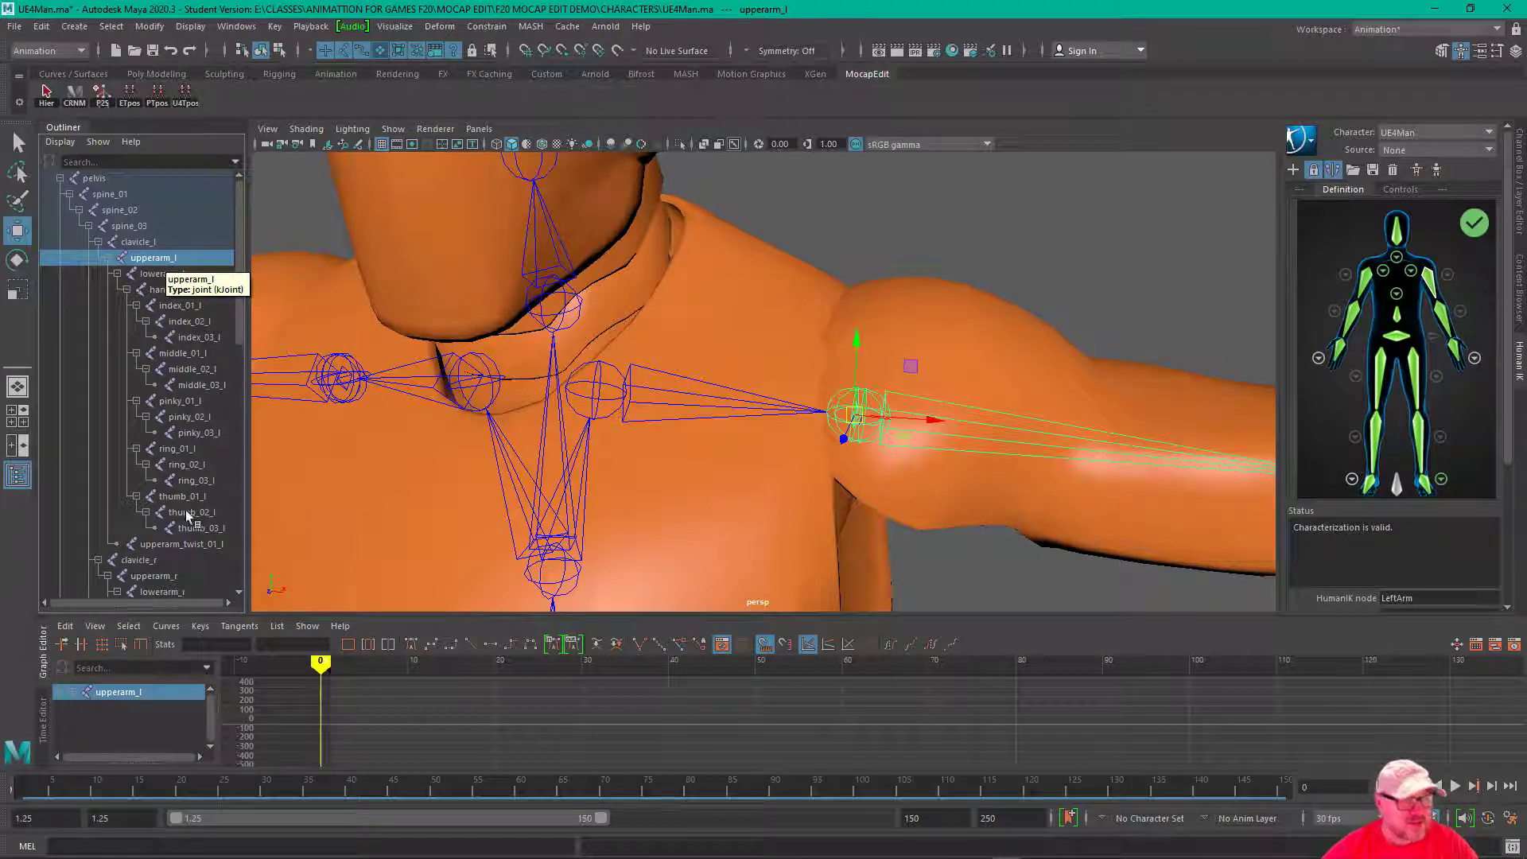
{"action": "left_click", "coordinate": [177, 546]}
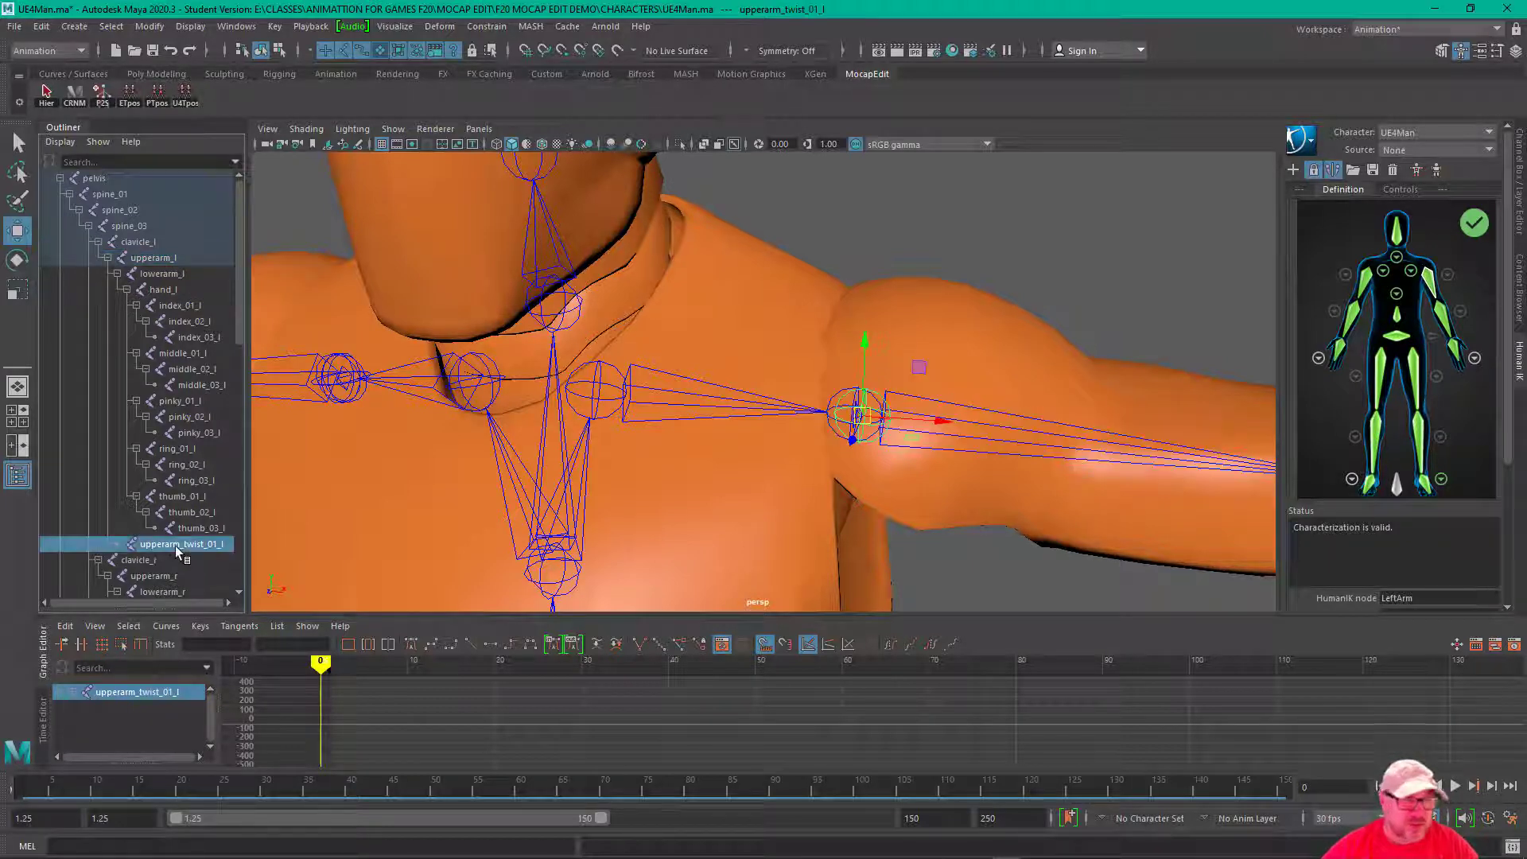
{"action": "scroll", "coordinate": [905, 260], "scroll_direction": "down", "scroll_amount": 4}
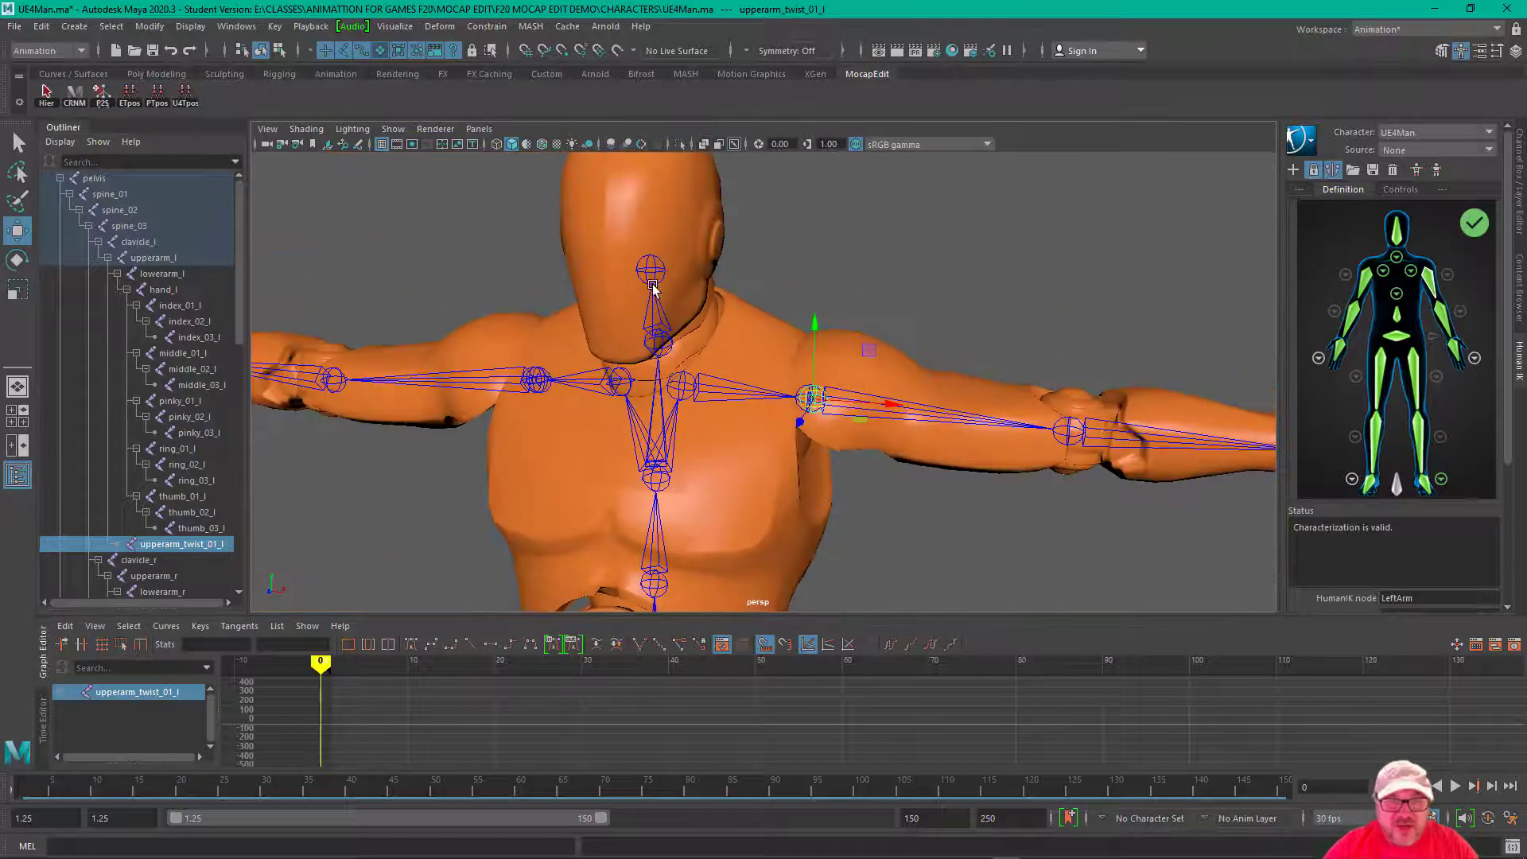
{"action": "middle_click_drag", "start_coordinate": [410, 288], "coordinate": [626, 360], "text": "alt"}
{"action": "left_click", "coordinate": [626, 359]}
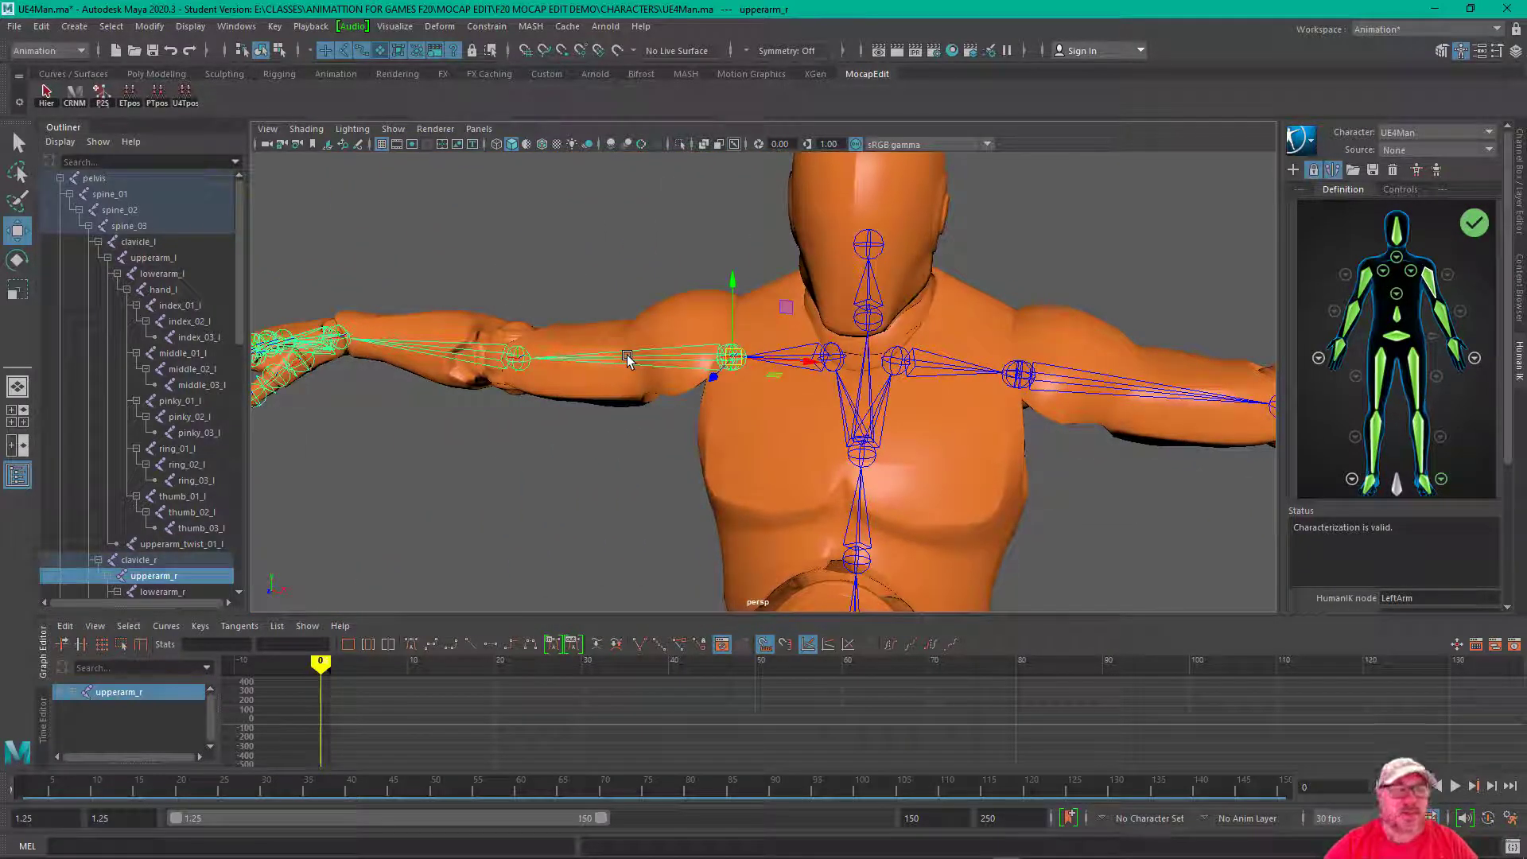
{"action": "scroll", "coordinate": [184, 487], "scroll_direction": "down", "scroll_amount": 8}
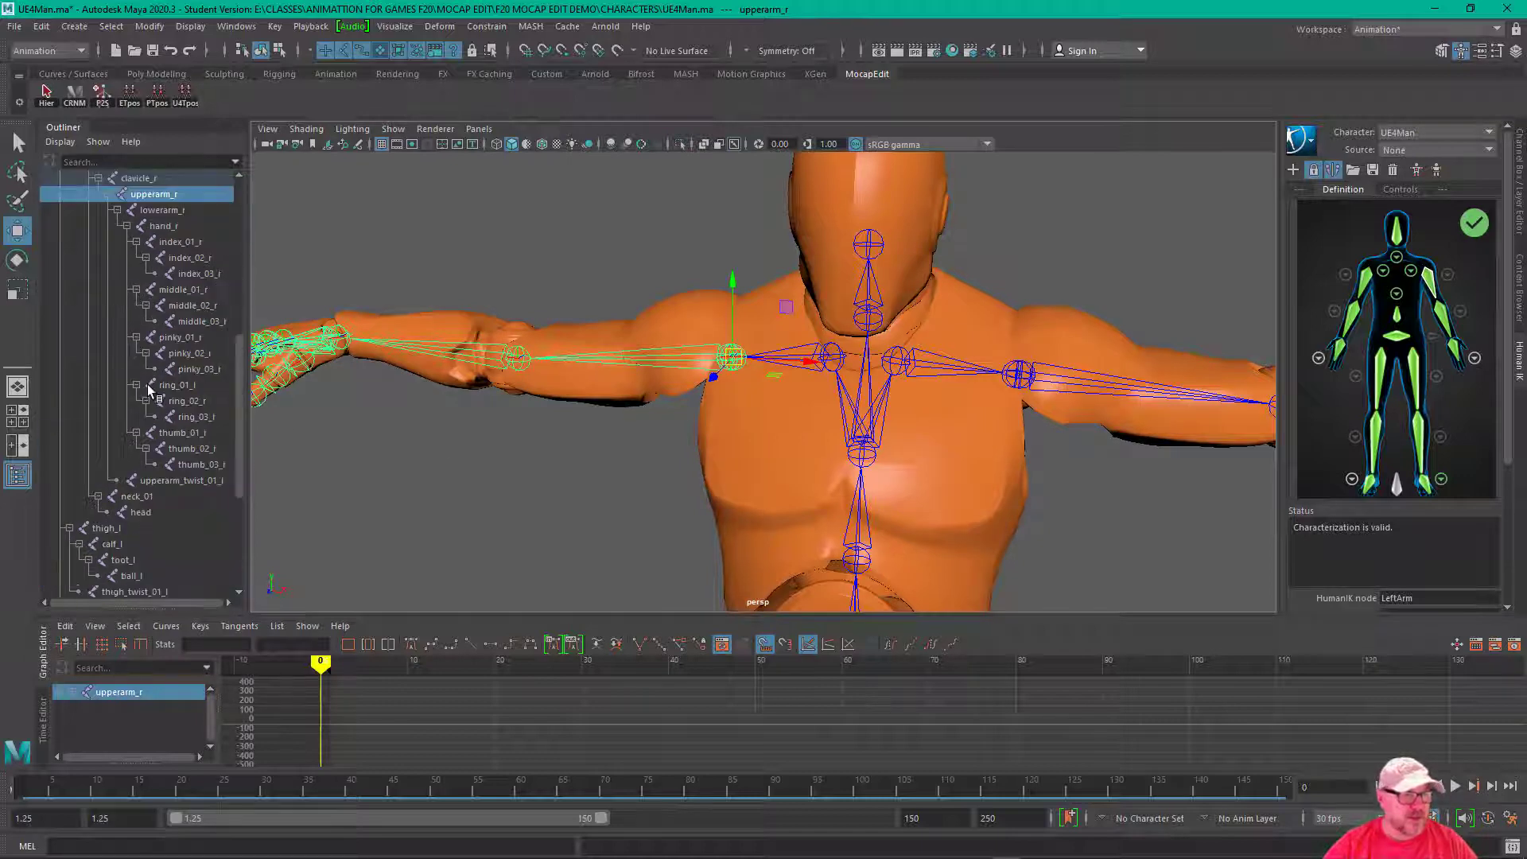
{"action": "left_click", "coordinate": [184, 480]}
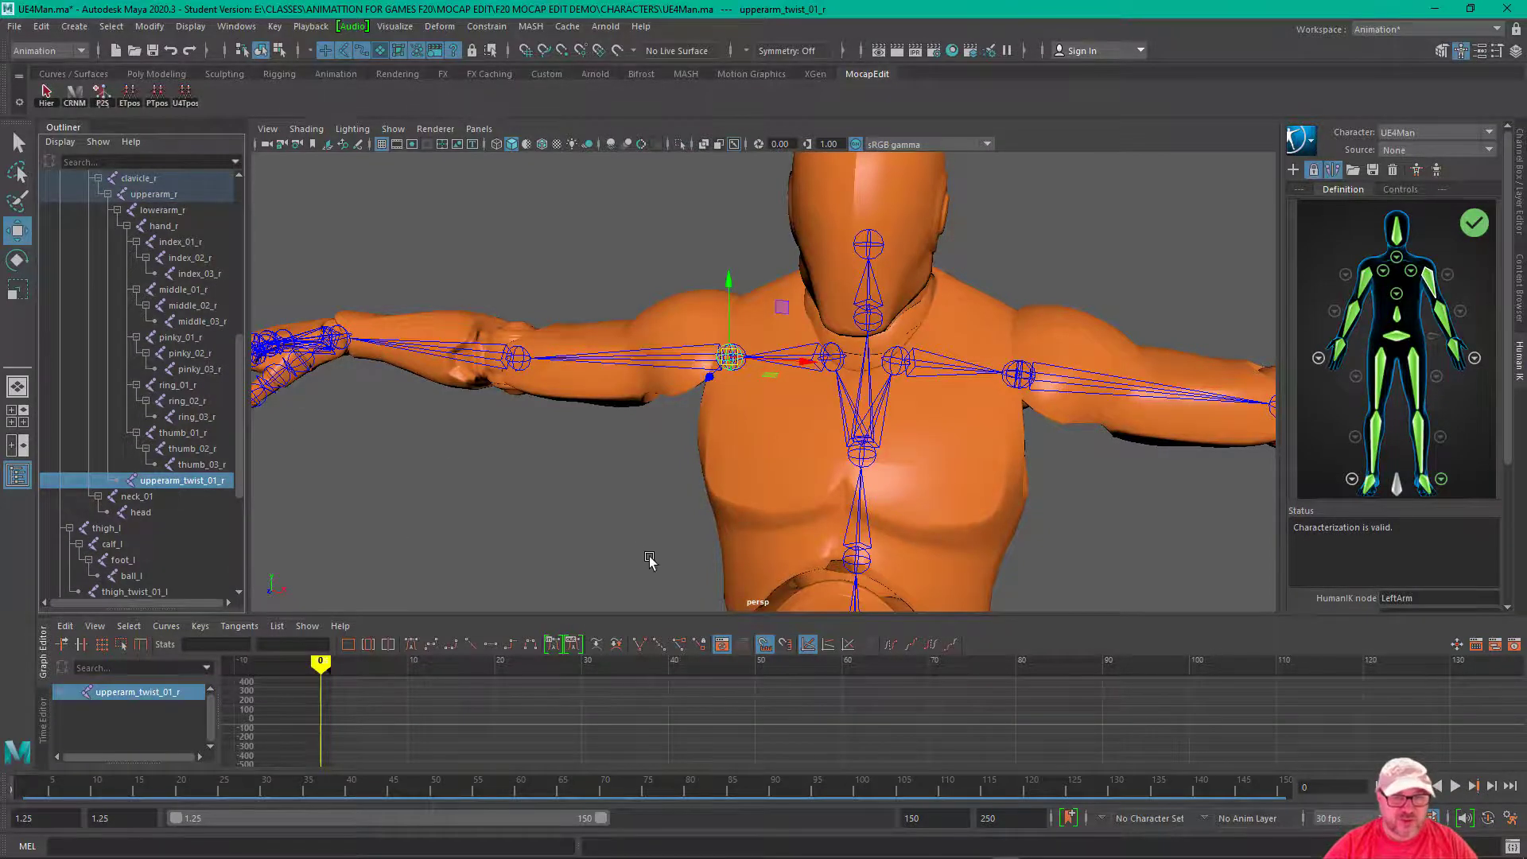
{"action": "middle_click_drag", "start_coordinate": [648, 563], "coordinate": [631, 170], "text": "alt"}
{"action": "left_click", "coordinate": [911, 414]}
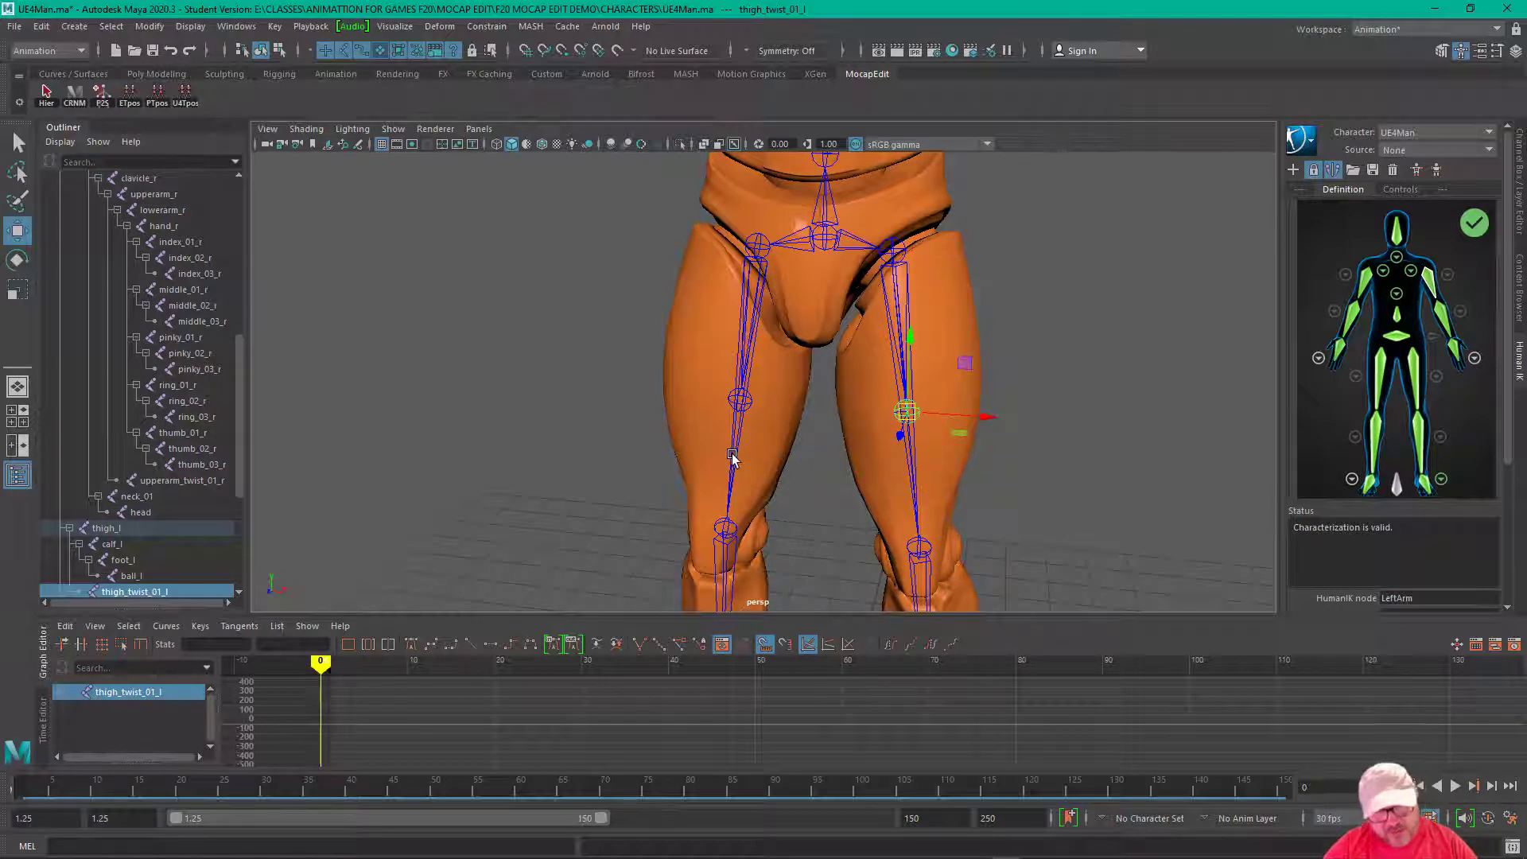
{"action": "key", "text": "a"}
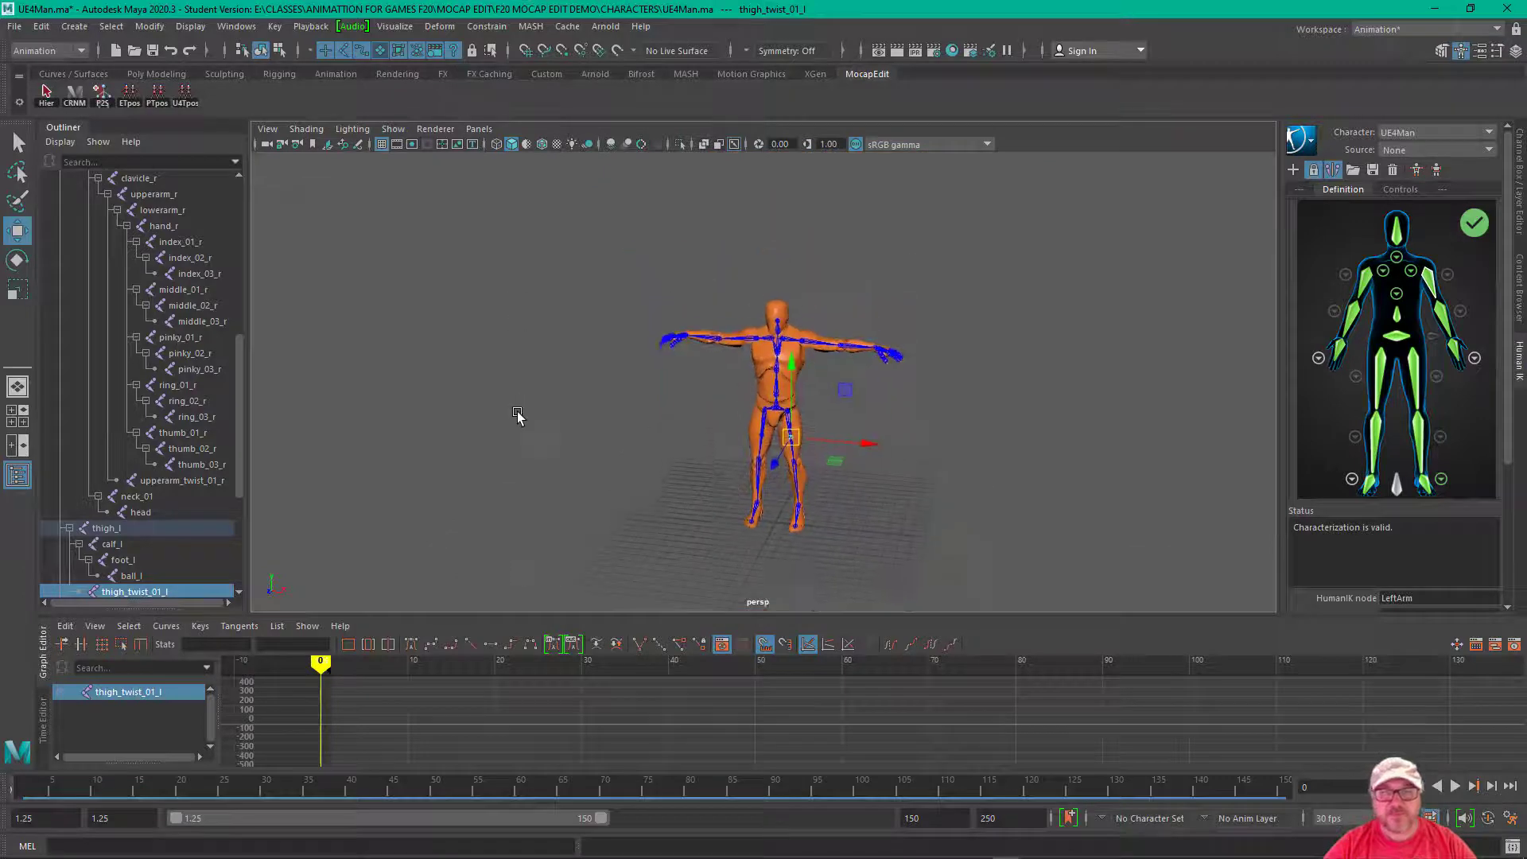
{"action": "left_click_drag", "start_coordinate": [517, 415], "coordinate": [556, 374], "text": "alt"}
{"action": "right_click_drag", "start_coordinate": [555, 375], "coordinate": [906, 436], "text": "alt"}
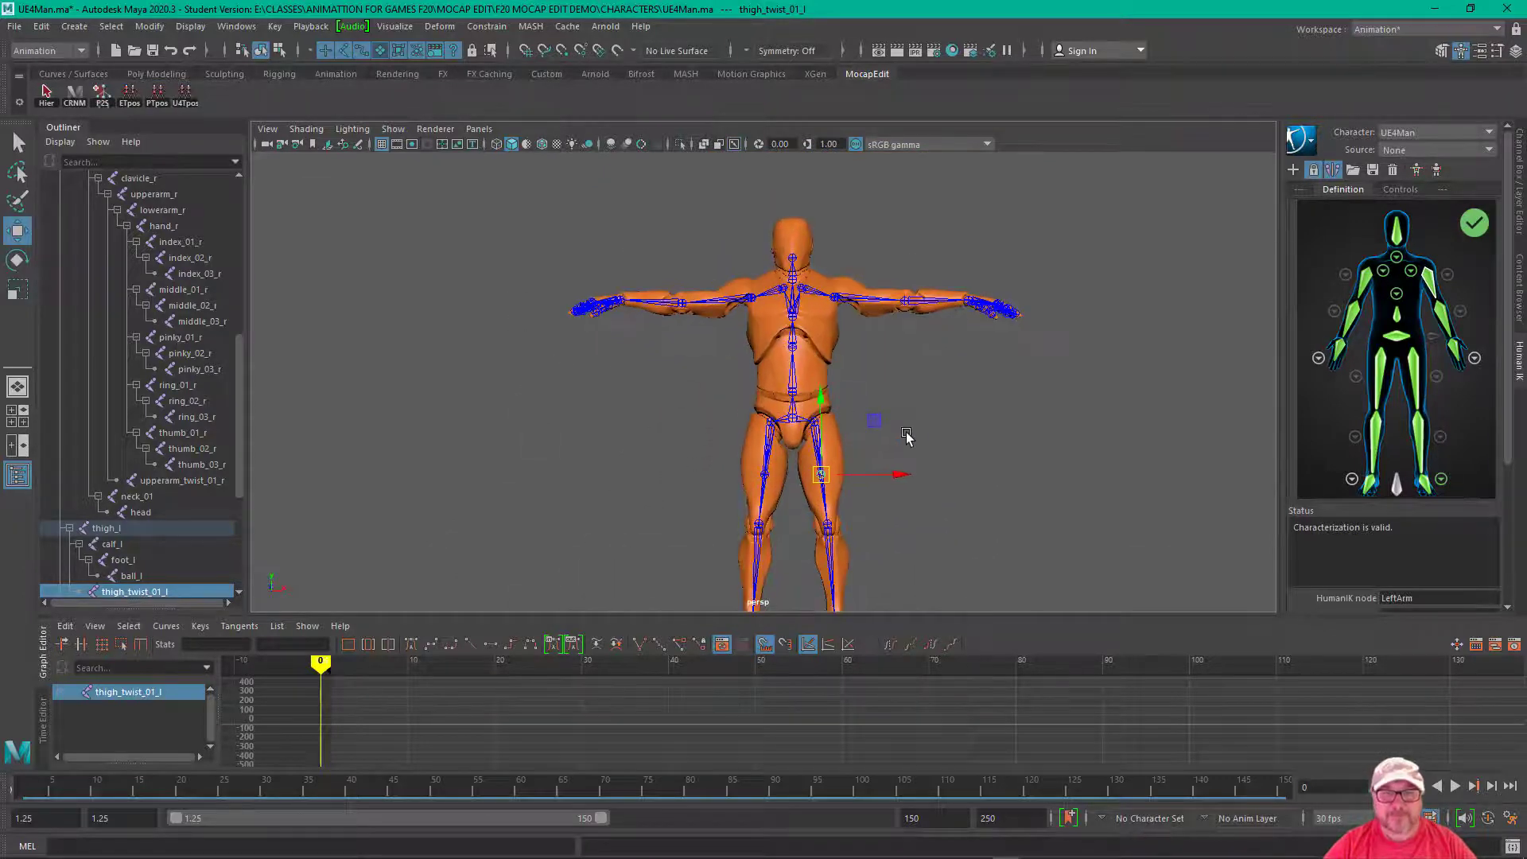
{"action": "middle_click_drag", "start_coordinate": [907, 435], "coordinate": [852, 385], "text": "alt"}
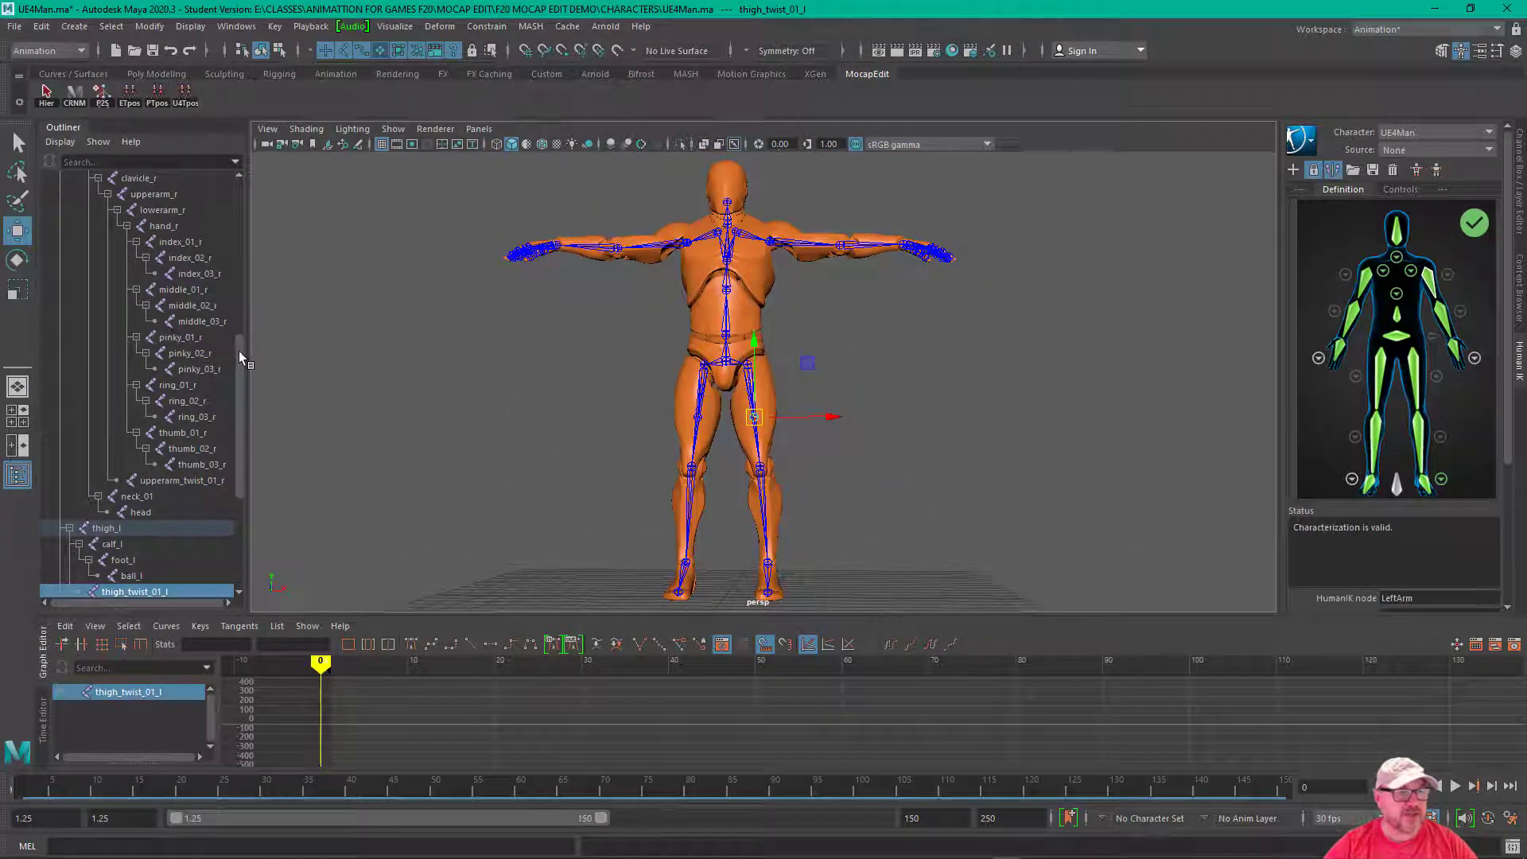
{"action": "left_click_drag", "start_coordinate": [240, 357], "coordinate": [253, 188]}
{"action": "left_click", "coordinate": [60, 178]}
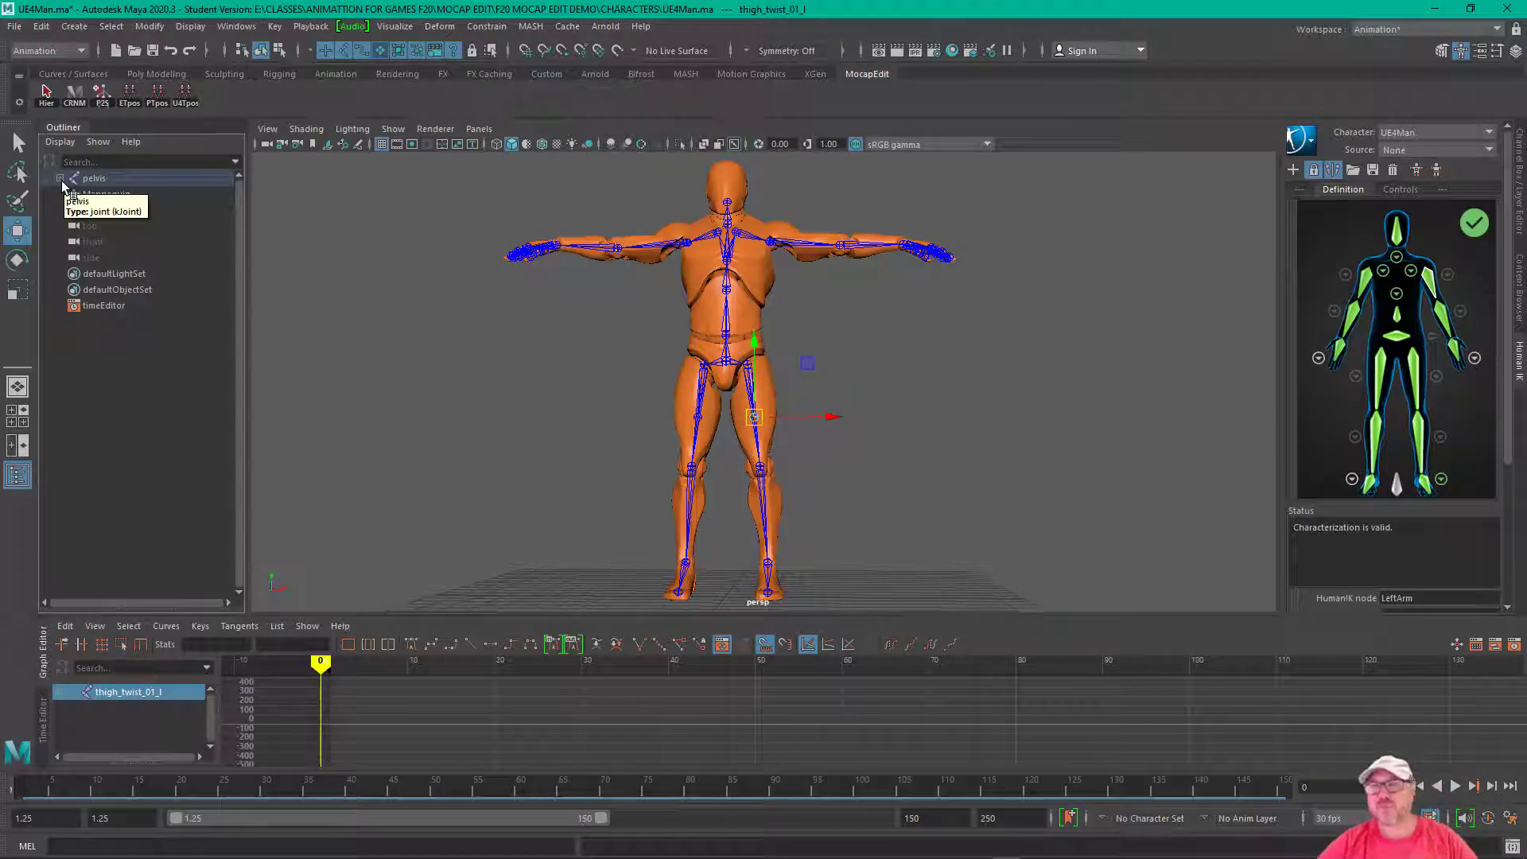
{"action": "left_click_drag", "start_coordinate": [350, 263], "coordinate": [298, 260], "text": "alt"}
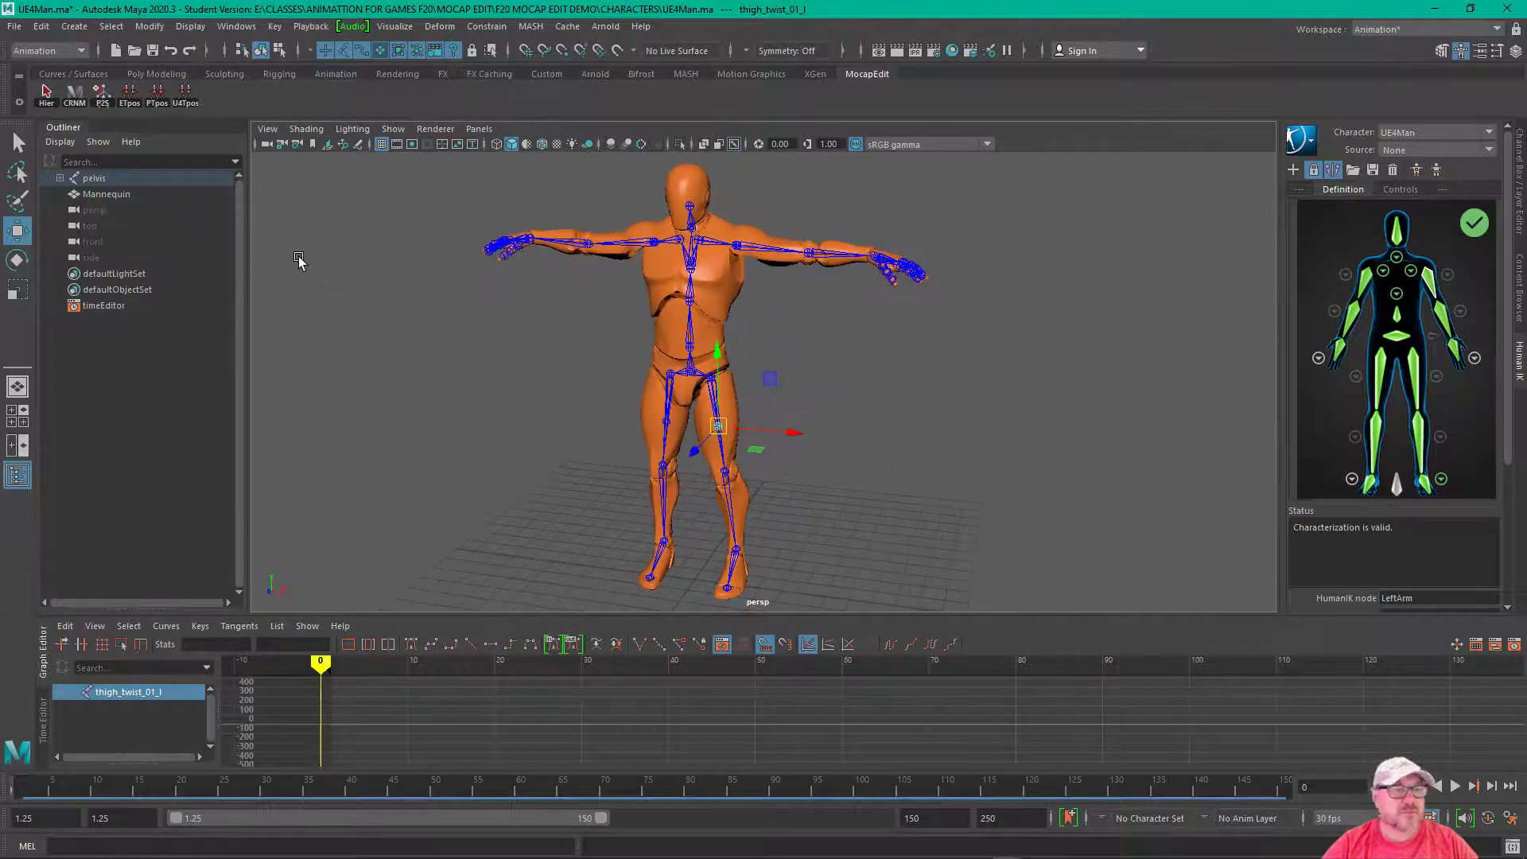
{"action": "left_click_drag", "start_coordinate": [298, 260], "coordinate": [304, 278], "text": "alt"}
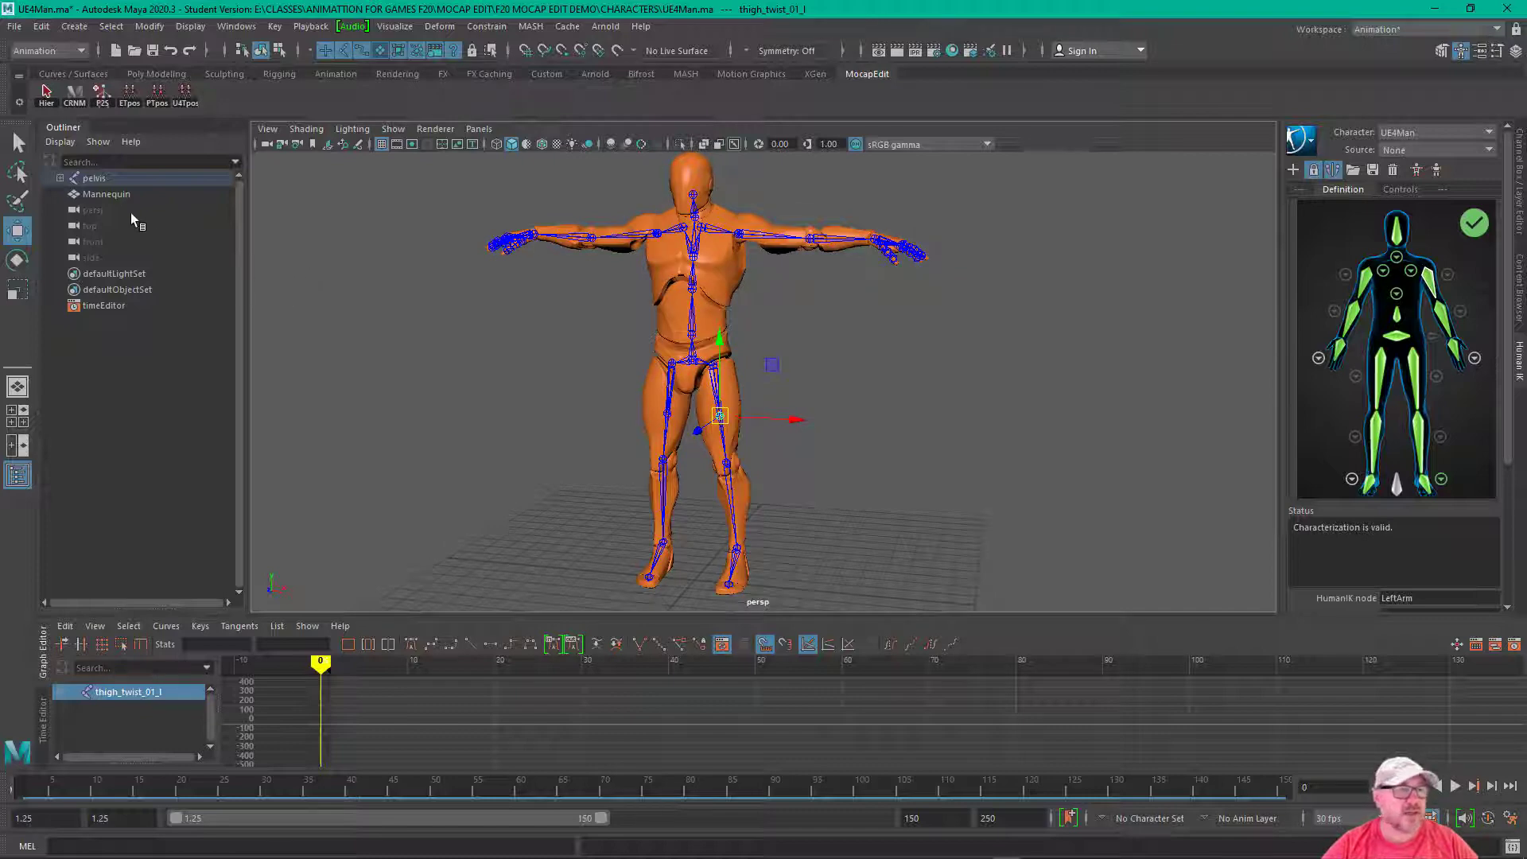
Step: Save the scene over UE4Man.ma, confirming the replace and the Student Version warning
{"action": "left_click", "coordinate": [19, 76]}
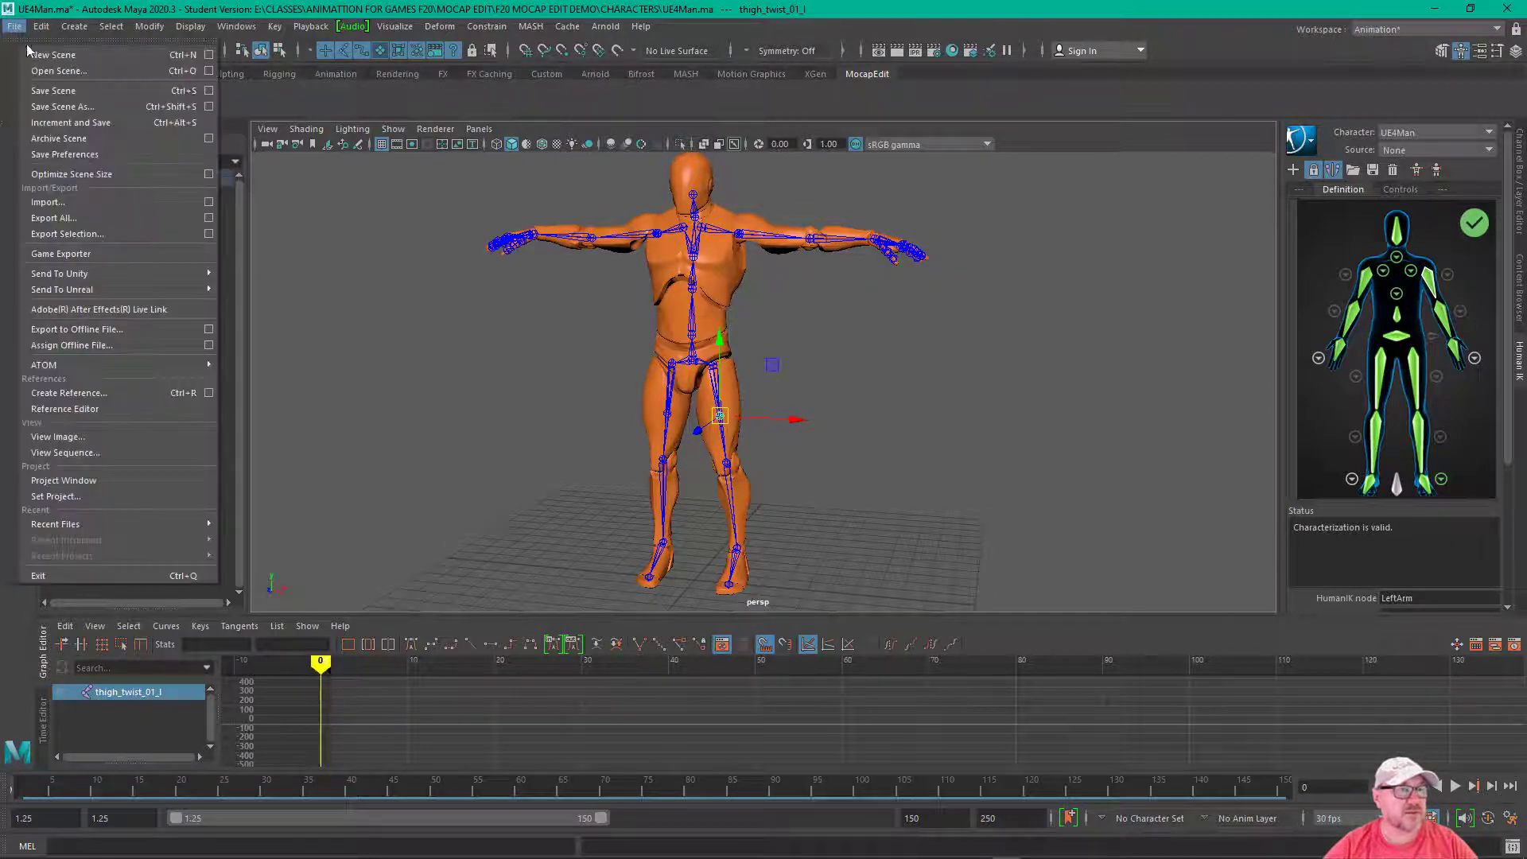
{"action": "left_click", "coordinate": [84, 107]}
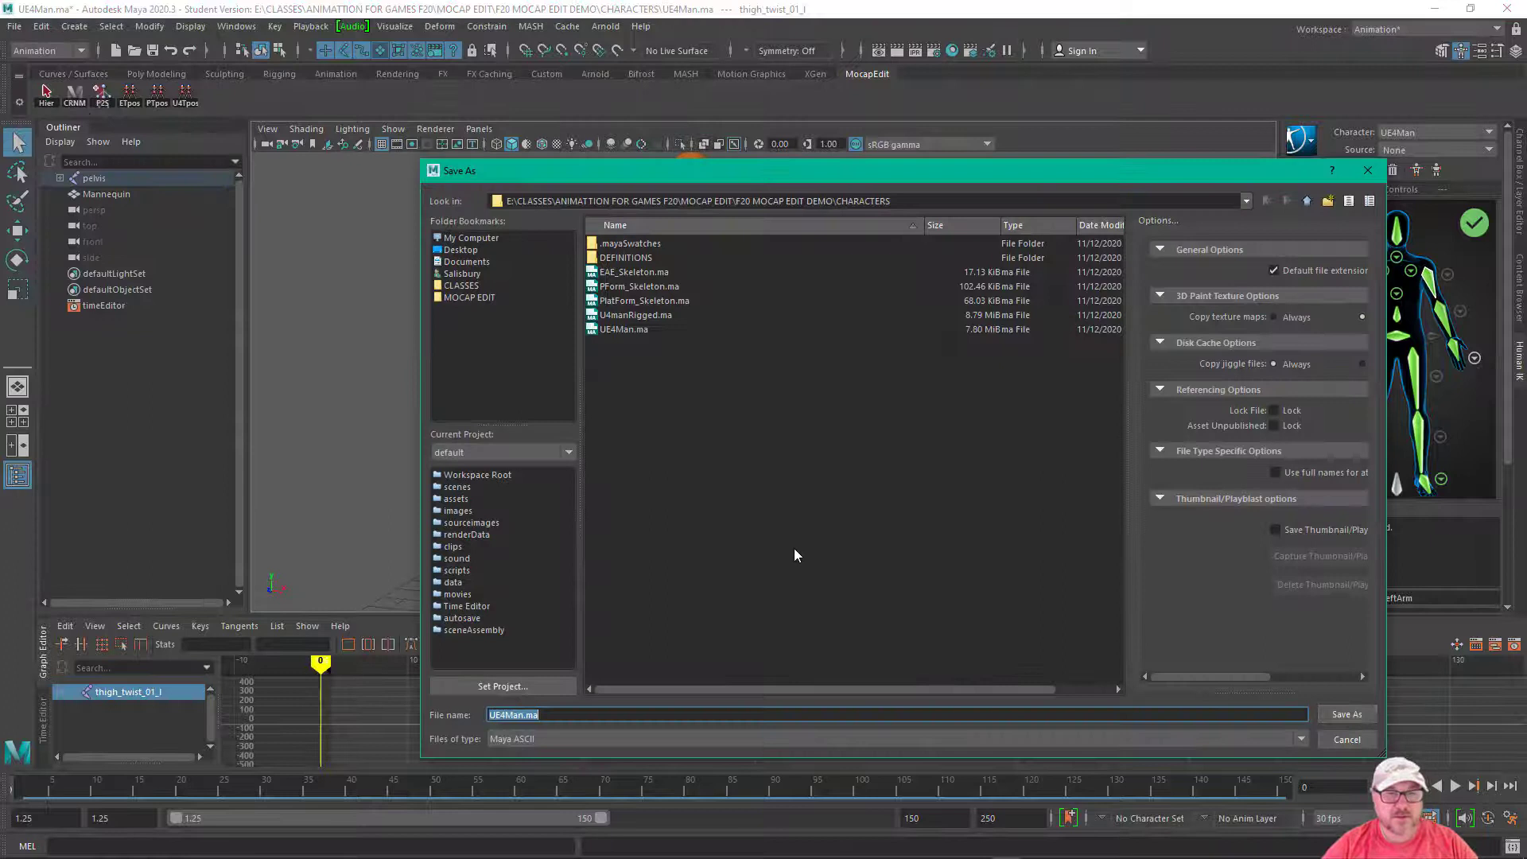
{"action": "left_click", "coordinate": [625, 329]}
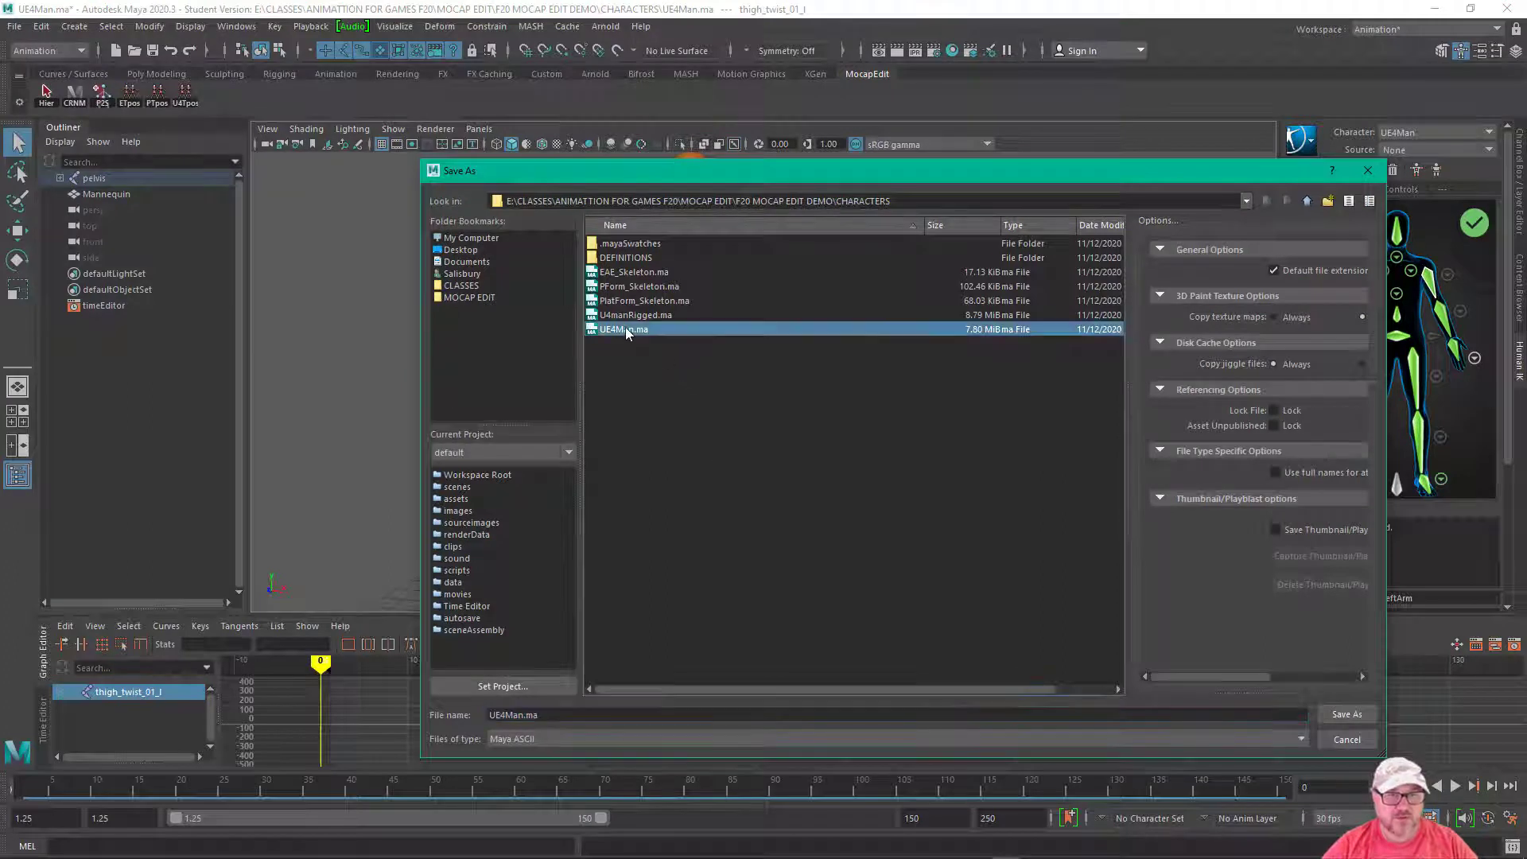
{"action": "left_click", "coordinate": [1357, 714]}
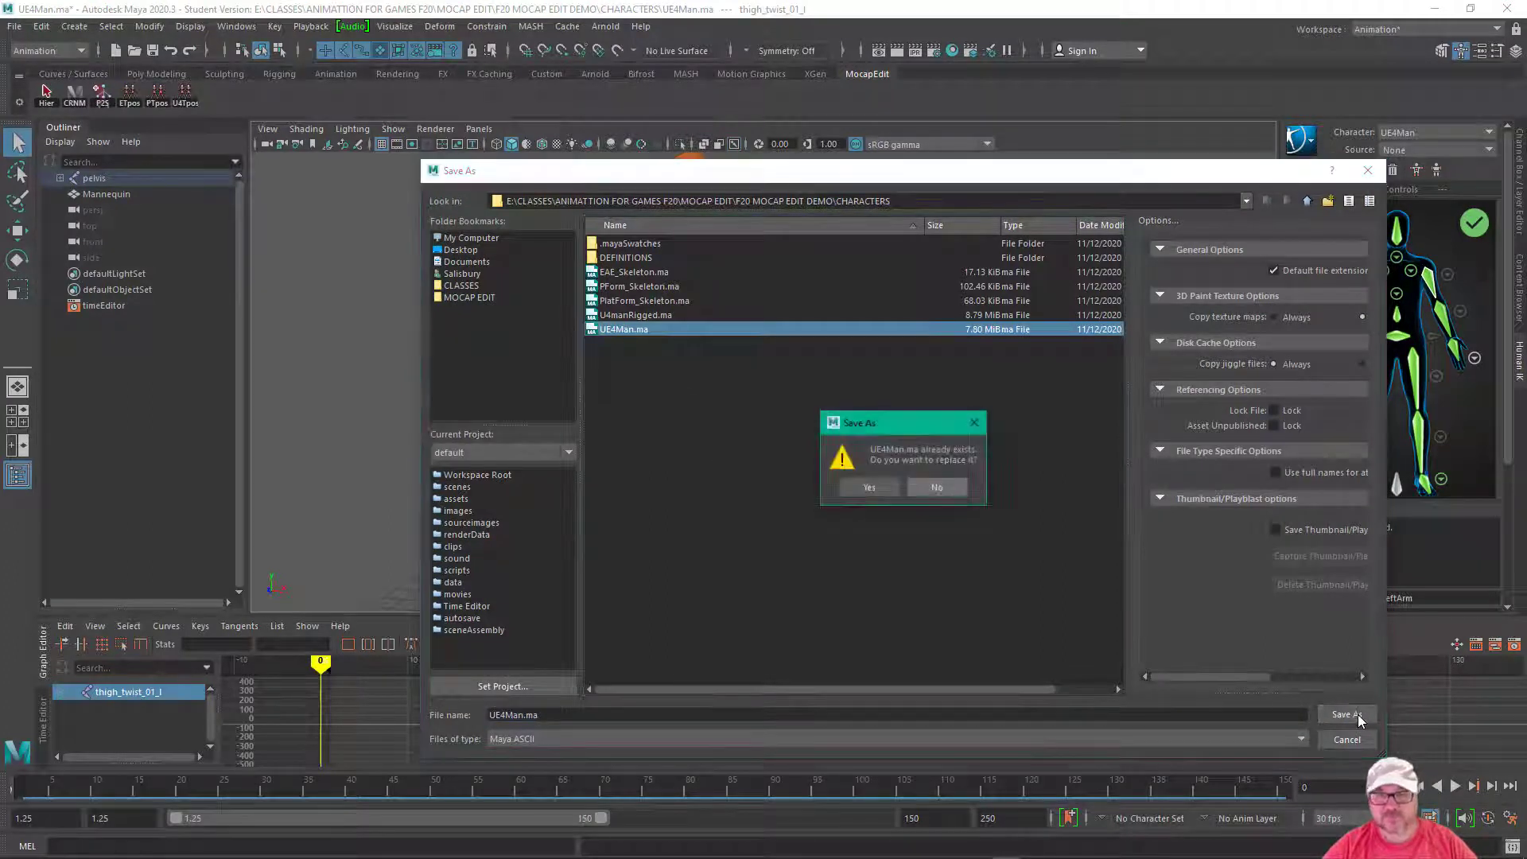
{"action": "left_click", "coordinate": [874, 487]}
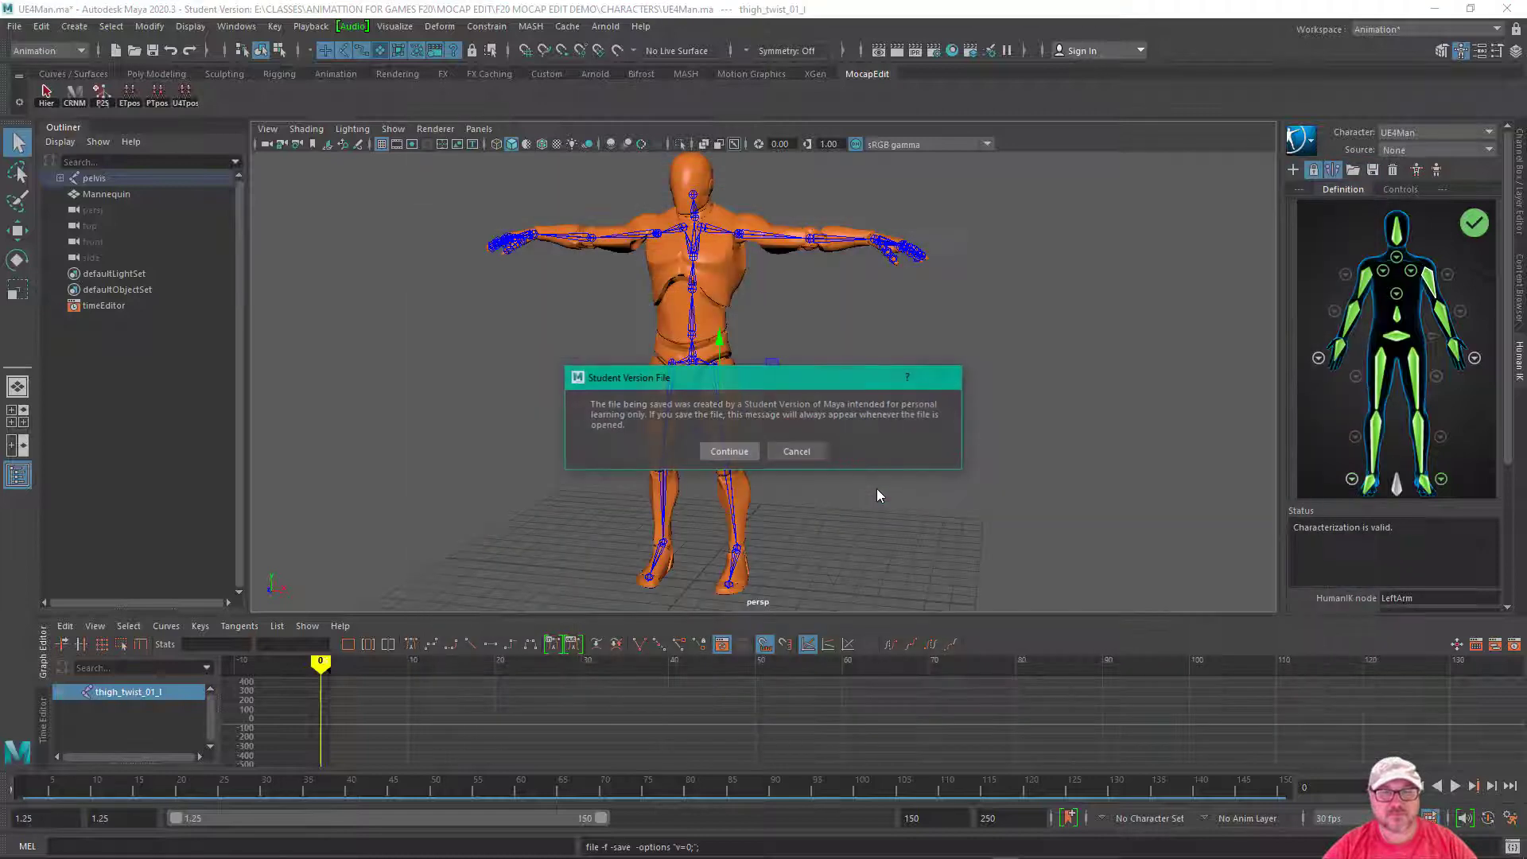
{"action": "left_click", "coordinate": [727, 447]}
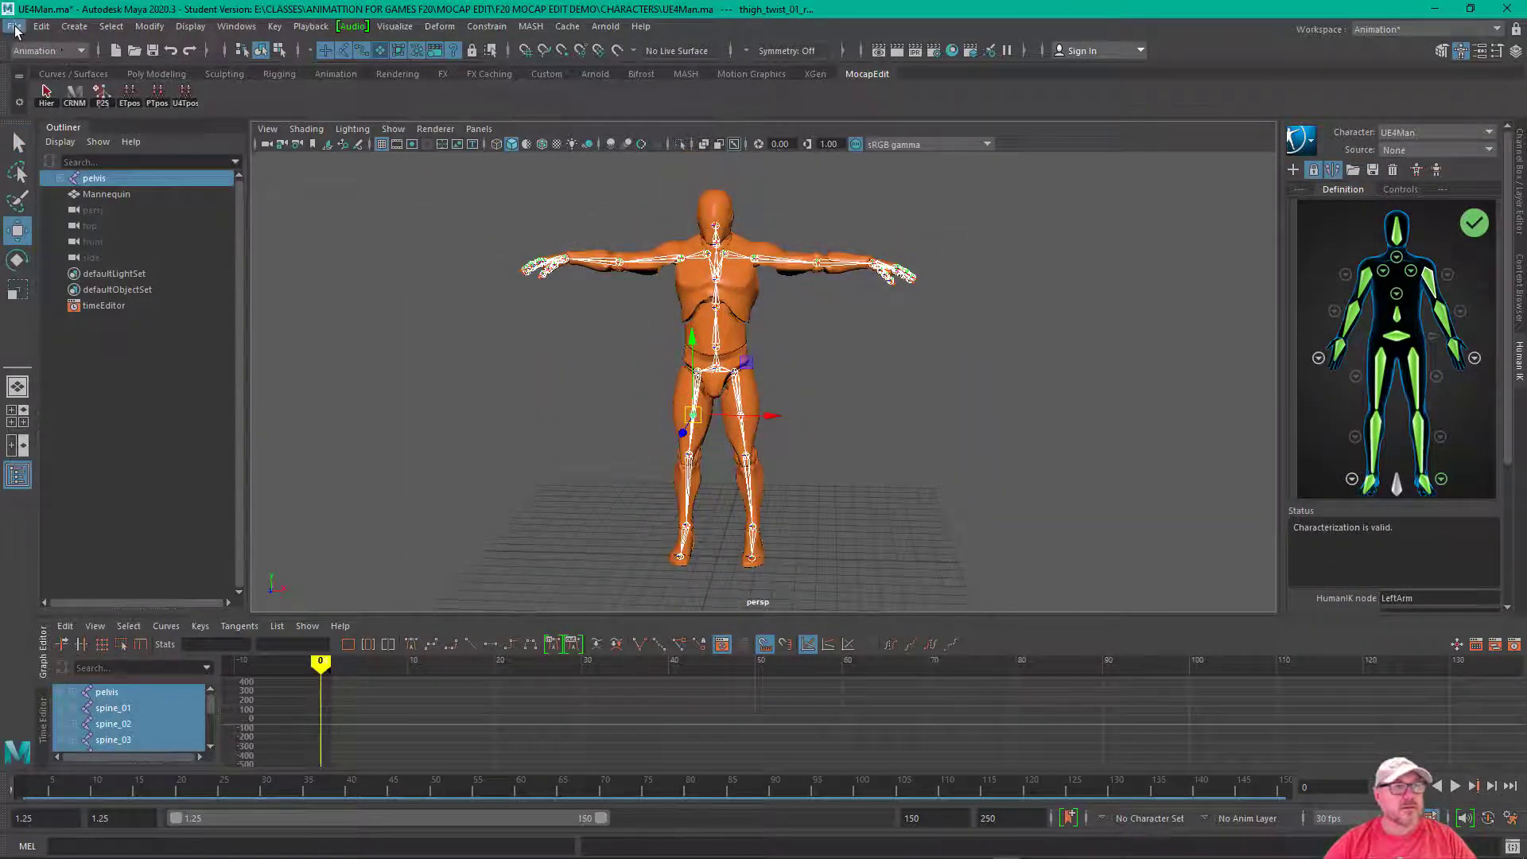
Step: Start a new empty scene without saving the current changes
{"action": "left_click", "coordinate": [15, 28]}
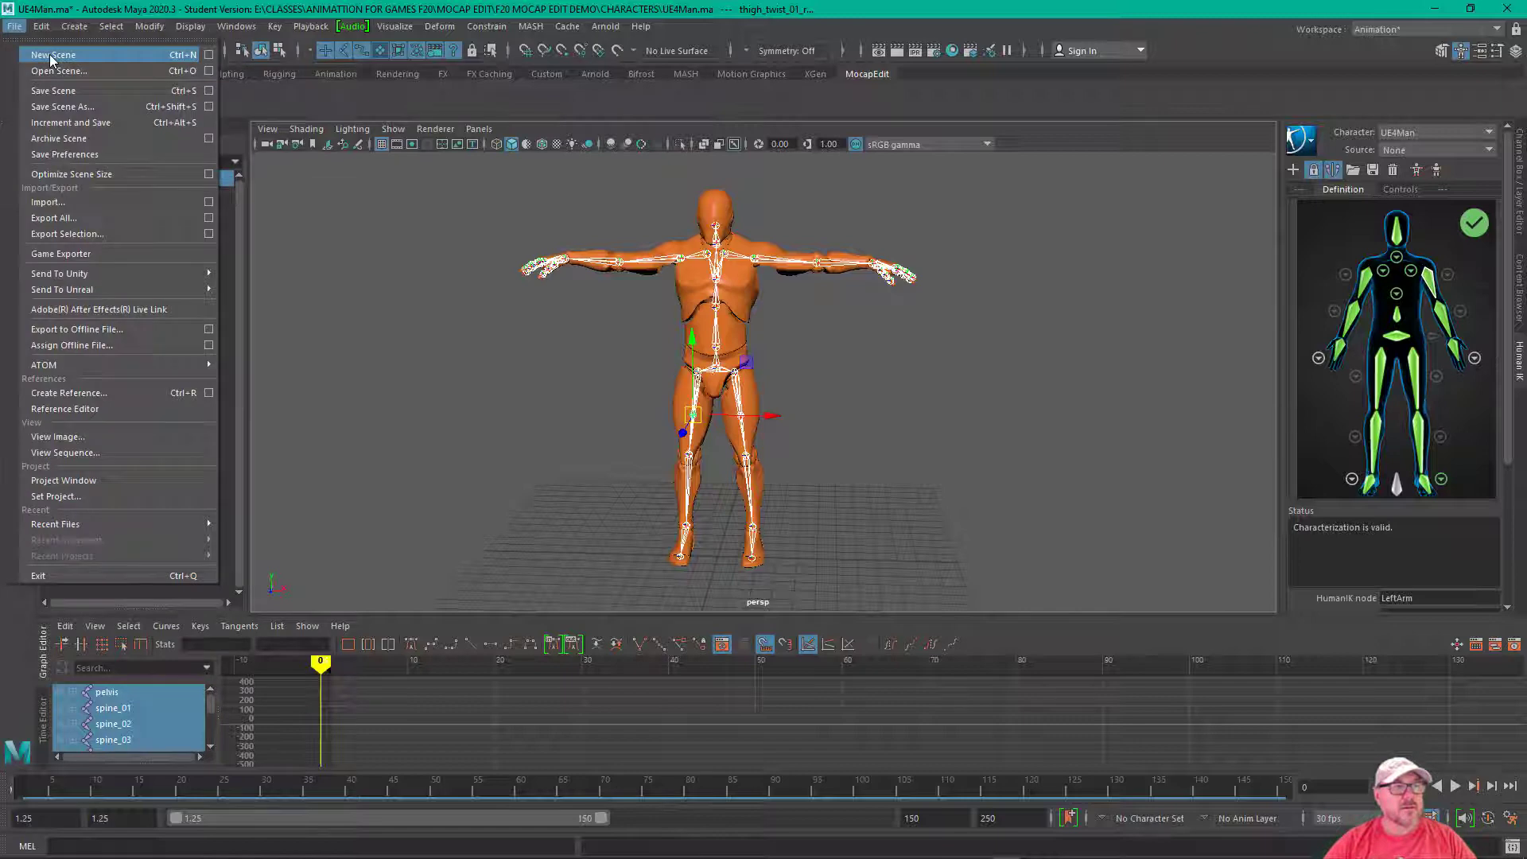
{"action": "left_click", "coordinate": [51, 57]}
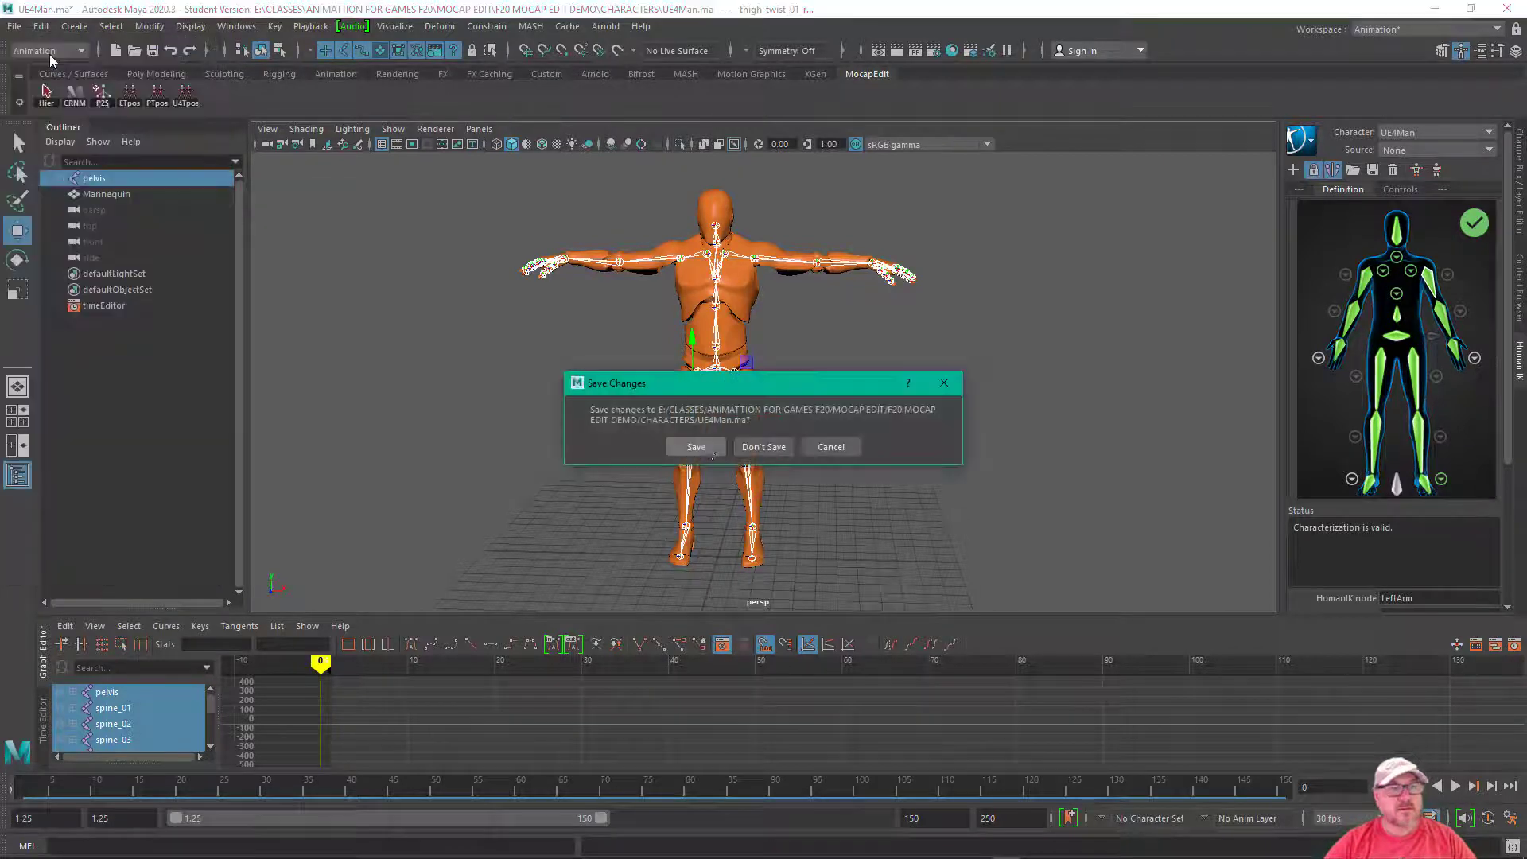
{"action": "left_click", "coordinate": [760, 447]}
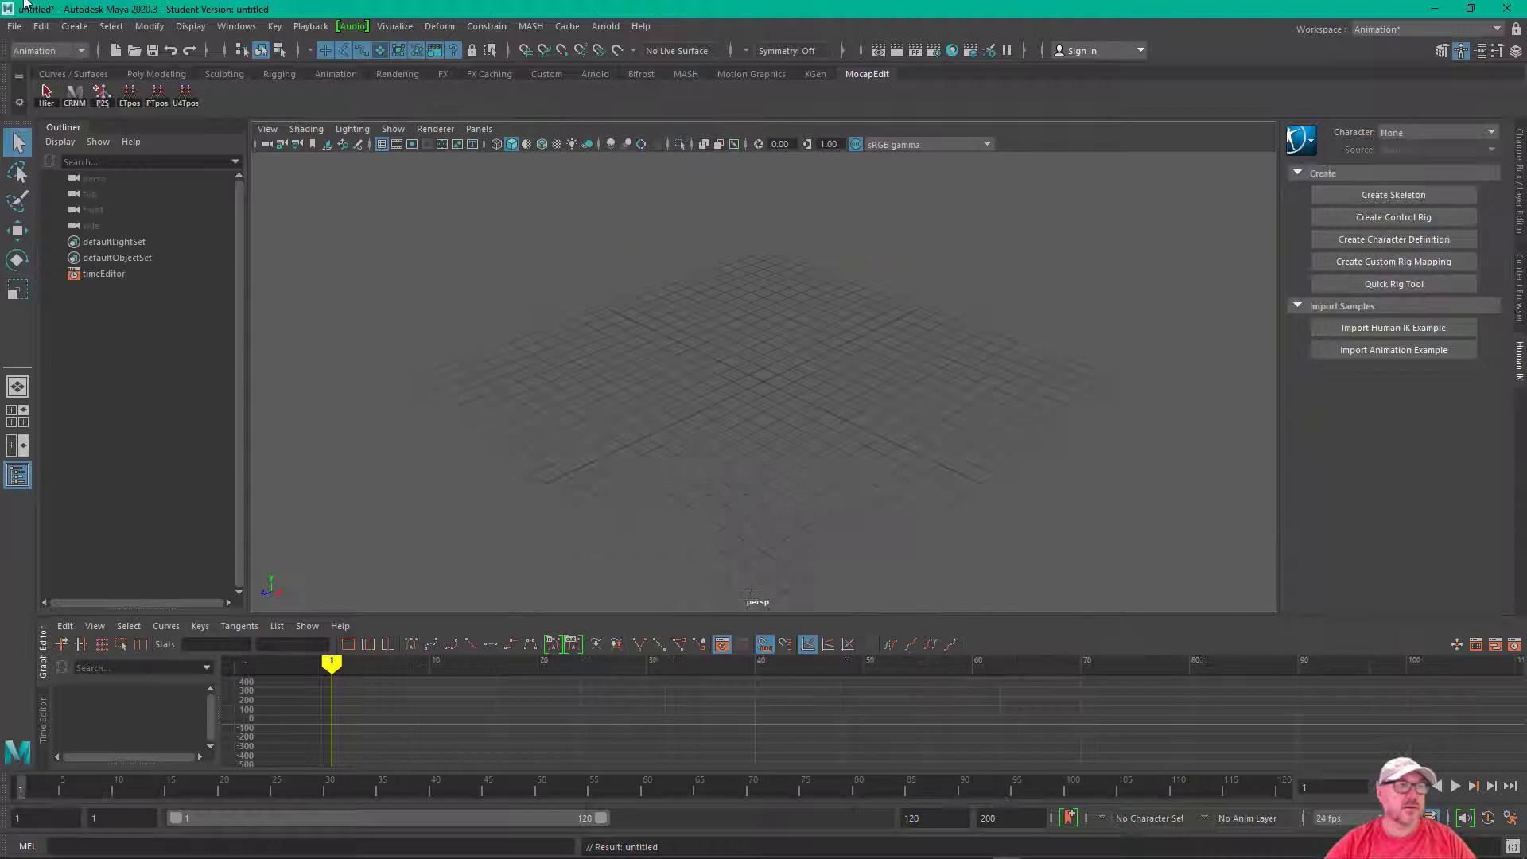
Step: Open U4manRigged.ma without saving the untitled scene, accepting the Student Version warning
{"action": "left_click", "coordinate": [15, 28]}
{"action": "left_click", "coordinate": [51, 75]}
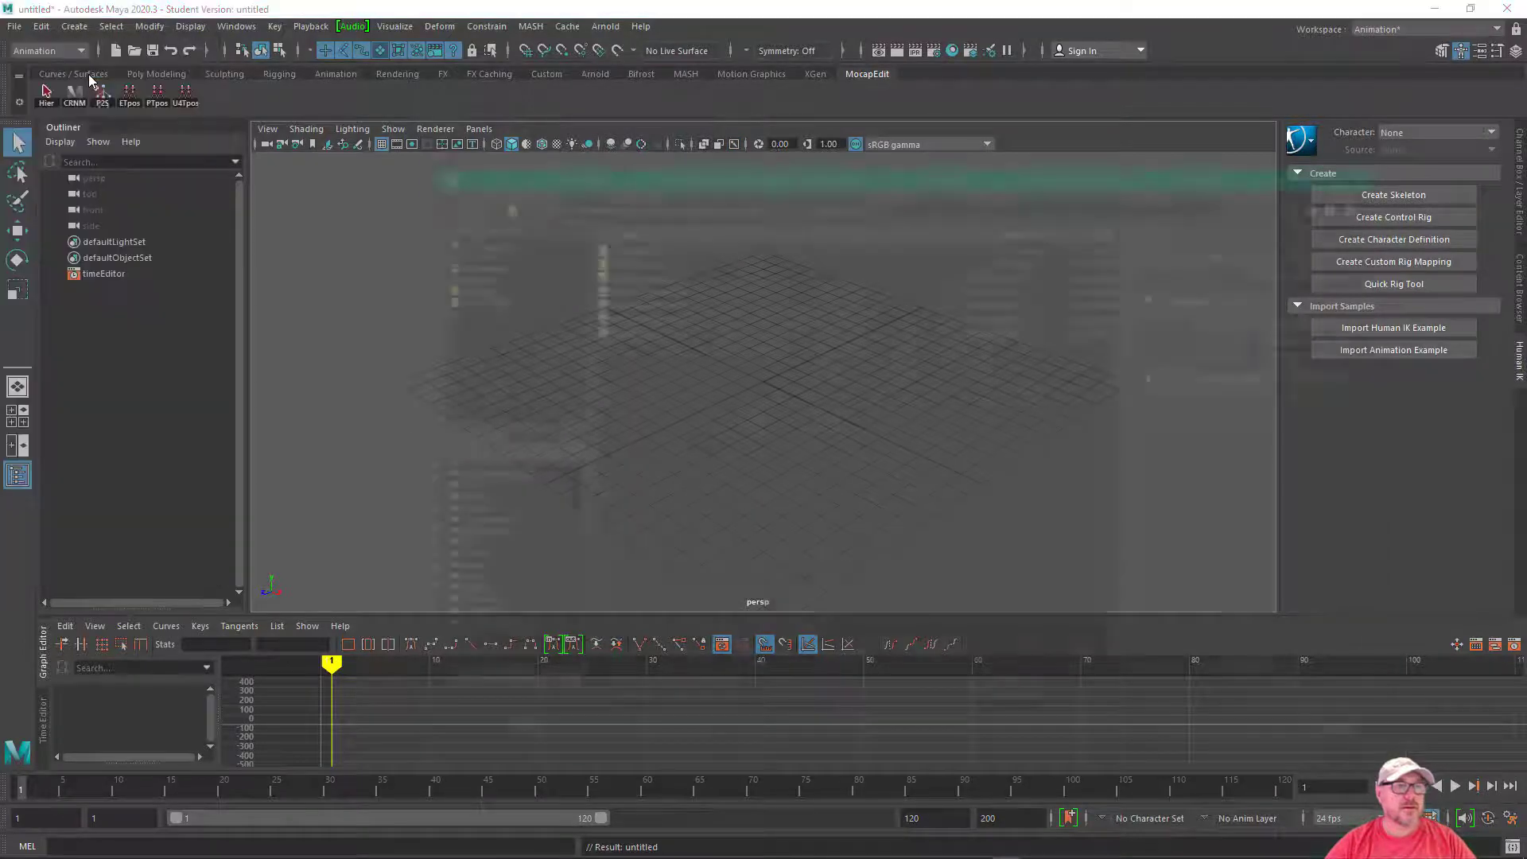
{"action": "left_click", "coordinate": [665, 314]}
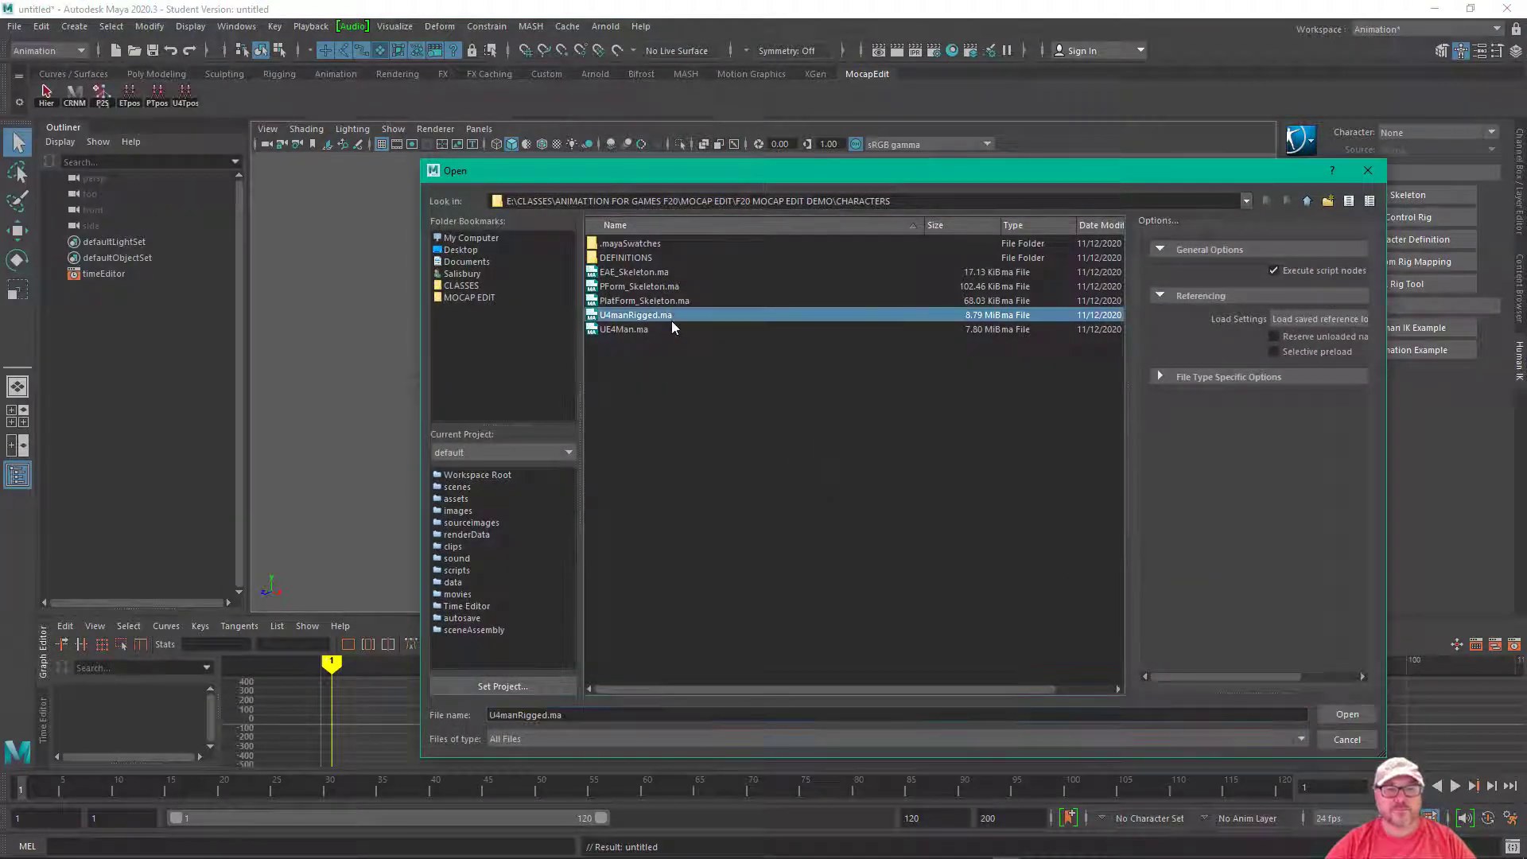
{"action": "left_click", "coordinate": [1347, 717]}
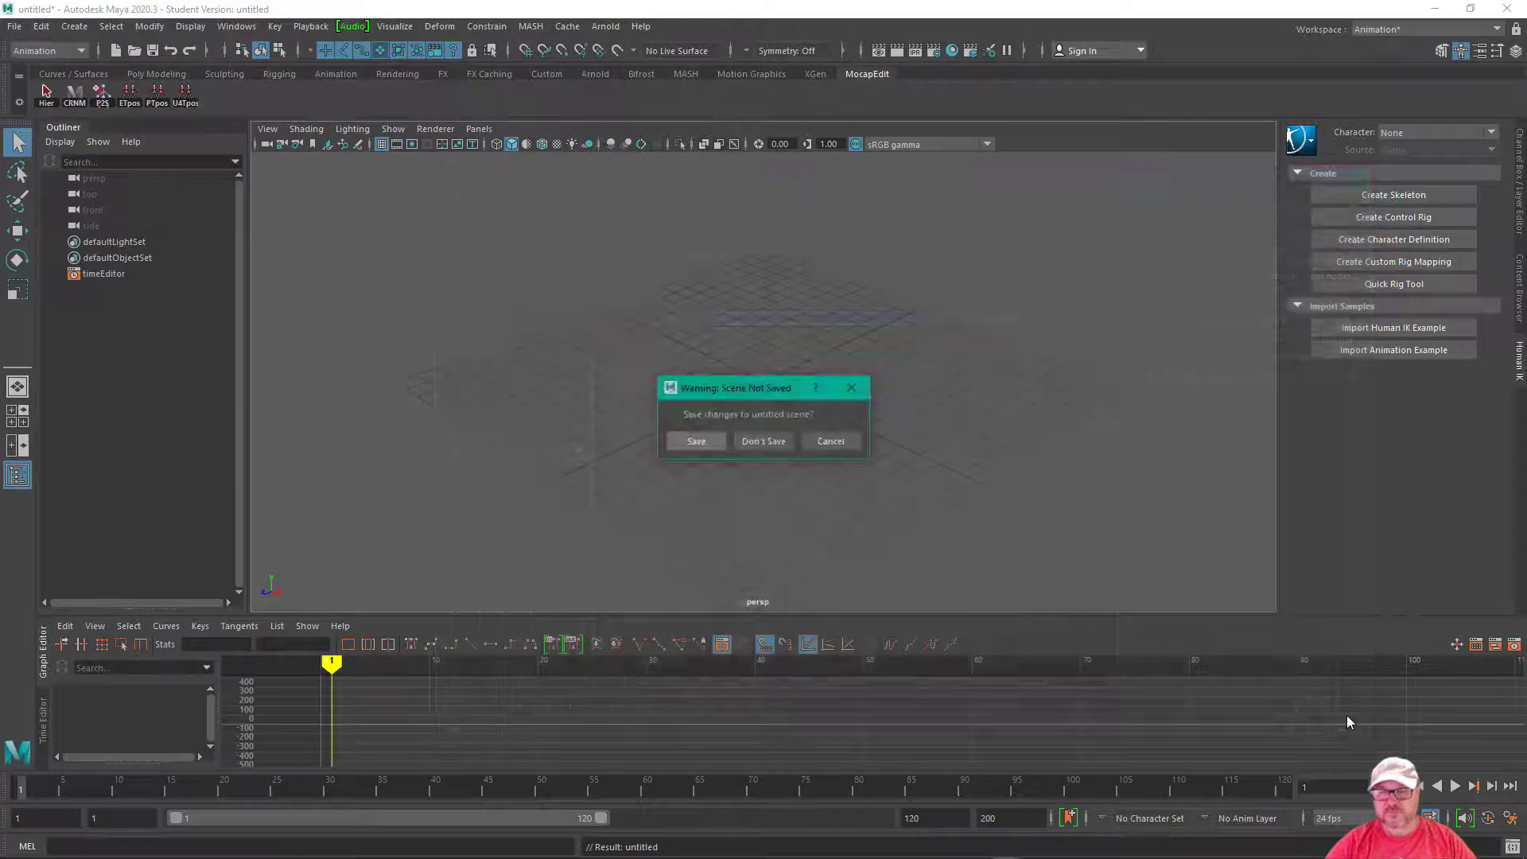
{"action": "left_click", "coordinate": [746, 441]}
{"action": "left_click", "coordinate": [746, 441]}
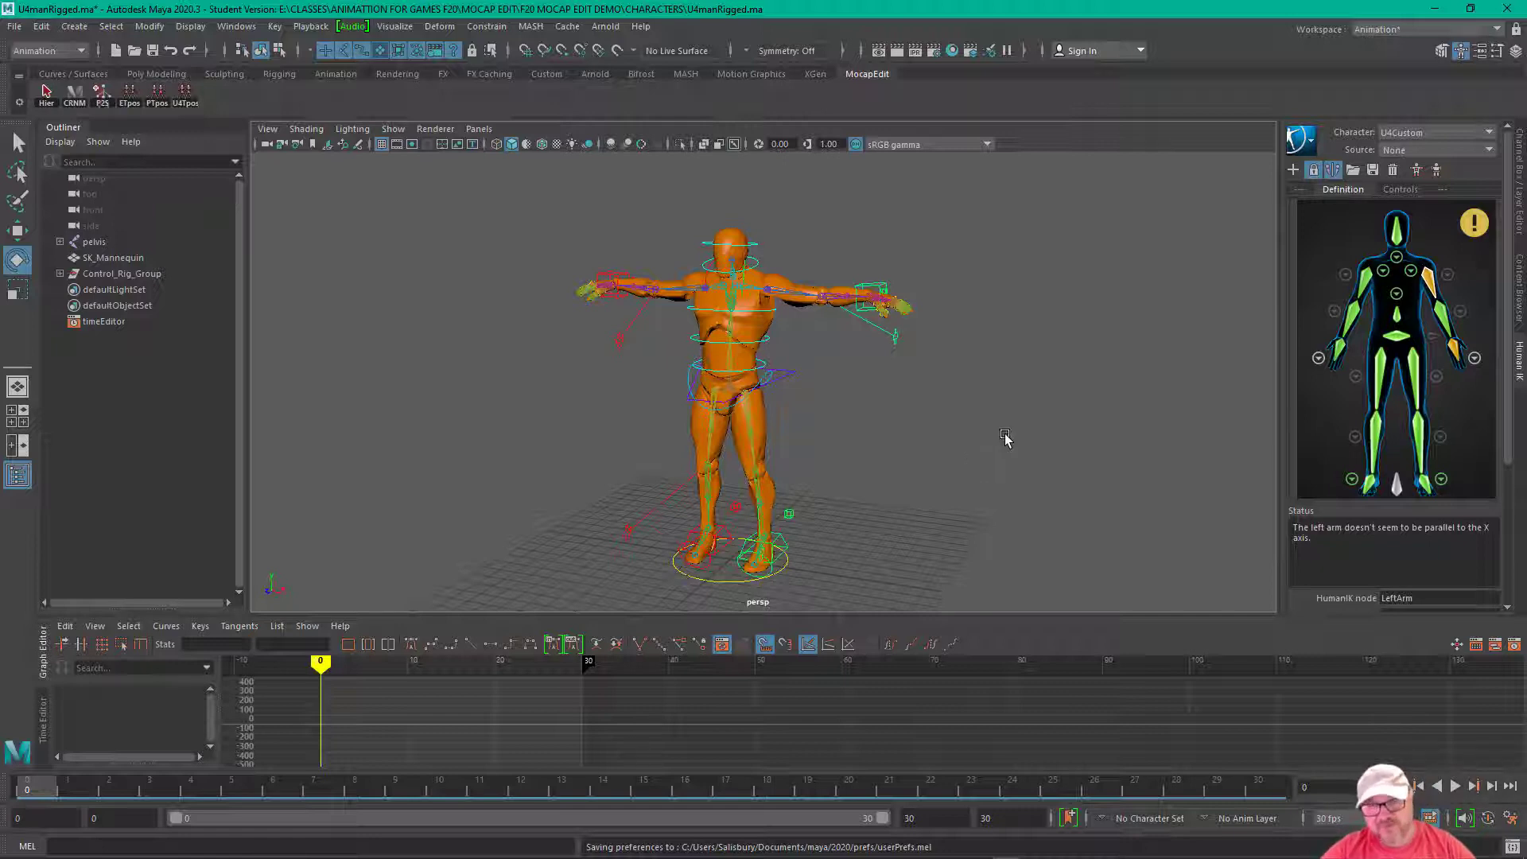
Step: Orbit around the control-rigged mannequin and restore the hidden tool group in the toolbar
{"action": "left_click_drag", "start_coordinate": [1010, 436], "coordinate": [961, 413], "text": "alt"}
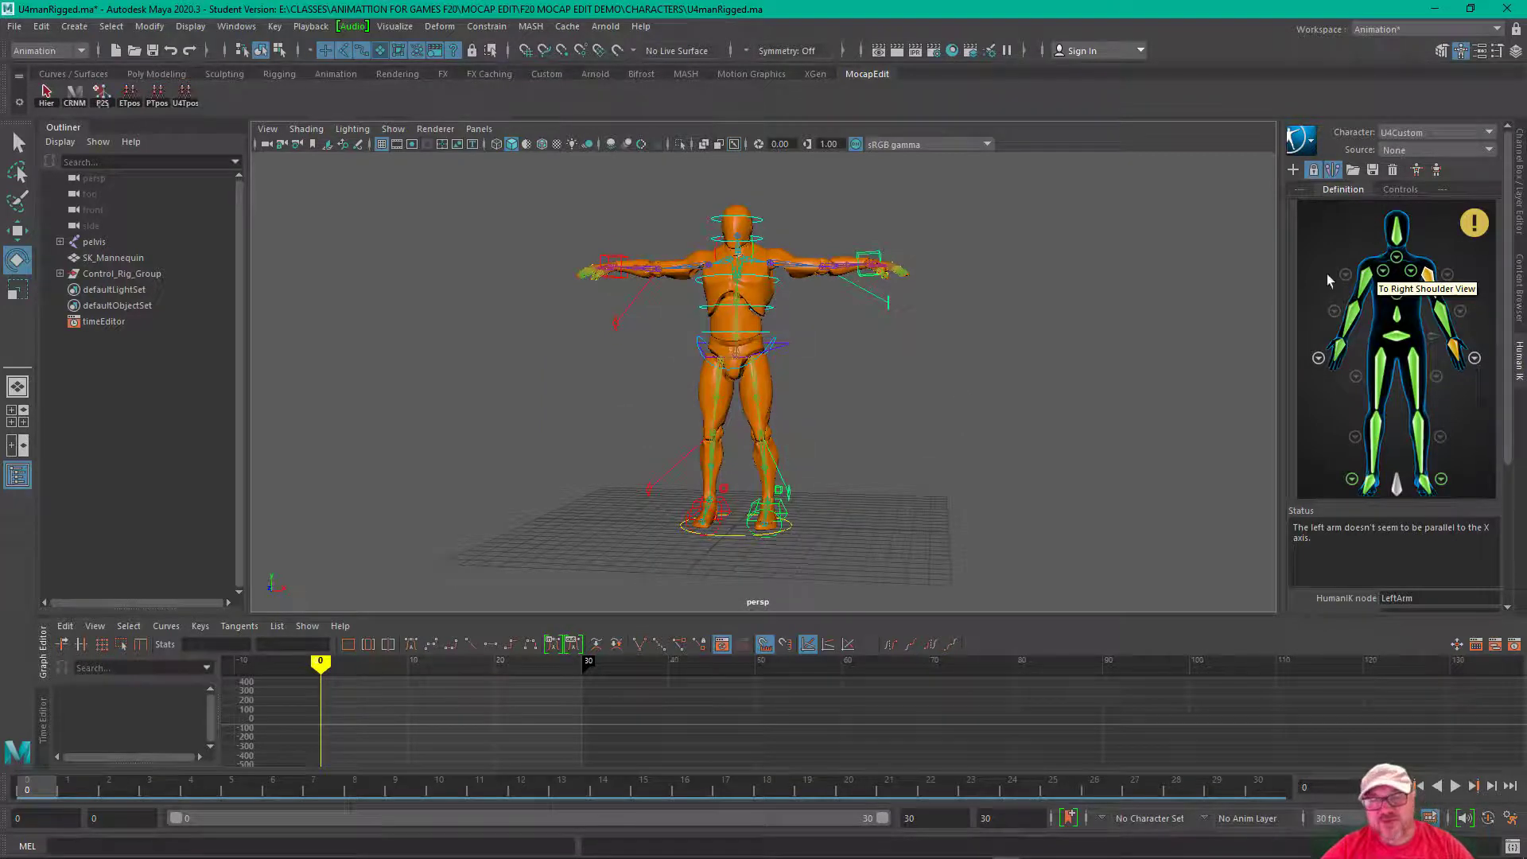
{"action": "left_click_drag", "start_coordinate": [1055, 406], "coordinate": [1038, 405], "text": "alt"}
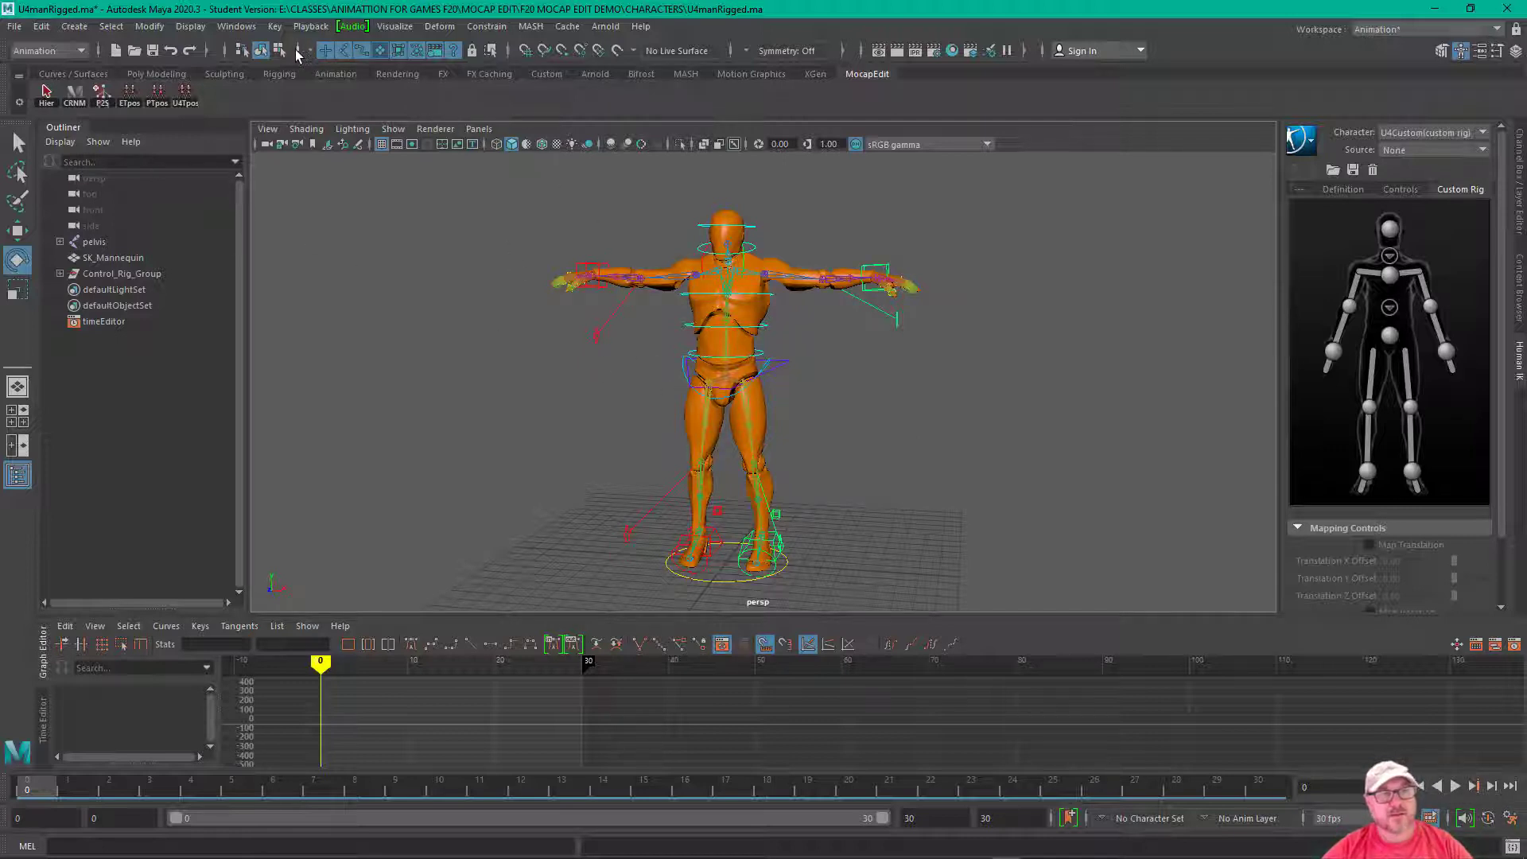
{"action": "left_click", "coordinate": [298, 51]}
{"action": "left_click", "coordinate": [299, 51]}
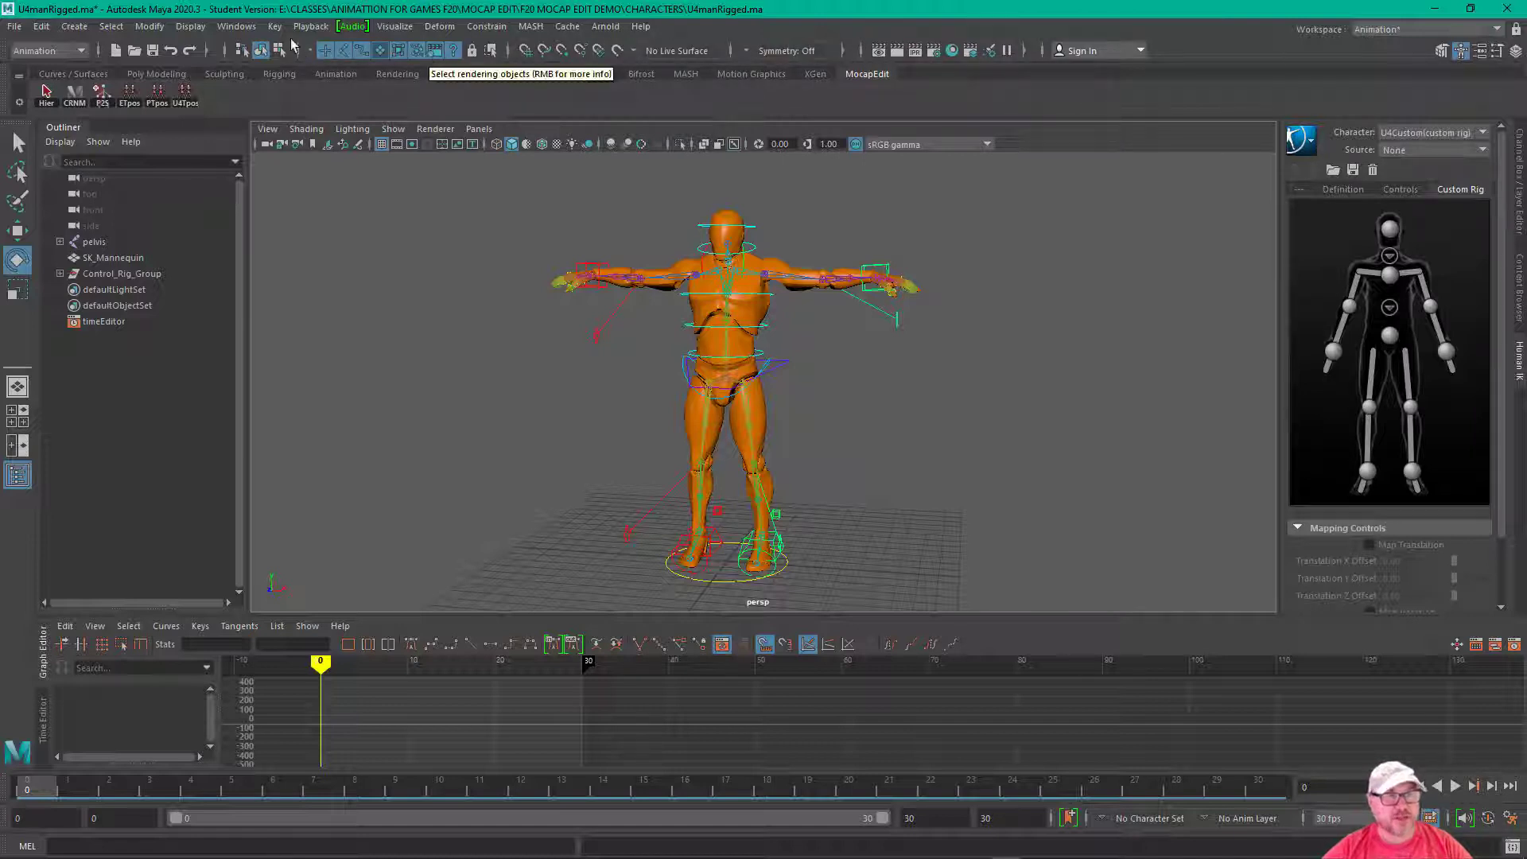
{"action": "right_click", "coordinate": [312, 53]}
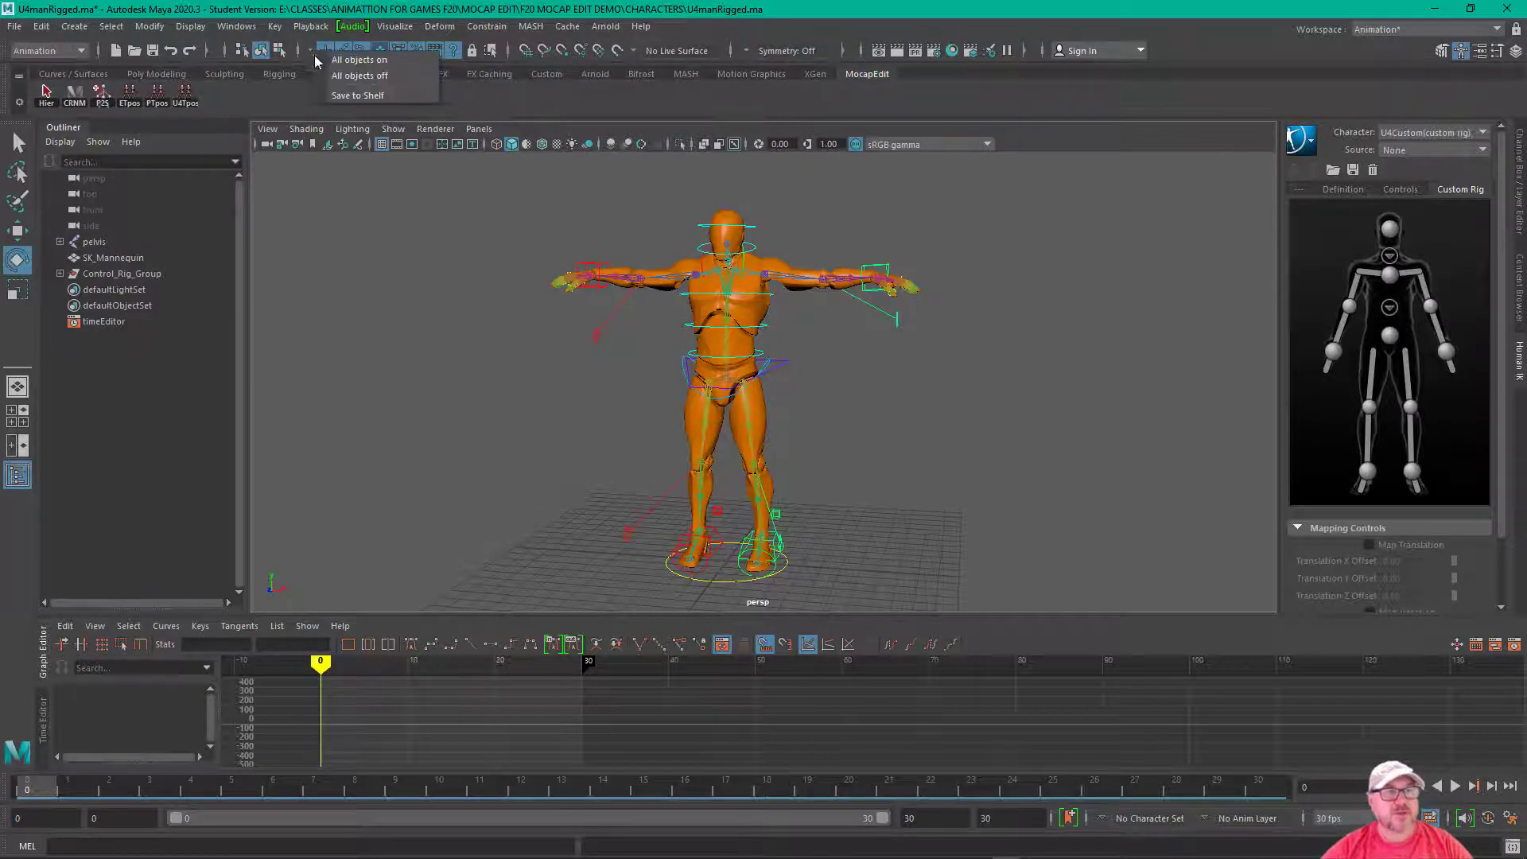
{"action": "left_click", "coordinate": [343, 76]}
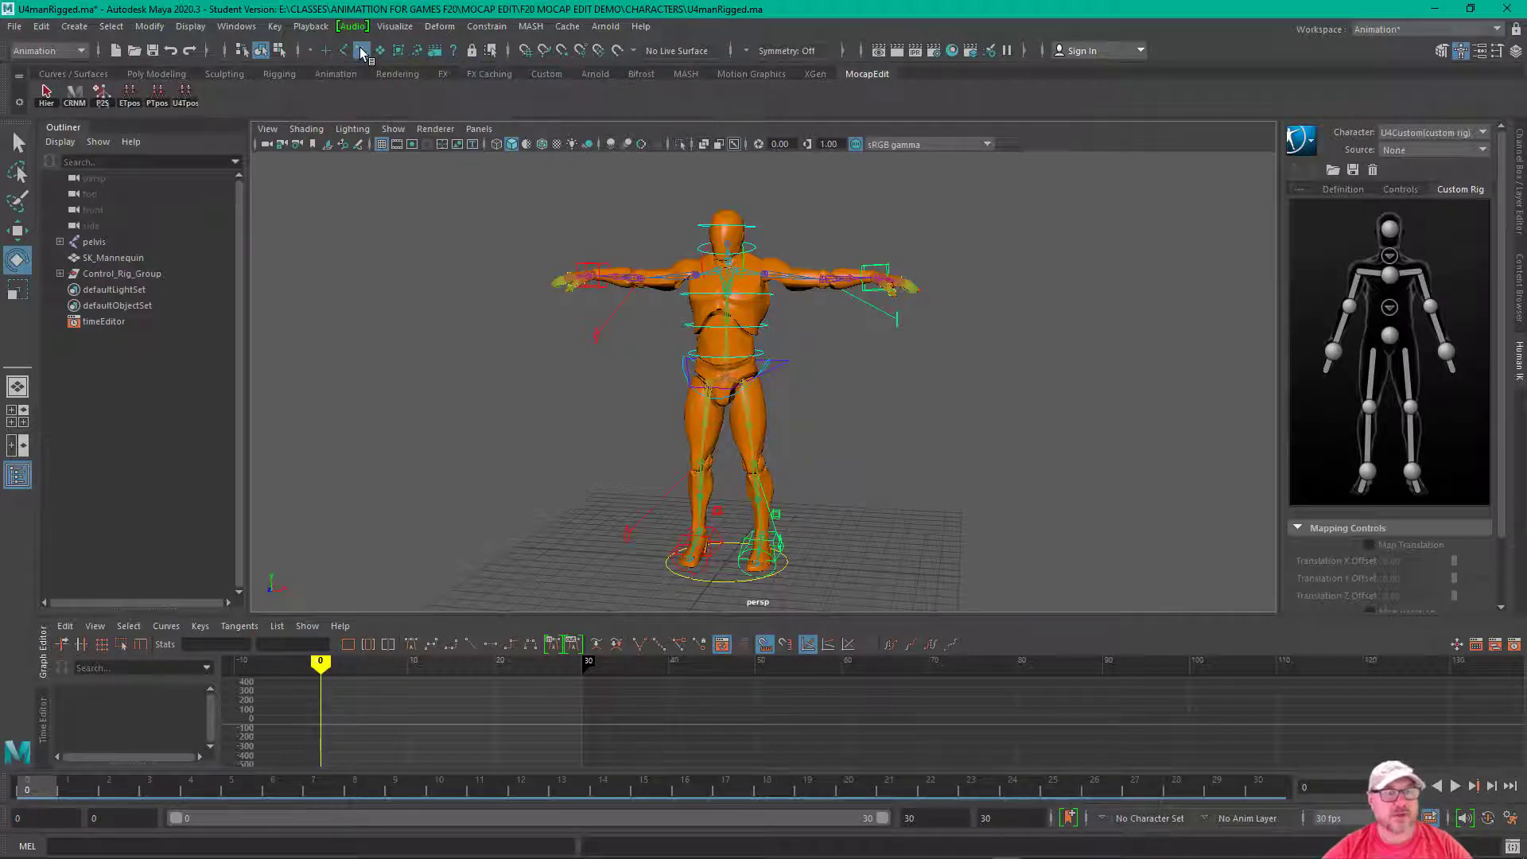
{"action": "left_click", "coordinate": [361, 48]}
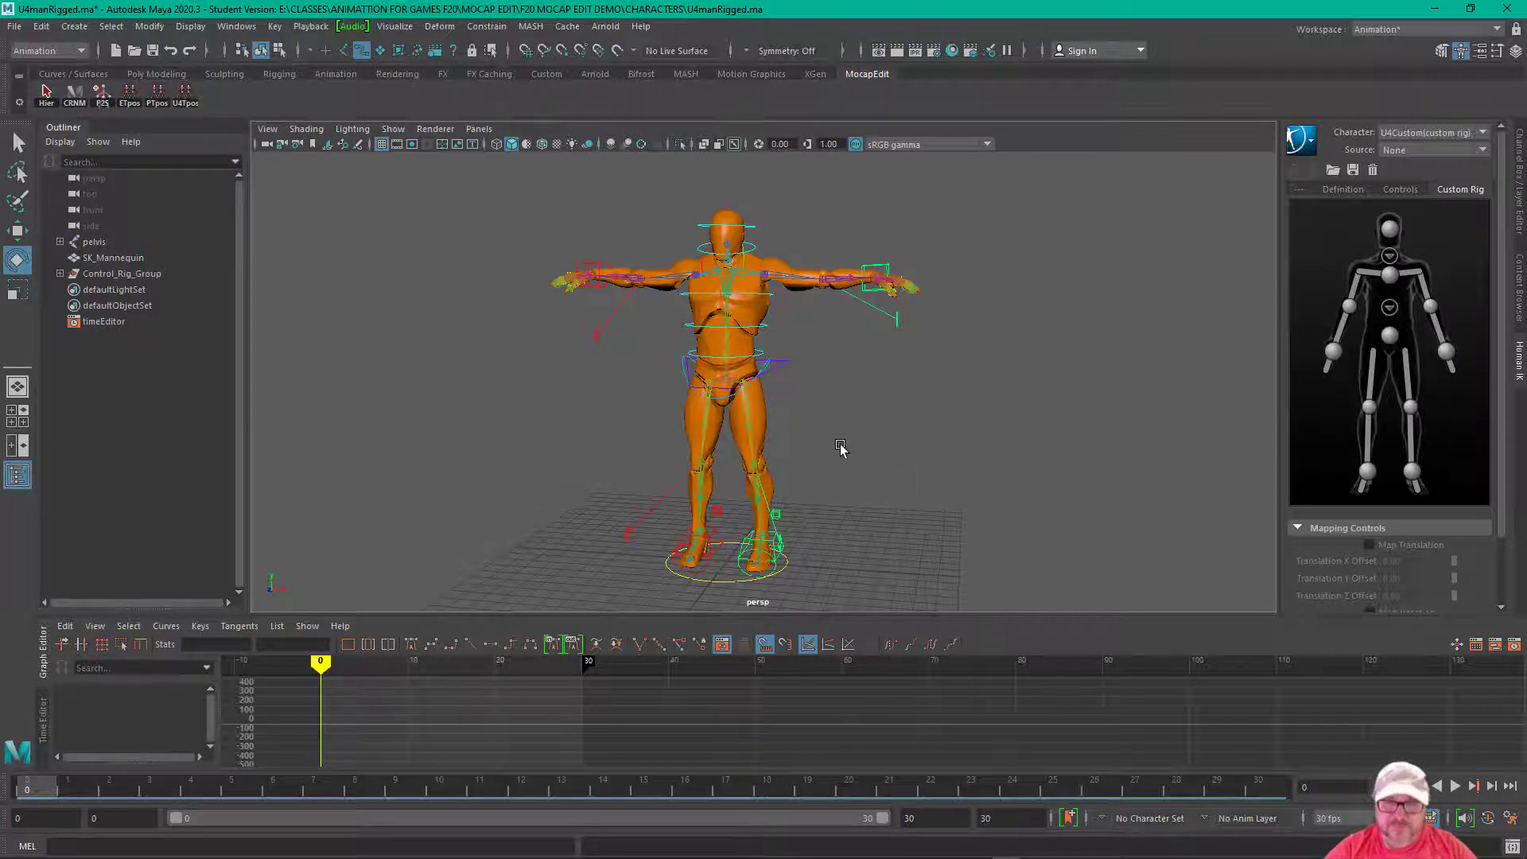
{"action": "mouse_move", "coordinate": [841, 448]}
{"action": "right_mouse_down", "text": "alt"}
{"action": "mouse_move", "coordinate": [883, 450]}
{"action": "mouse_move", "coordinate": [866, 441]}
{"action": "right_mouse_up", "text": "alt"}
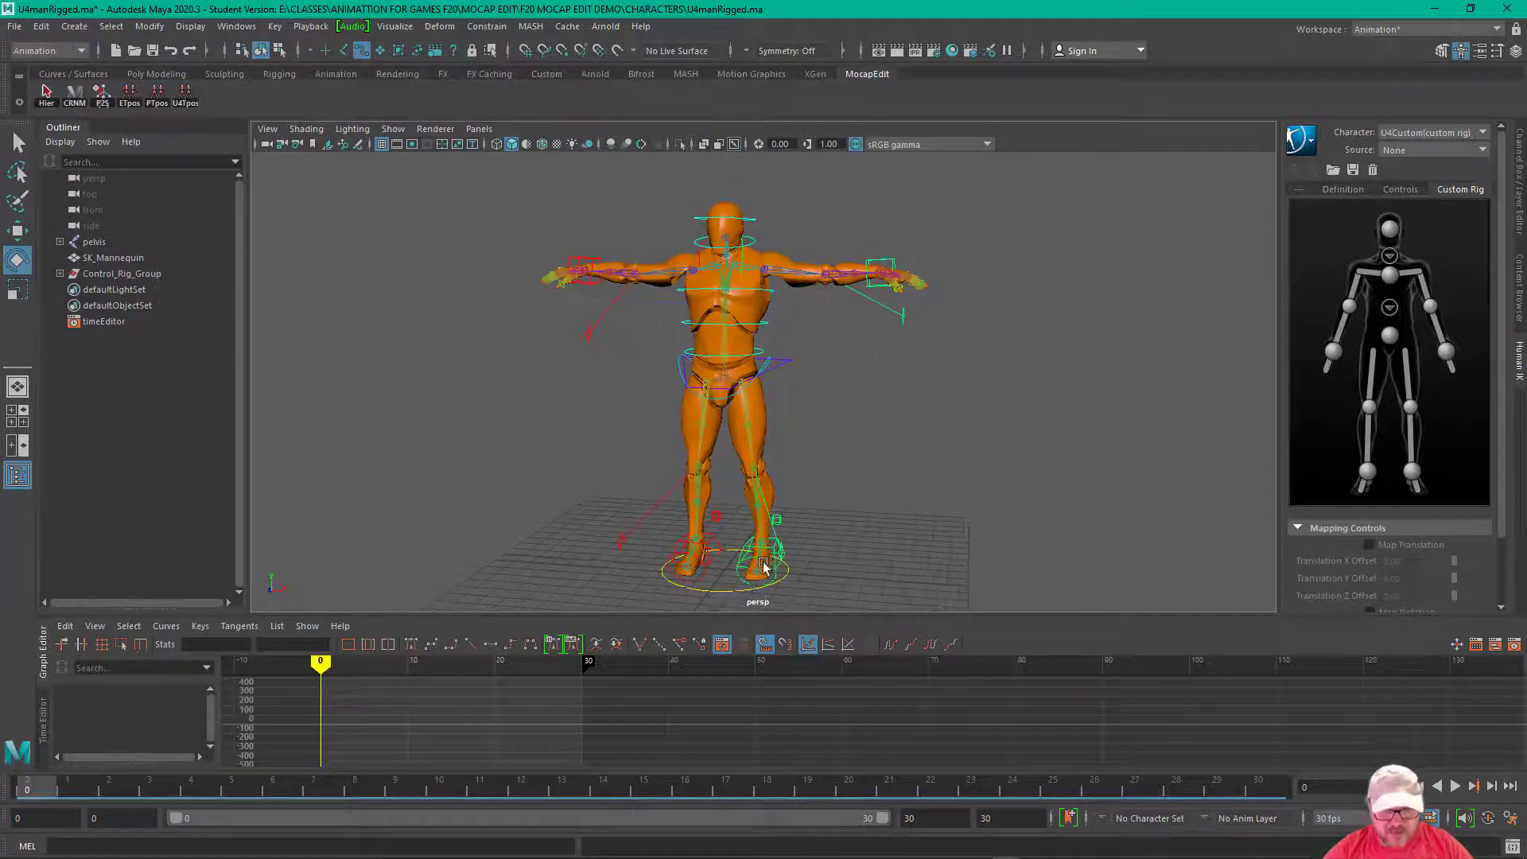
{"action": "left_click", "coordinate": [746, 545]}
{"action": "left_click_drag", "start_coordinate": [873, 511], "coordinate": [965, 421], "text": "alt"}
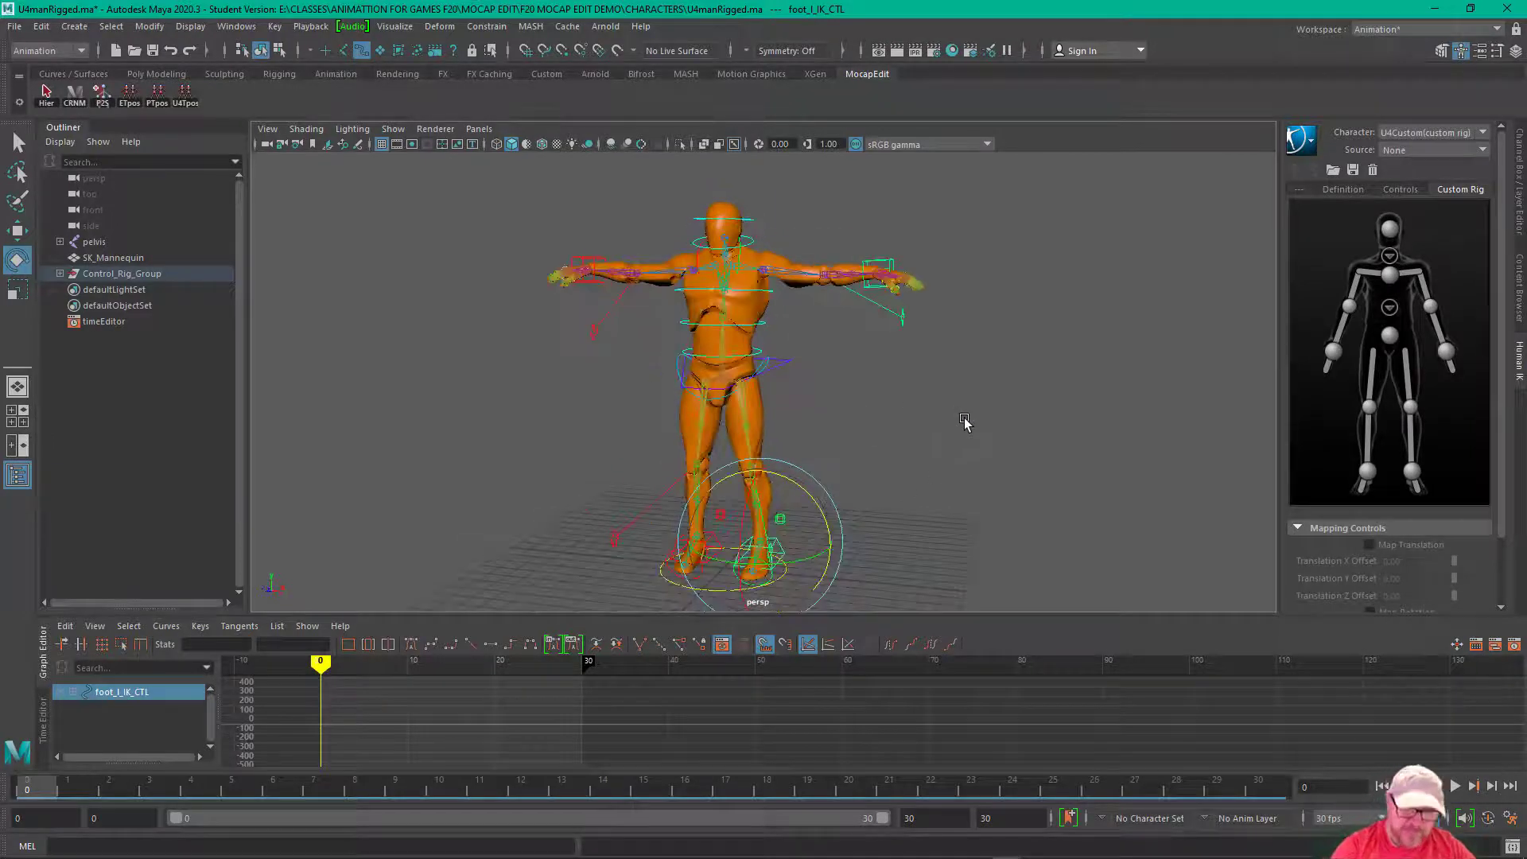
{"action": "key", "text": "w"}
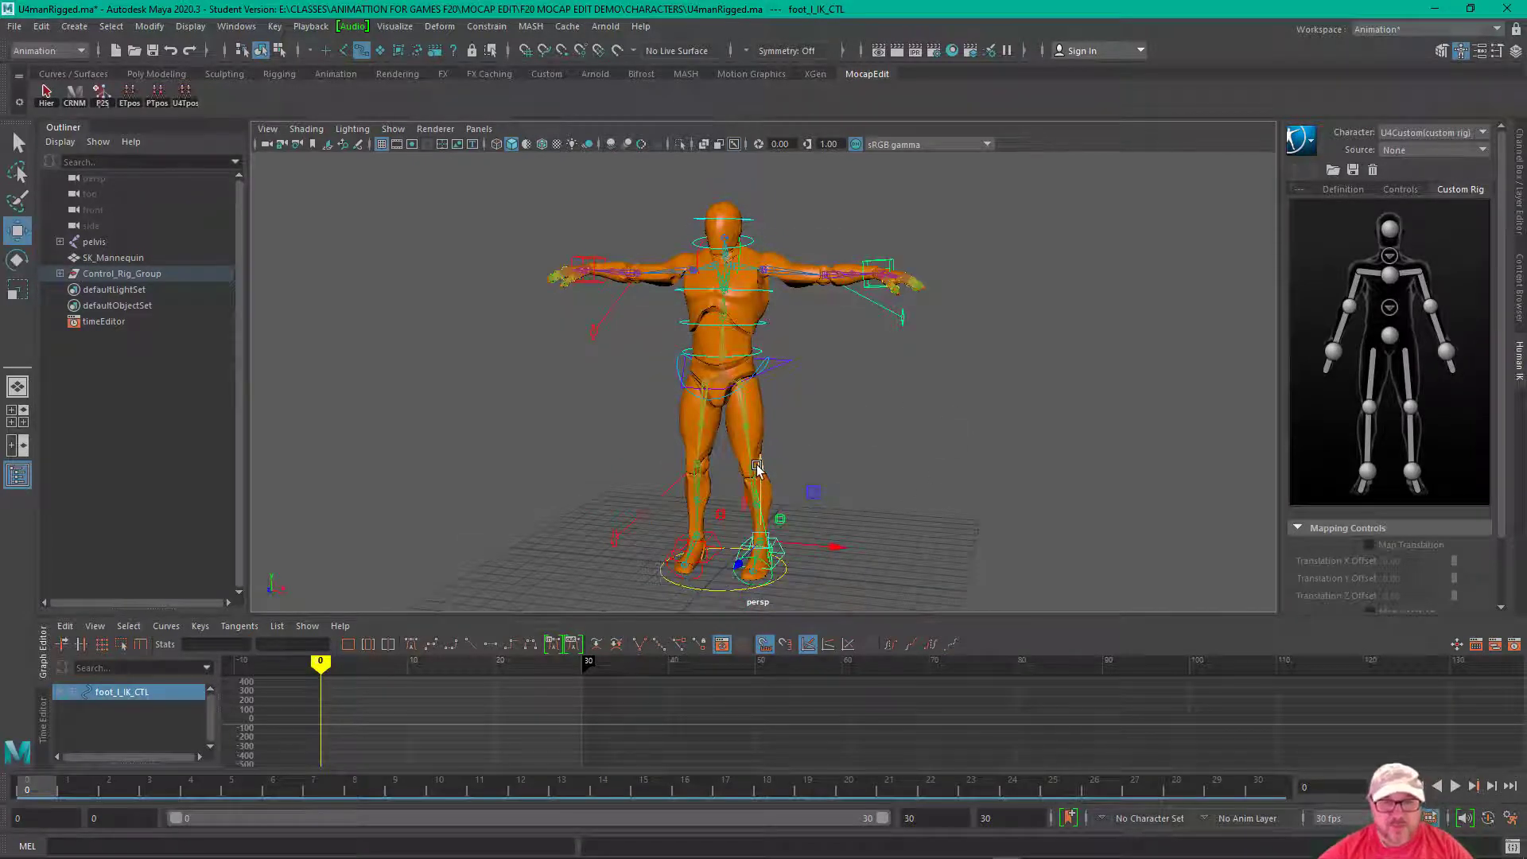
{"action": "left_click_drag", "start_coordinate": [756, 467], "coordinate": [825, 465]}
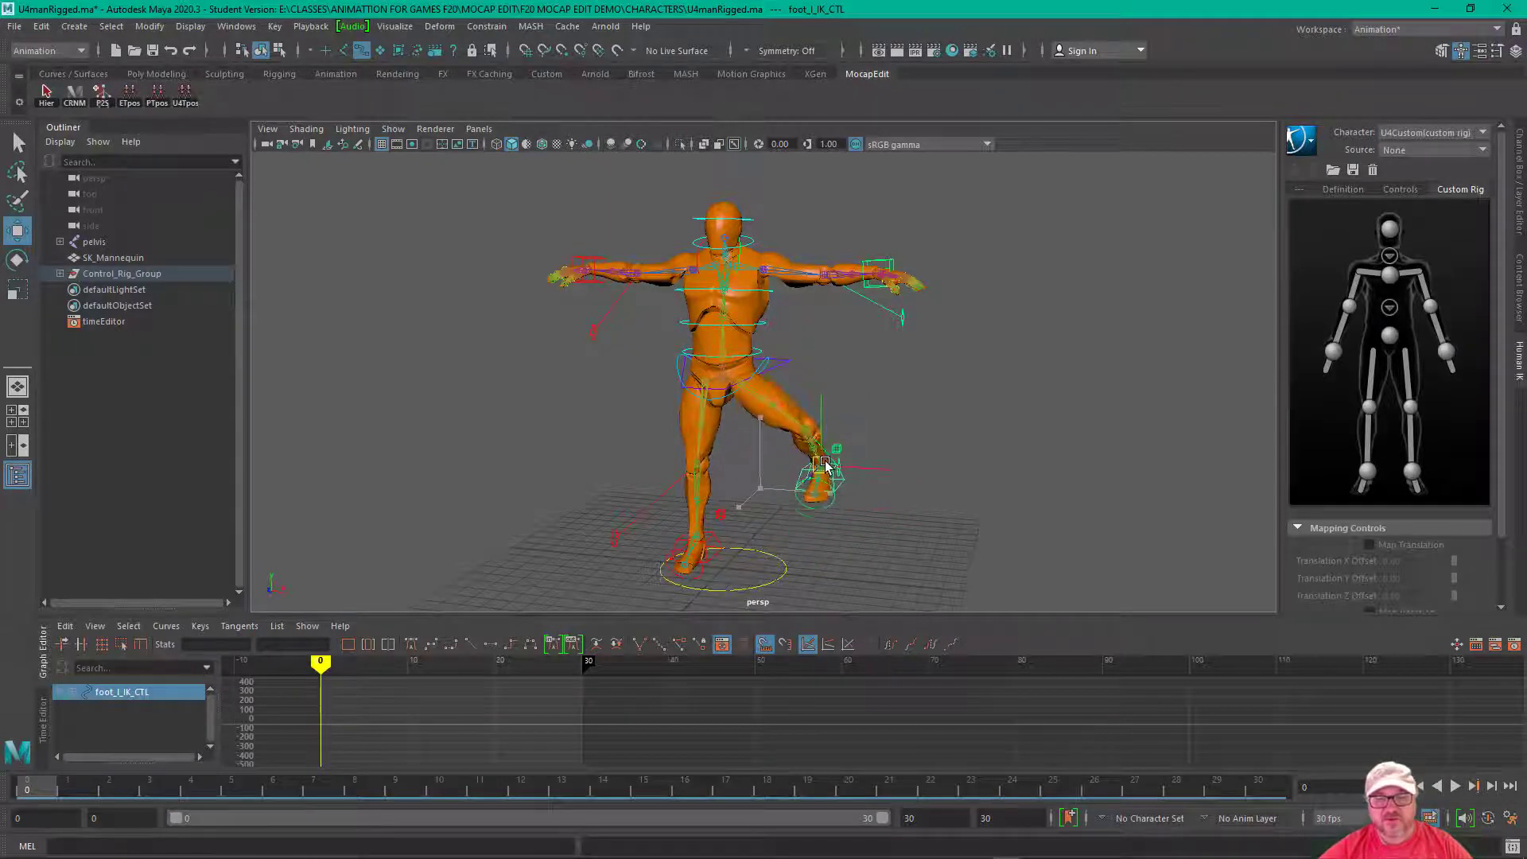
{"action": "key", "text": "e"}
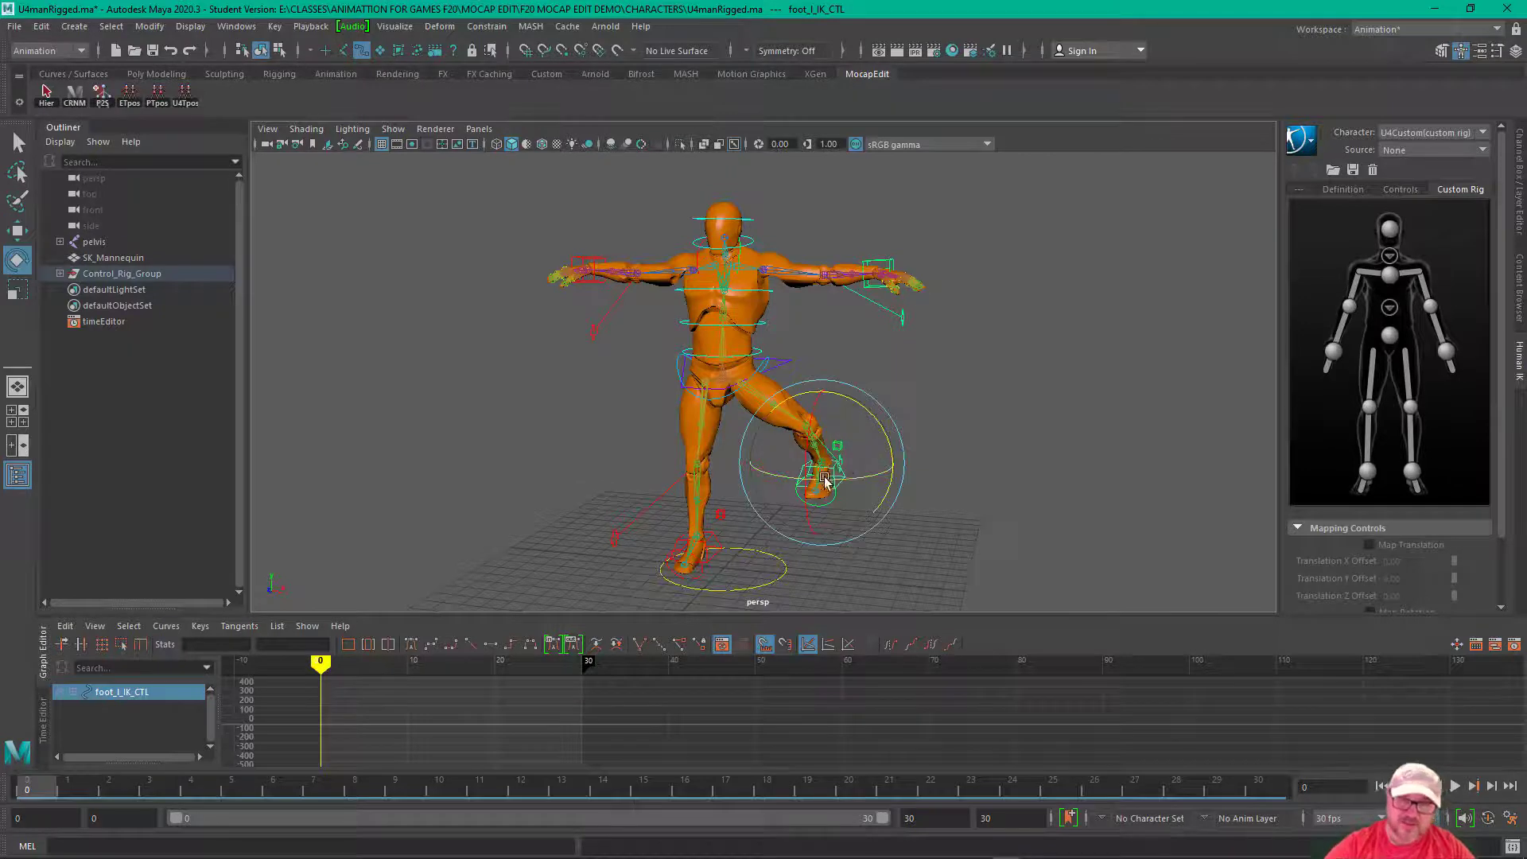
{"action": "left_click_drag", "start_coordinate": [875, 422], "coordinate": [894, 486]}
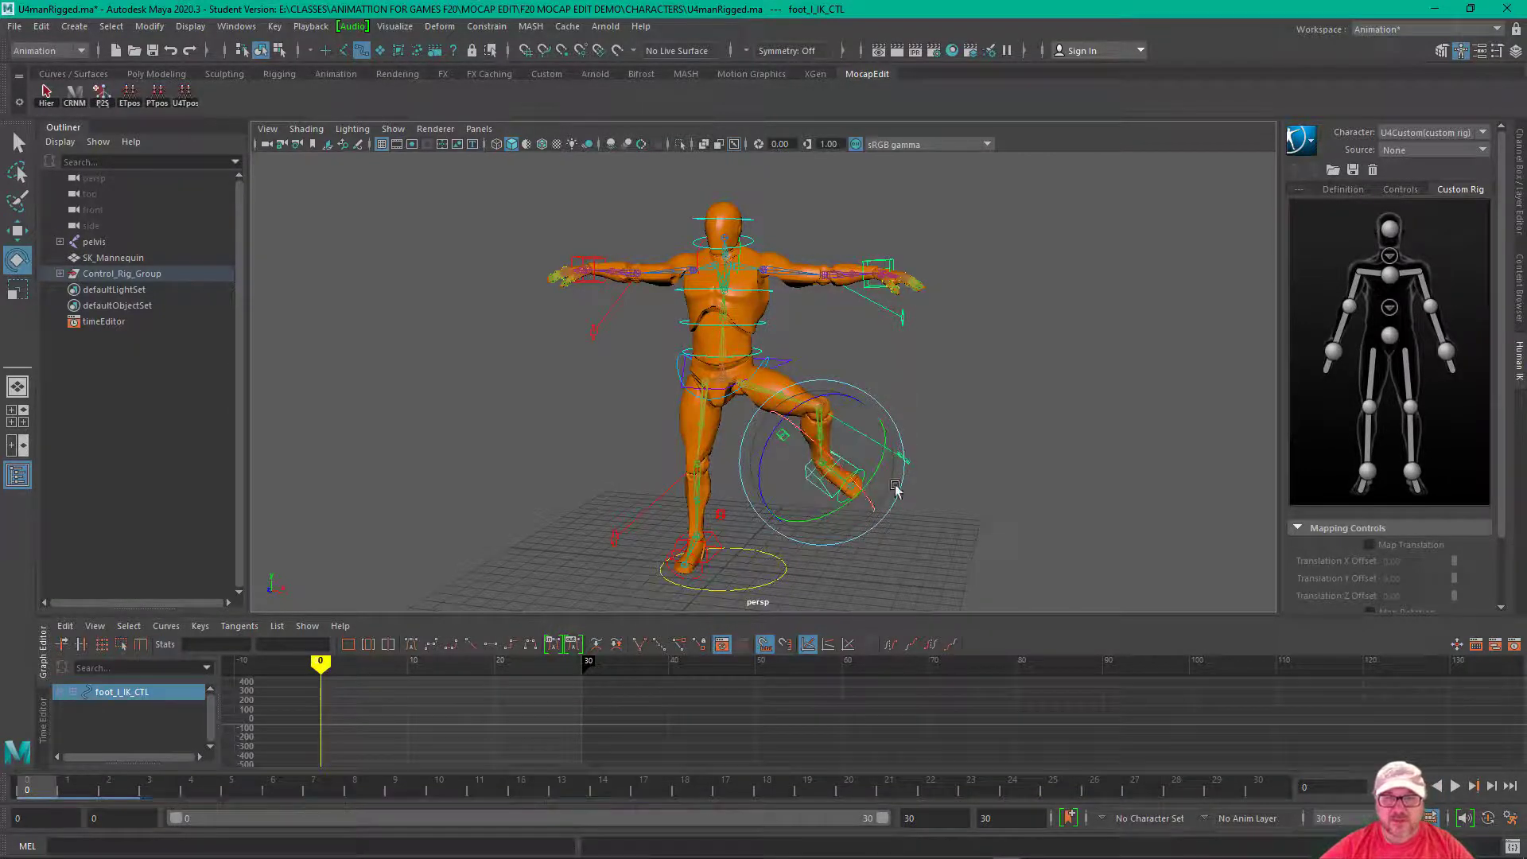
{"action": "left_click", "coordinate": [1088, 419]}
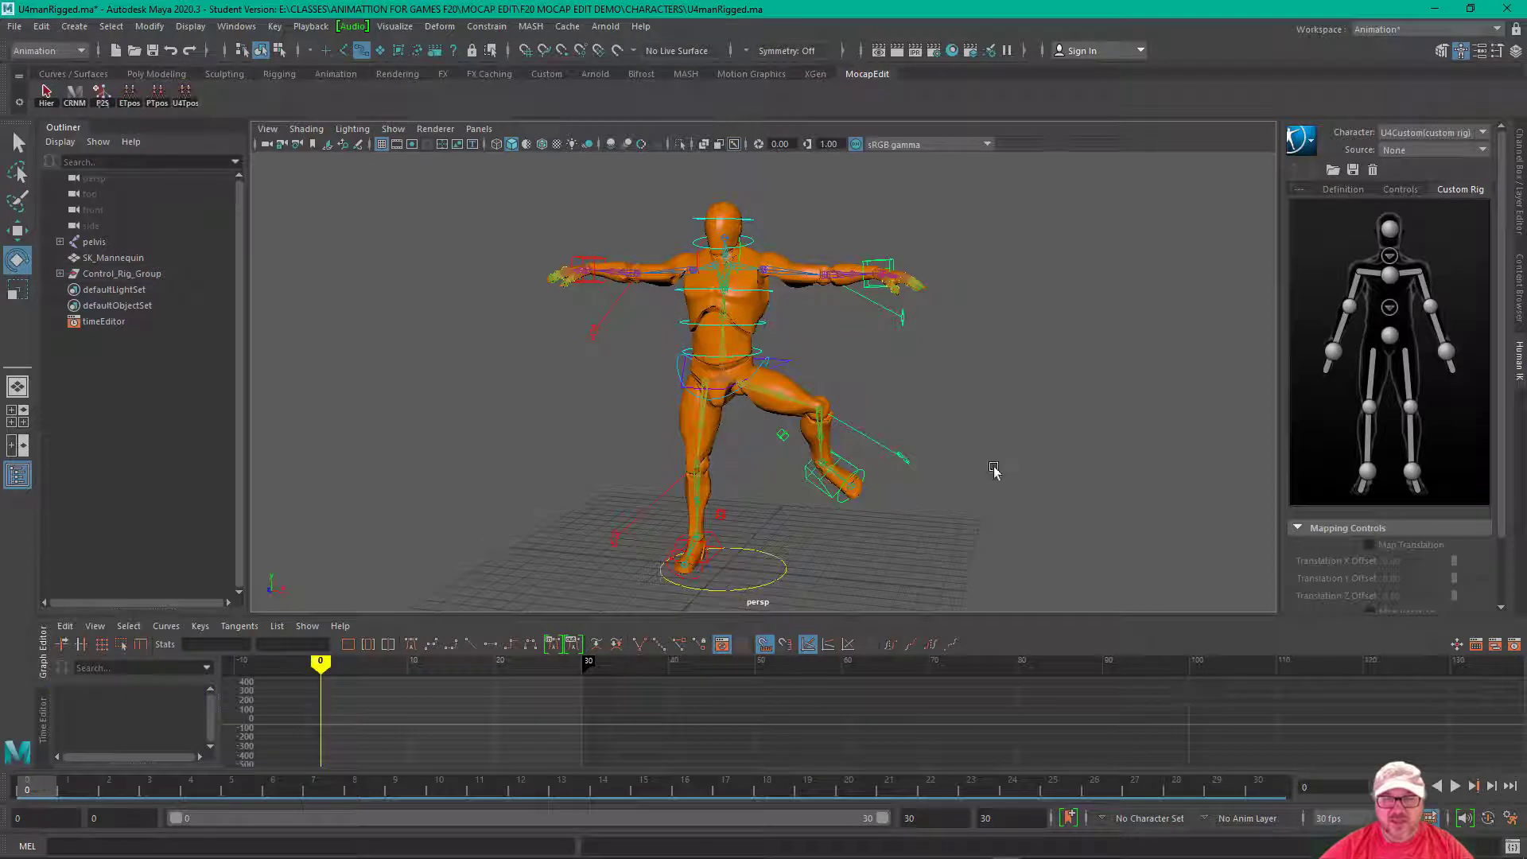
{"action": "left_click", "coordinate": [904, 459]}
{"action": "key", "text": "w"}
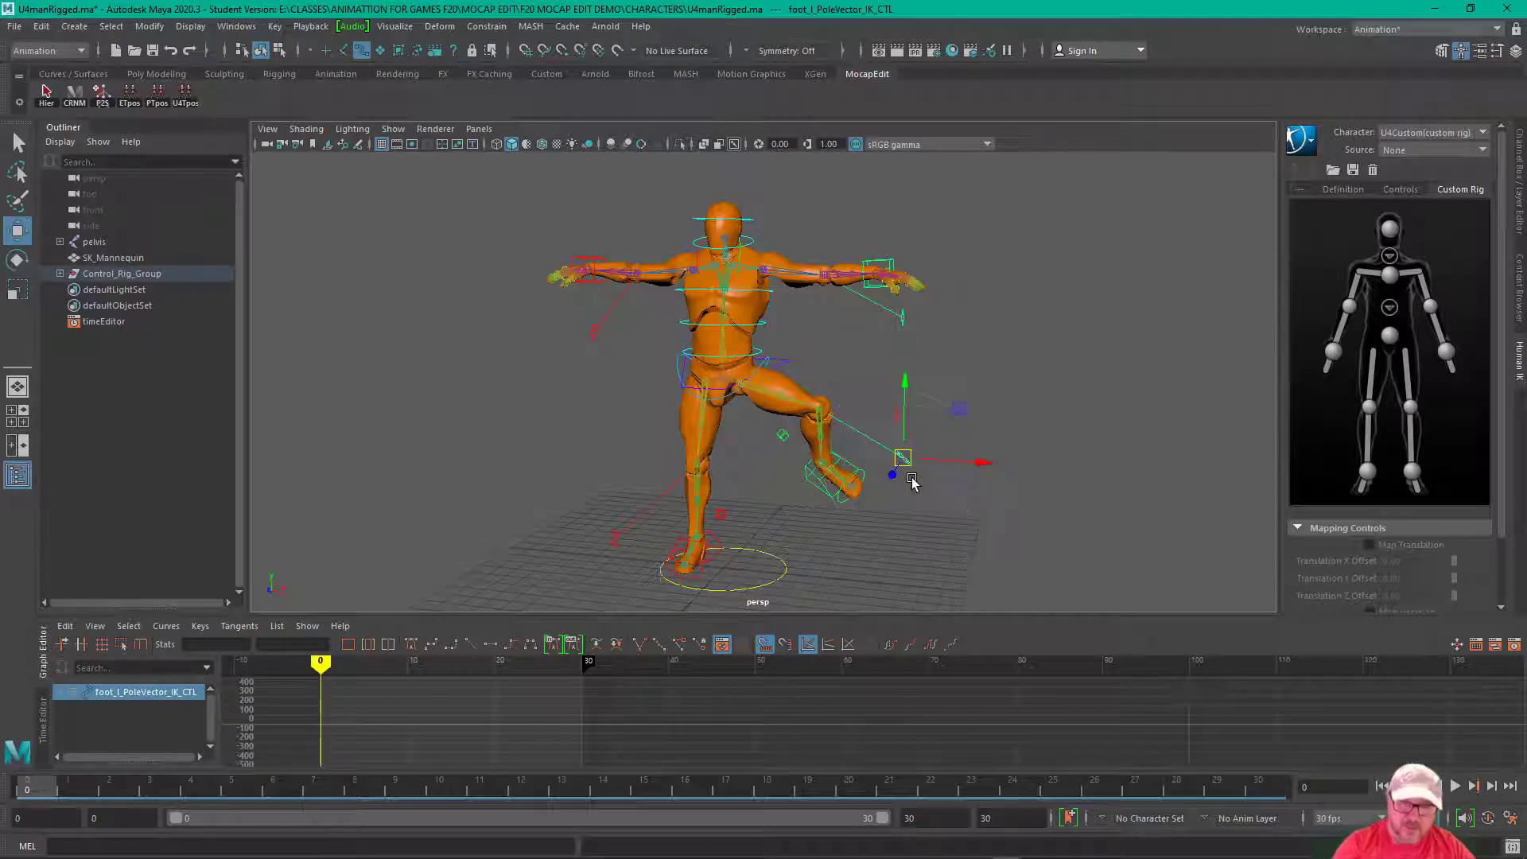
{"action": "left_click_drag", "start_coordinate": [897, 458], "coordinate": [786, 458]}
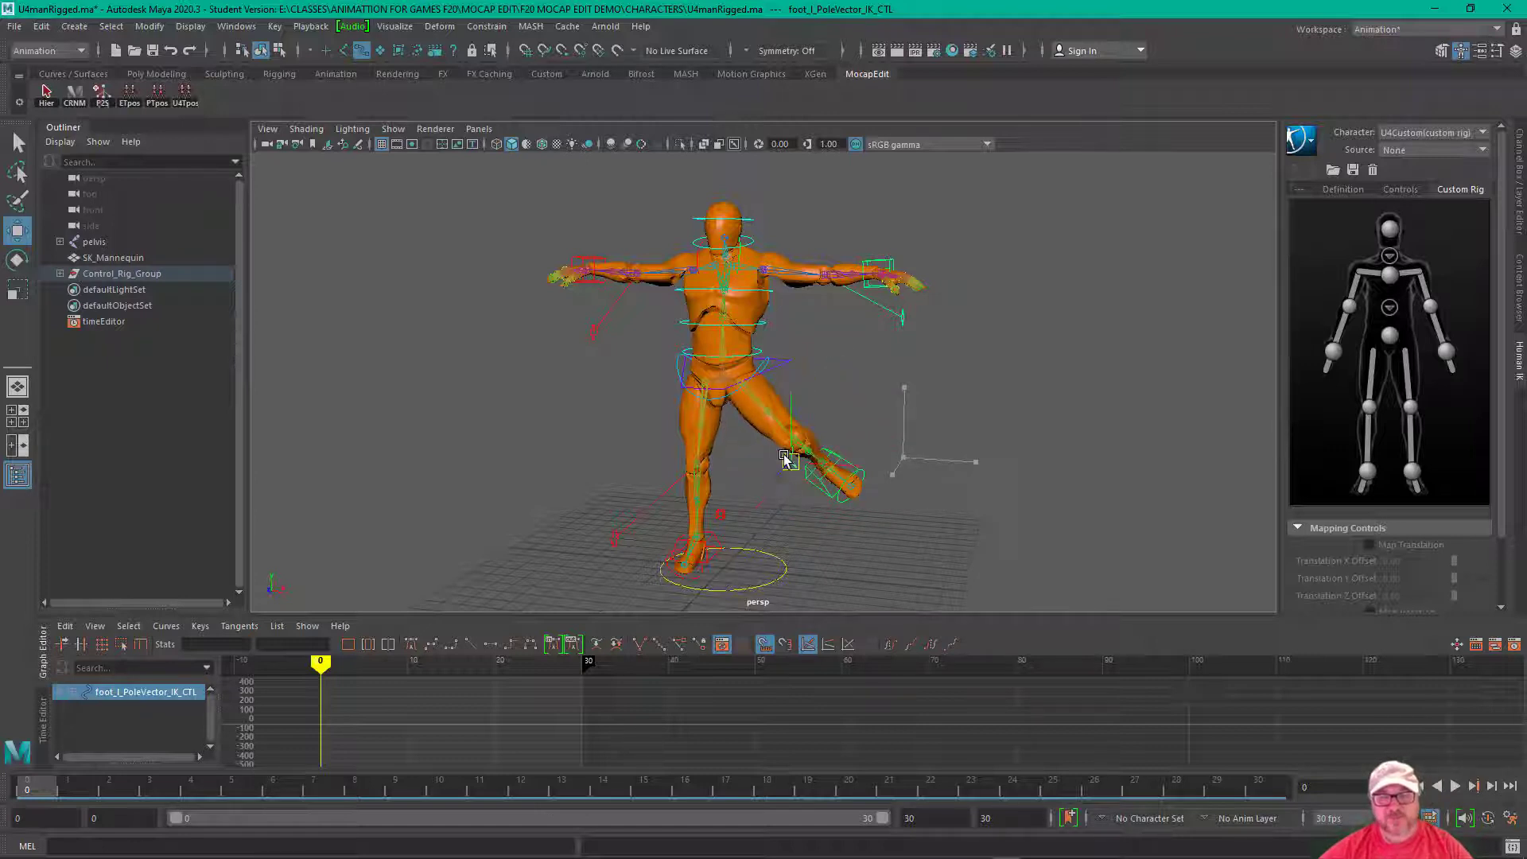
{"action": "left_click", "coordinate": [979, 375]}
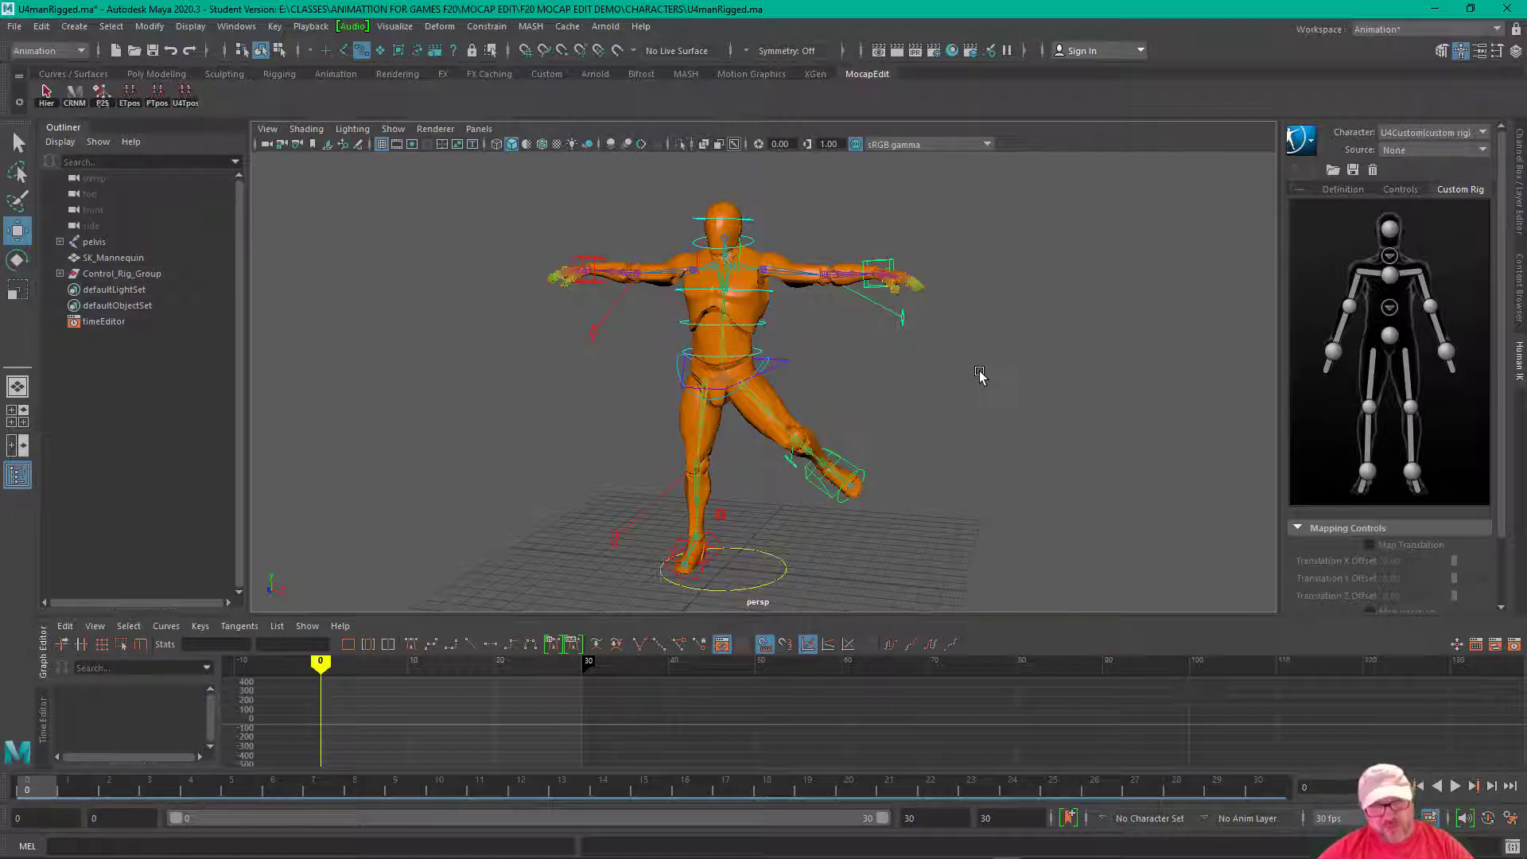
{"action": "key", "text": "ctrl+z"}
{"action": "key", "text": "ctrl+z"}
{"action": "key", "text": "ctrl+z"}
{"action": "key", "text": "ctrl+z"}
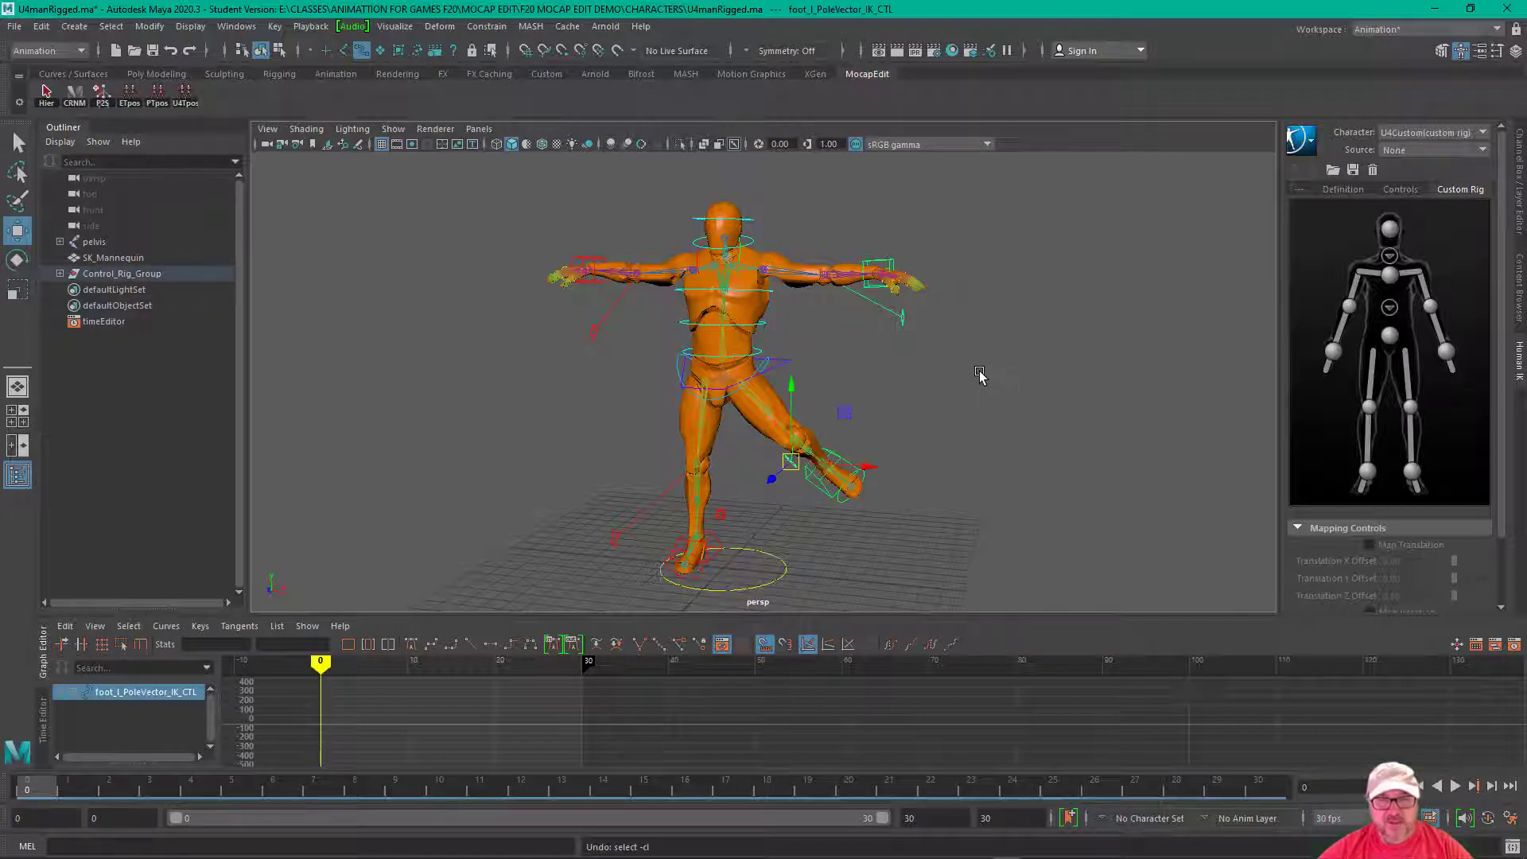
{"action": "key", "text": "ctrl+z"}
{"action": "key", "text": "ctrl+z"}
{"action": "key", "text": "ctrl+z"}
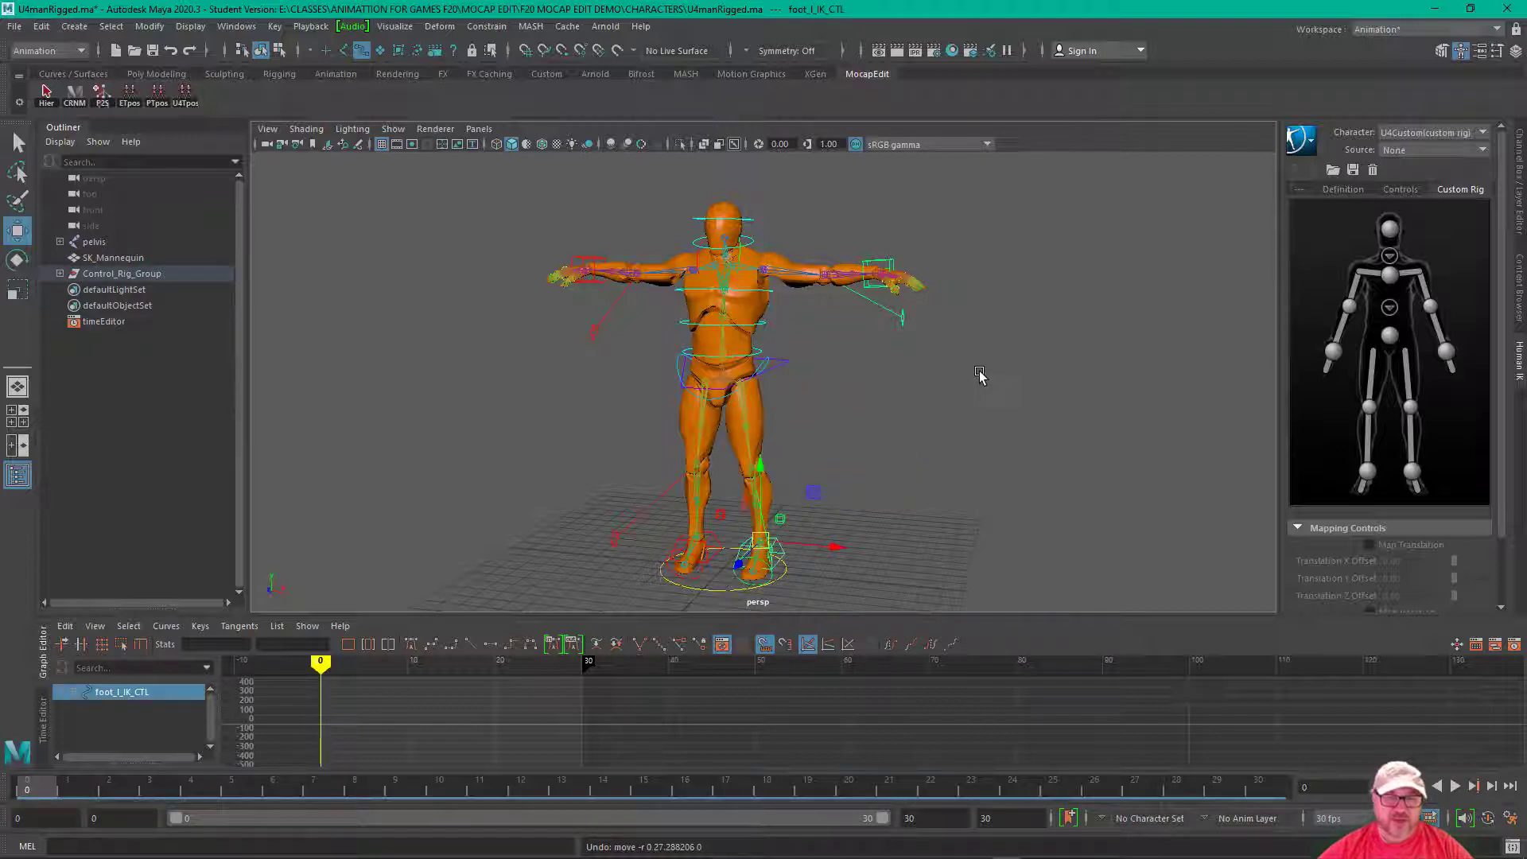
{"action": "left_click_drag", "start_coordinate": [920, 328], "coordinate": [939, 352], "text": "alt"}
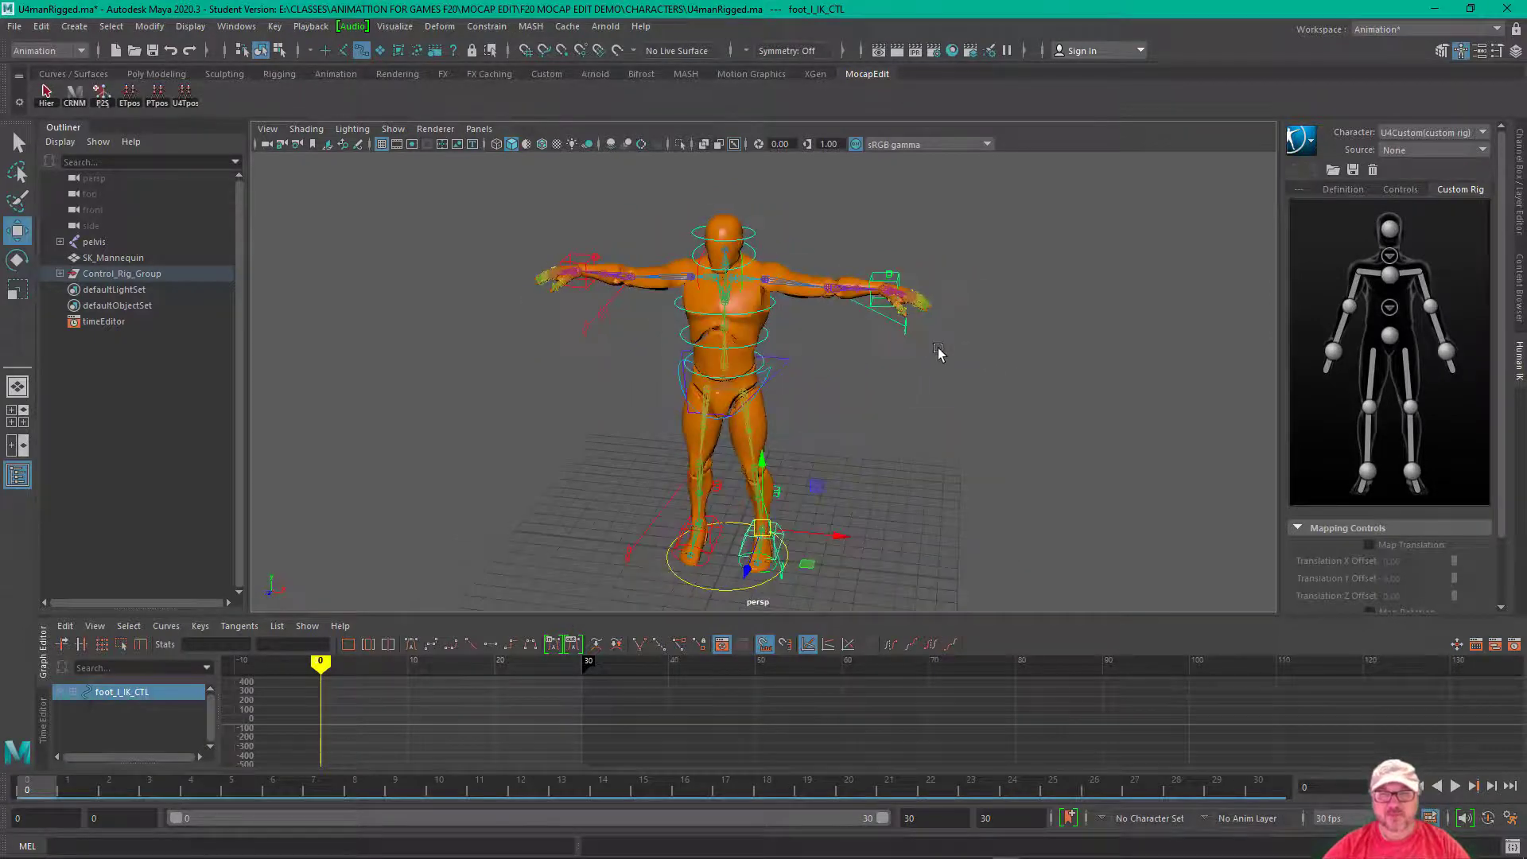
{"action": "left_click", "coordinate": [897, 281]}
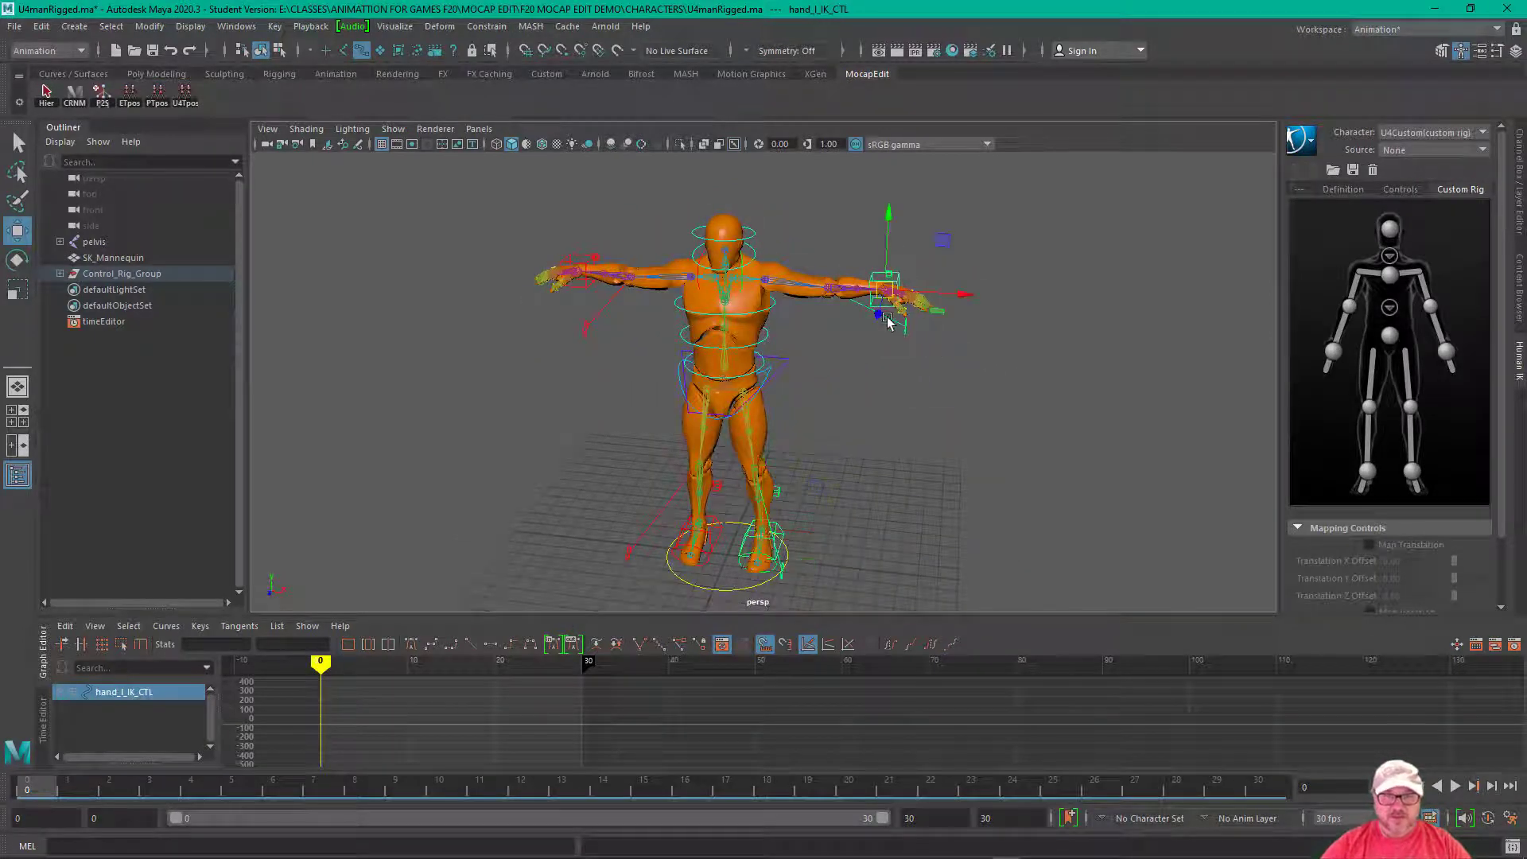
{"action": "left_click_drag", "start_coordinate": [888, 296], "coordinate": [886, 395]}
{"action": "key", "text": "e"}
{"action": "left_click", "coordinate": [958, 297]}
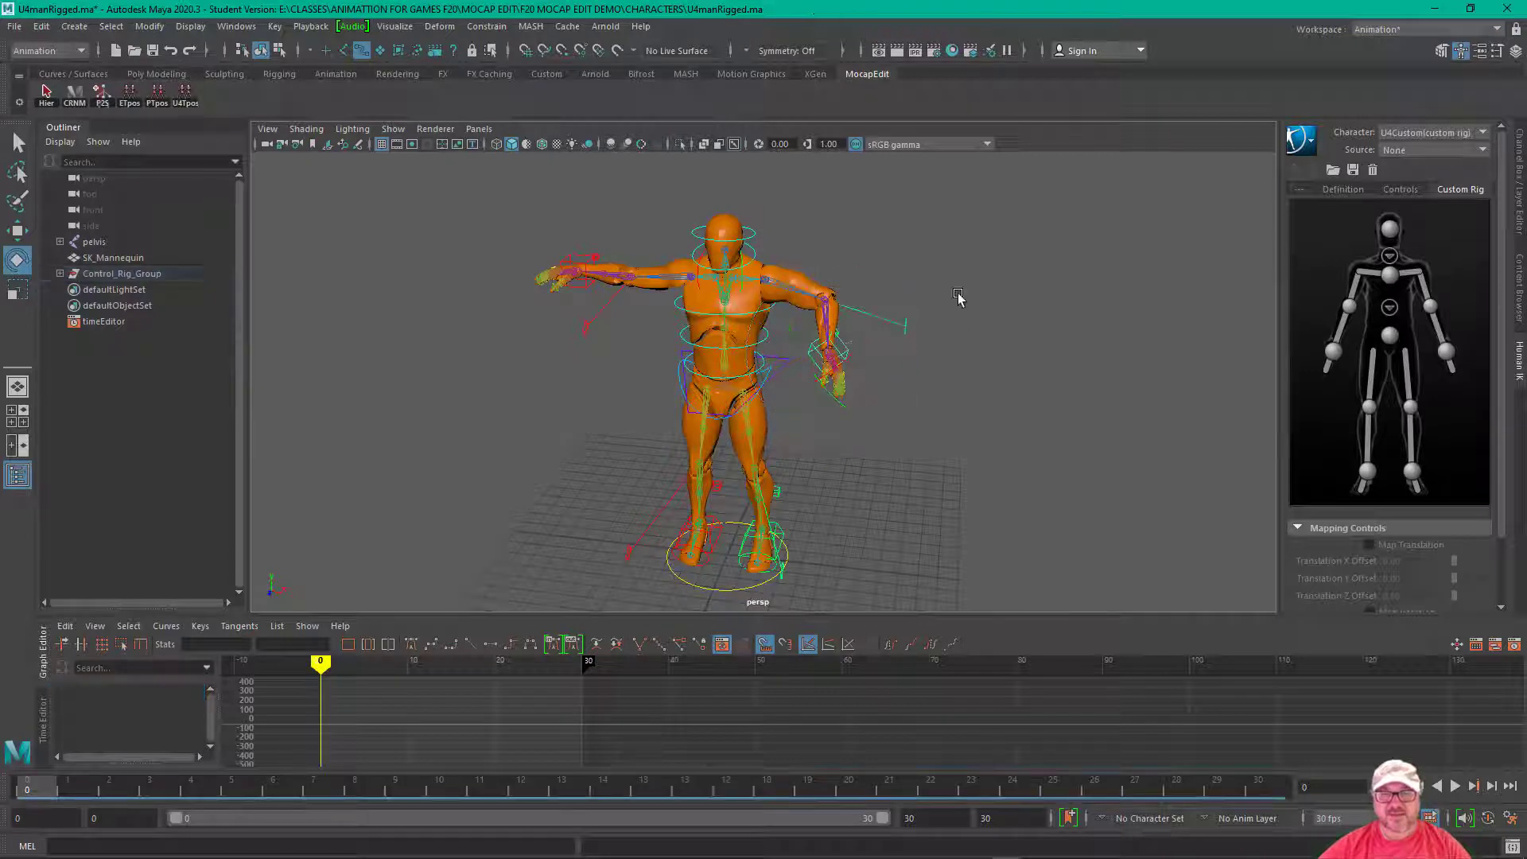
{"action": "left_click", "coordinate": [906, 326]}
{"action": "key", "text": "w"}
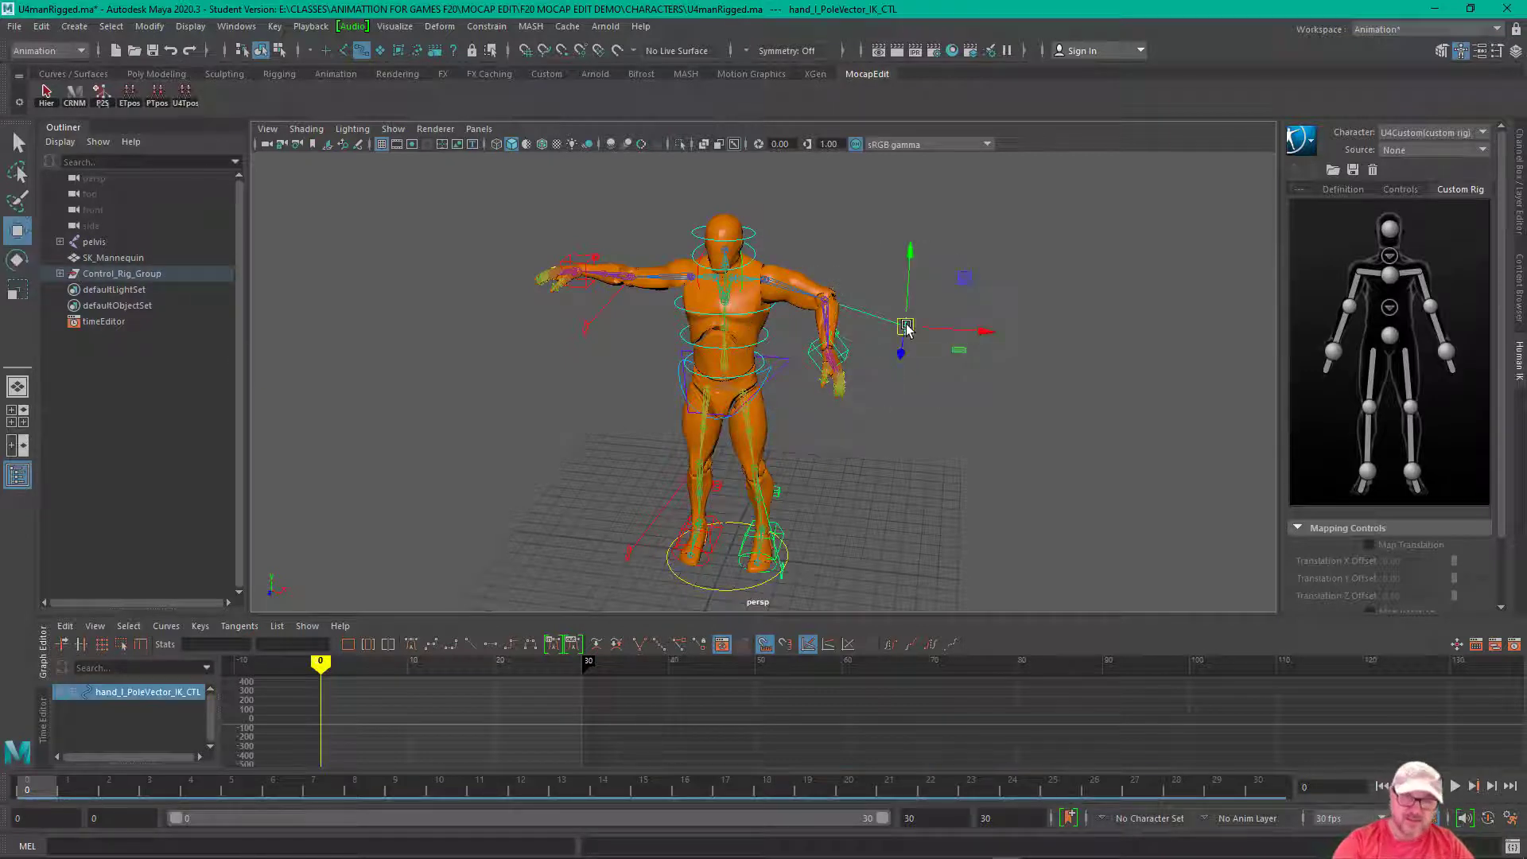
{"action": "mouse_move", "coordinate": [845, 338]}
{"action": "left_mouse_down"}
{"action": "mouse_move", "coordinate": [787, 382]}
{"action": "mouse_move", "coordinate": [835, 342]}
{"action": "mouse_move", "coordinate": [790, 372]}
{"action": "mouse_move", "coordinate": [808, 312]}
{"action": "mouse_move", "coordinate": [800, 334]}
{"action": "mouse_move", "coordinate": [795, 318]}
{"action": "mouse_move", "coordinate": [855, 271]}
{"action": "mouse_move", "coordinate": [835, 291]}
{"action": "mouse_move", "coordinate": [760, 301]}
{"action": "mouse_move", "coordinate": [875, 317]}
{"action": "mouse_move", "coordinate": [836, 319]}
{"action": "left_mouse_up"}
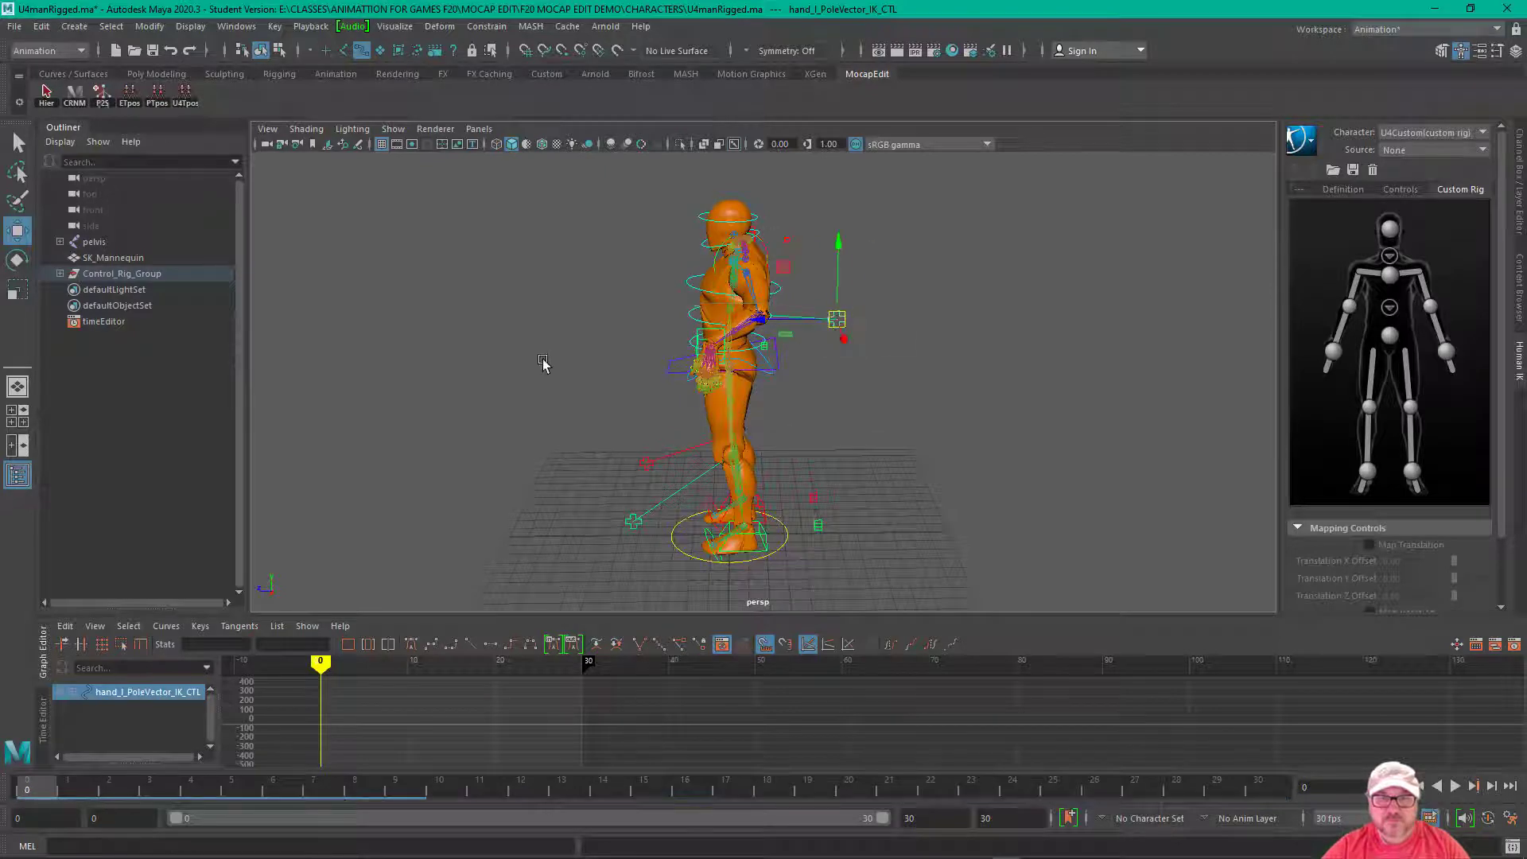
{"action": "left_click_drag", "start_coordinate": [543, 362], "coordinate": [713, 355], "text": "alt"}
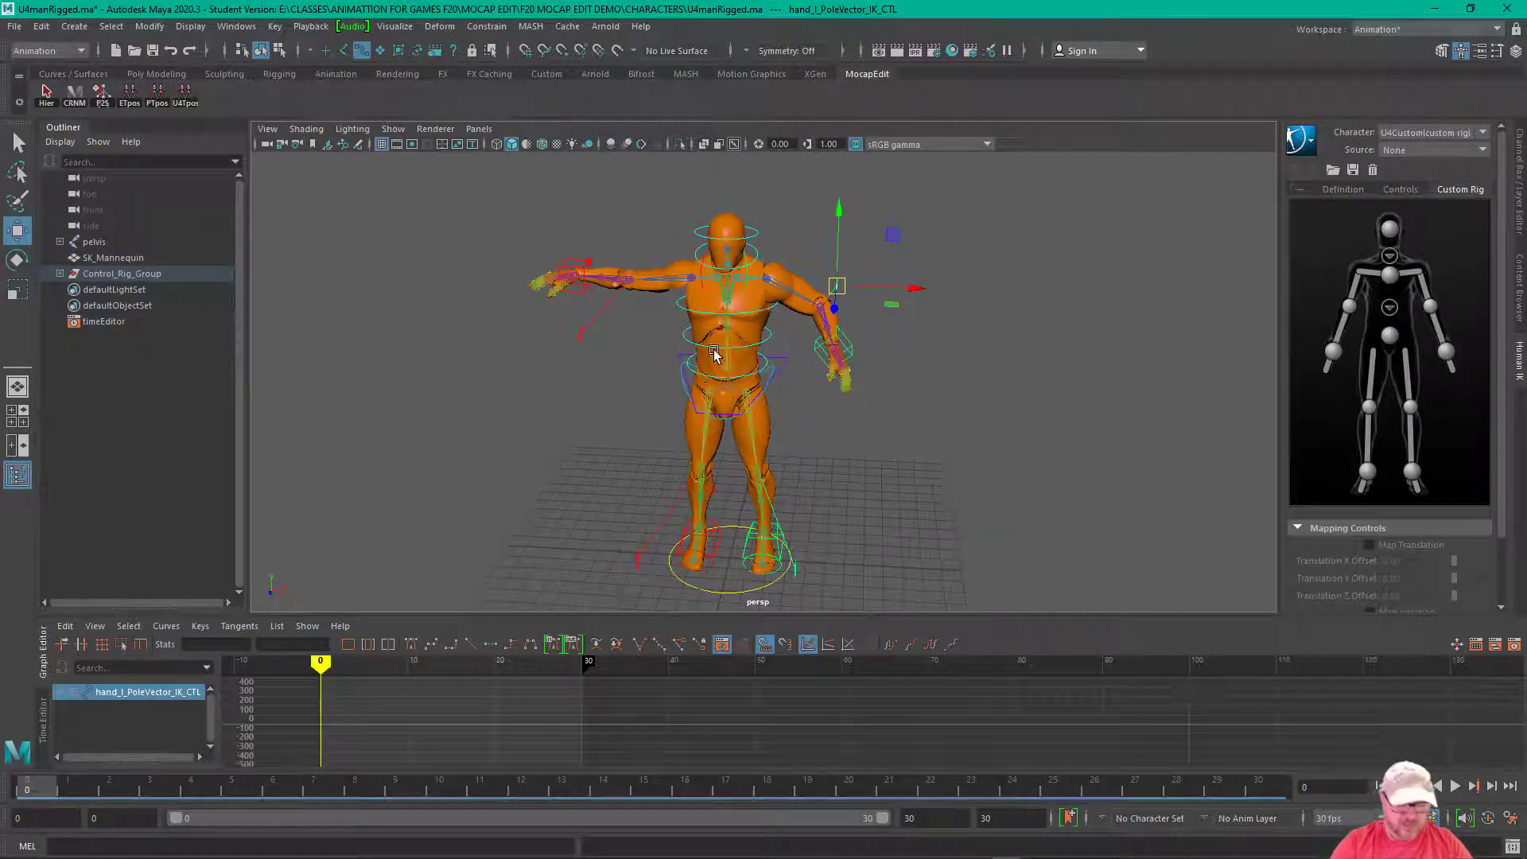
{"action": "key", "text": "ctrl+z"}
{"action": "key", "text": "ctrl+z"}
{"action": "key", "text": "ctrl+z"}
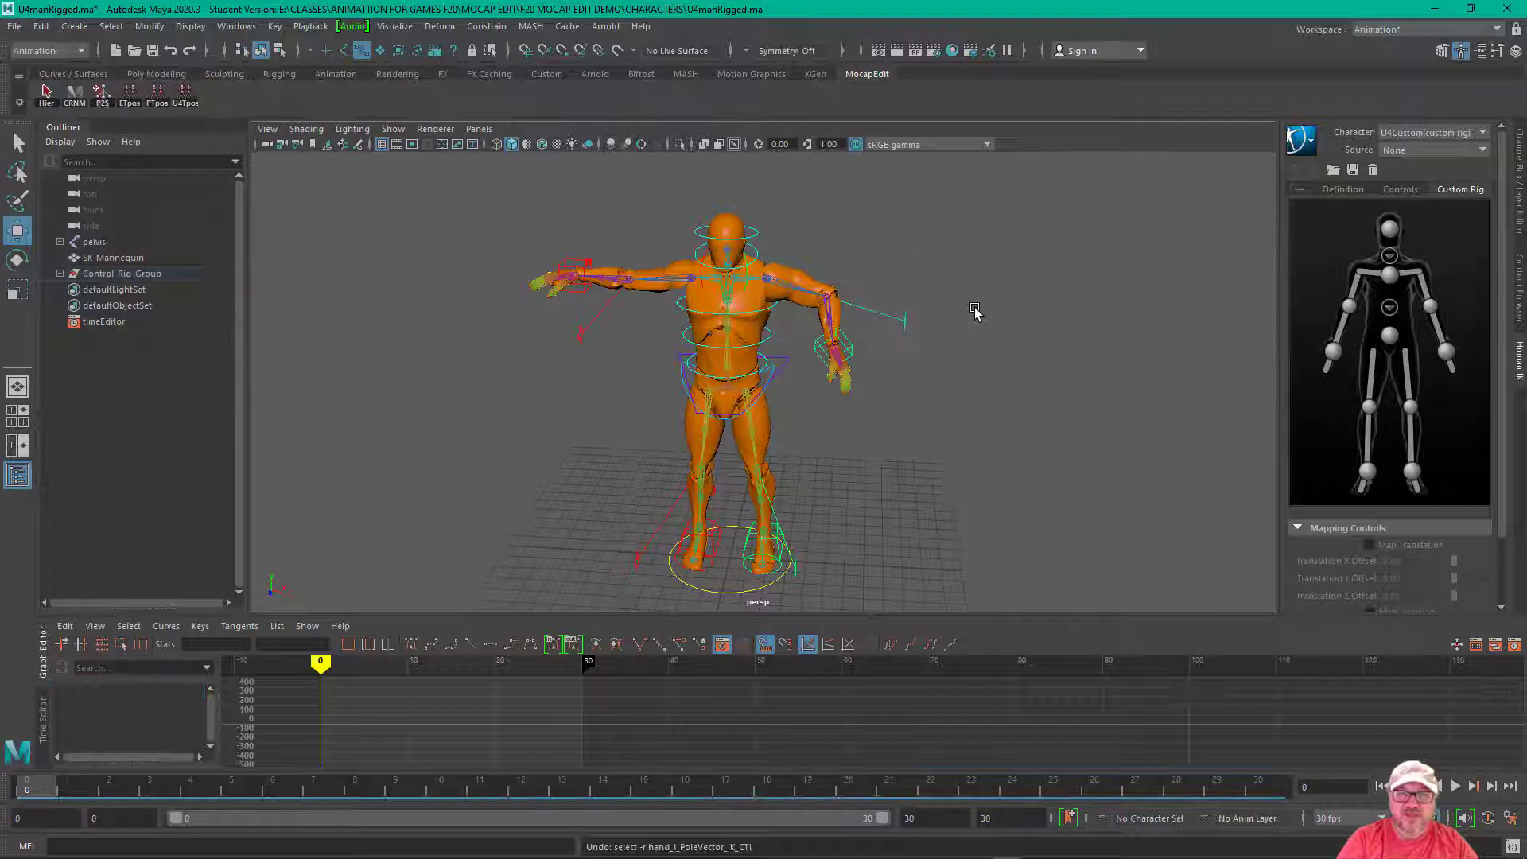
{"action": "key", "text": "ctrl+z"}
{"action": "key", "text": "ctrl+z"}
{"action": "key", "text": "ctrl+z"}
{"action": "key", "text": "ctrl+z"}
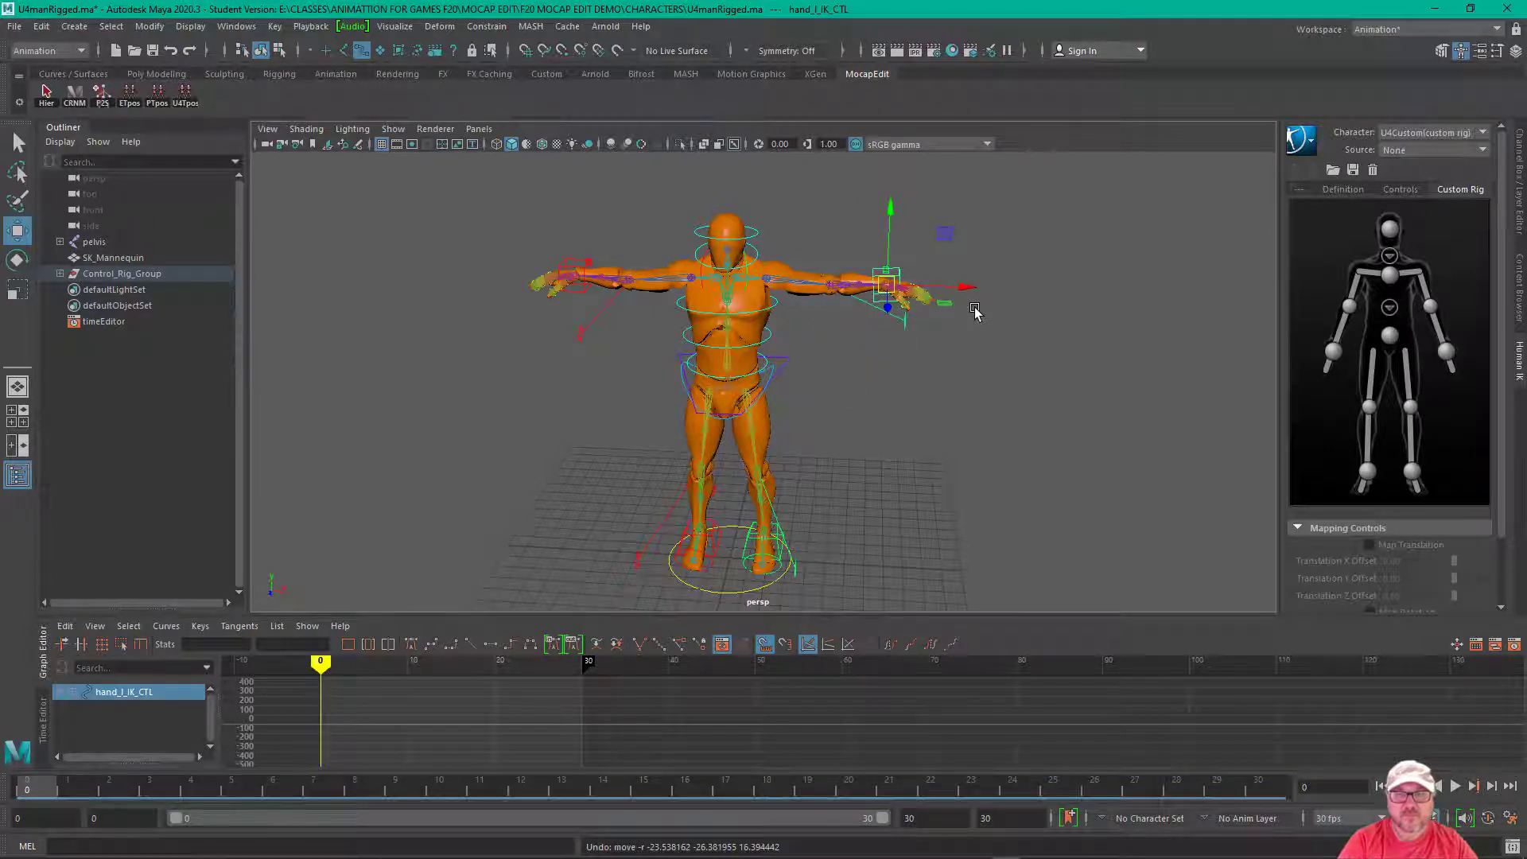
{"action": "mouse_move", "coordinate": [947, 469]}
{"action": "left_mouse_down", "text": "alt"}
{"action": "mouse_move", "coordinate": [629, 470]}
{"action": "mouse_move", "coordinate": [936, 457]}
{"action": "left_mouse_up", "text": "alt"}
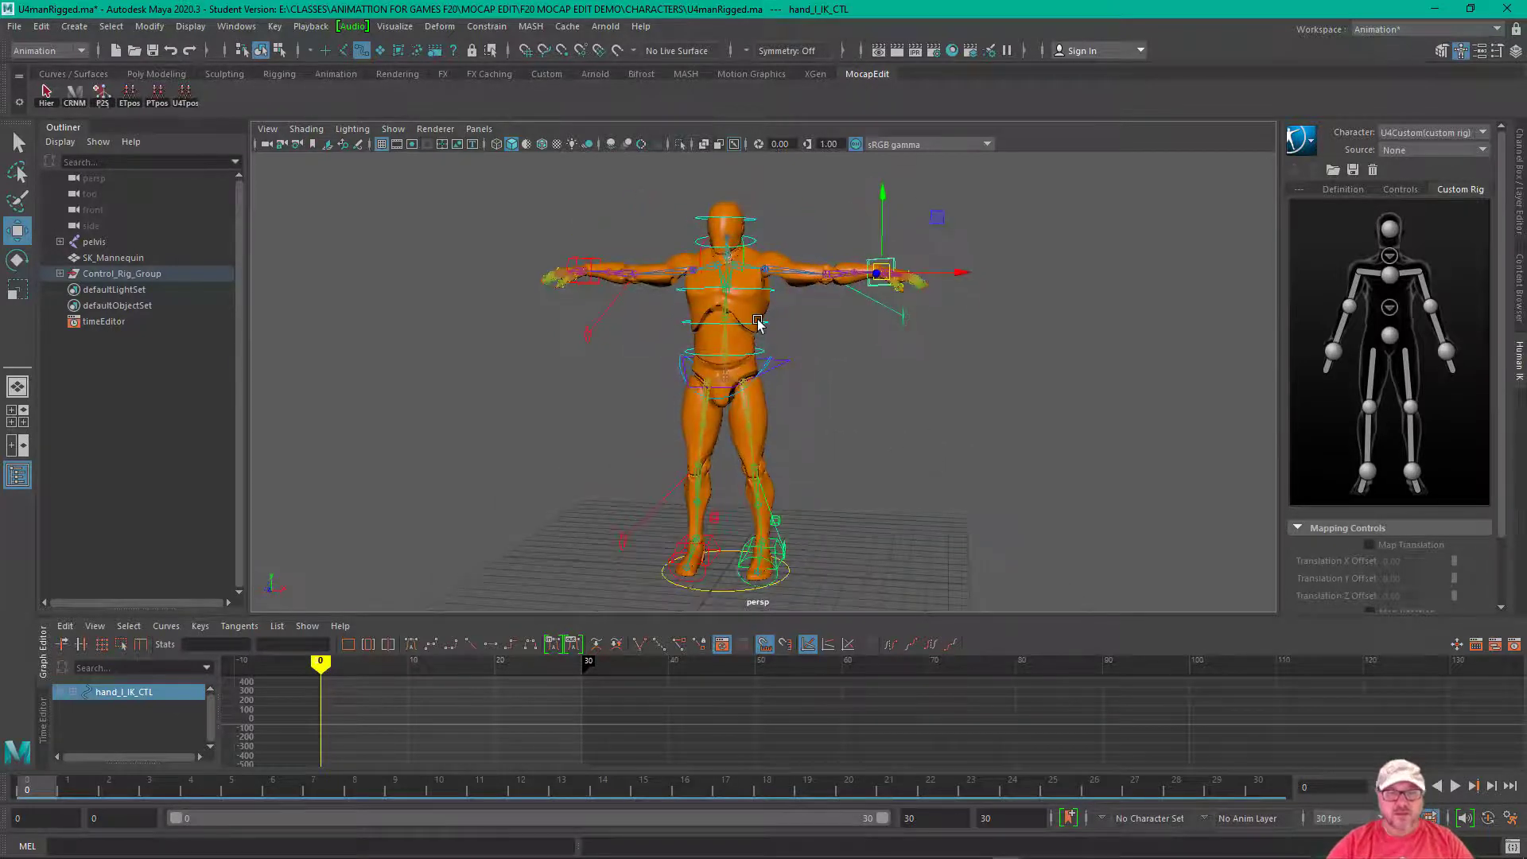
{"action": "left_click", "coordinate": [787, 365]}
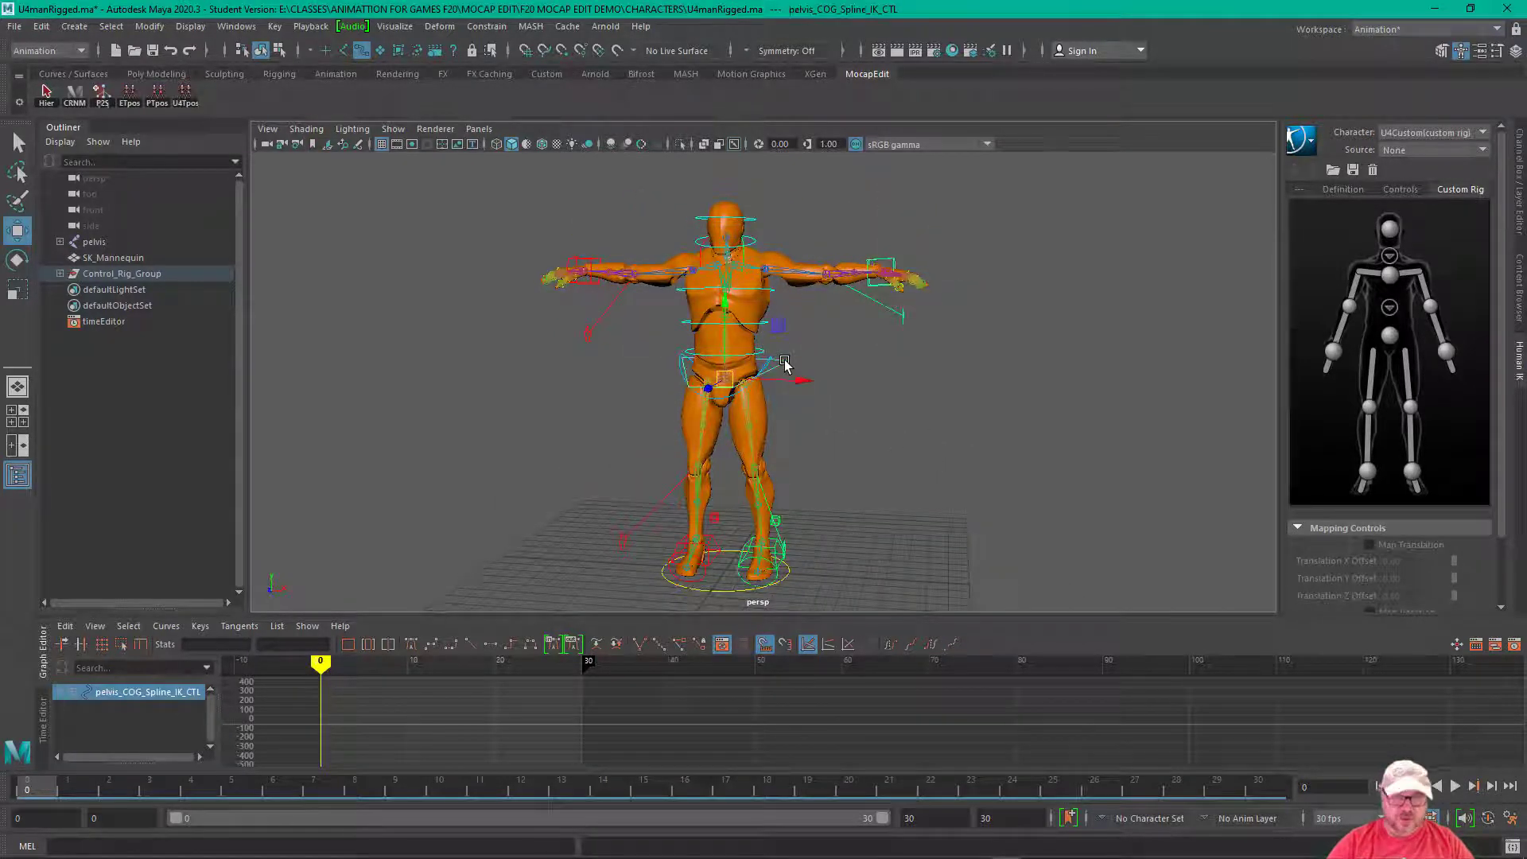
{"action": "left_click_drag", "start_coordinate": [778, 381], "coordinate": [825, 377]}
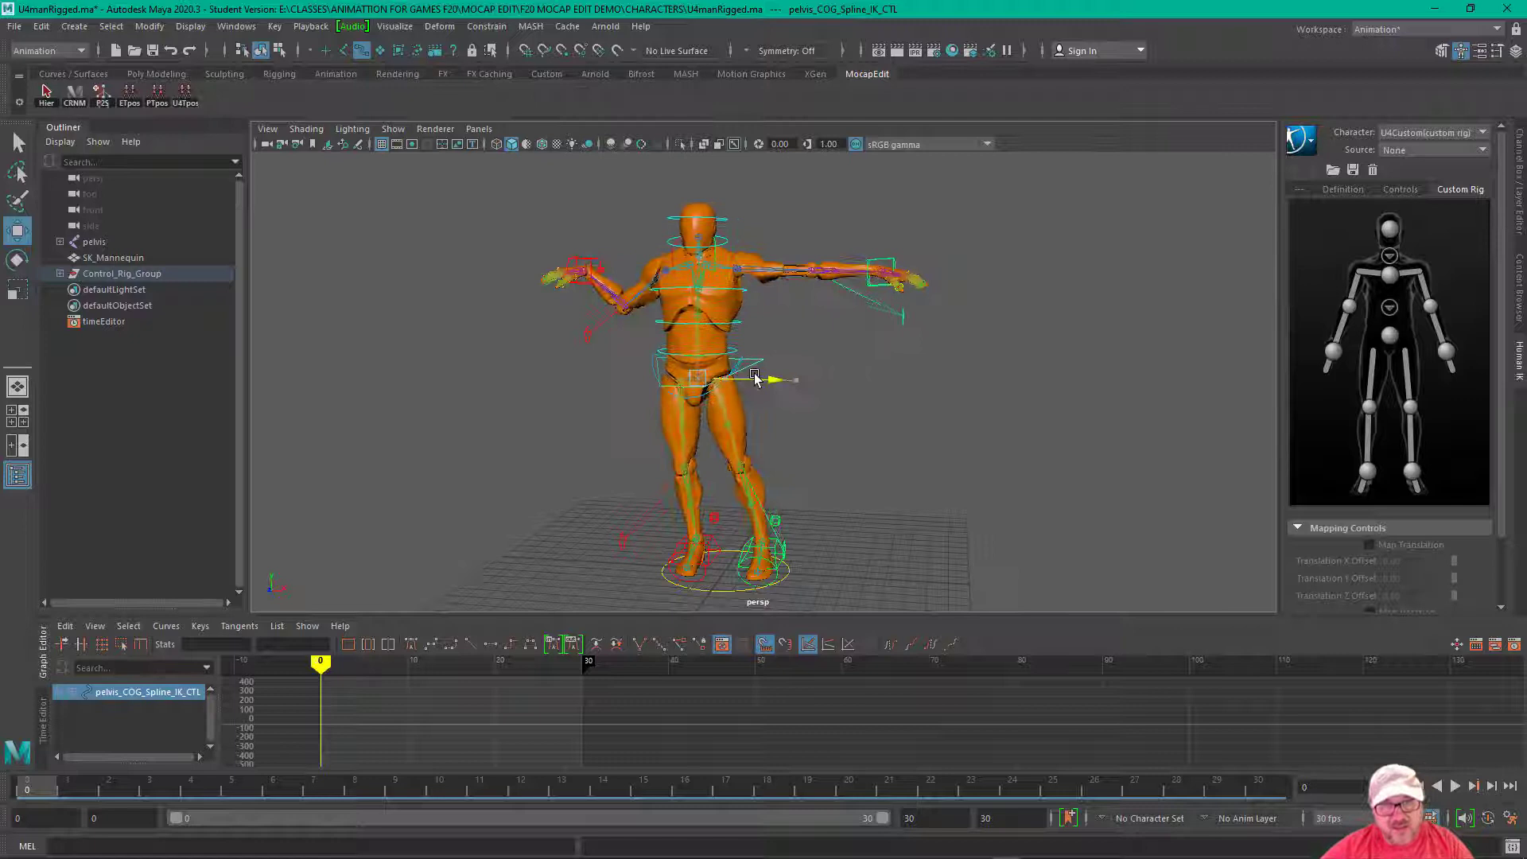
{"action": "left_click_drag", "start_coordinate": [821, 374], "coordinate": [801, 406]}
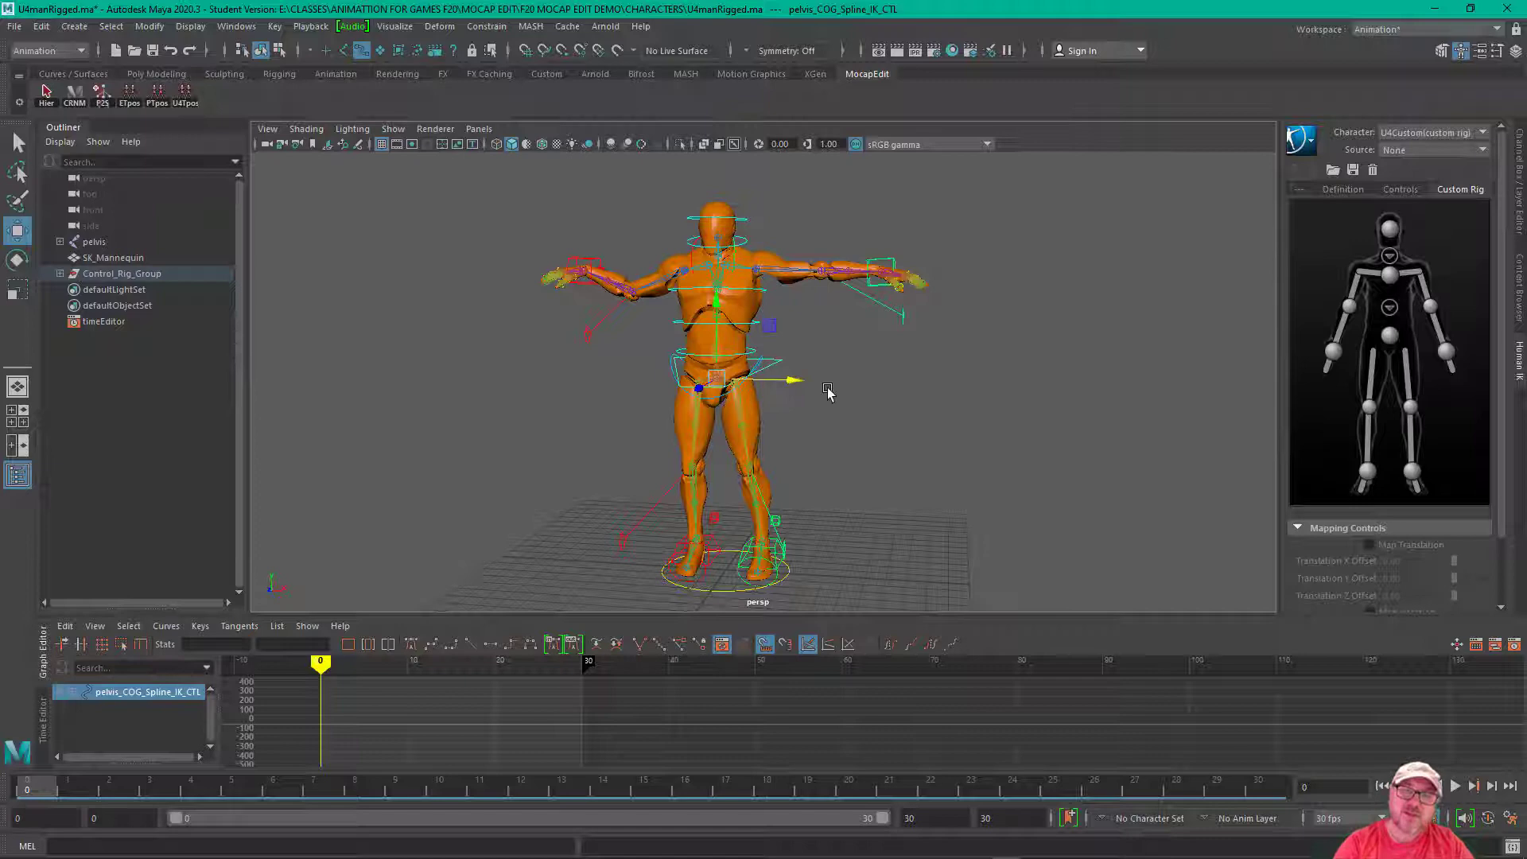
{"action": "key", "text": "ctrl+z"}
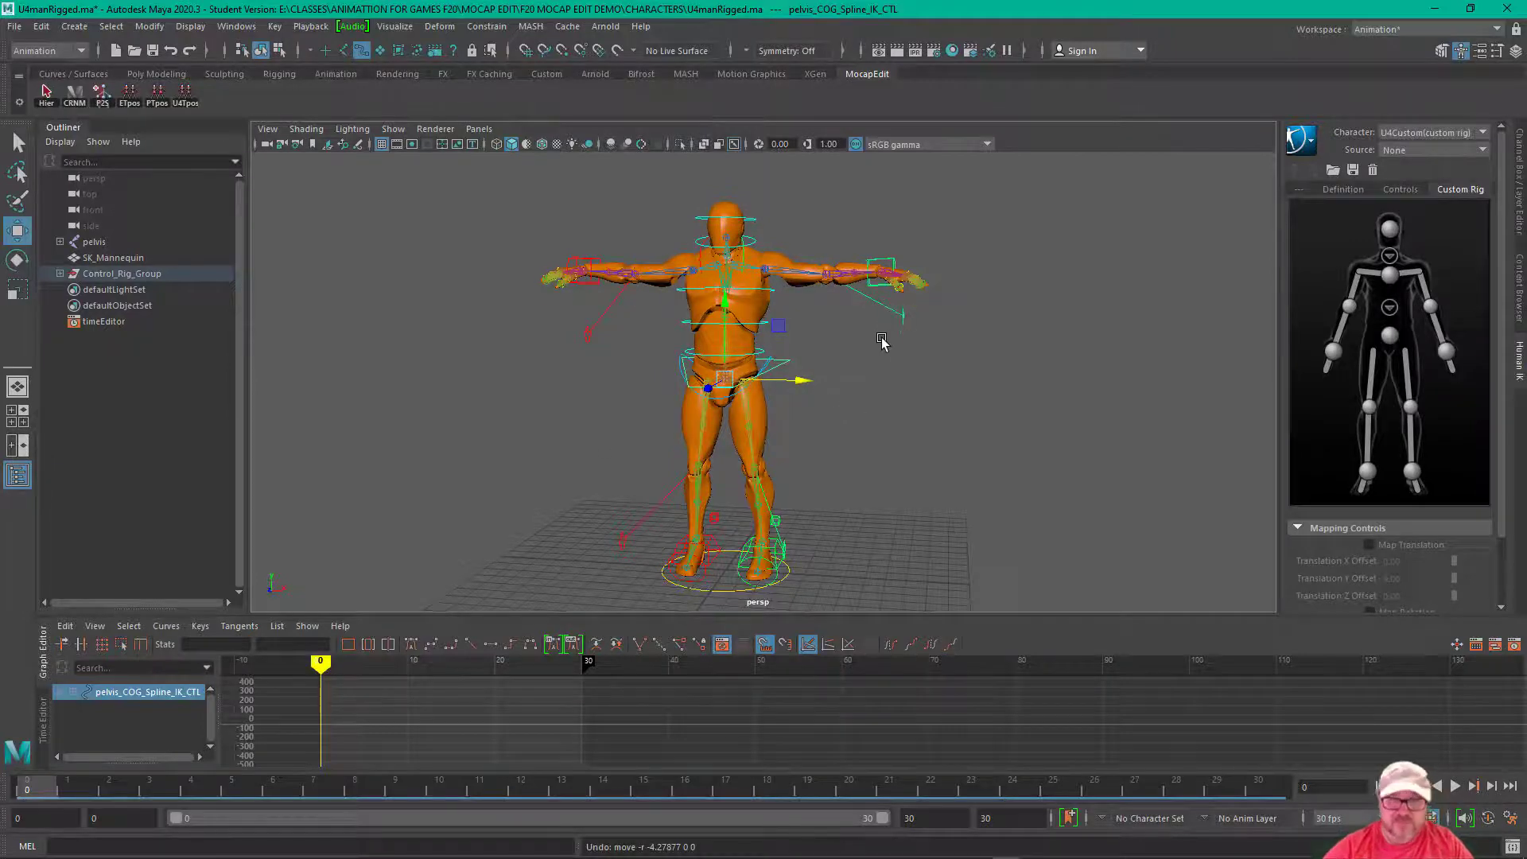
{"action": "left_click_drag", "start_coordinate": [884, 338], "coordinate": [850, 358], "text": "alt"}
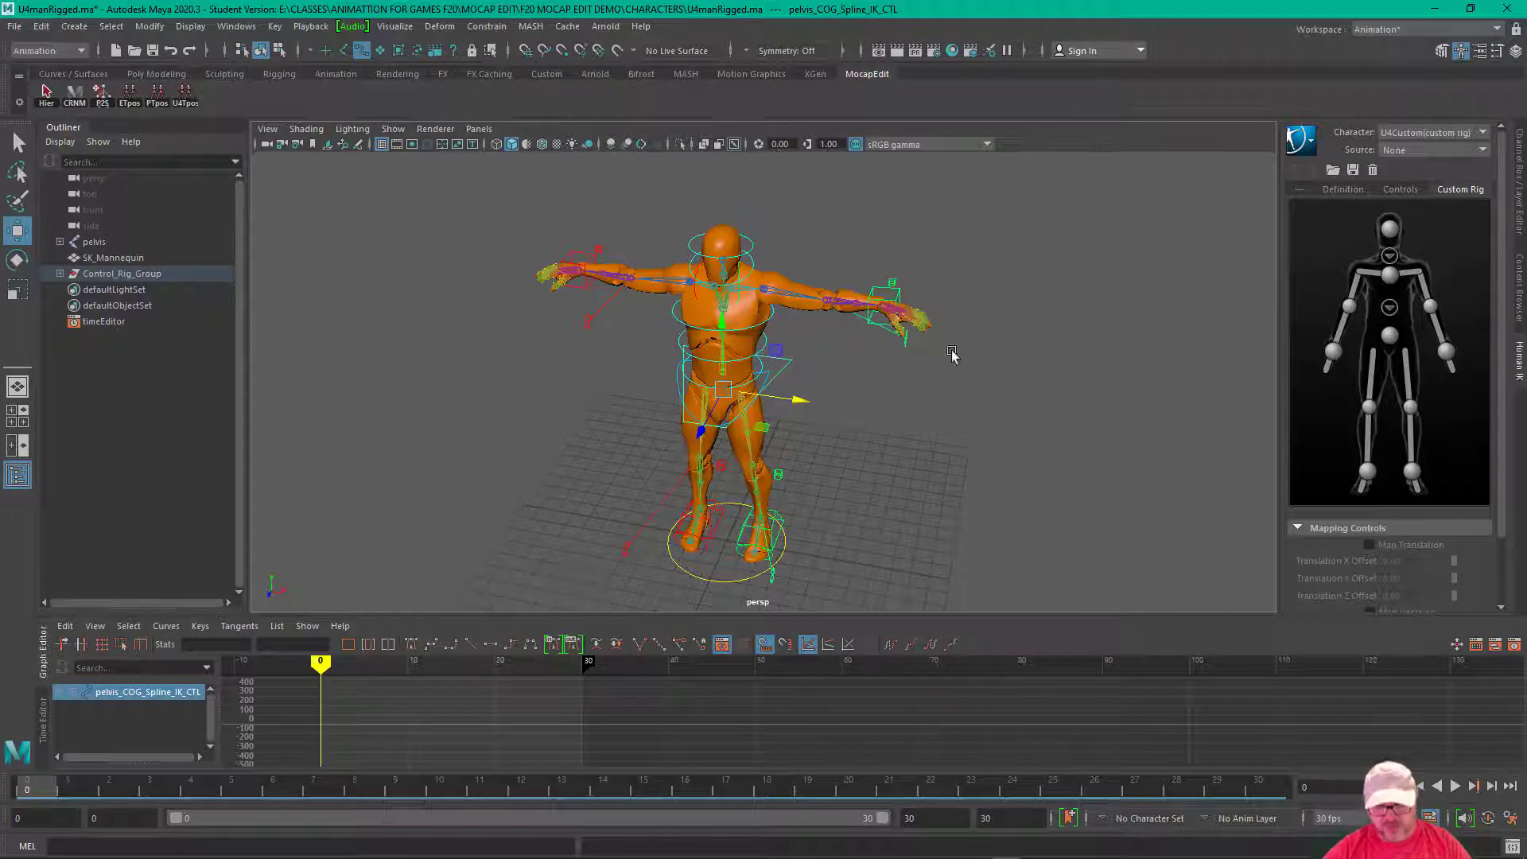
{"action": "mouse_move", "coordinate": [878, 449]}
{"action": "left_mouse_down", "text": "alt"}
{"action": "mouse_move", "coordinate": [847, 427]}
{"action": "mouse_move", "coordinate": [892, 446]}
{"action": "left_mouse_up", "text": "alt"}
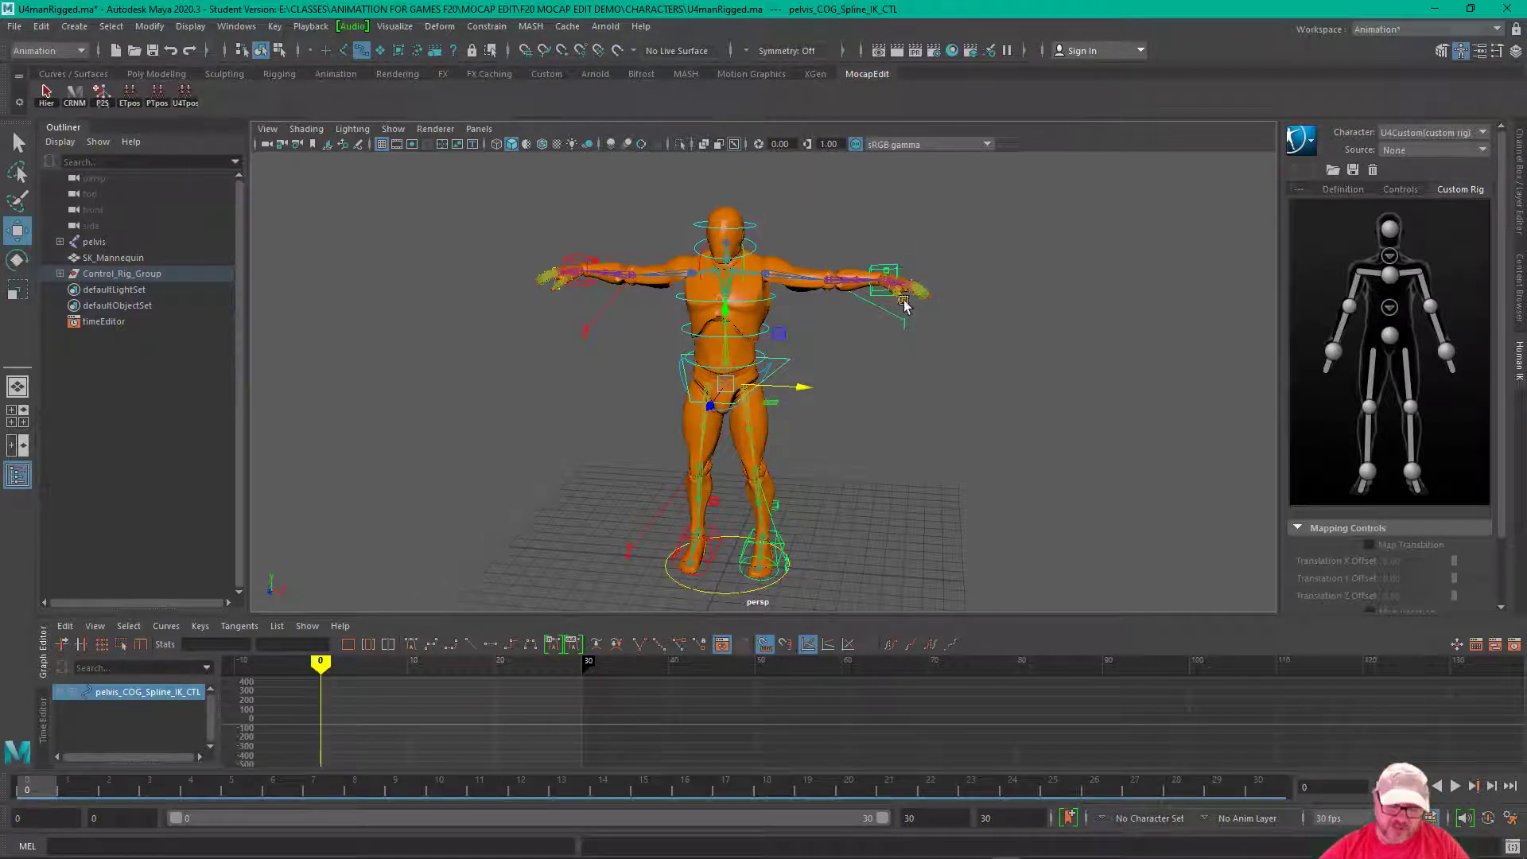
{"action": "left_click_drag", "start_coordinate": [906, 344], "coordinate": [913, 332], "text": "alt"}
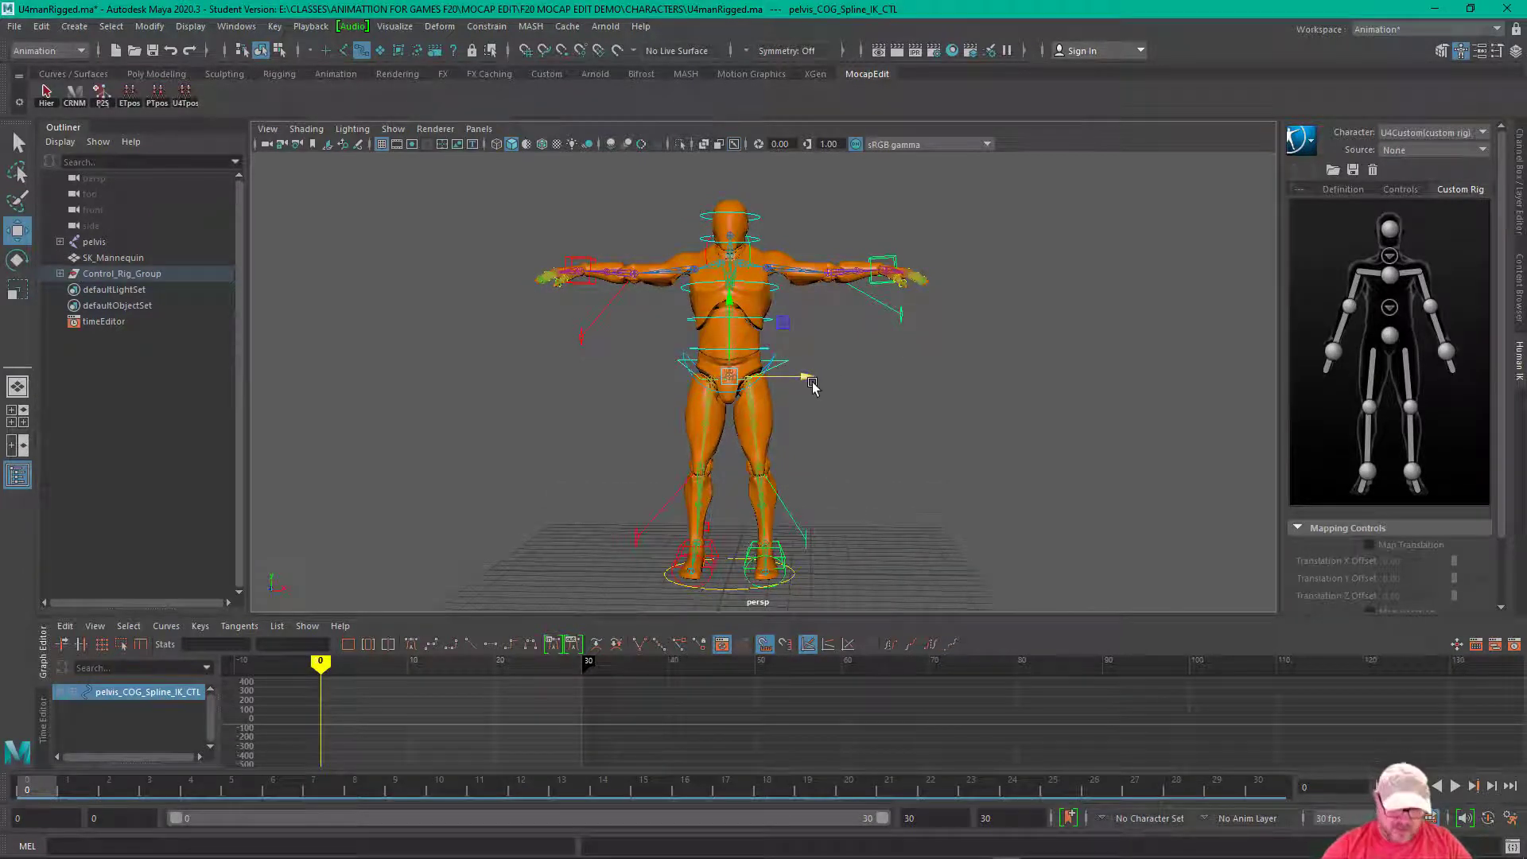
{"action": "key", "text": "e"}
{"action": "left_click_drag", "start_coordinate": [791, 338], "coordinate": [767, 331]}
{"action": "key", "text": "ctrl+z"}
{"action": "key", "text": "ctrl+z"}
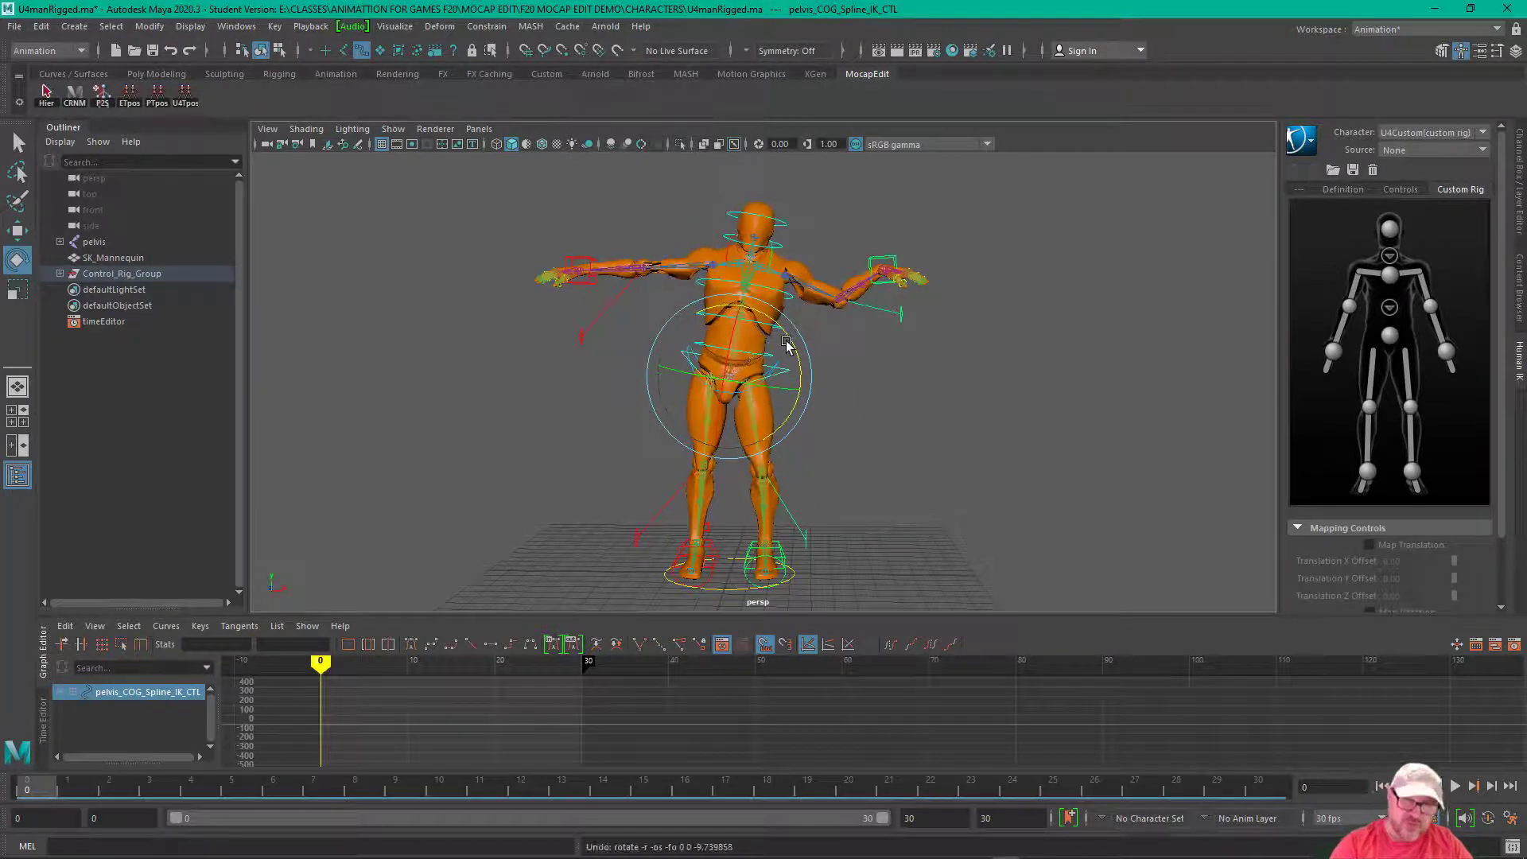
{"action": "left_click_drag", "start_coordinate": [981, 433], "coordinate": [925, 442], "text": "alt"}
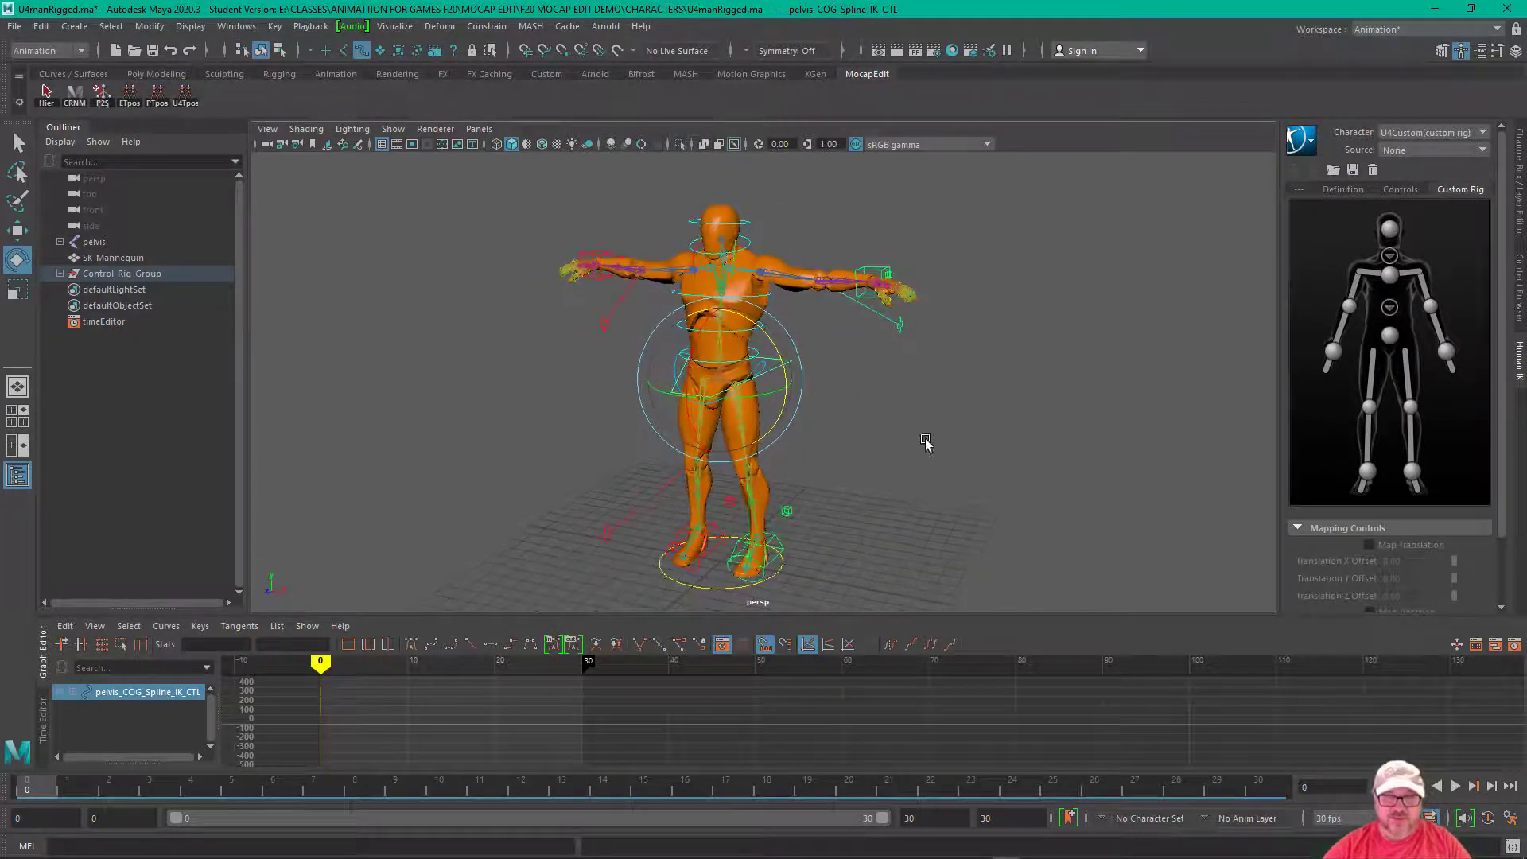
{"action": "left_click", "coordinate": [901, 384]}
{"action": "left_click", "coordinate": [757, 364]}
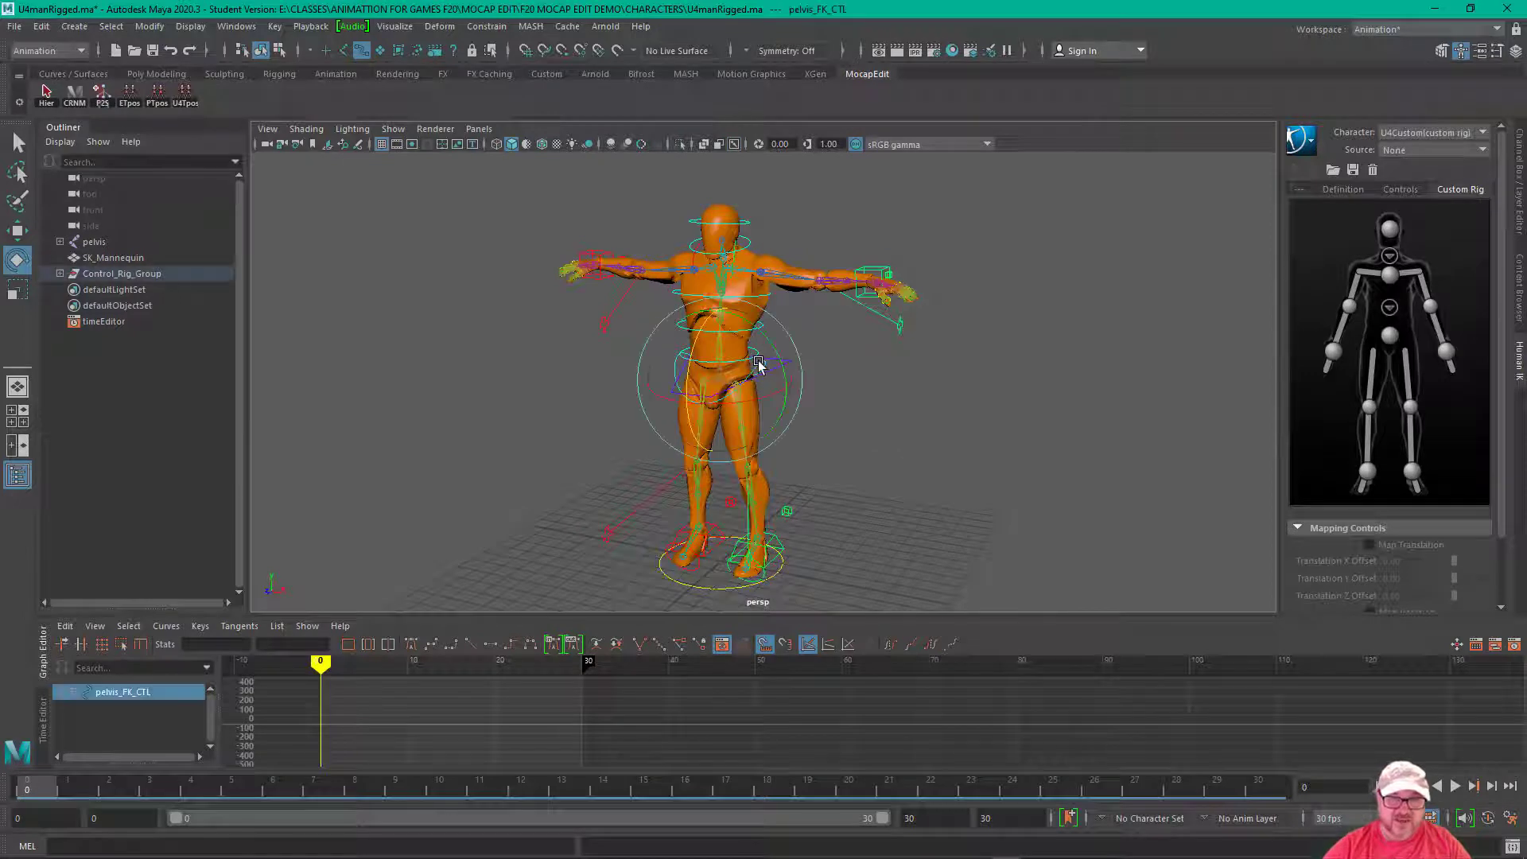
{"action": "mouse_move", "coordinate": [746, 395]}
{"action": "left_mouse_down"}
{"action": "mouse_move", "coordinate": [726, 399]}
{"action": "mouse_move", "coordinate": [769, 382]}
{"action": "mouse_move", "coordinate": [737, 383]}
{"action": "left_mouse_up"}
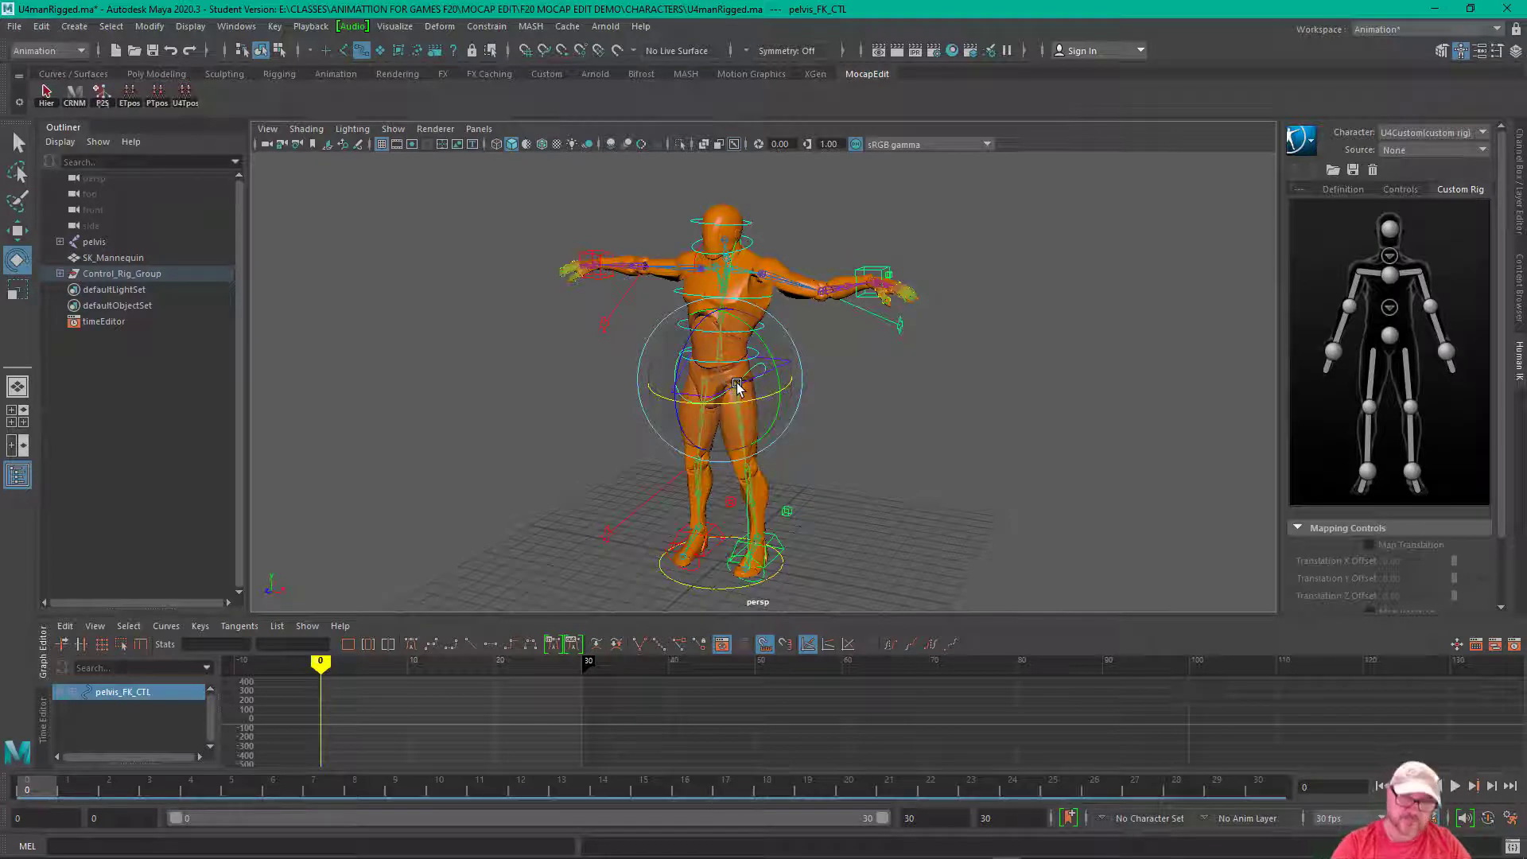
{"action": "key", "text": "ctrl+z"}
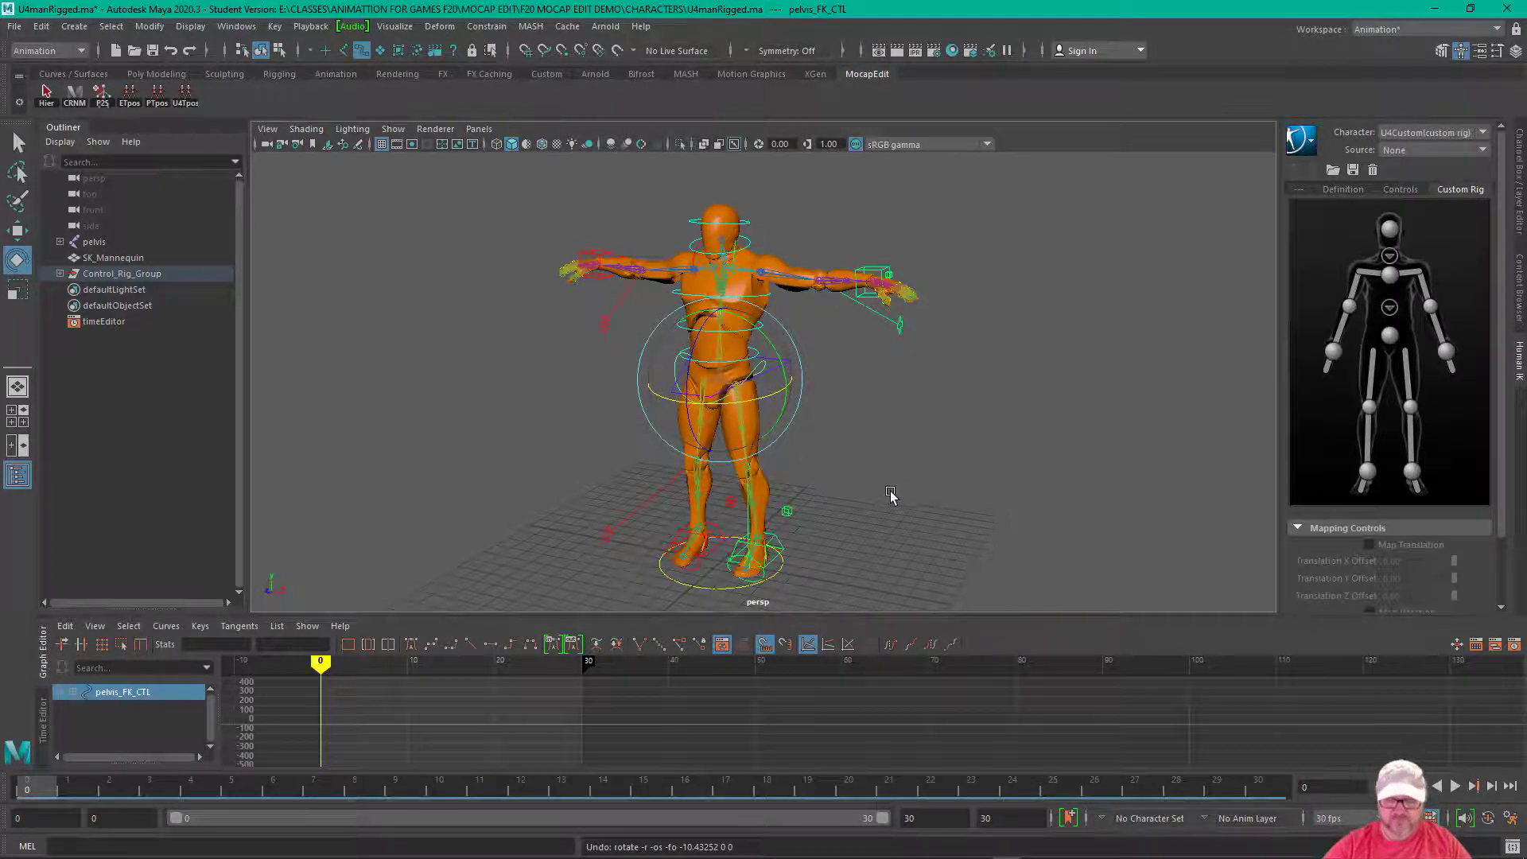
{"action": "mouse_move", "coordinate": [914, 485]}
{"action": "left_mouse_down", "text": "alt"}
{"action": "mouse_move", "coordinate": [953, 475]}
{"action": "mouse_move", "coordinate": [939, 474]}
{"action": "left_mouse_up", "text": "alt"}
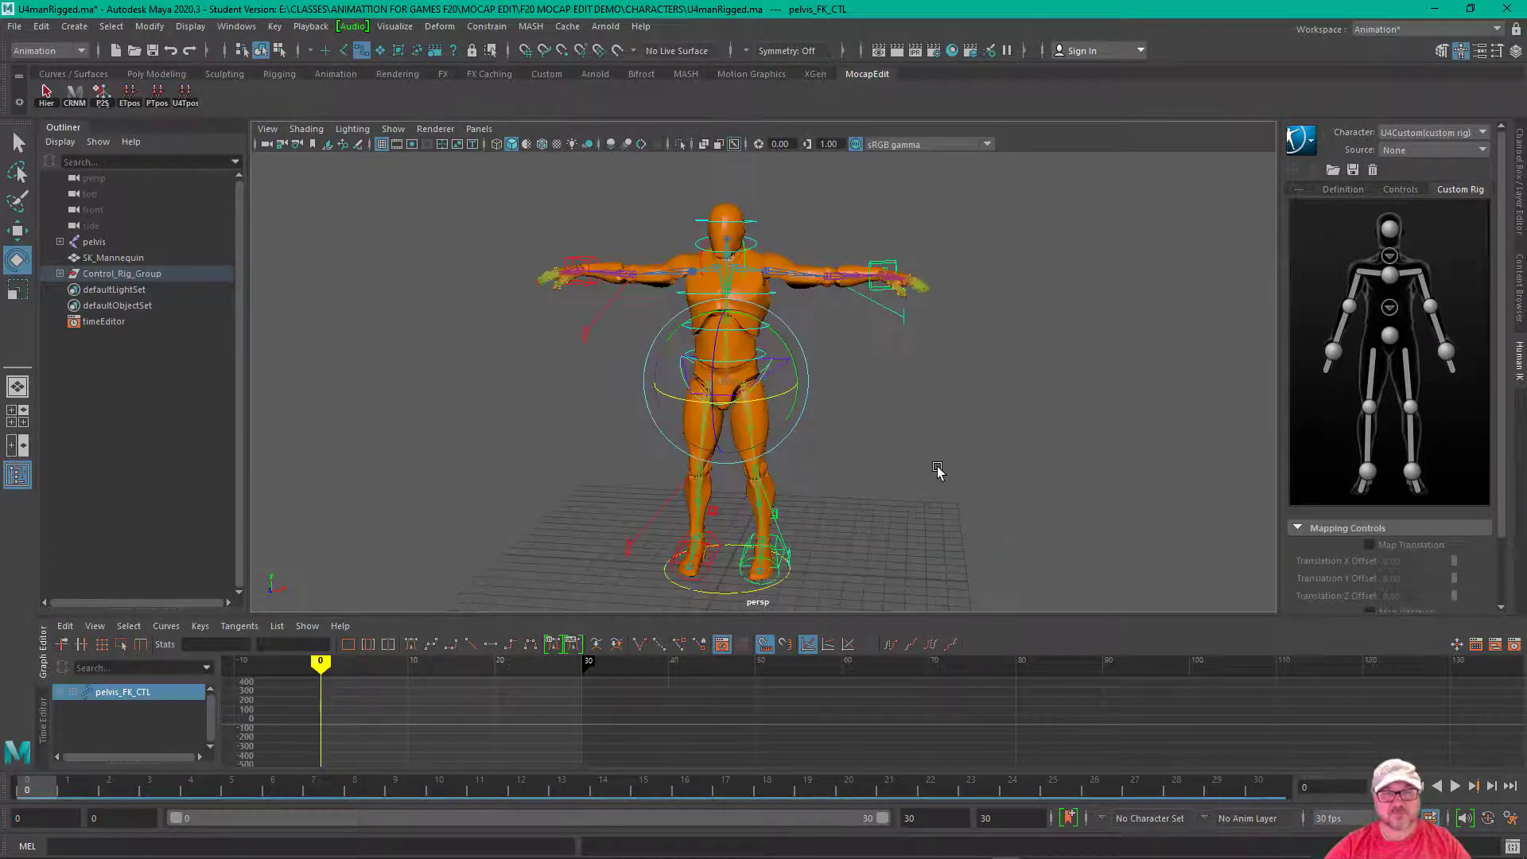
{"action": "left_click", "coordinate": [885, 366]}
{"action": "left_click", "coordinate": [768, 314]}
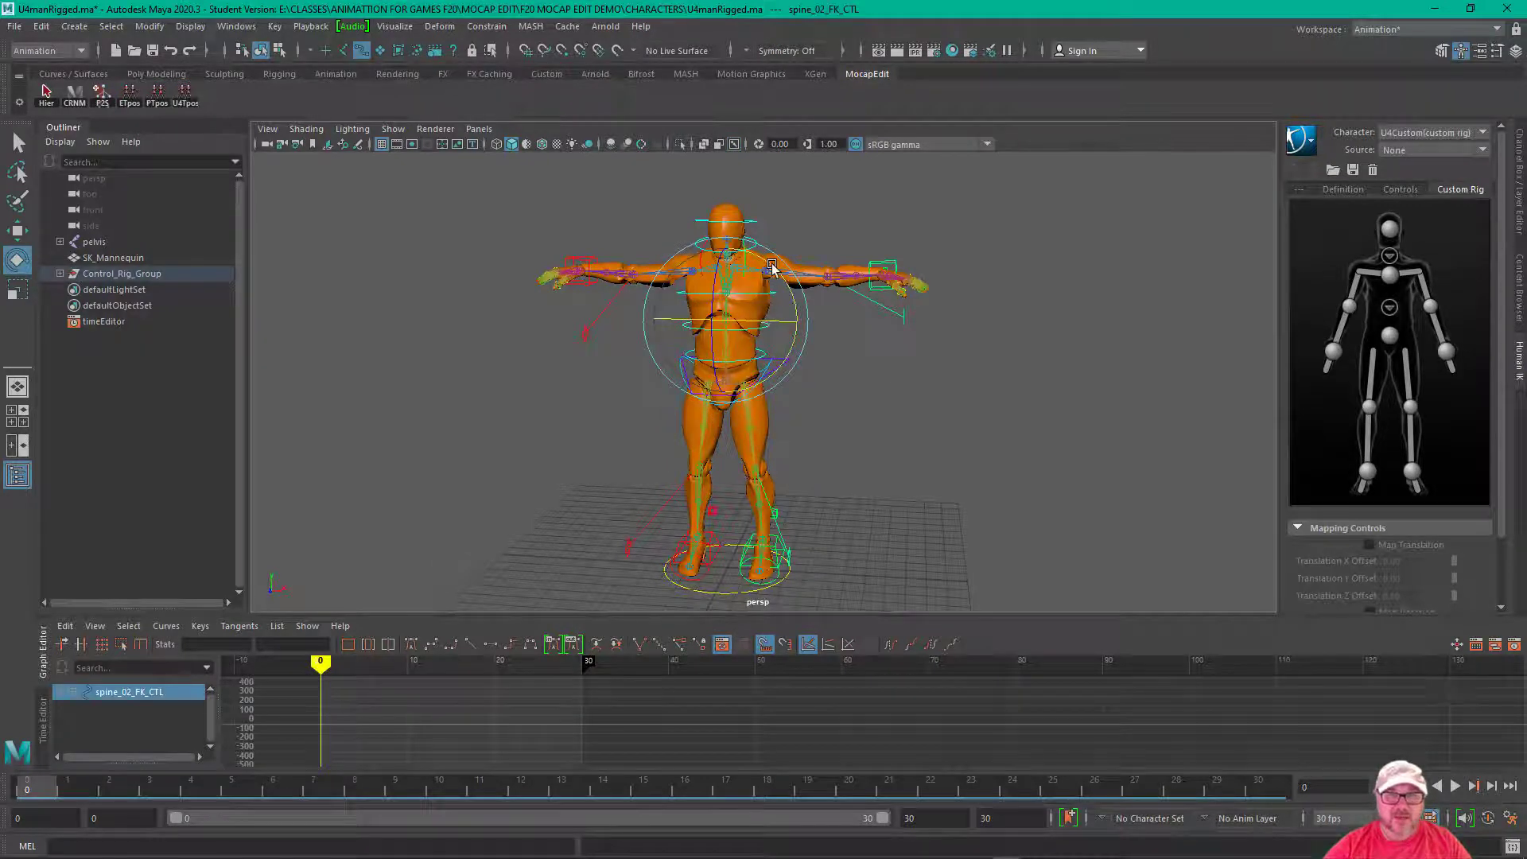
{"action": "mouse_move", "coordinate": [784, 276]}
{"action": "left_mouse_down"}
{"action": "mouse_move", "coordinate": [692, 293]}
{"action": "mouse_move", "coordinate": [765, 296]}
{"action": "left_mouse_up"}
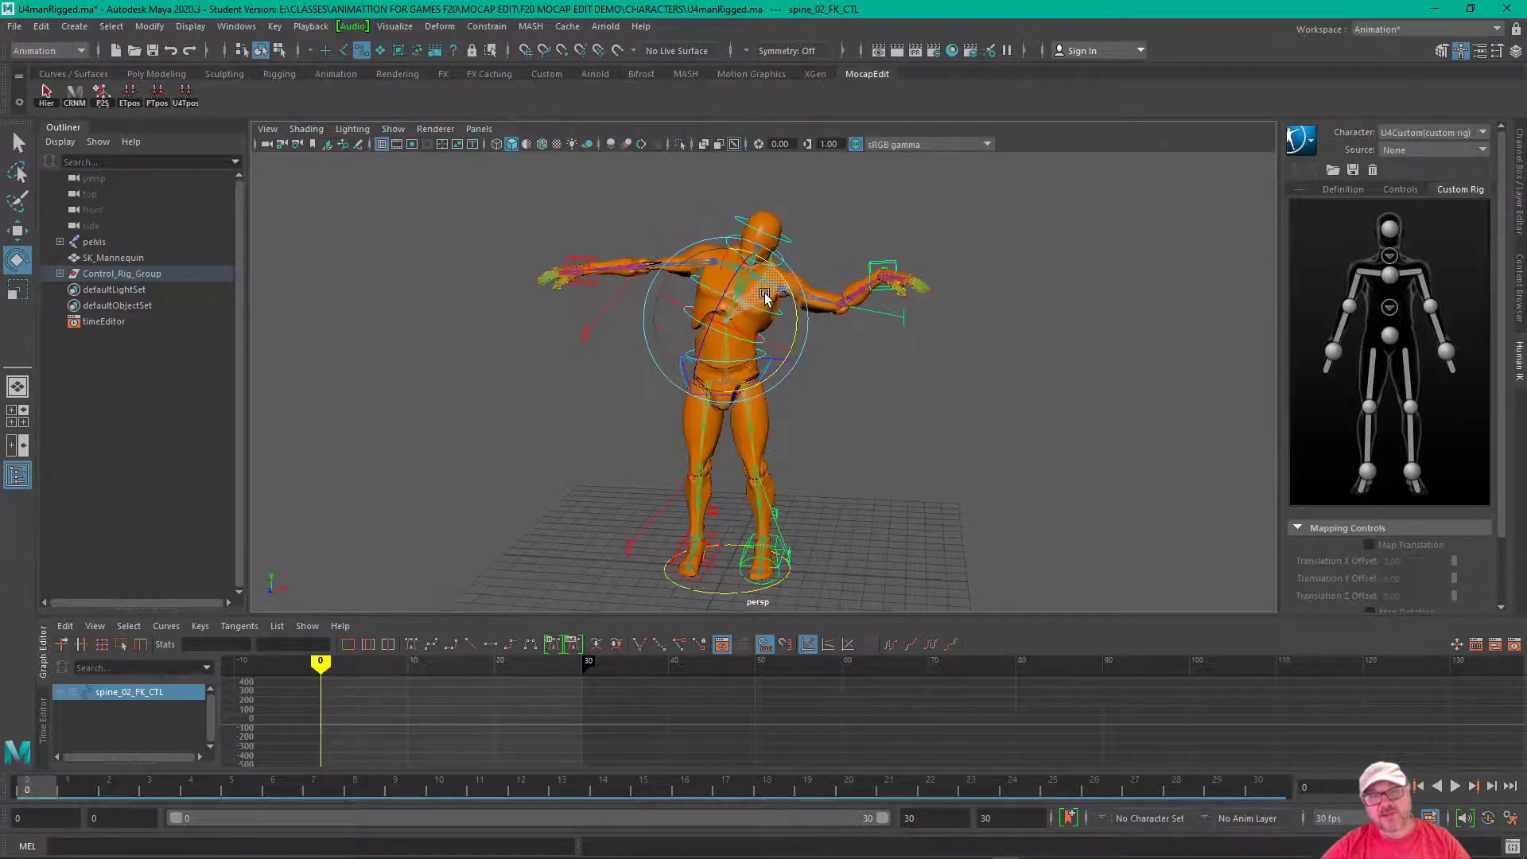
{"action": "key", "text": "ctrl+z"}
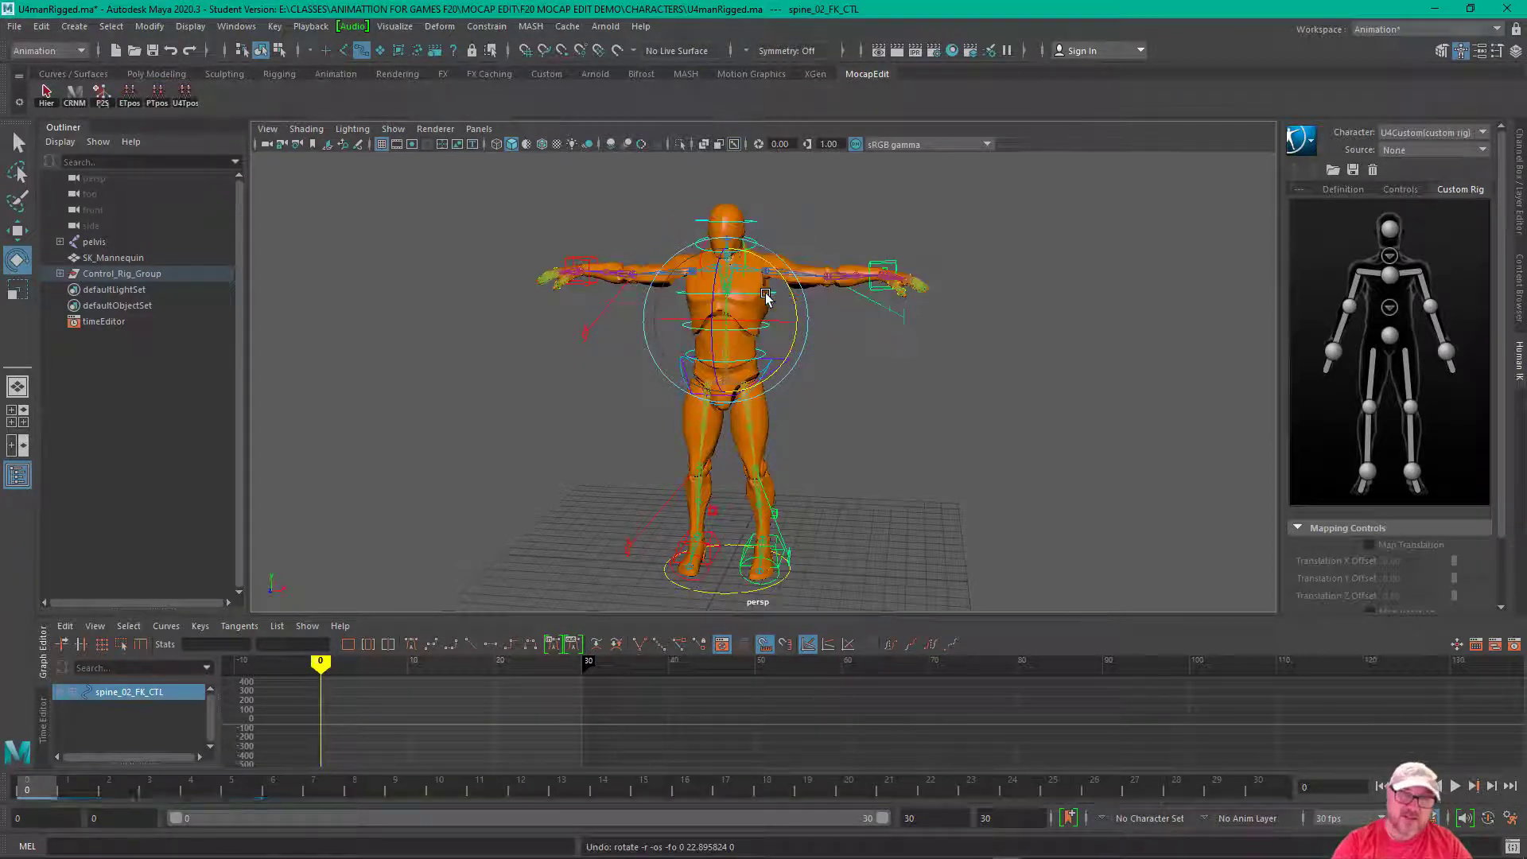
{"action": "mouse_move", "coordinate": [941, 464]}
{"action": "left_mouse_down", "text": "alt"}
{"action": "mouse_move", "coordinate": [797, 442]}
{"action": "mouse_move", "coordinate": [991, 454]}
{"action": "mouse_move", "coordinate": [956, 448]}
{"action": "left_mouse_up", "text": "alt"}
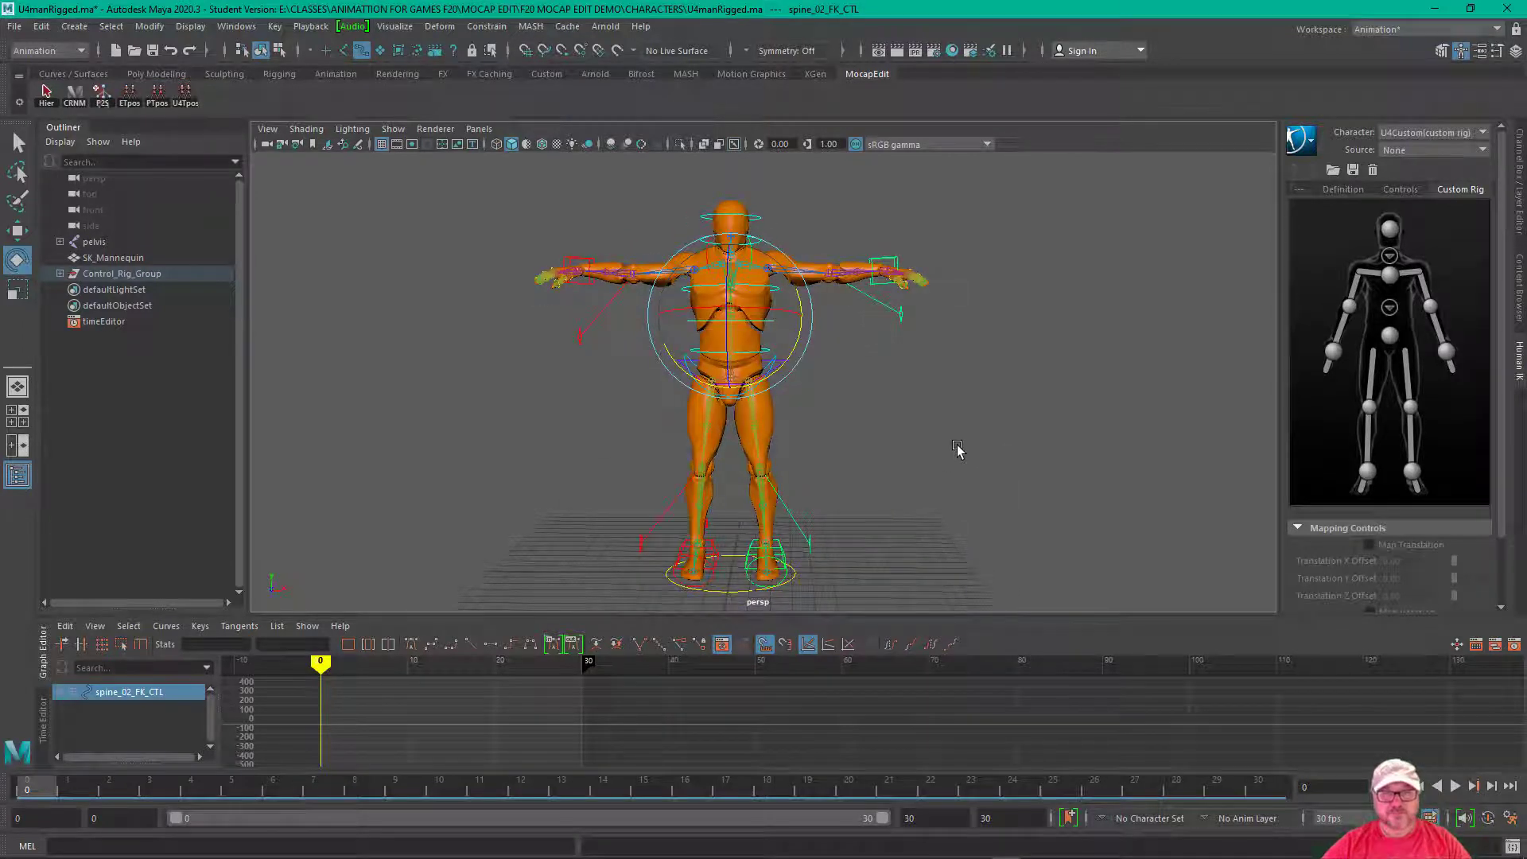
{"action": "right_click_drag", "start_coordinate": [957, 446], "coordinate": [989, 454], "text": "alt"}
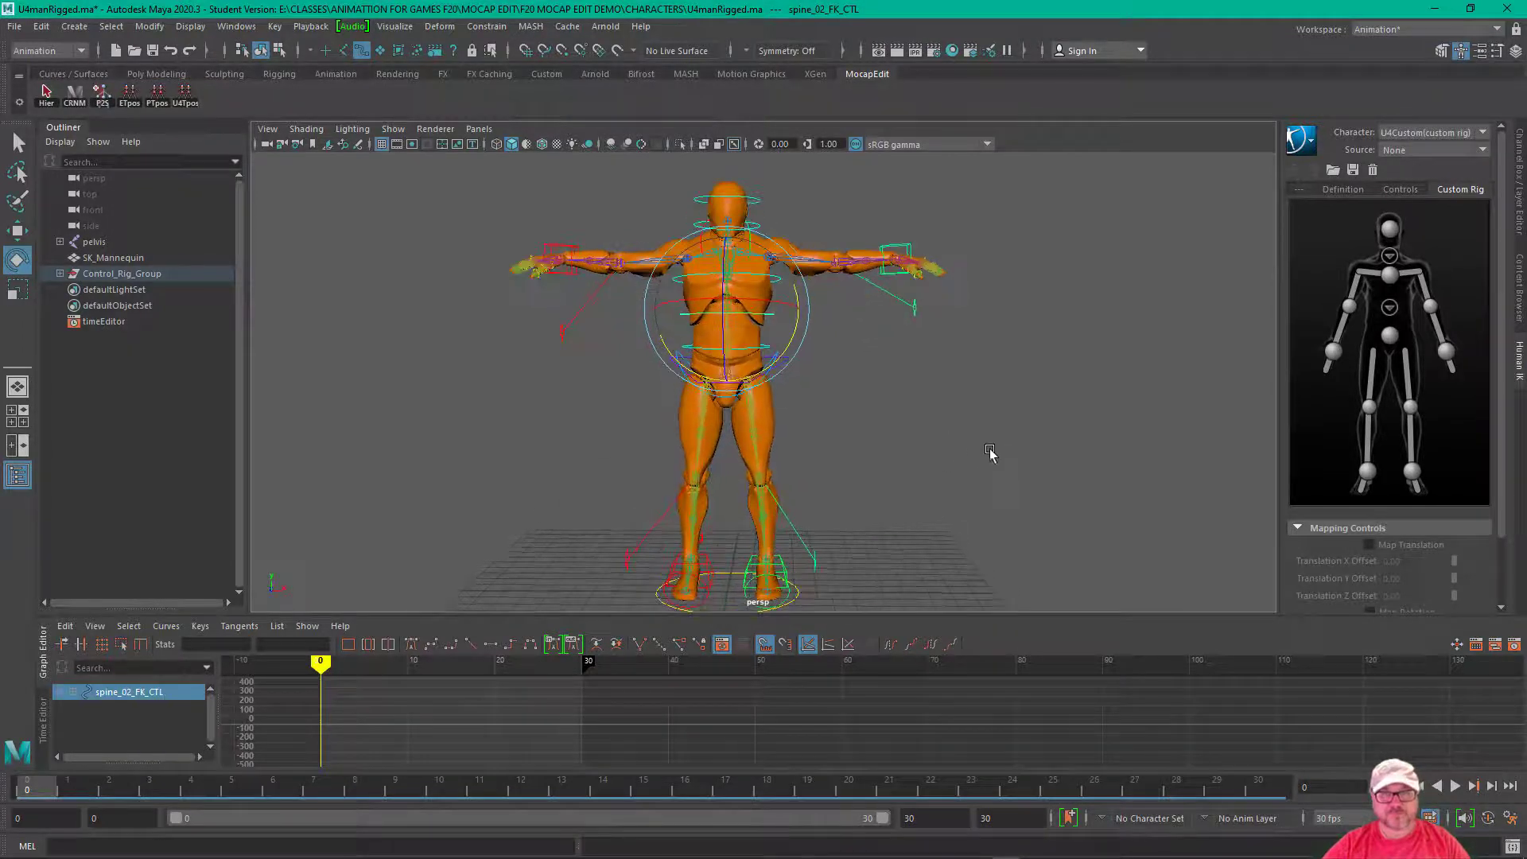
Step: Assign the left foot IK control to the rig's Left Ankle slot
{"action": "left_click", "coordinate": [989, 451]}
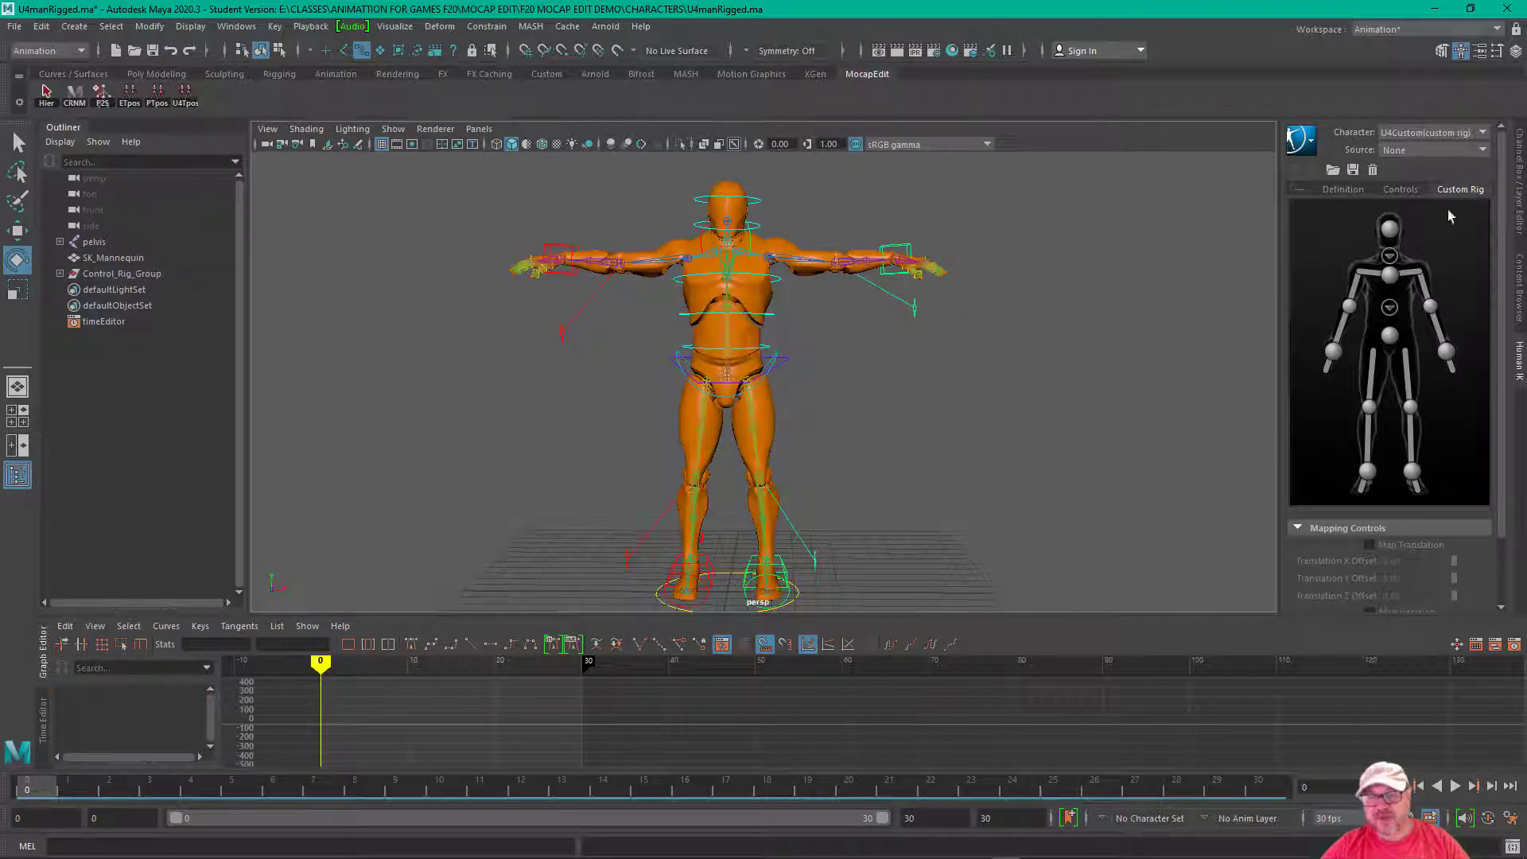
{"action": "middle_click_drag", "start_coordinate": [1209, 384], "coordinate": [1162, 388], "text": "alt"}
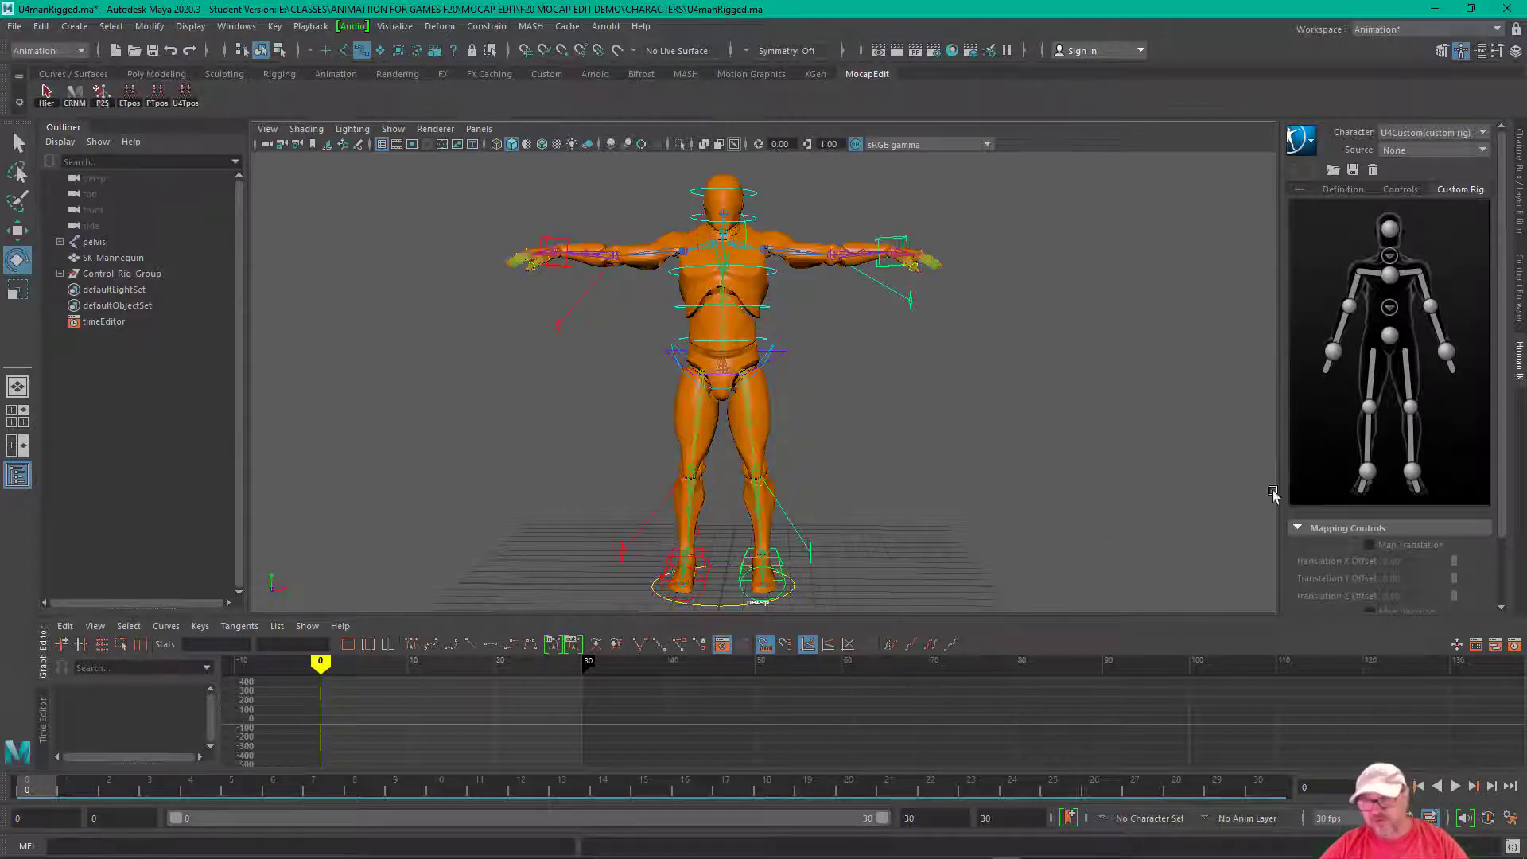
{"action": "left_click", "coordinate": [777, 559]}
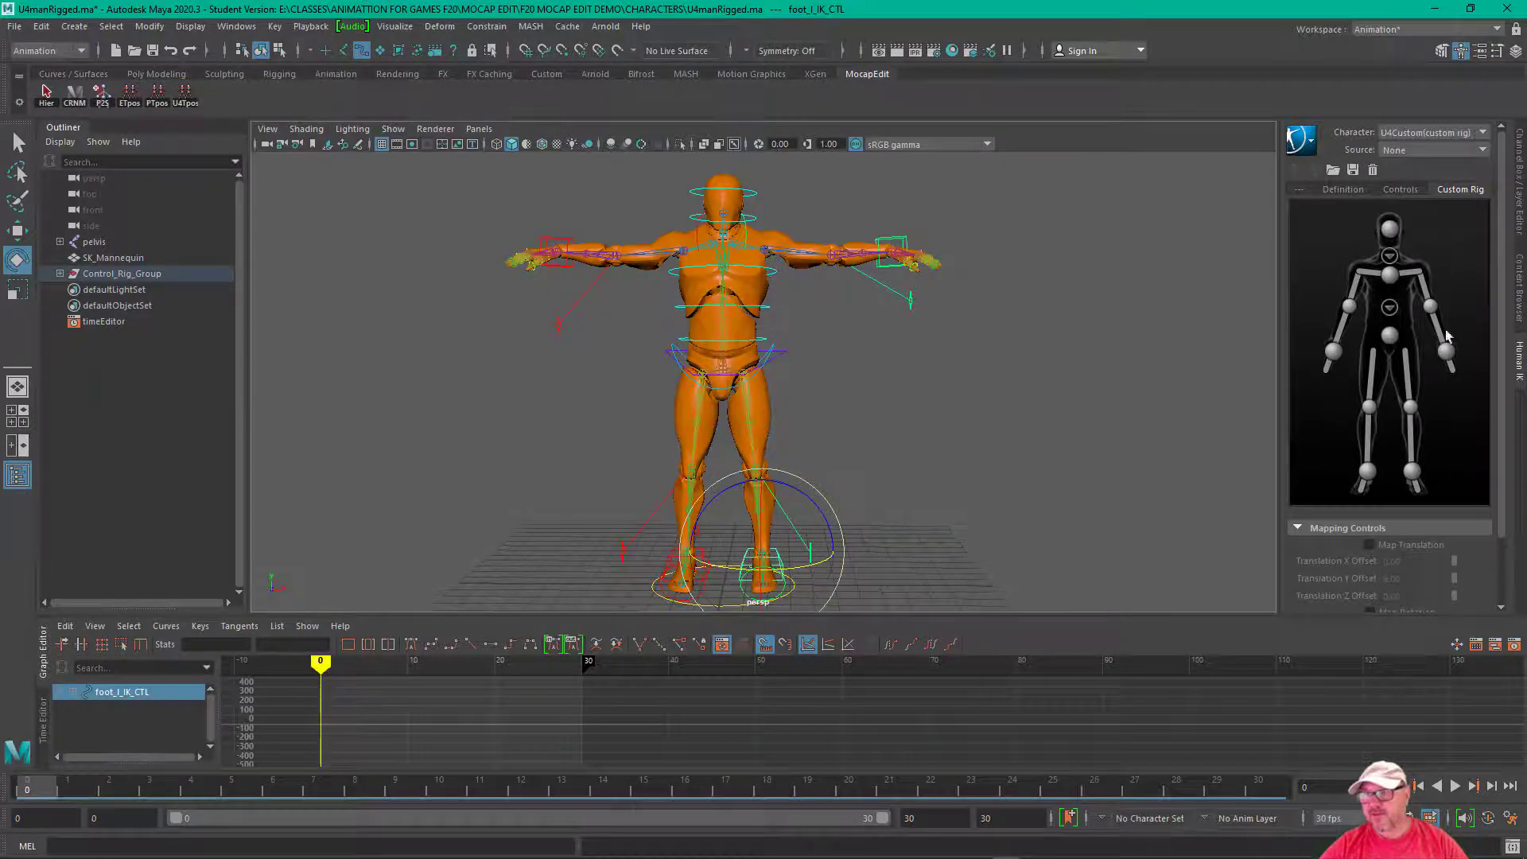
{"action": "right_click", "coordinate": [1415, 478]}
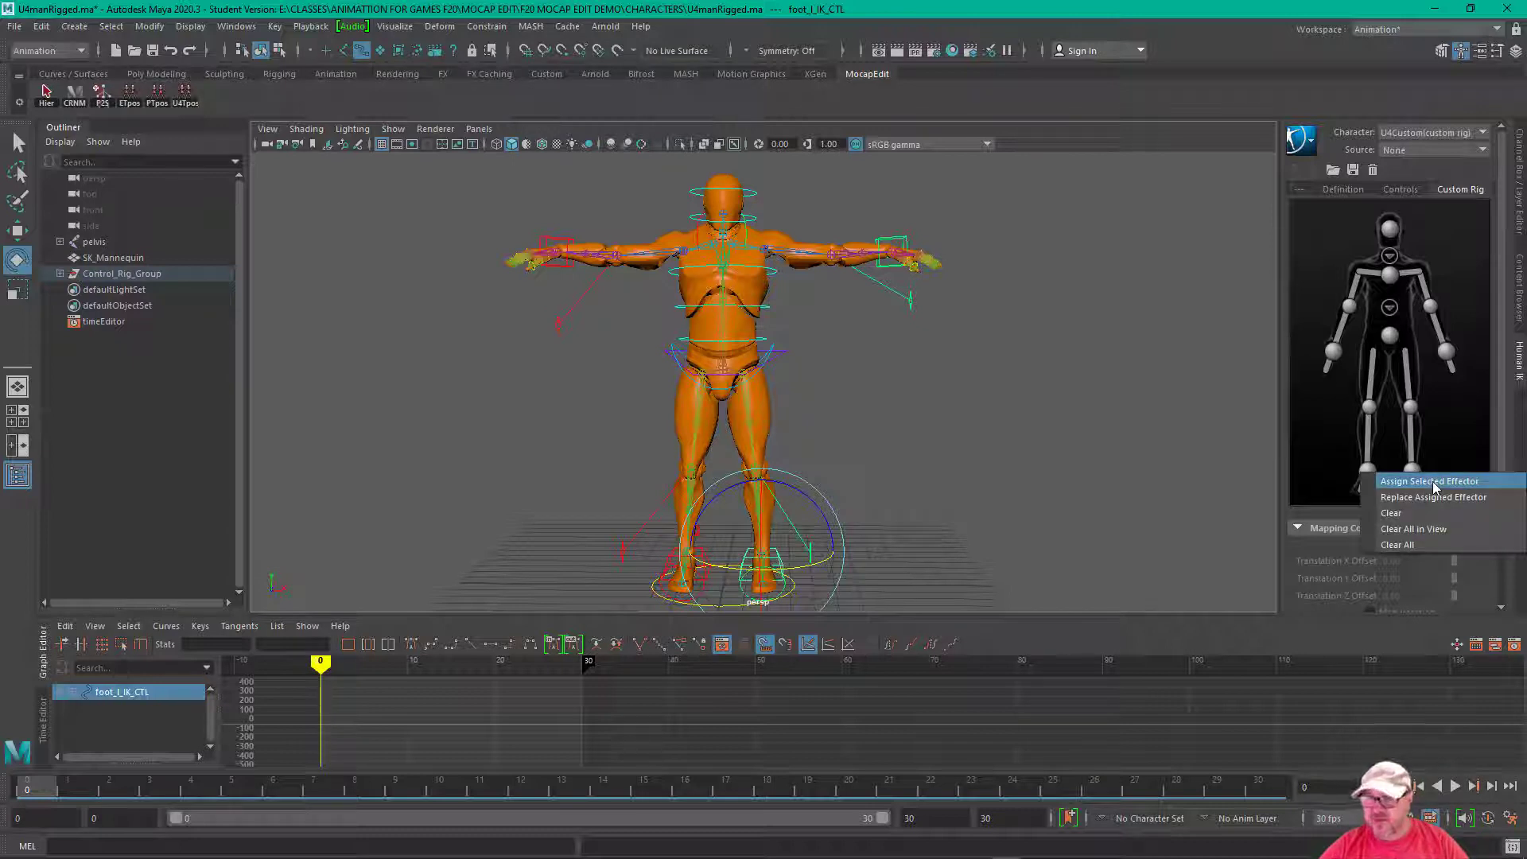
{"action": "left_click", "coordinate": [1433, 480]}
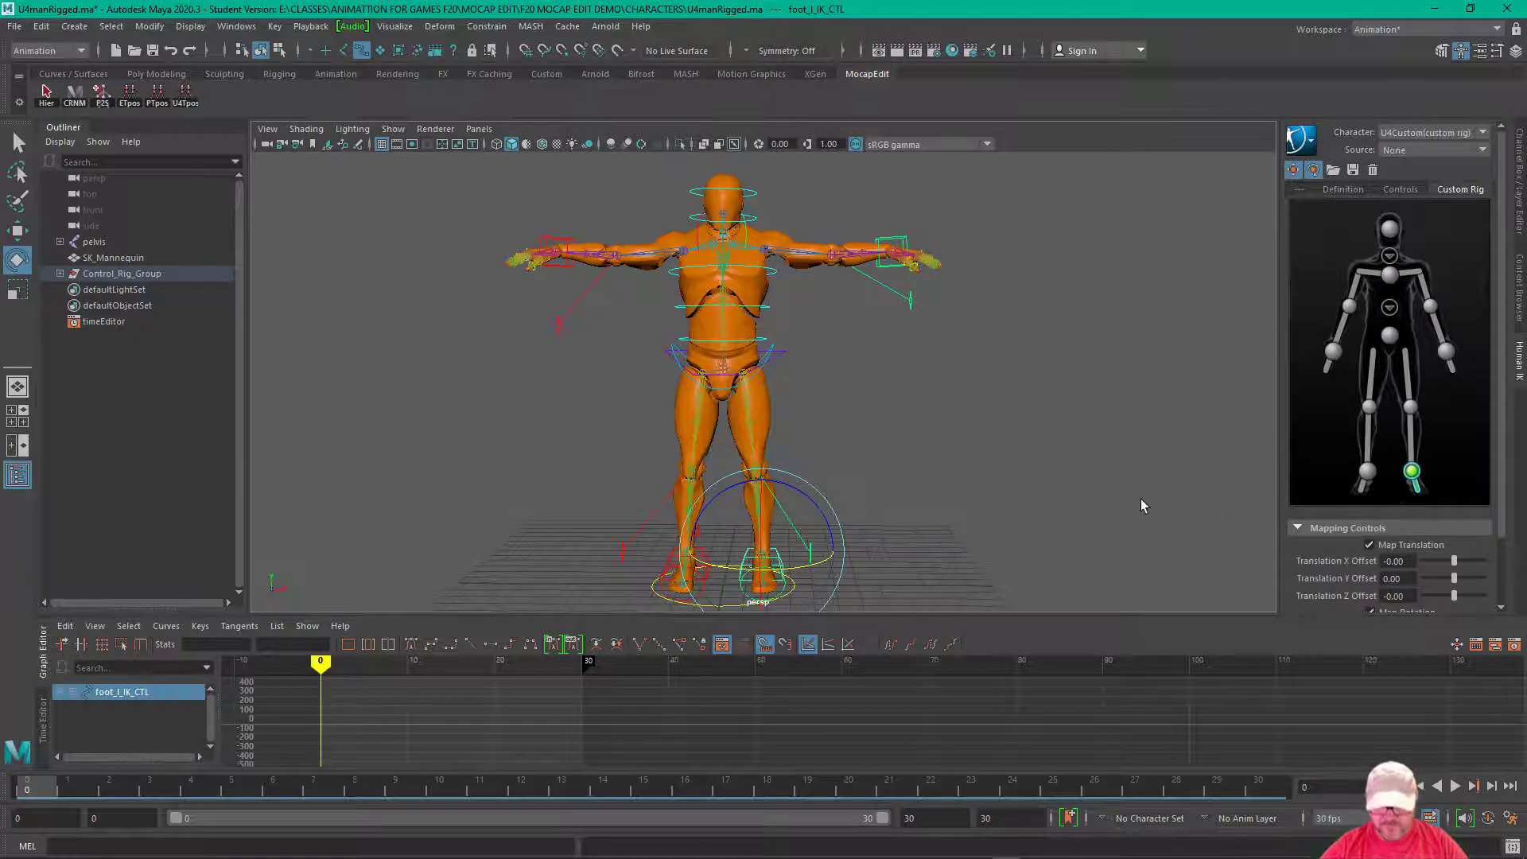
Step: Assign ball_l_FK_CTL to the left toe effector, ignoring the locked attributes
{"action": "left_click_drag", "start_coordinate": [1073, 463], "coordinate": [1012, 484], "text": "alt"}
{"action": "right_click_drag", "start_coordinate": [1012, 483], "coordinate": [1185, 443], "text": "alt"}
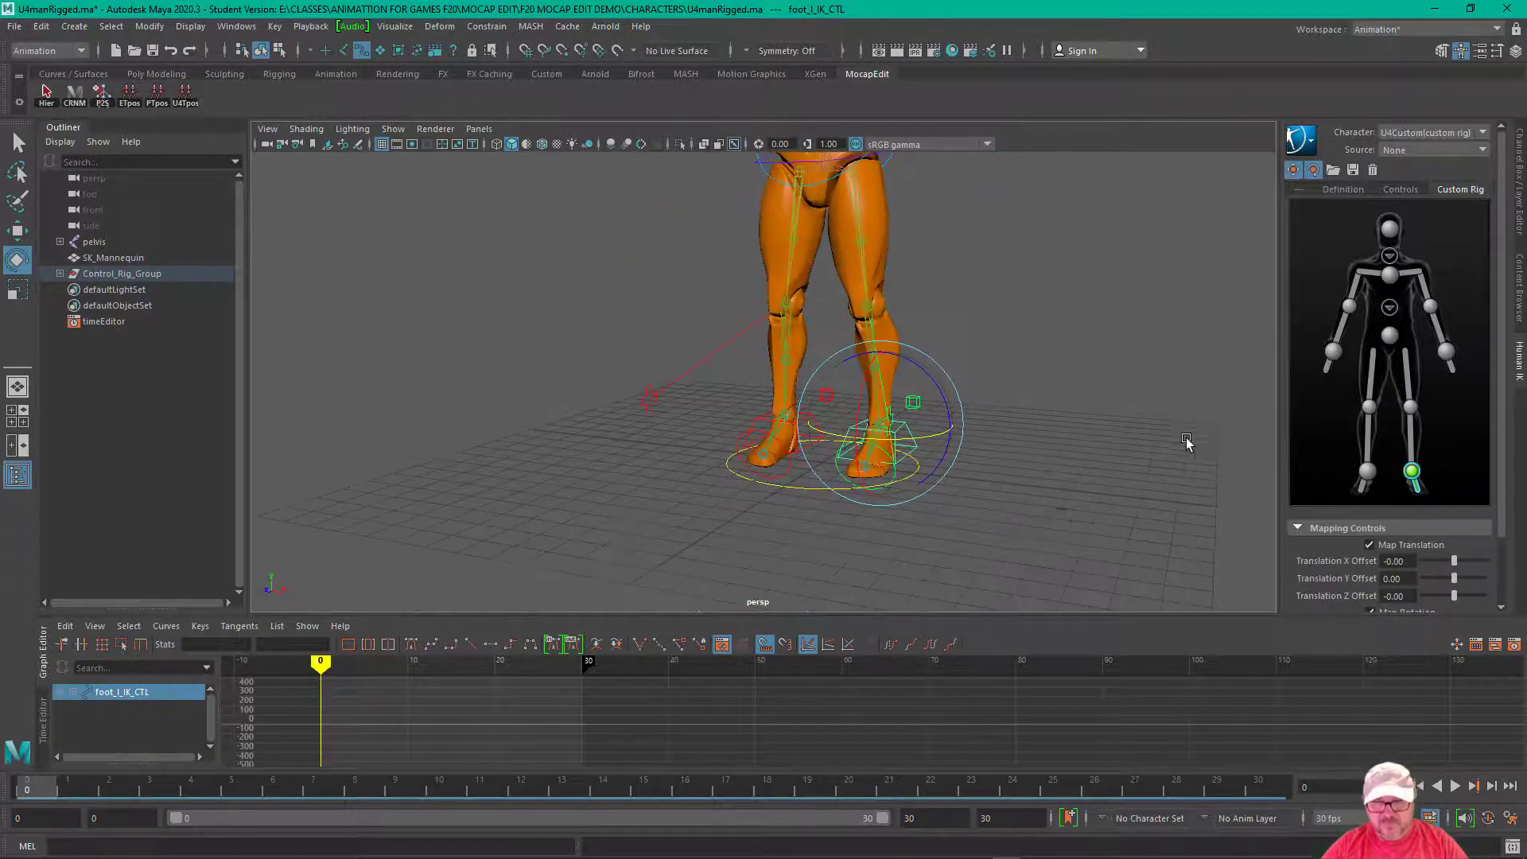
{"action": "left_click", "coordinate": [1001, 509]}
{"action": "left_click", "coordinate": [897, 475]}
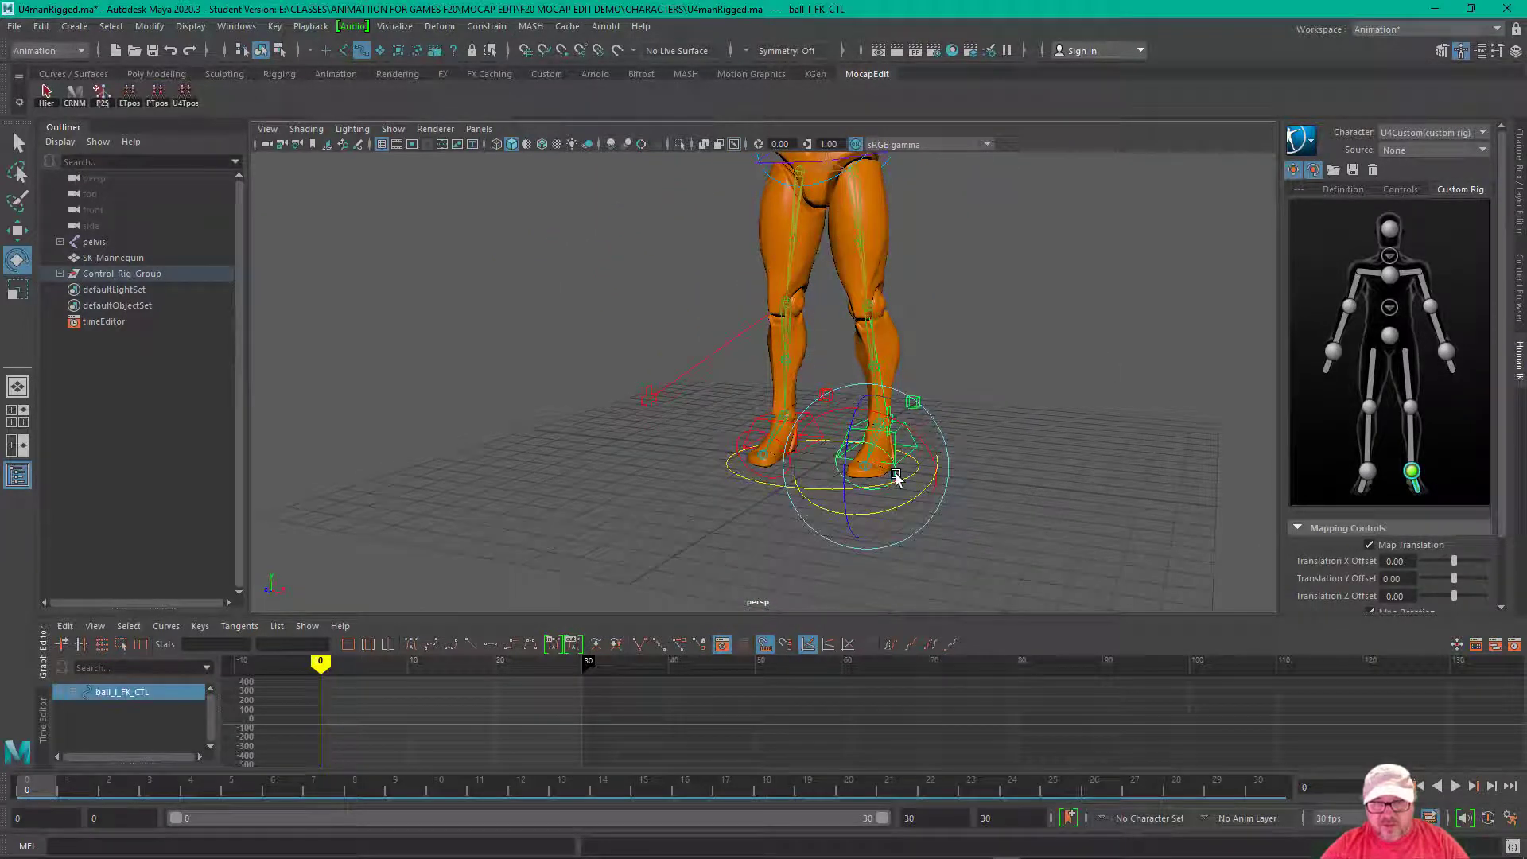
{"action": "left_click", "coordinate": [965, 504]}
{"action": "left_click_drag", "start_coordinate": [965, 504], "coordinate": [885, 519], "text": "alt"}
{"action": "left_click", "coordinate": [798, 462]}
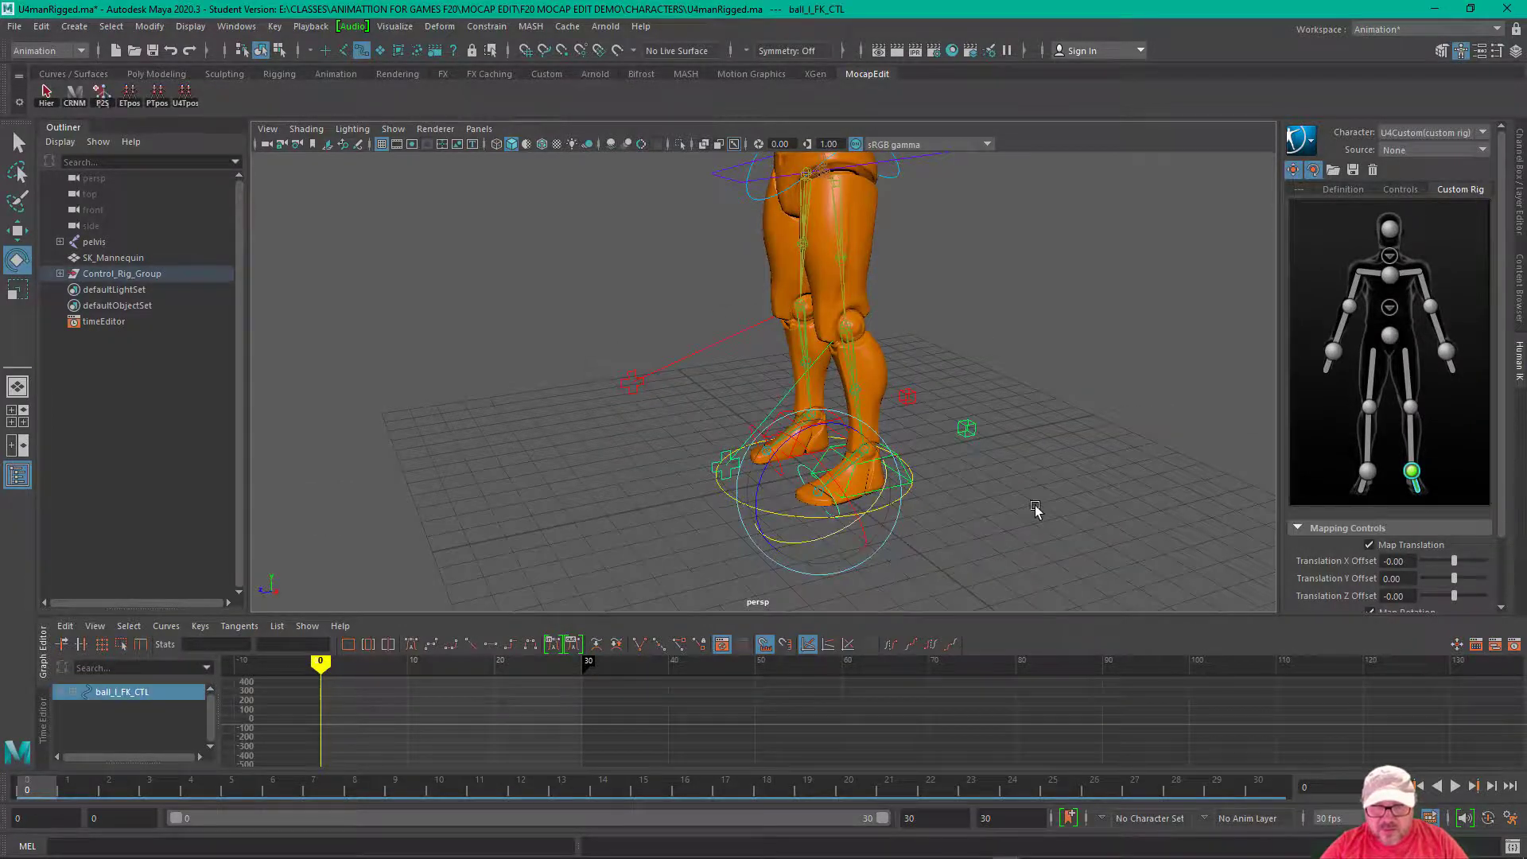
{"action": "left_click_drag", "start_coordinate": [1034, 506], "coordinate": [1135, 503], "text": "alt"}
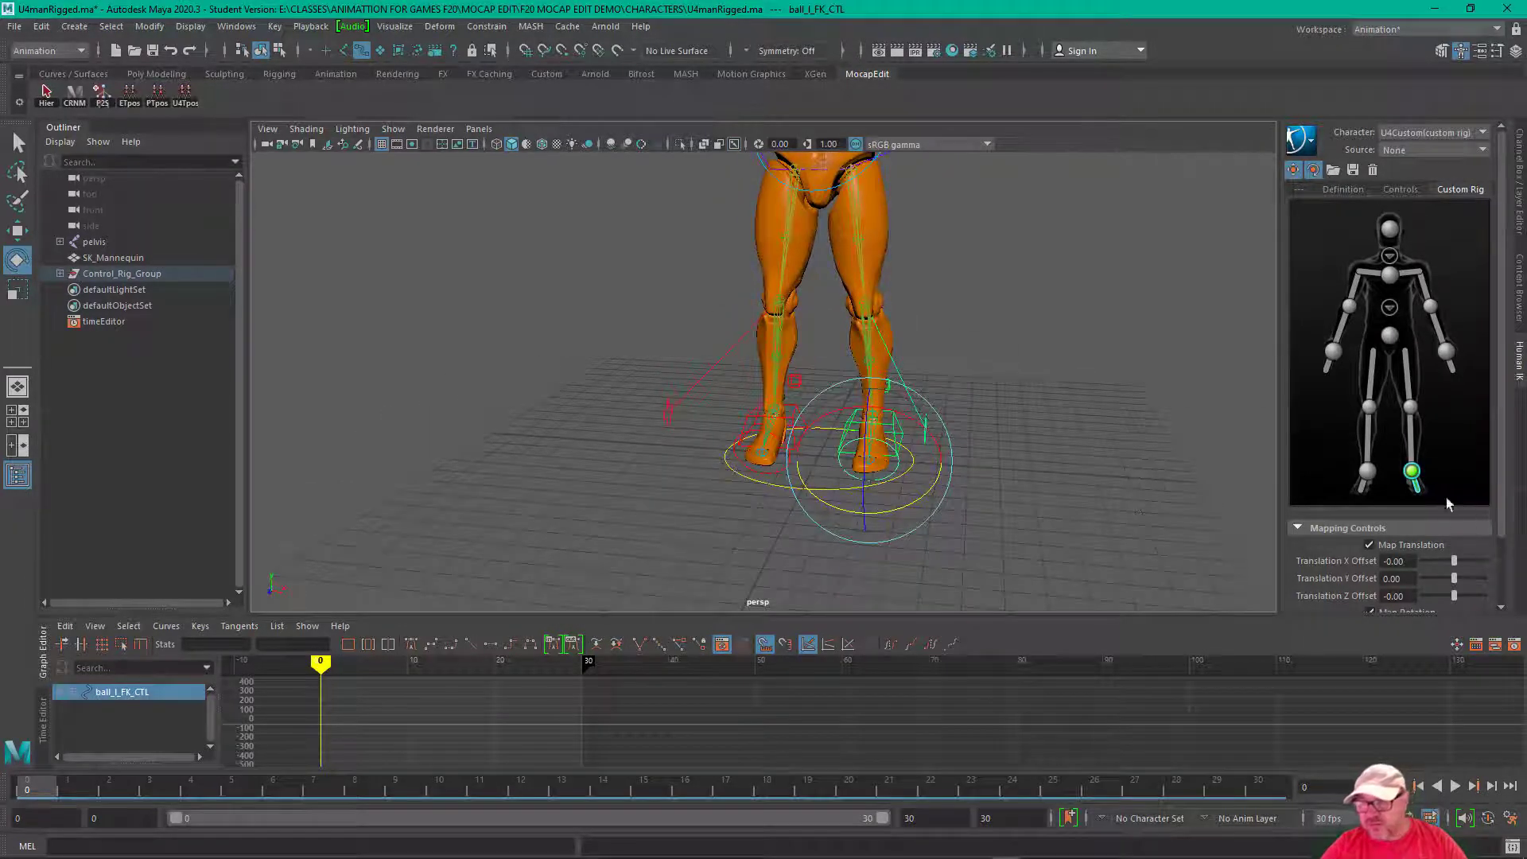
{"action": "right_click", "coordinate": [1418, 493]}
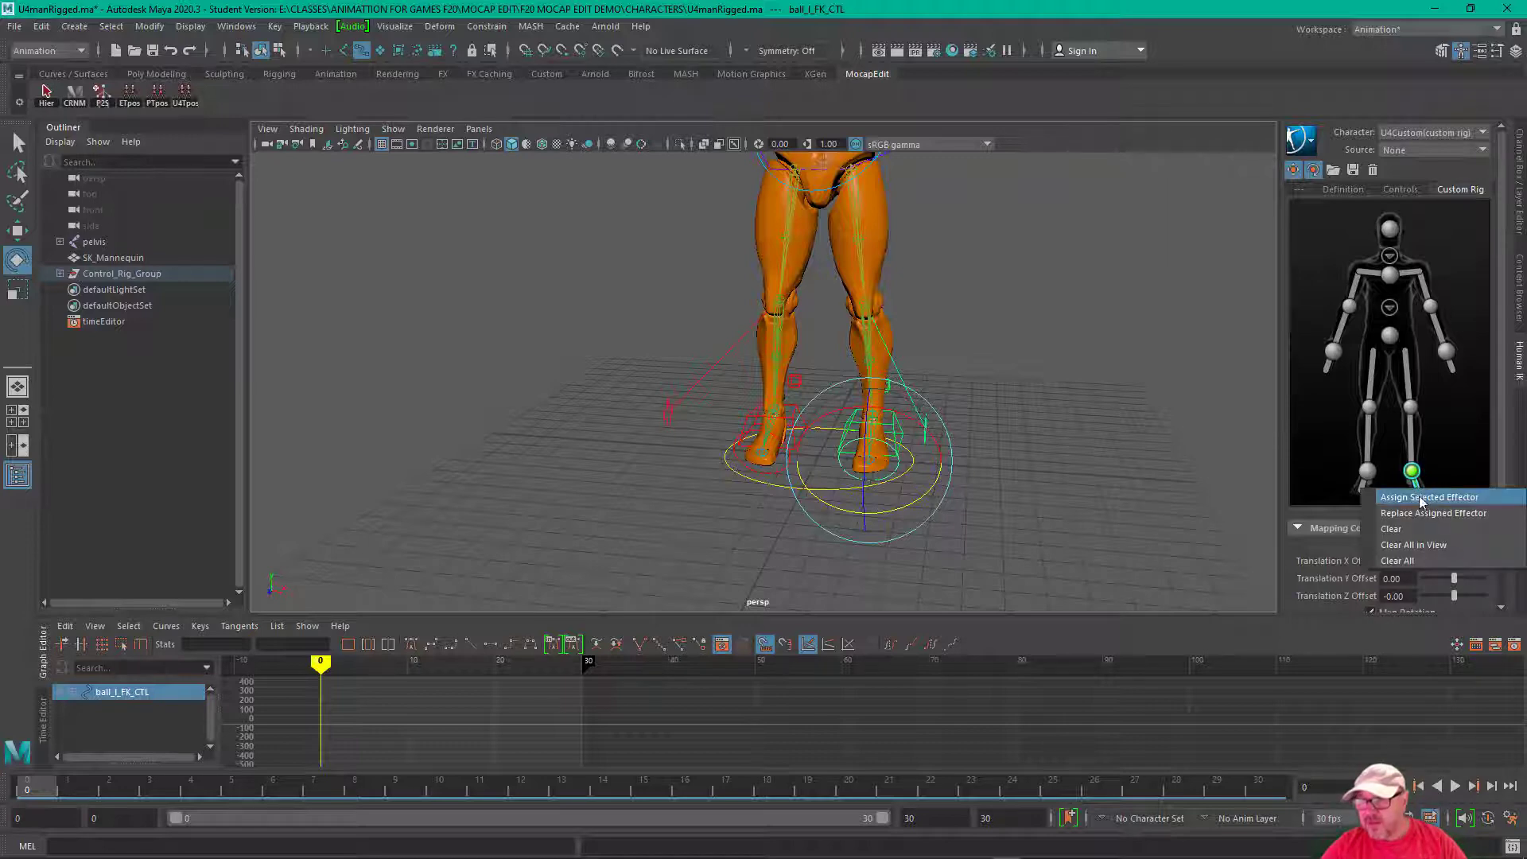
{"action": "left_click", "coordinate": [1422, 498]}
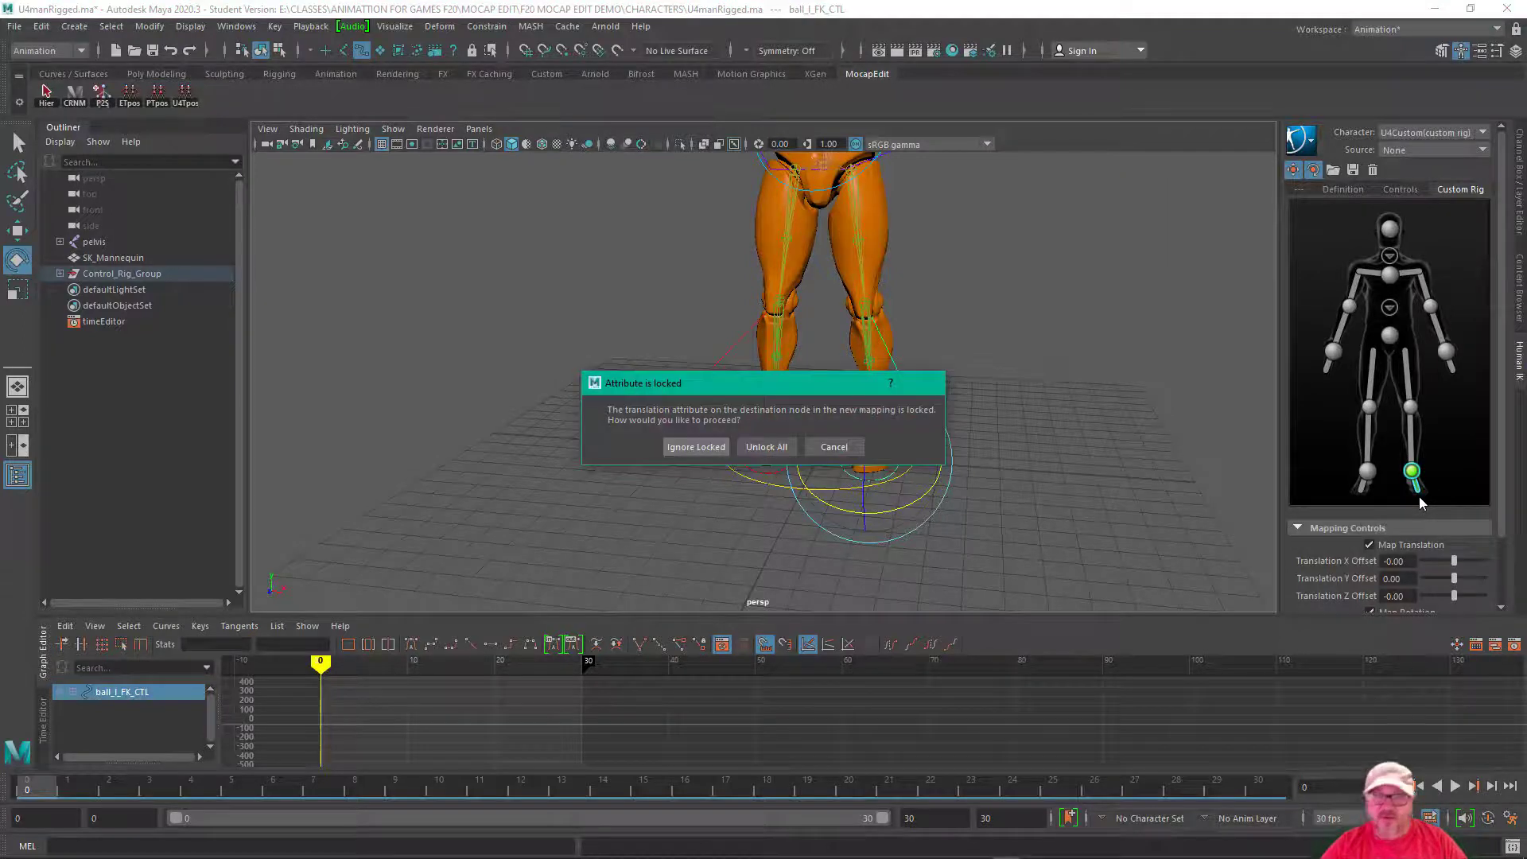
{"action": "left_click", "coordinate": [694, 447]}
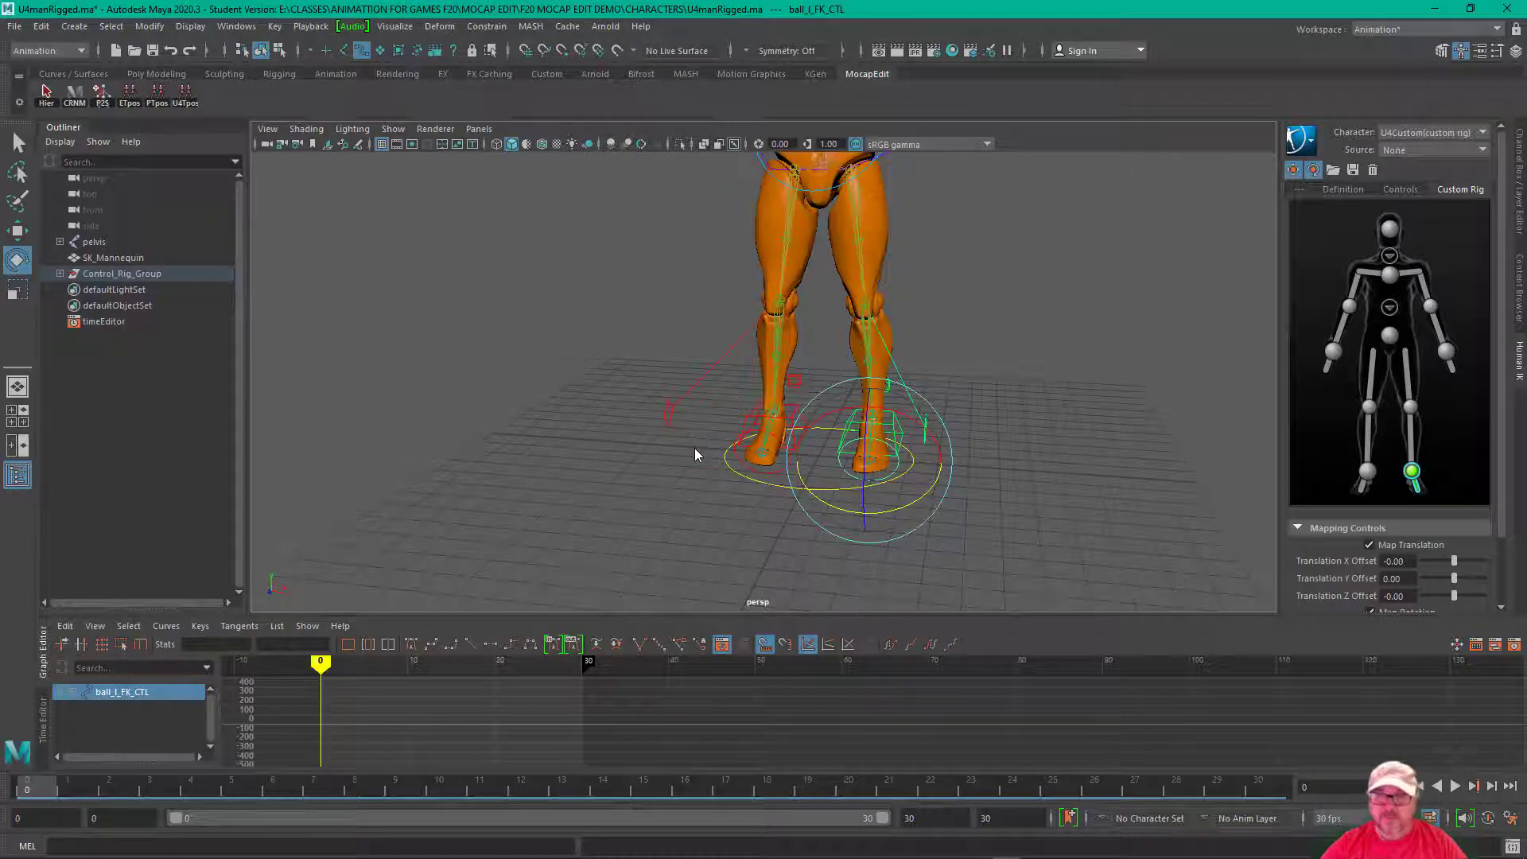
Step: Map foot_r_IK_CTL to the right ankle and ball_r_FK_CTL to the right toe, ignoring locked translation
{"action": "left_click", "coordinate": [804, 424]}
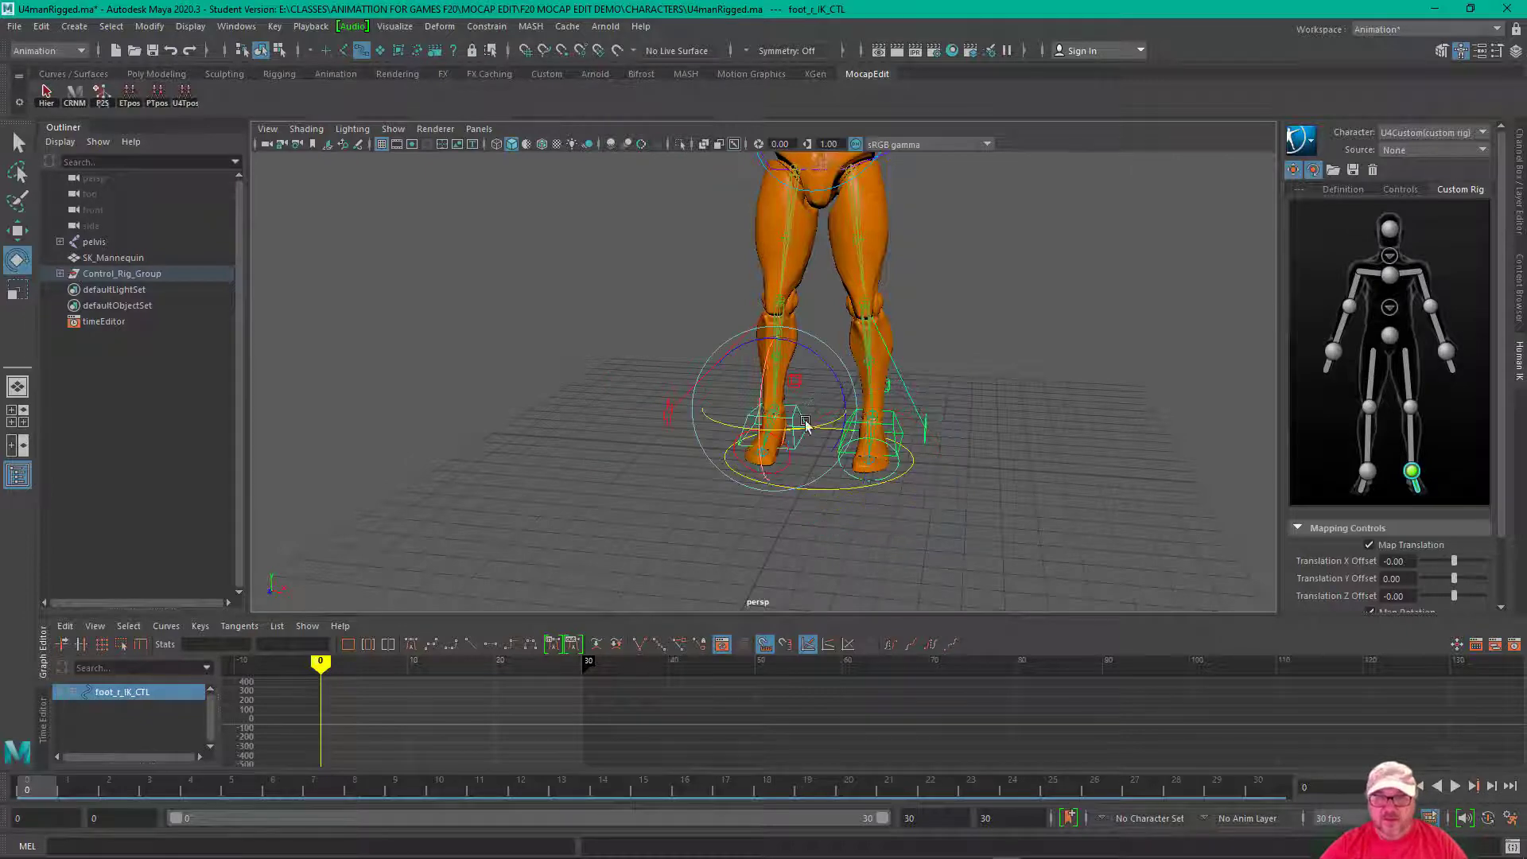
{"action": "left_click", "coordinate": [1365, 475]}
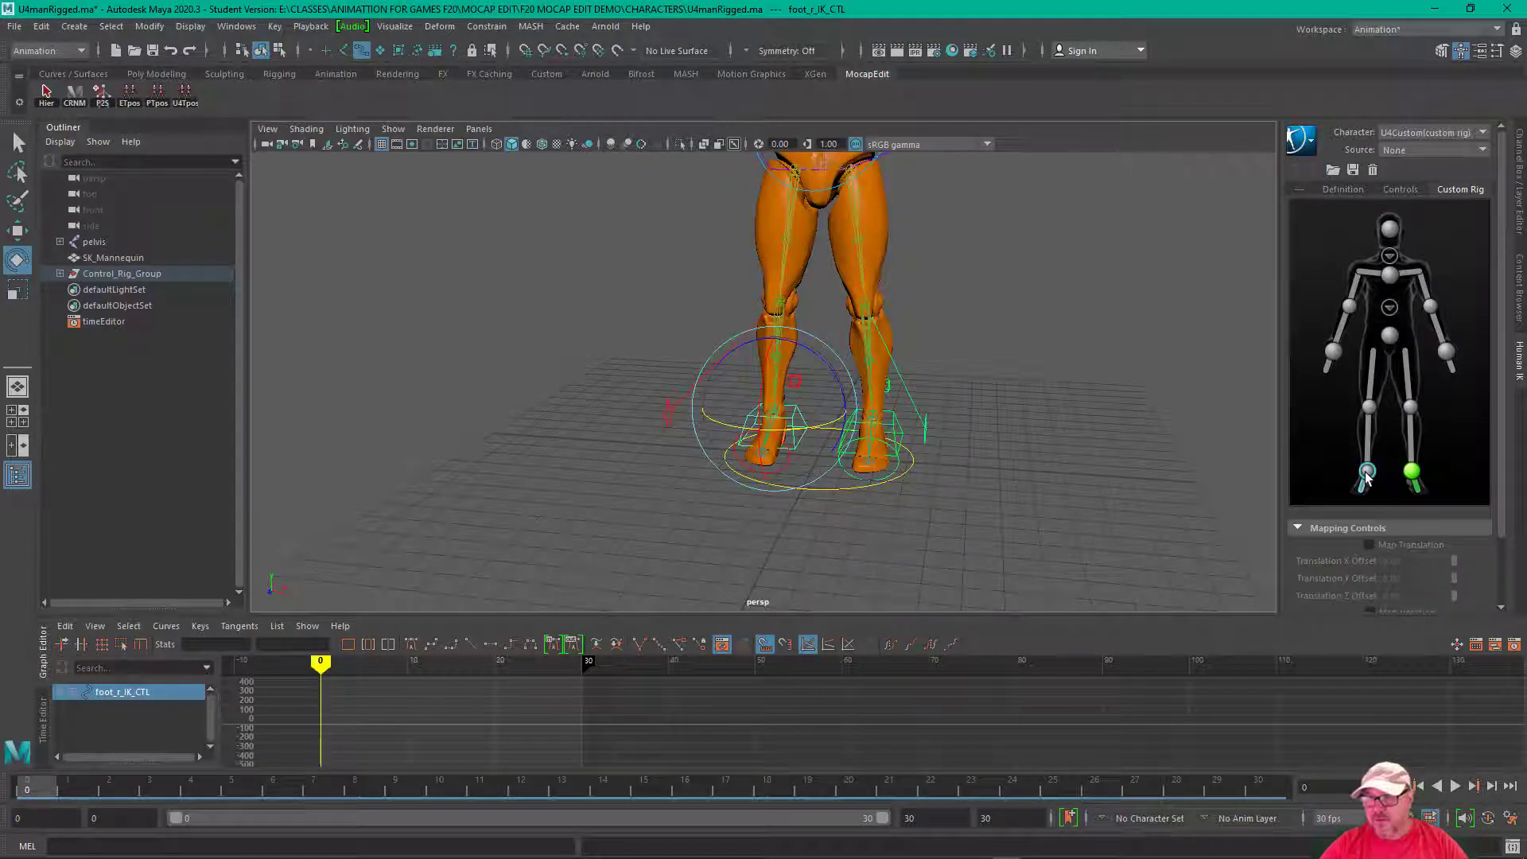
{"action": "right_click", "coordinate": [1366, 474]}
{"action": "left_click", "coordinate": [1409, 481]}
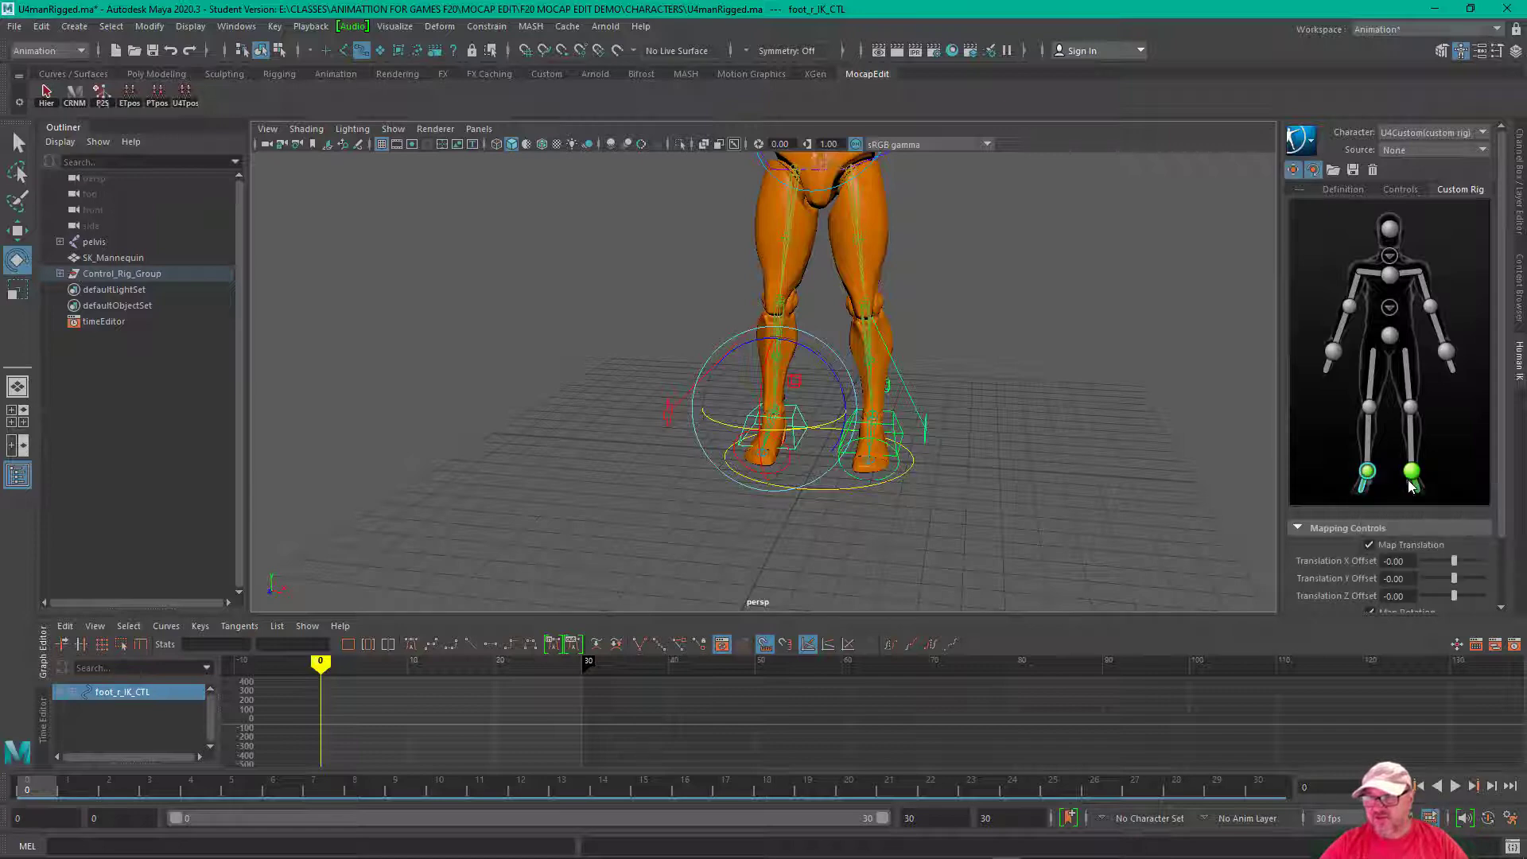
{"action": "left_click", "coordinate": [465, 566]}
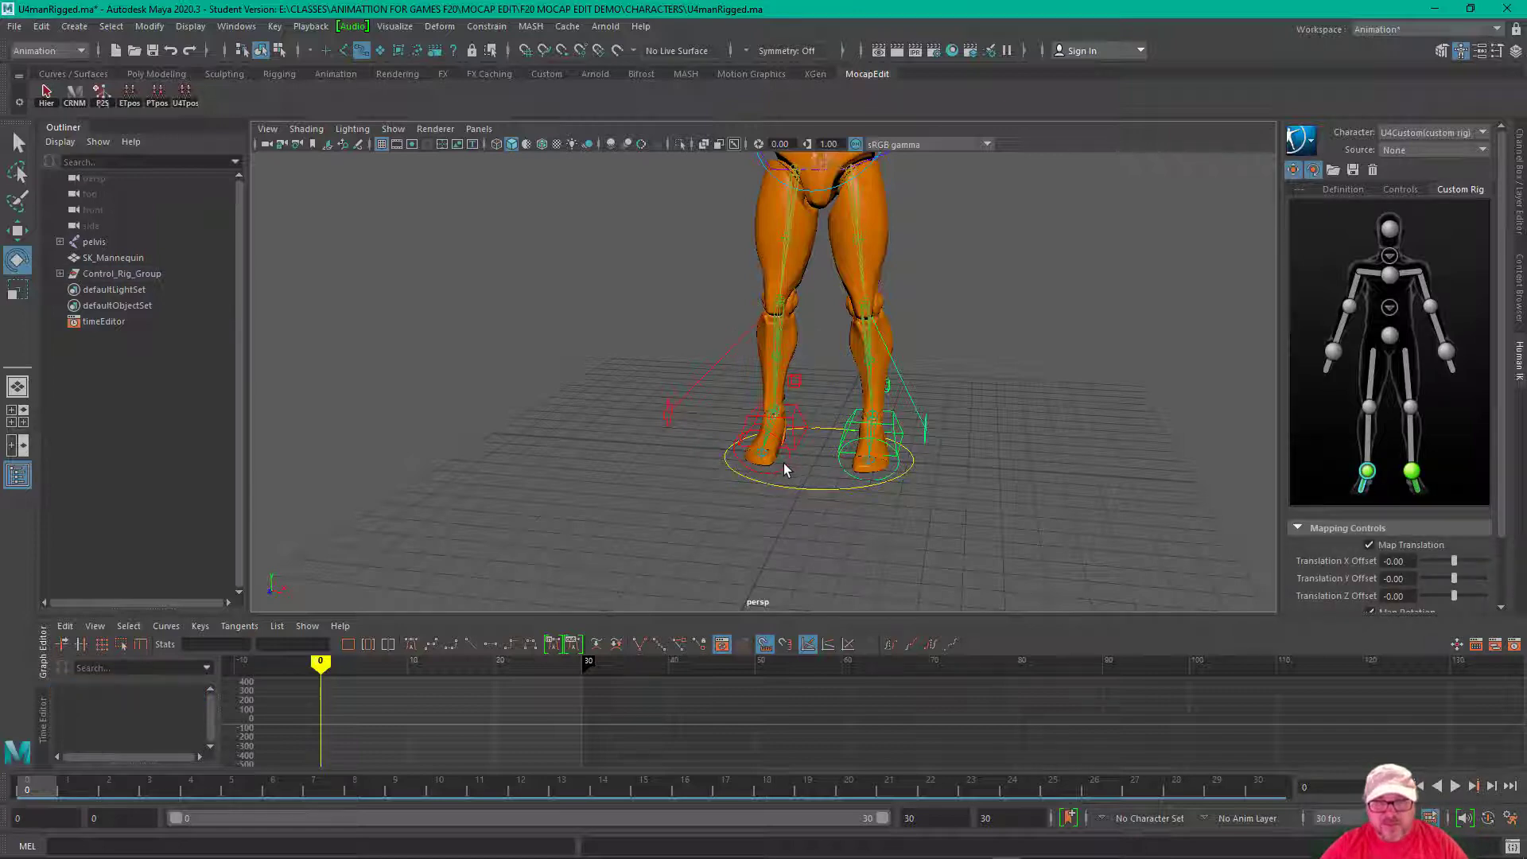
{"action": "left_click", "coordinate": [785, 466]}
{"action": "right_click", "coordinate": [1362, 494]}
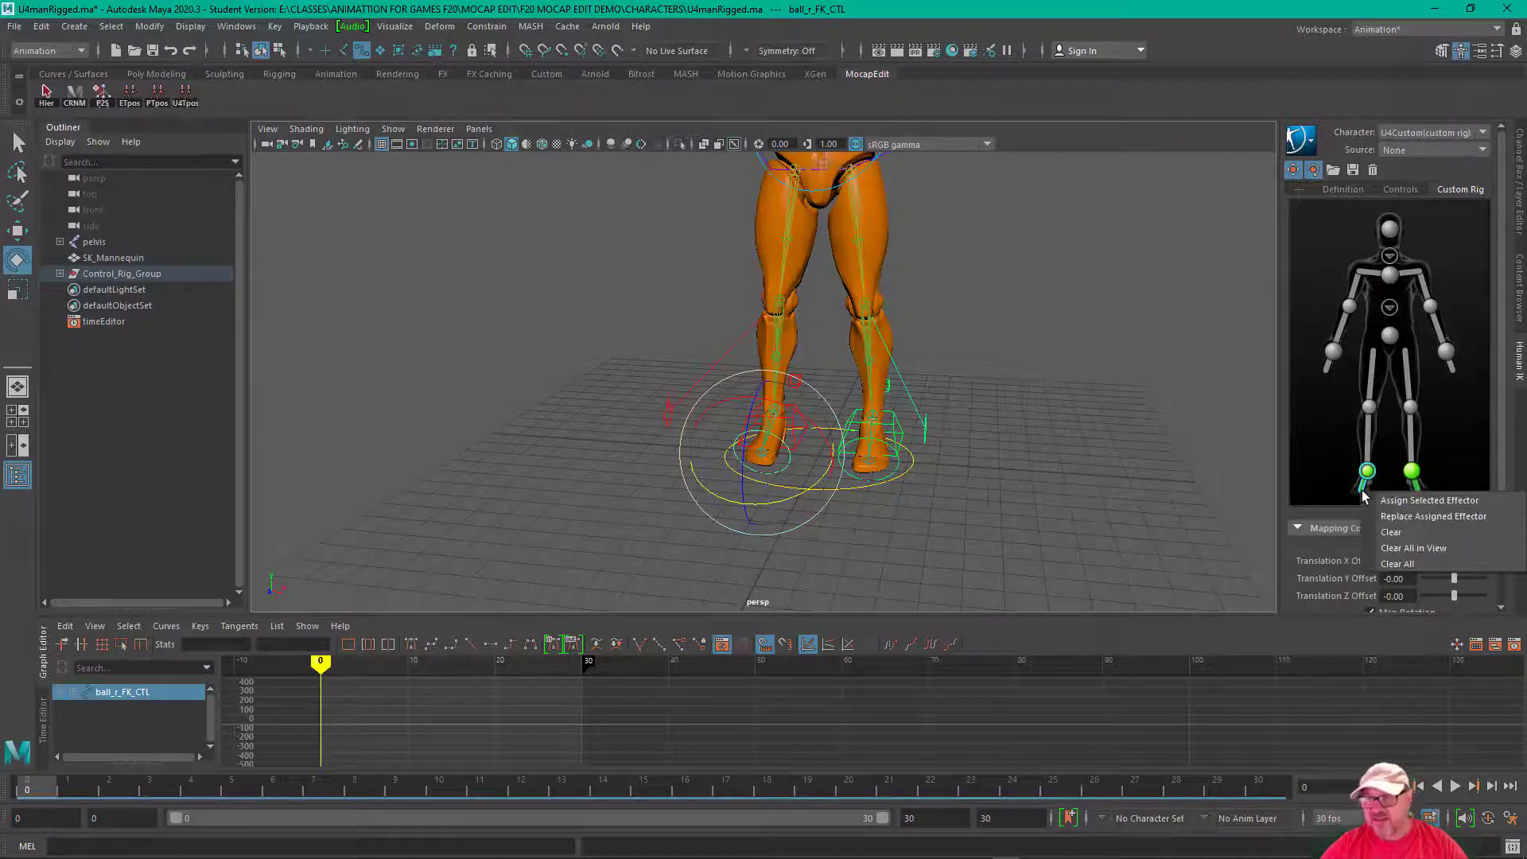
{"action": "left_click", "coordinate": [1429, 500]}
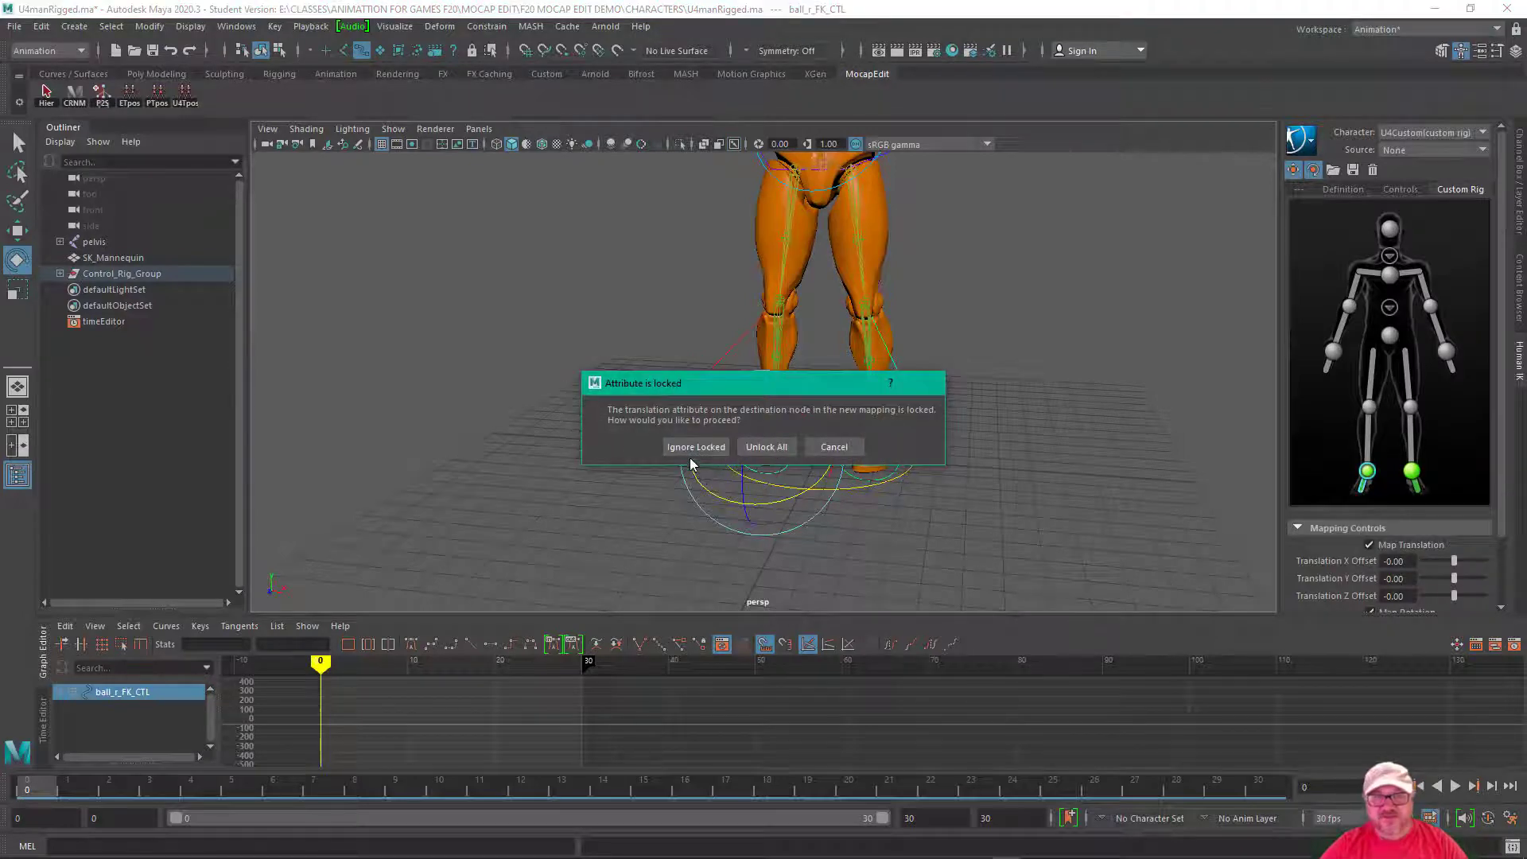
{"action": "left_click", "coordinate": [687, 449]}
{"action": "middle_click_drag", "start_coordinate": [669, 351], "coordinate": [670, 384], "text": "alt"}
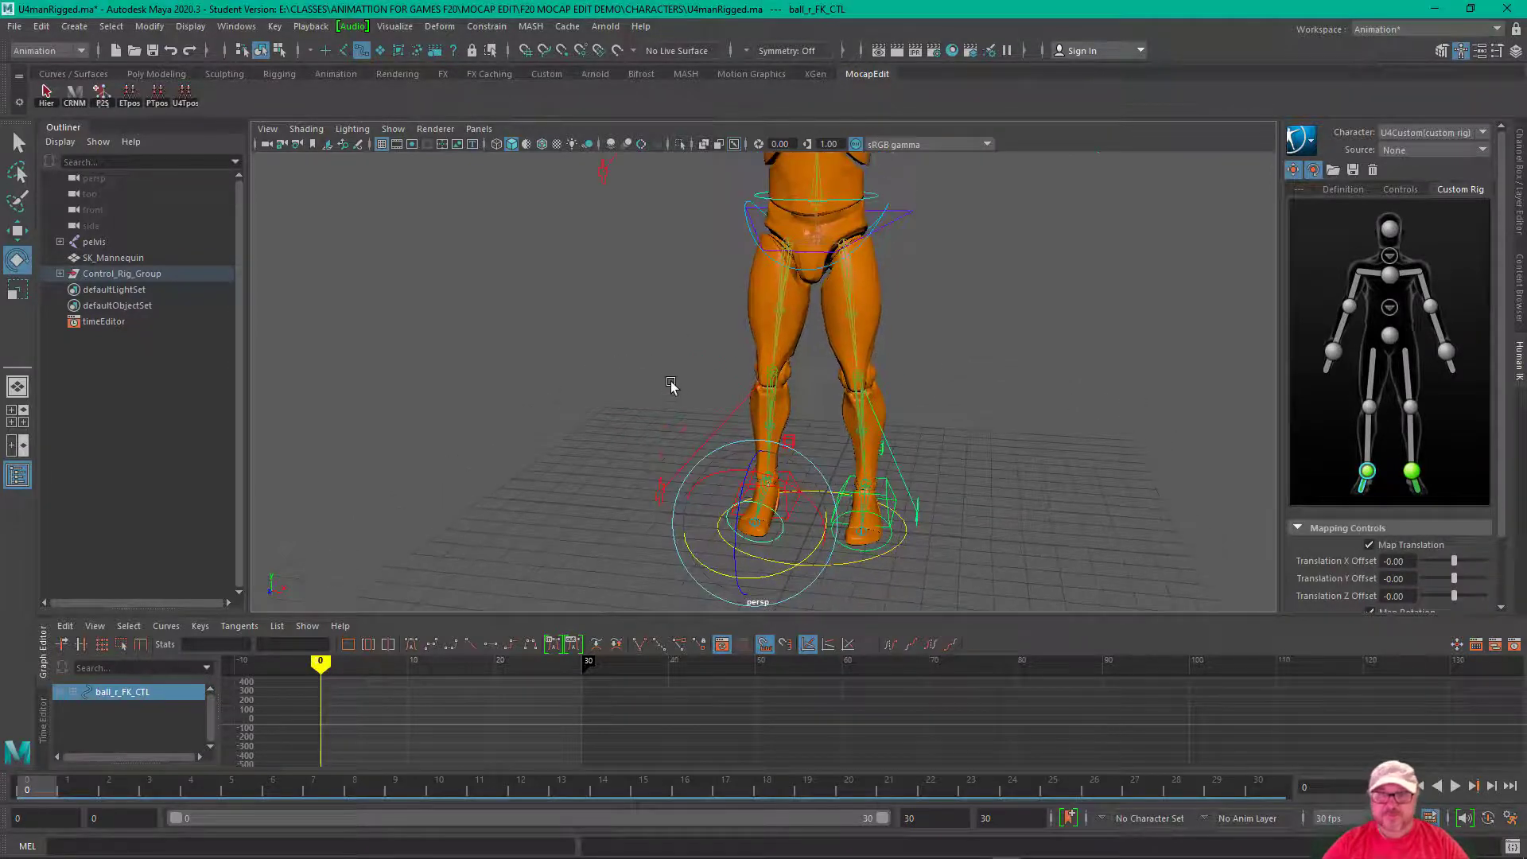
{"action": "left_click_drag", "start_coordinate": [670, 385], "coordinate": [828, 375], "text": "alt"}
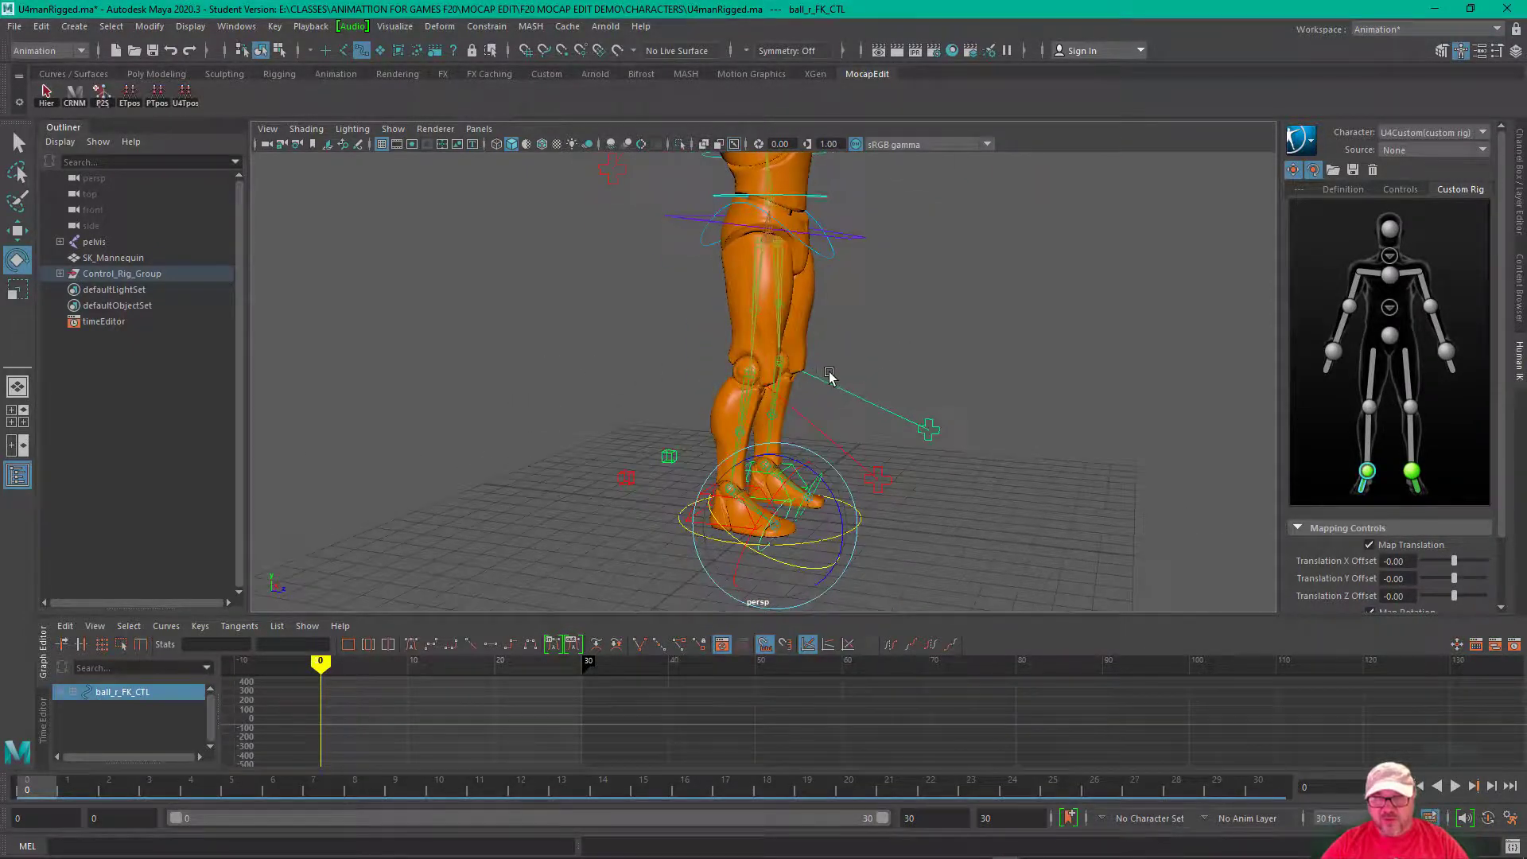
Step: Assign the left foot pole-vector control to the left knee, ignoring the locked rotation
{"action": "left_click", "coordinate": [928, 430]}
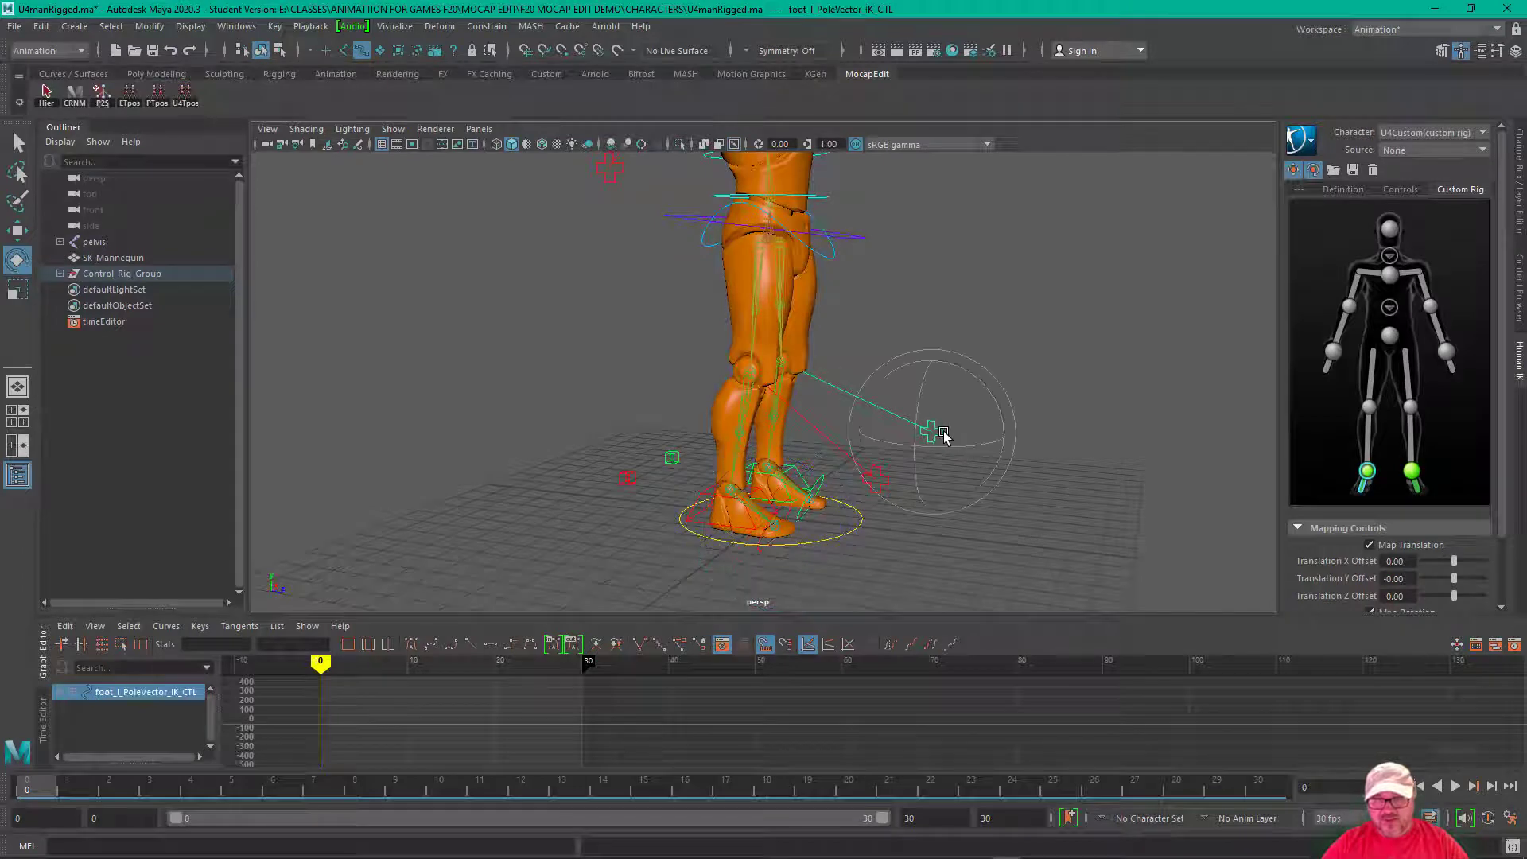
{"action": "left_click_drag", "start_coordinate": [944, 435], "coordinate": [1039, 318], "text": "alt"}
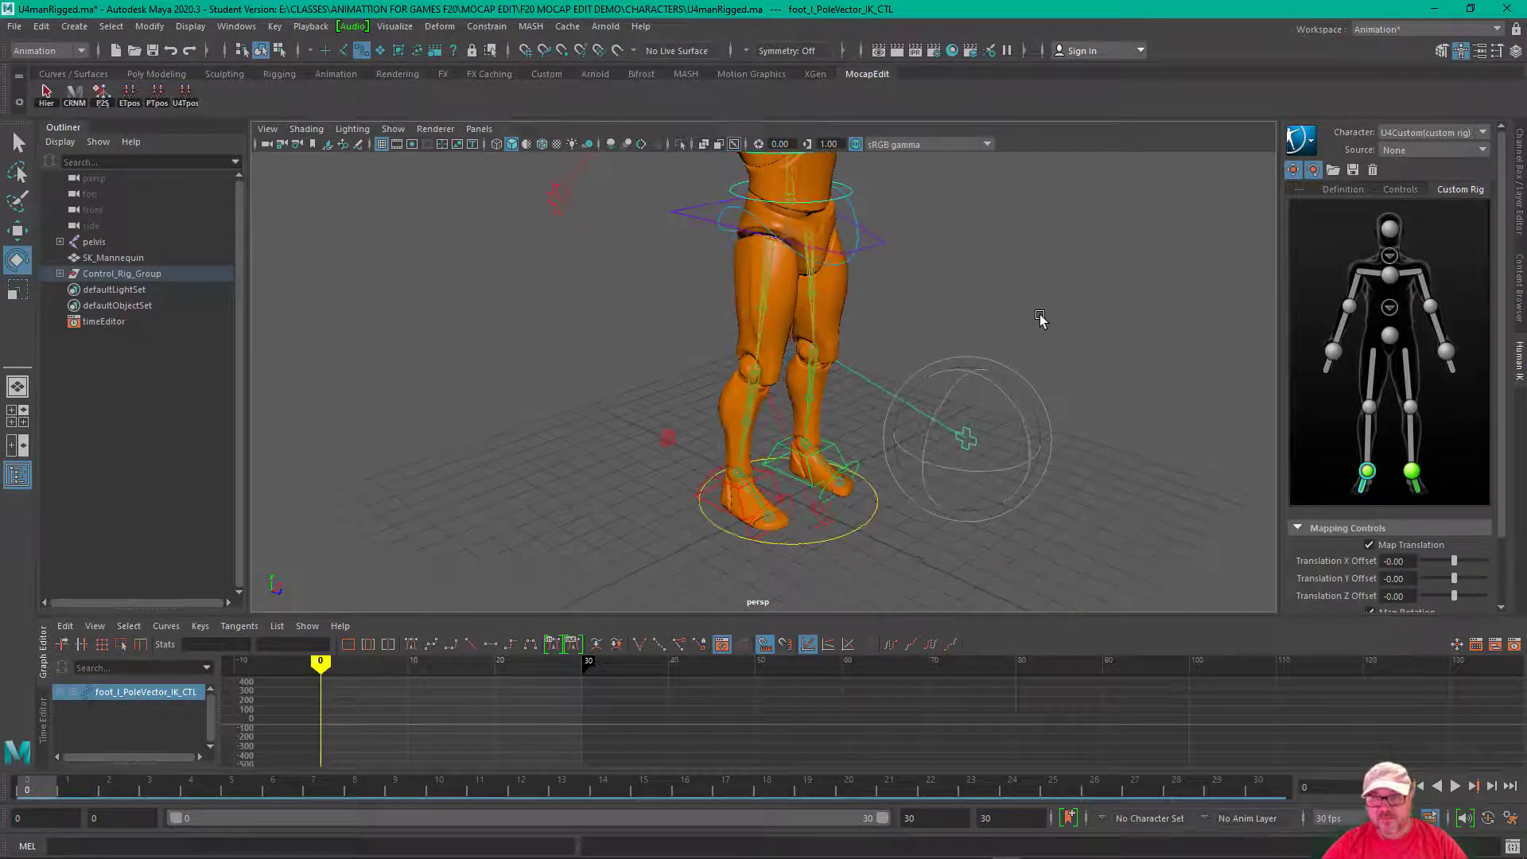
{"action": "right_click", "coordinate": [1411, 405]}
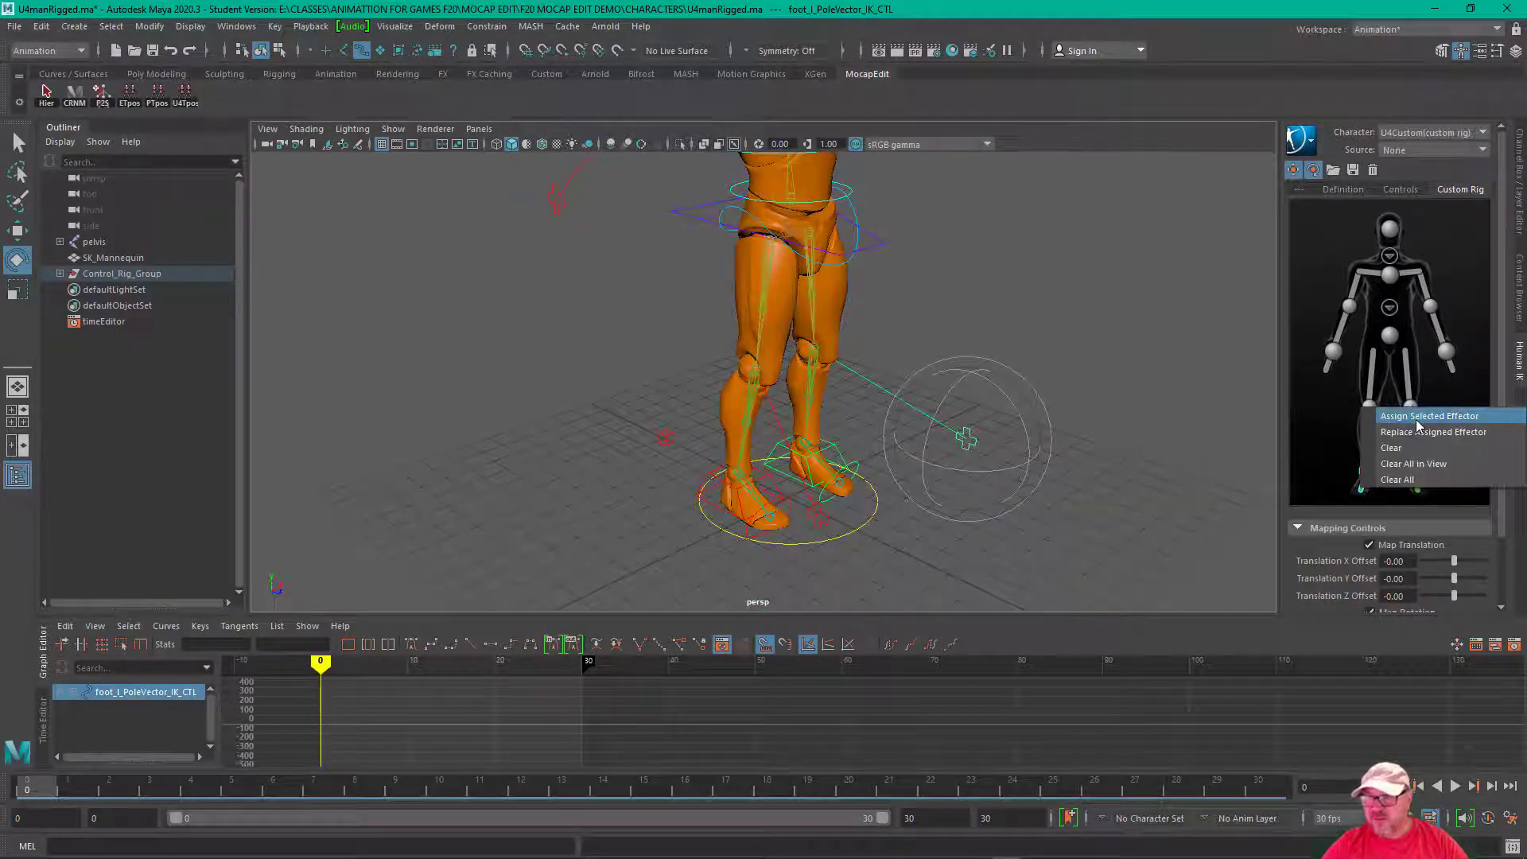
{"action": "left_click", "coordinate": [1417, 427]}
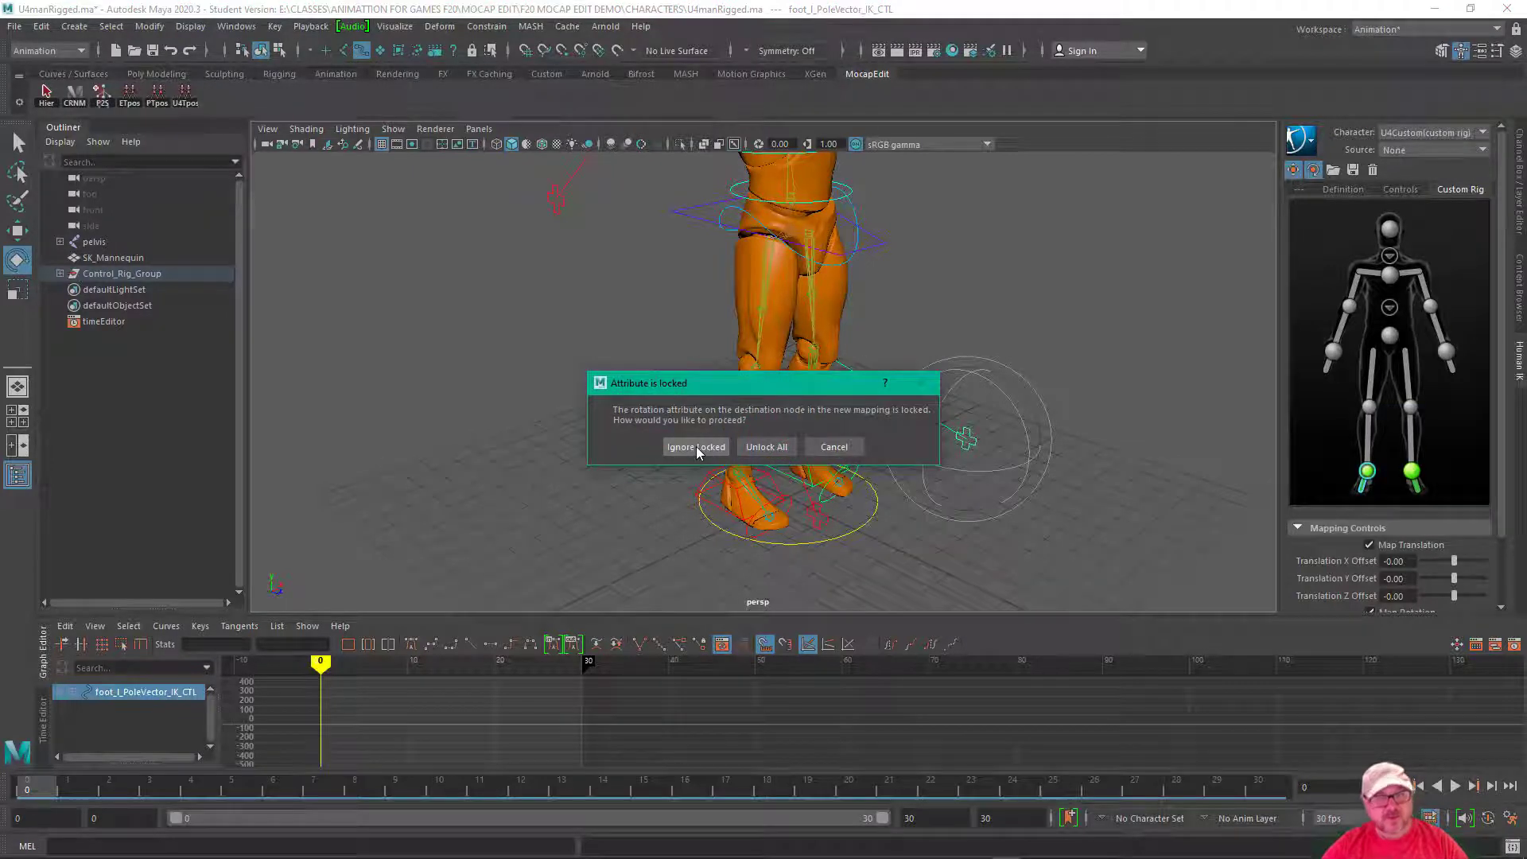
{"action": "left_click", "coordinate": [696, 446]}
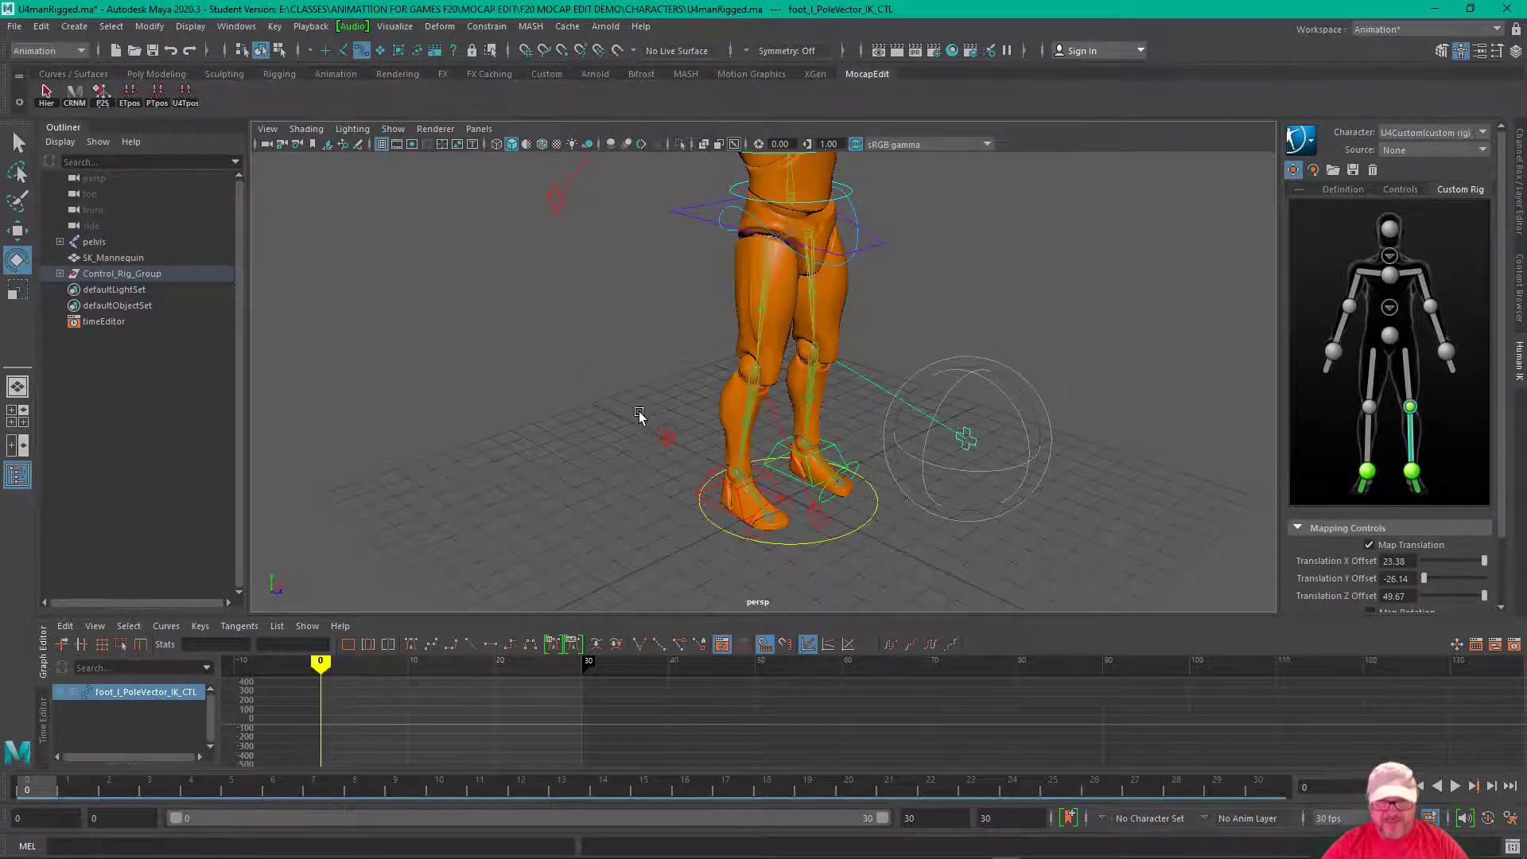
Step: Assign foot_r_PoleVector_IK_CTL to the right knee, ignoring the locked rotation
{"action": "left_click_drag", "start_coordinate": [641, 419], "coordinate": [485, 397], "text": "alt"}
{"action": "left_click", "coordinate": [707, 434]}
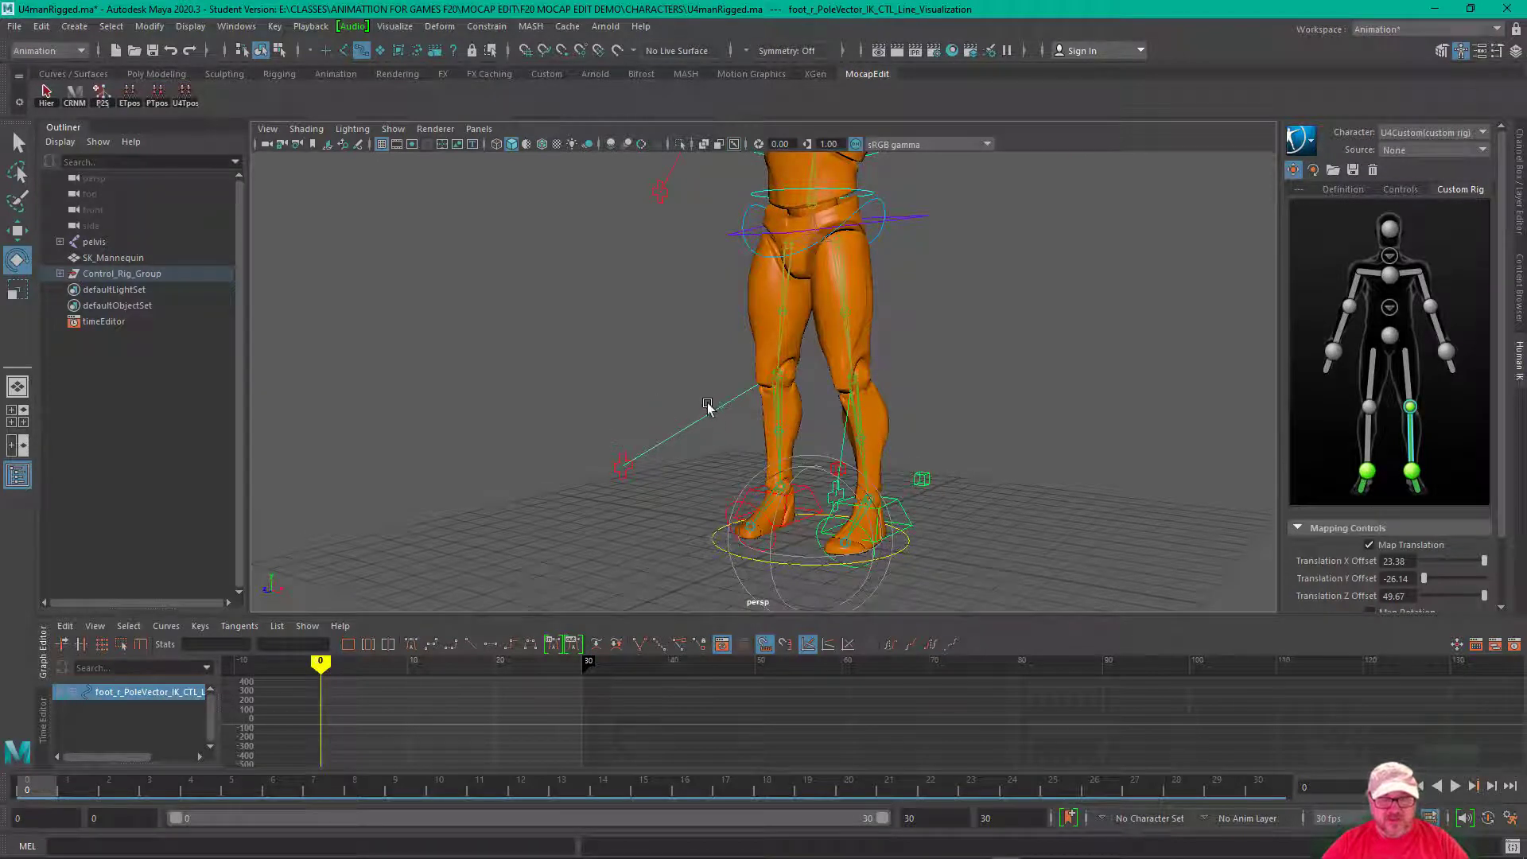
{"action": "left_click_drag", "start_coordinate": [592, 432], "coordinate": [620, 487]}
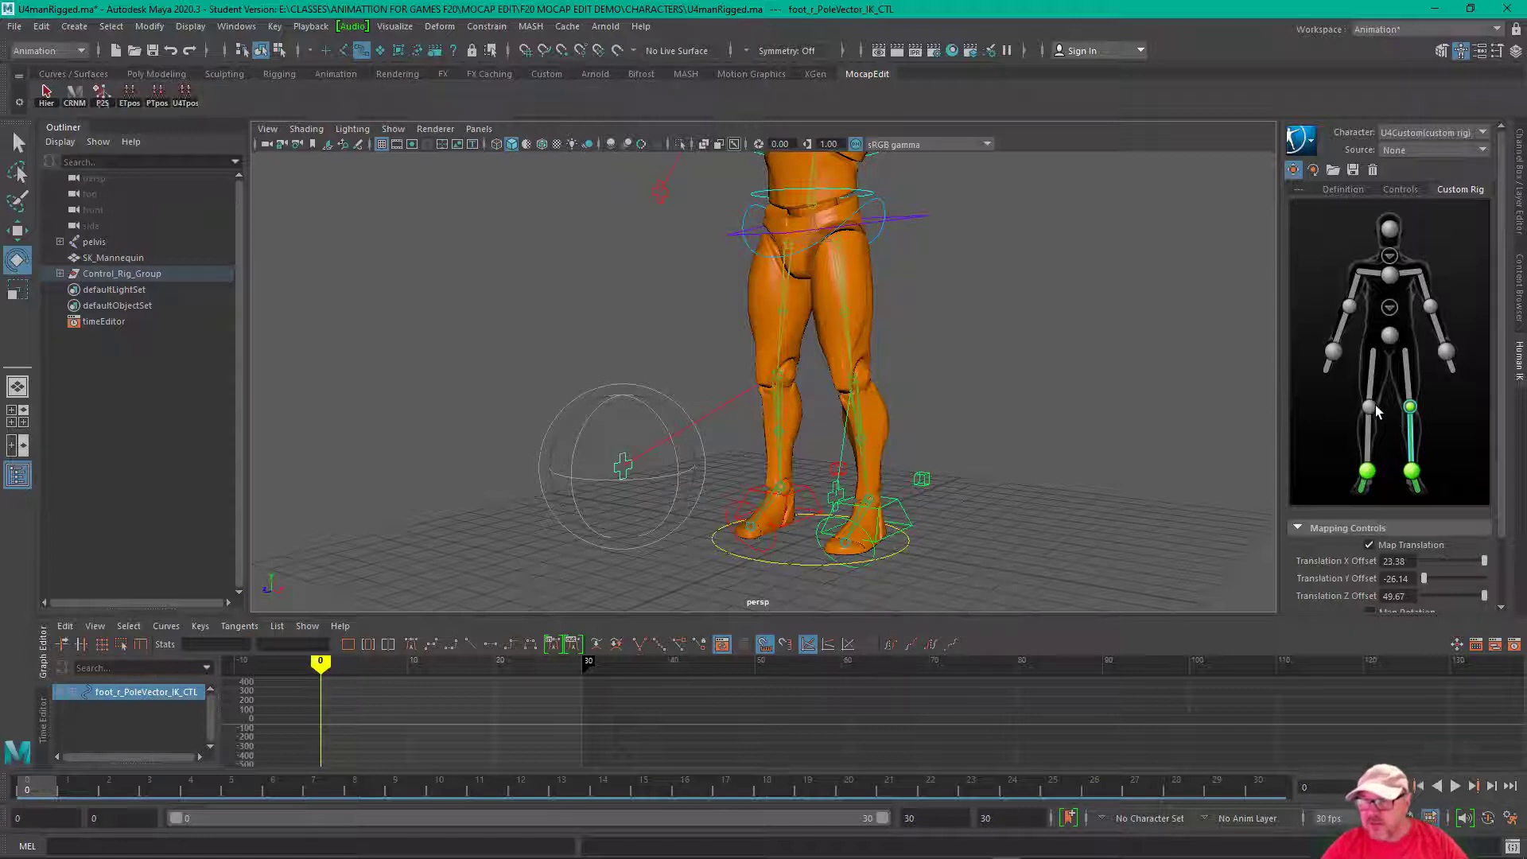
{"action": "right_click", "coordinate": [1370, 407]}
{"action": "left_click", "coordinate": [1404, 426]}
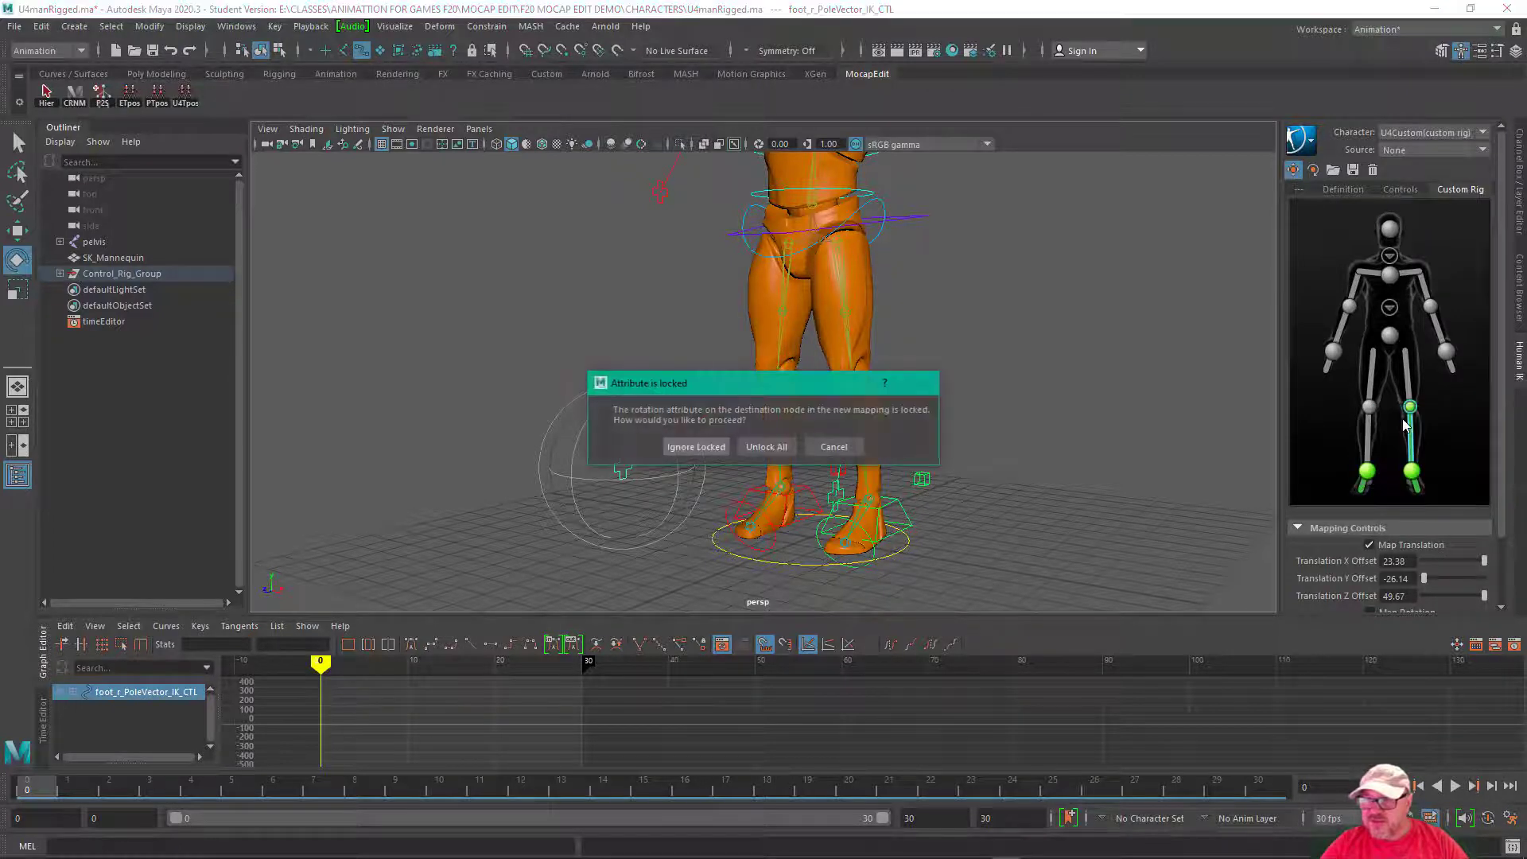
{"action": "left_click", "coordinate": [695, 447]}
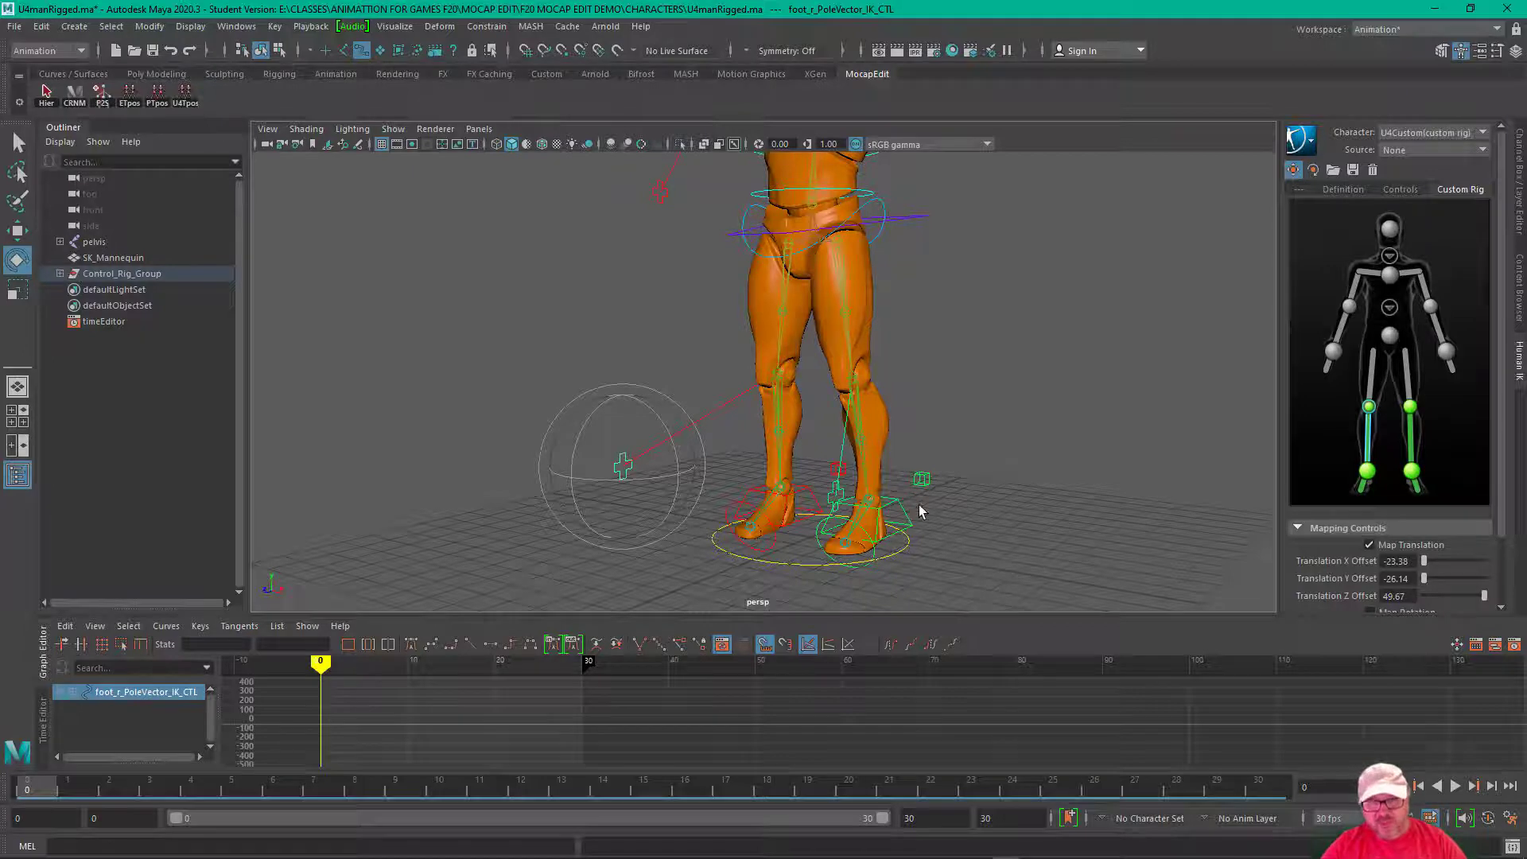
{"action": "middle_click_drag", "start_coordinate": [1024, 414], "coordinate": [1016, 487], "text": "alt"}
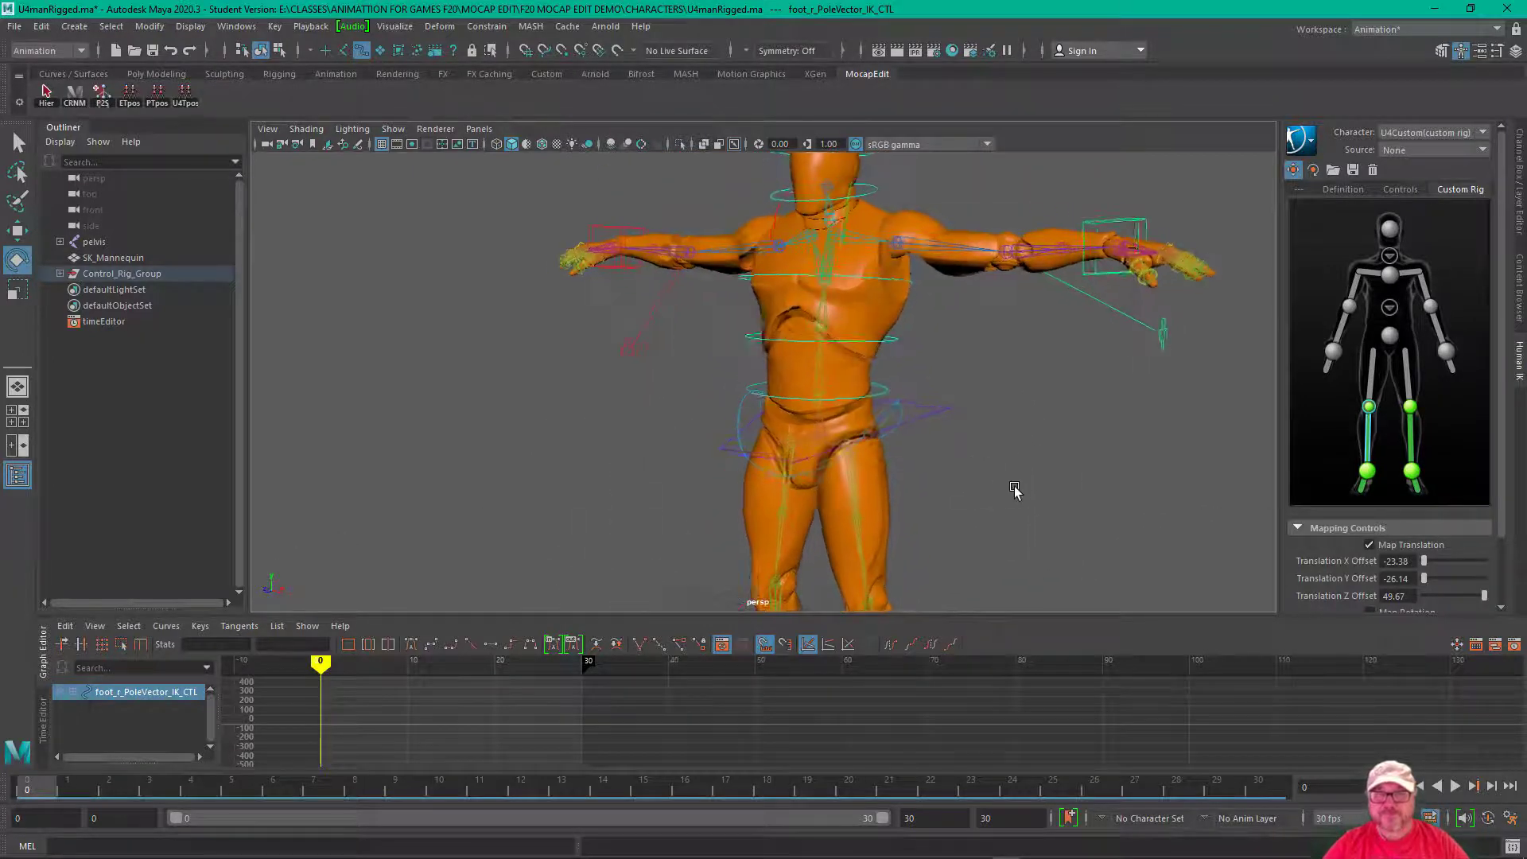
{"action": "scroll", "coordinate": [1025, 489], "scroll_direction": "up", "scroll_amount": 4}
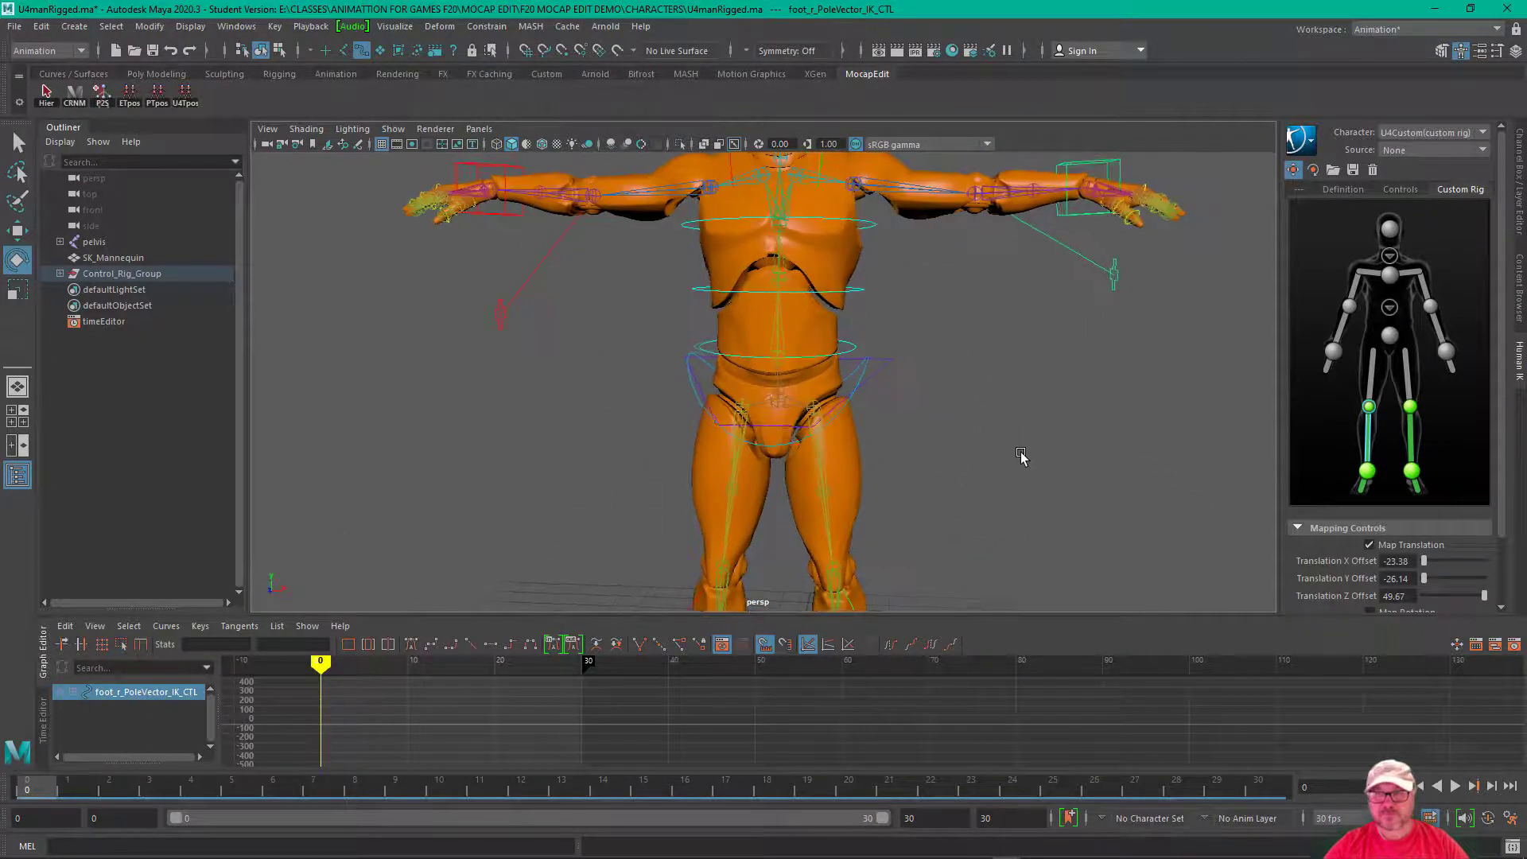
Step: Assign pelvis_COG_Spline_IK_CTL to the rig's Hips slot
{"action": "left_click", "coordinate": [890, 378]}
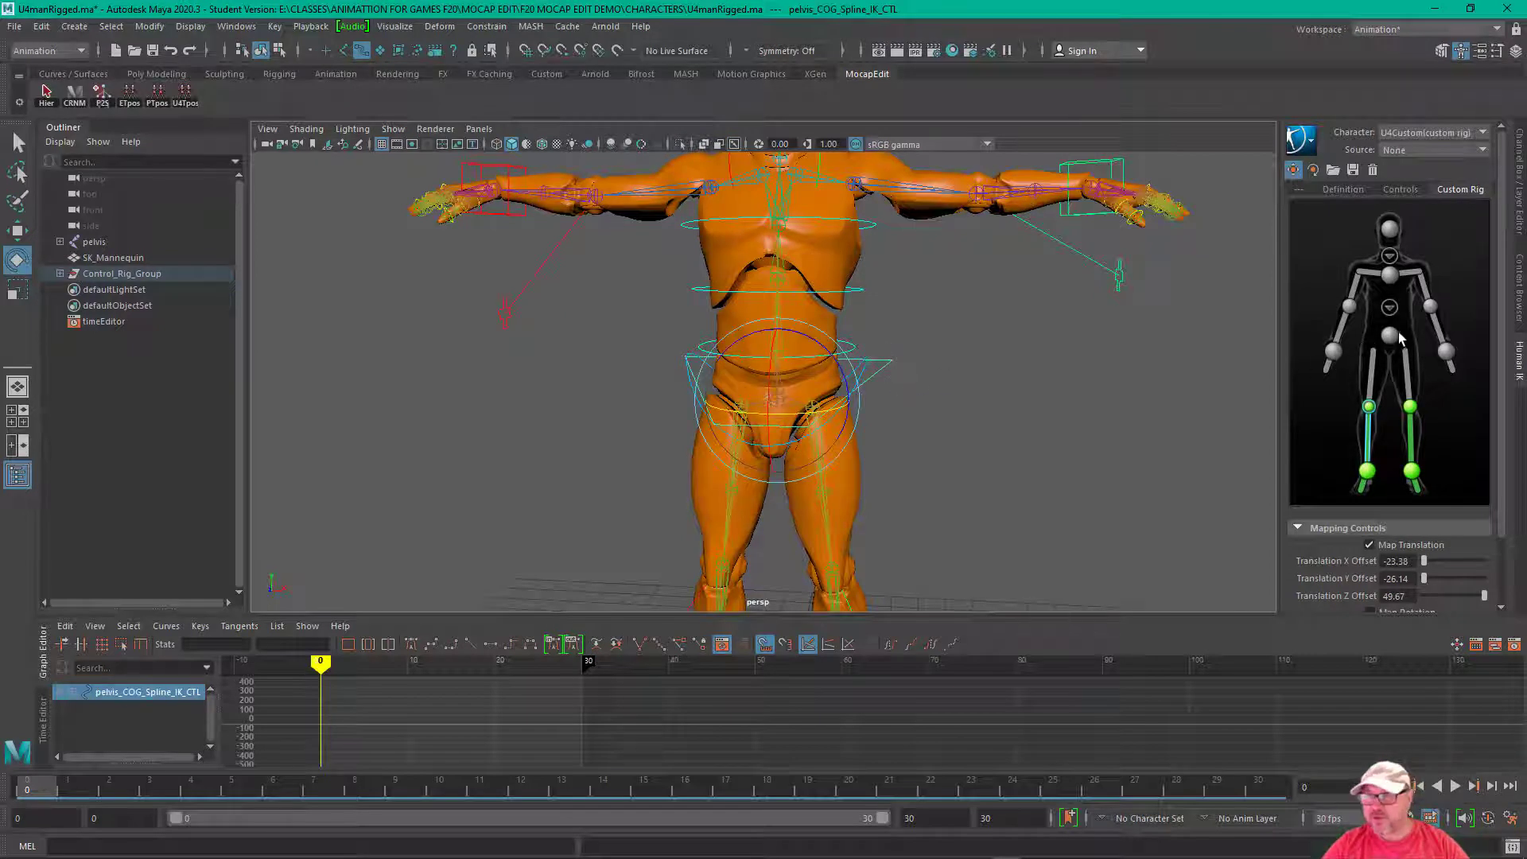
{"action": "right_click", "coordinate": [1393, 338]}
{"action": "left_click", "coordinate": [1418, 350]}
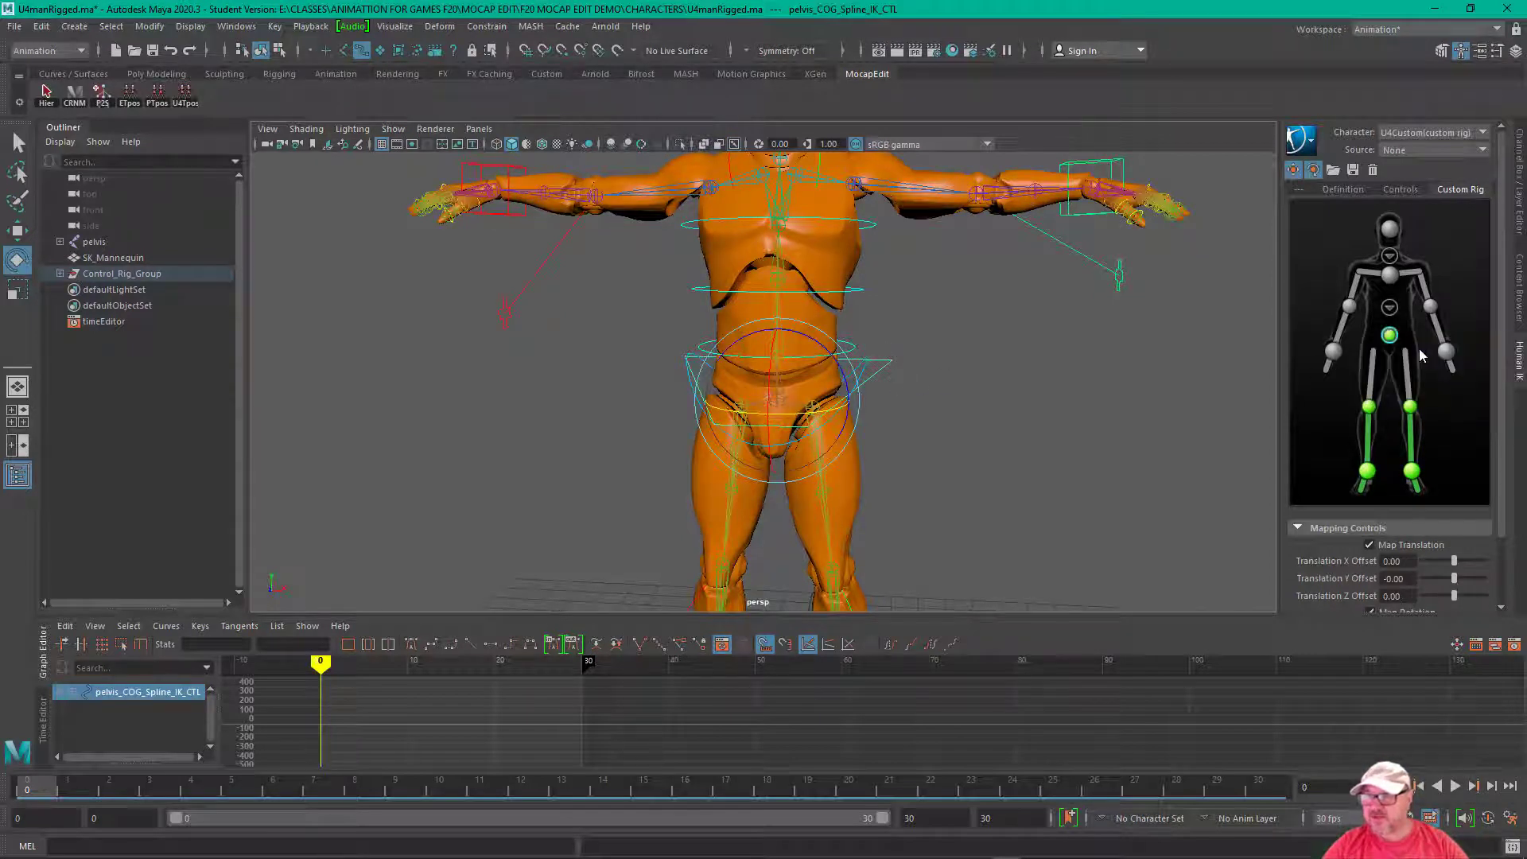
{"action": "right_click_drag", "start_coordinate": [1015, 480], "coordinate": [898, 509], "text": "alt"}
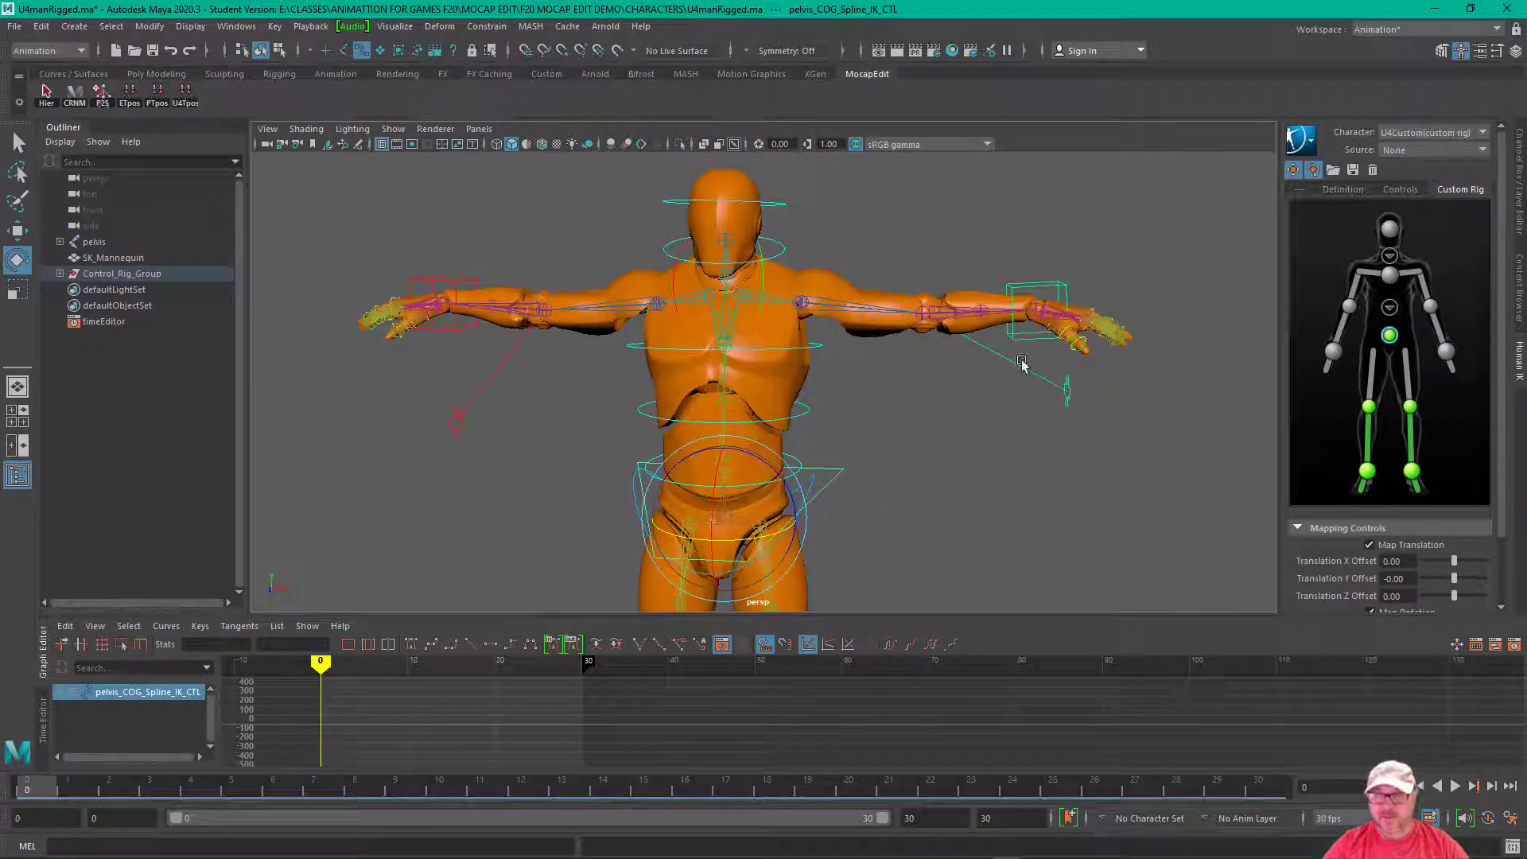
Step: Map hand_l_IK_CTL and hand_r_IK_CTL to the left and right hand effectors
{"action": "left_click", "coordinate": [1063, 287]}
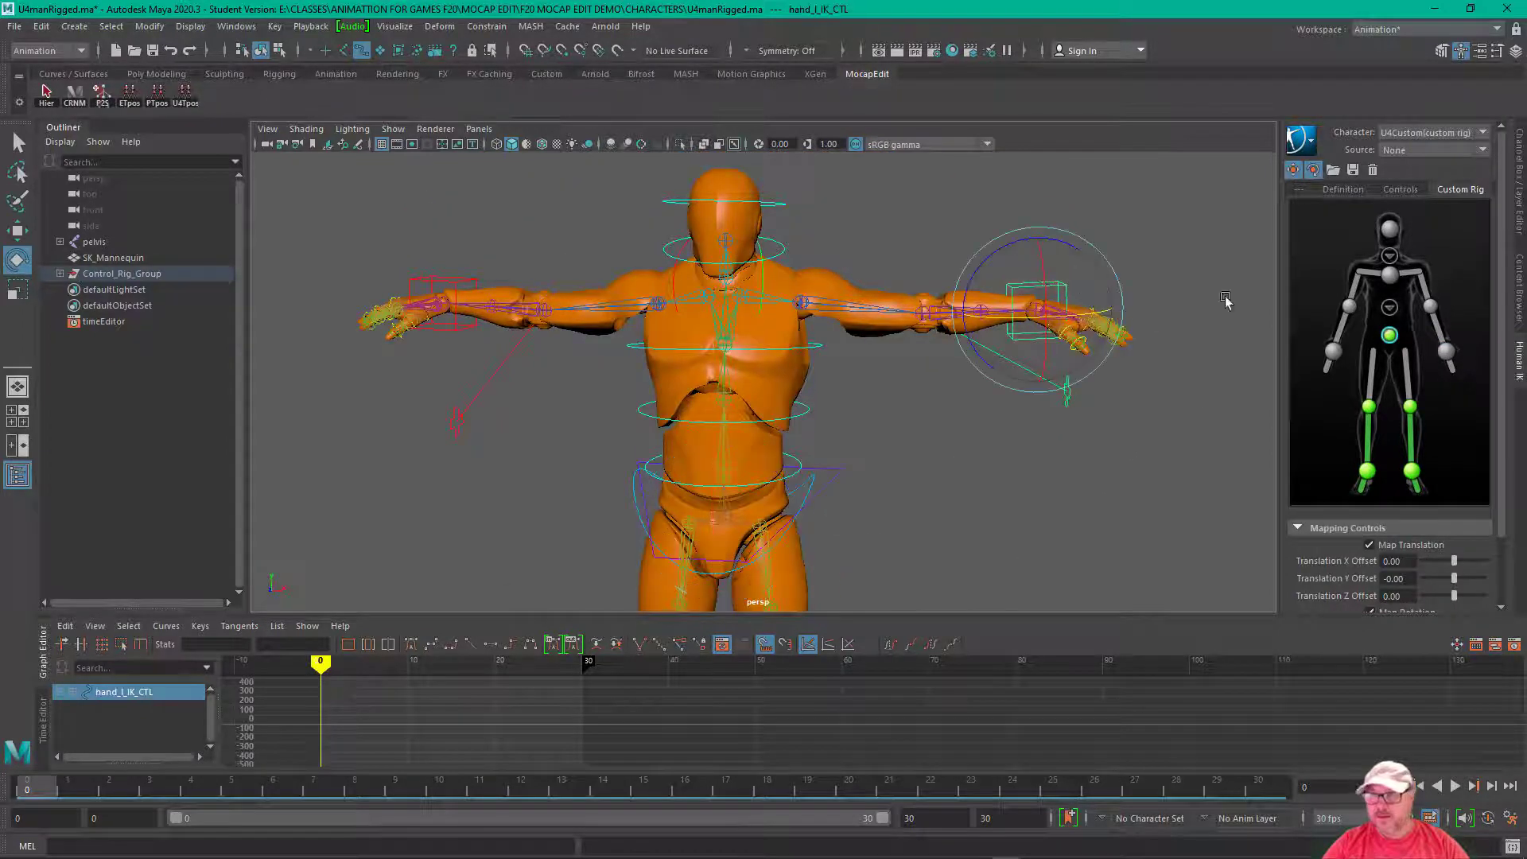
{"action": "right_click", "coordinate": [1447, 351]}
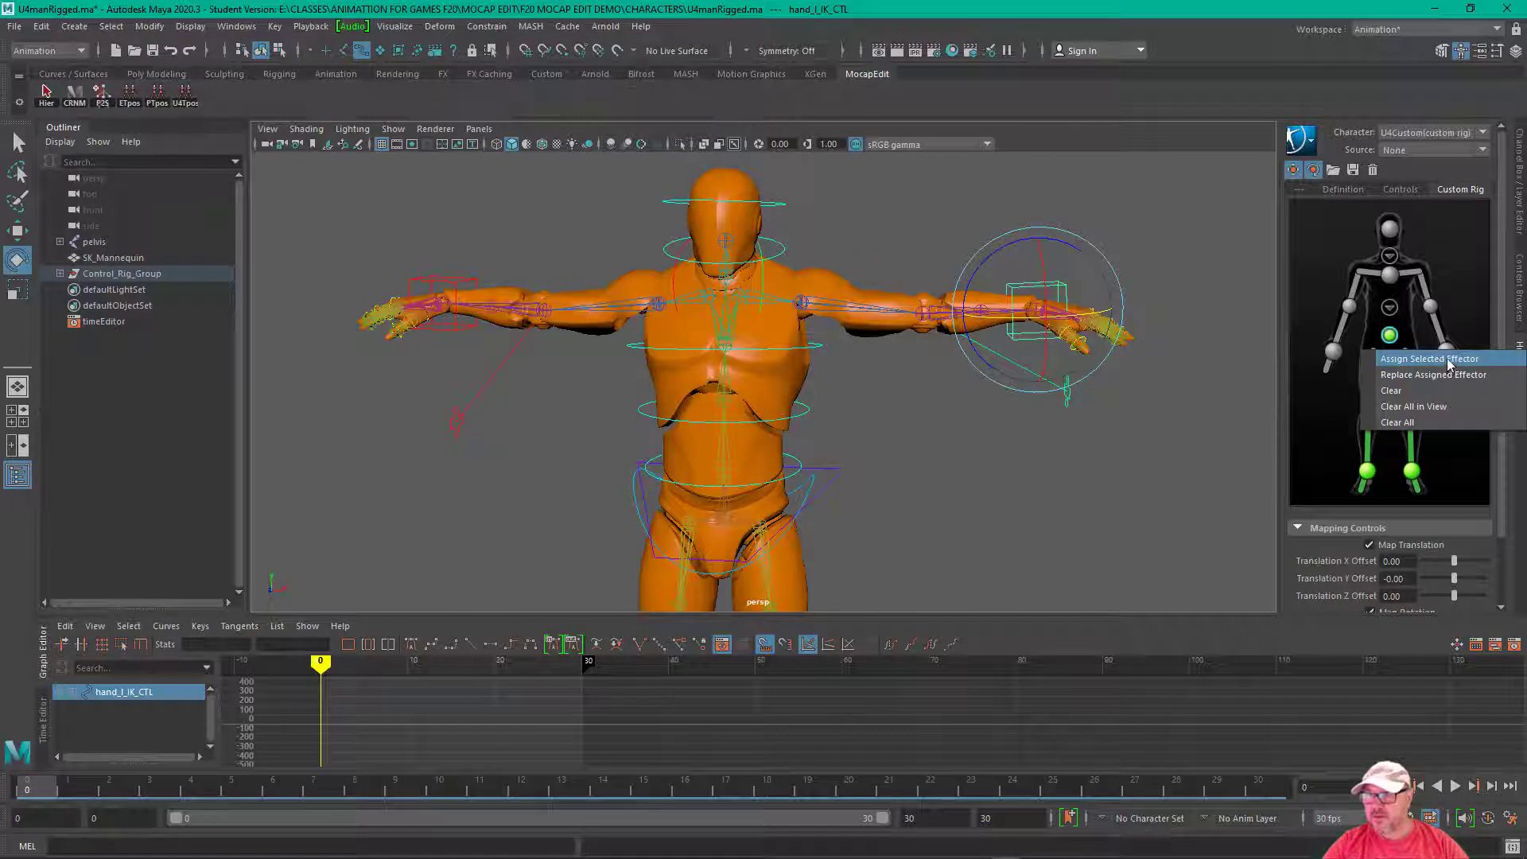
{"action": "left_click", "coordinate": [1449, 359]}
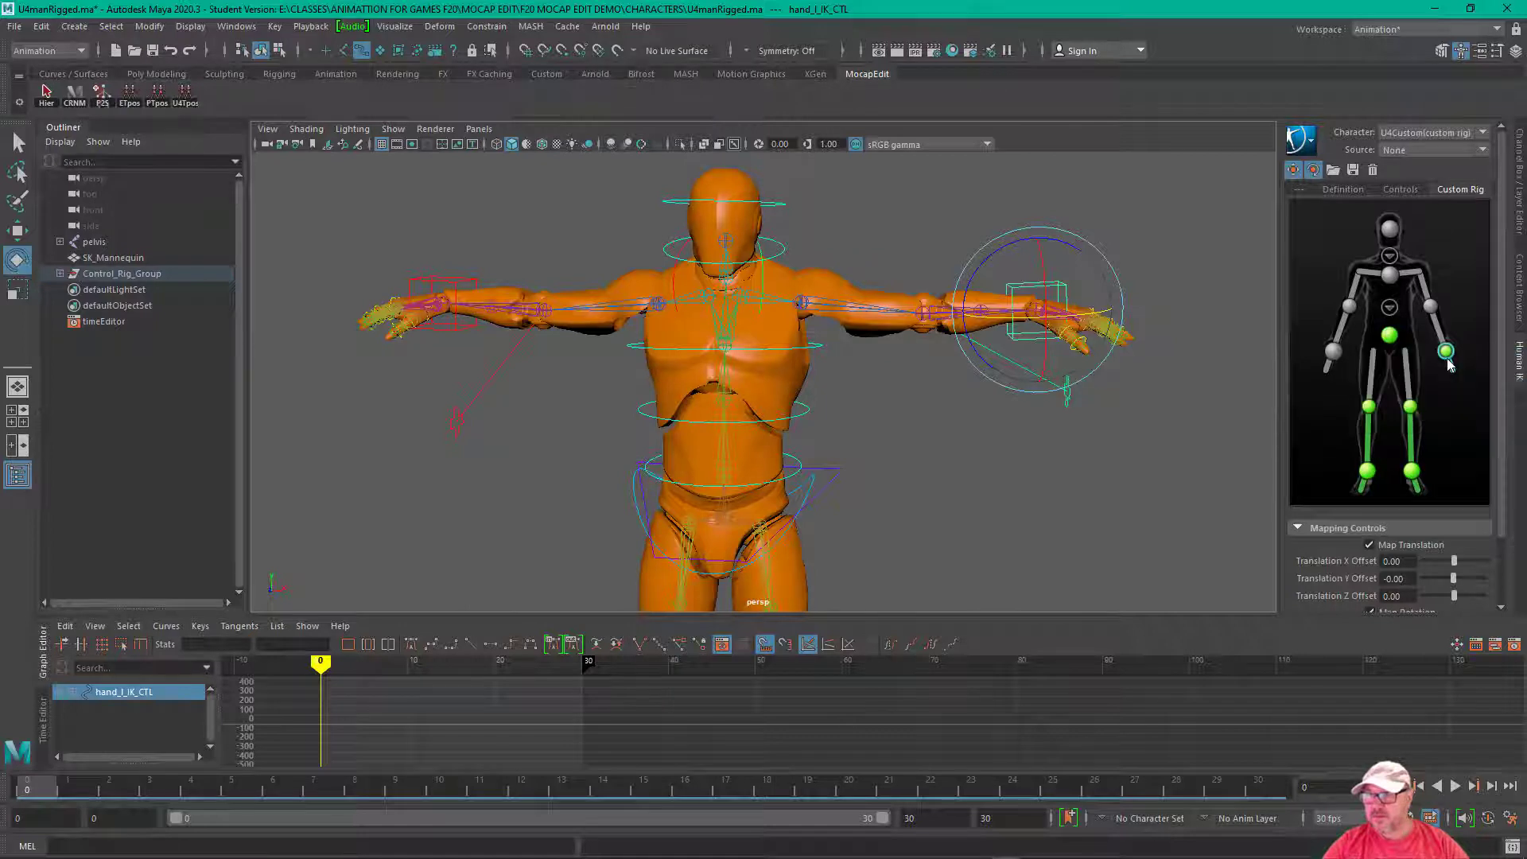
{"action": "left_click", "coordinate": [1211, 265]}
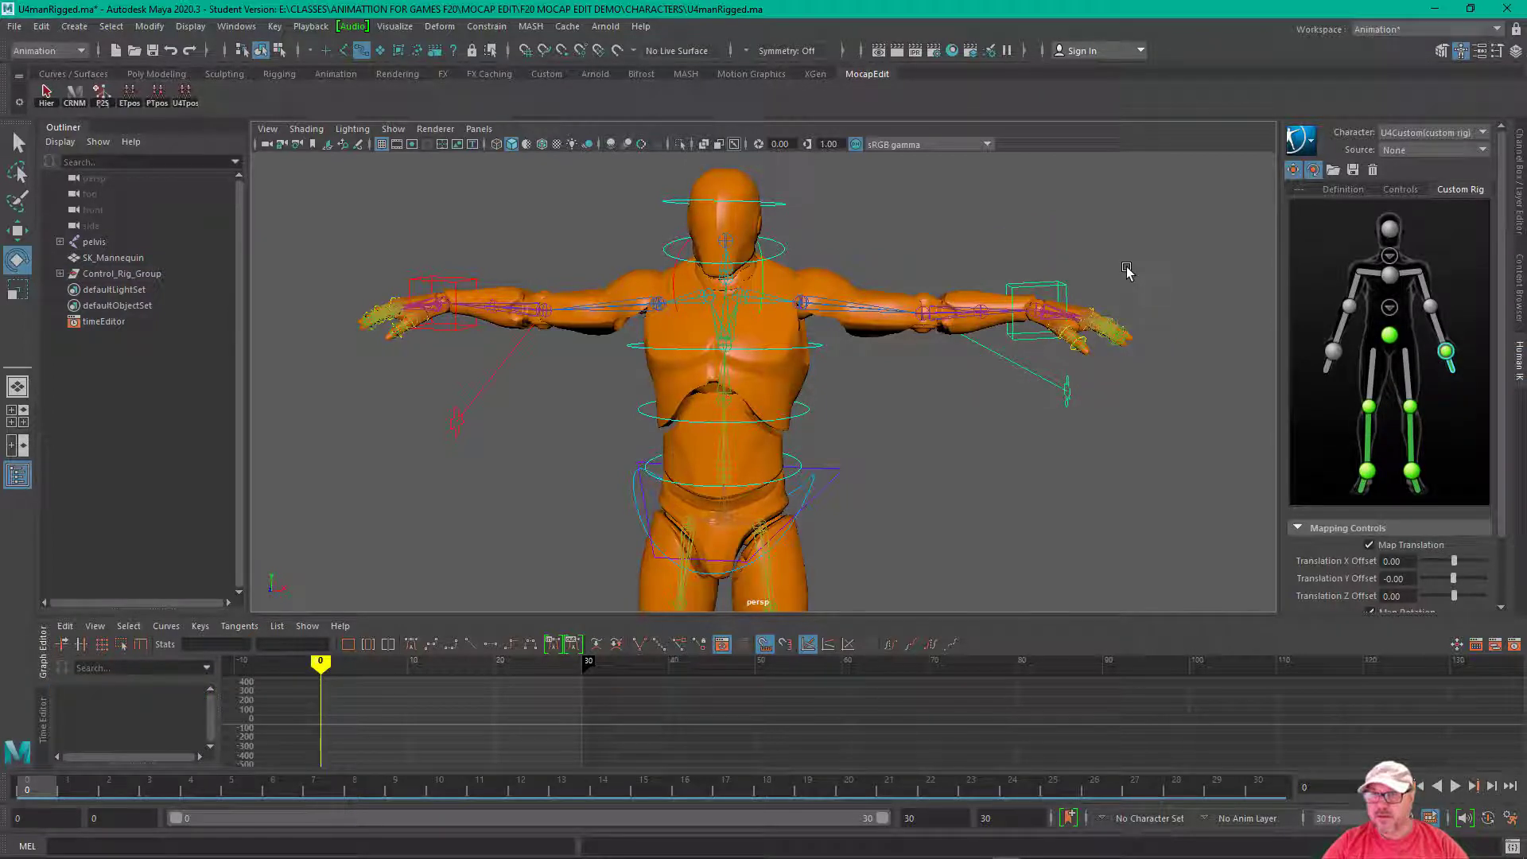
{"action": "left_click", "coordinate": [466, 285]}
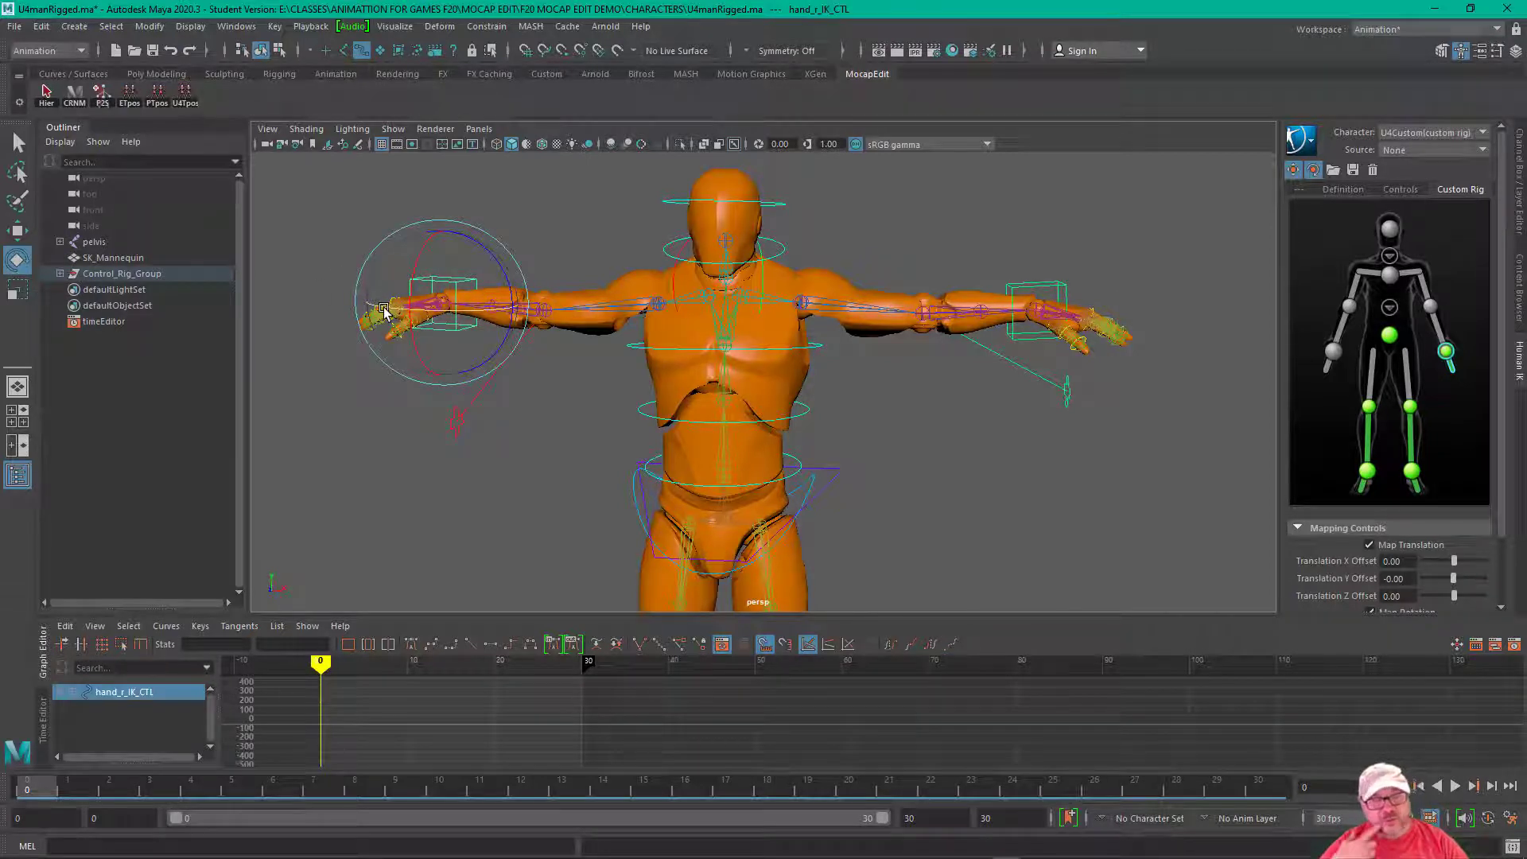
{"action": "right_click", "coordinate": [1341, 359]}
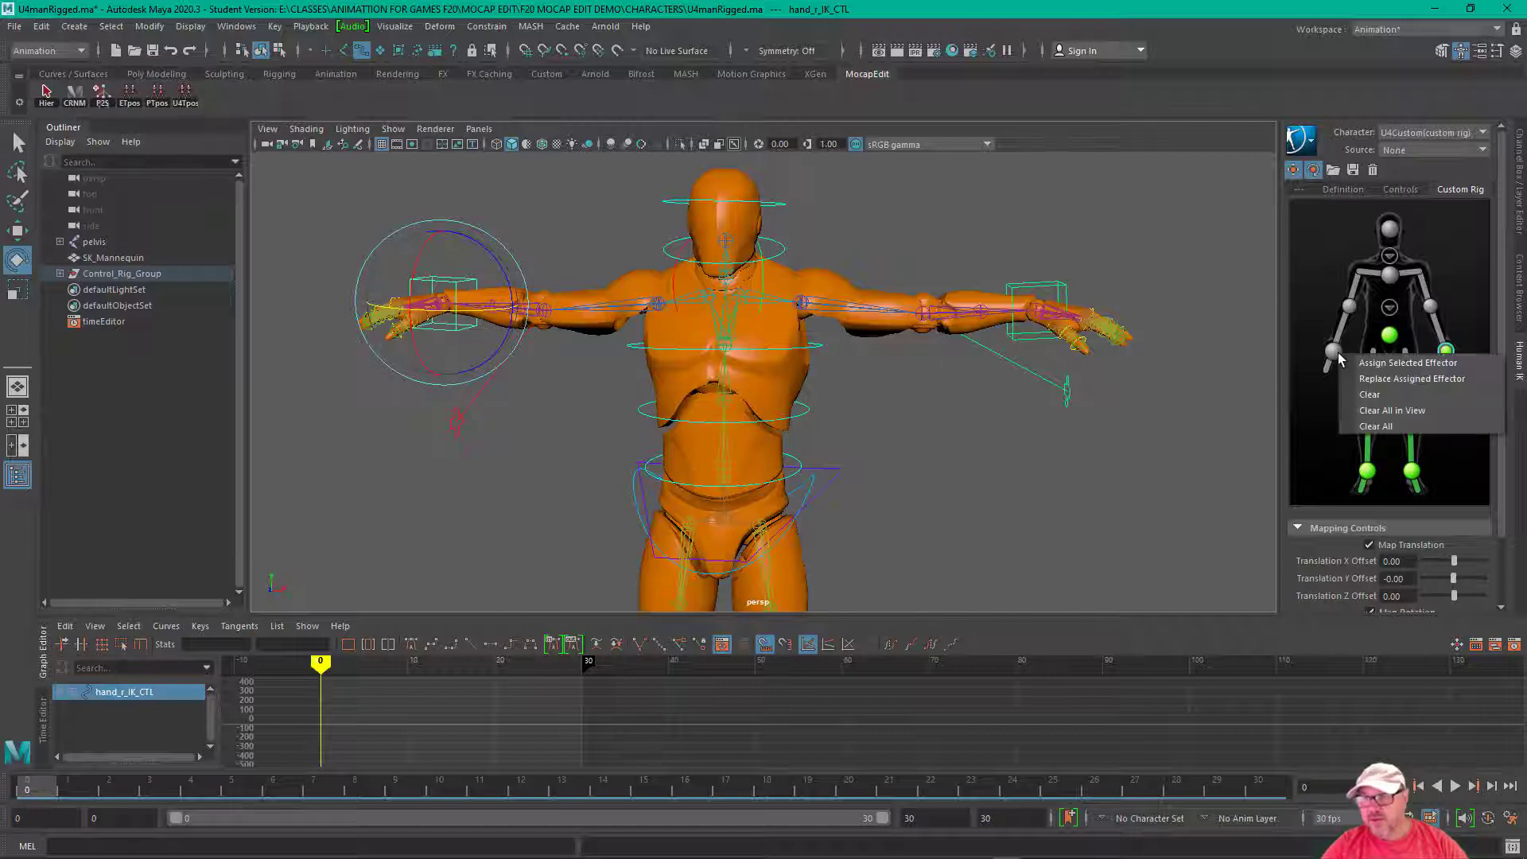
{"action": "left_click", "coordinate": [1395, 366]}
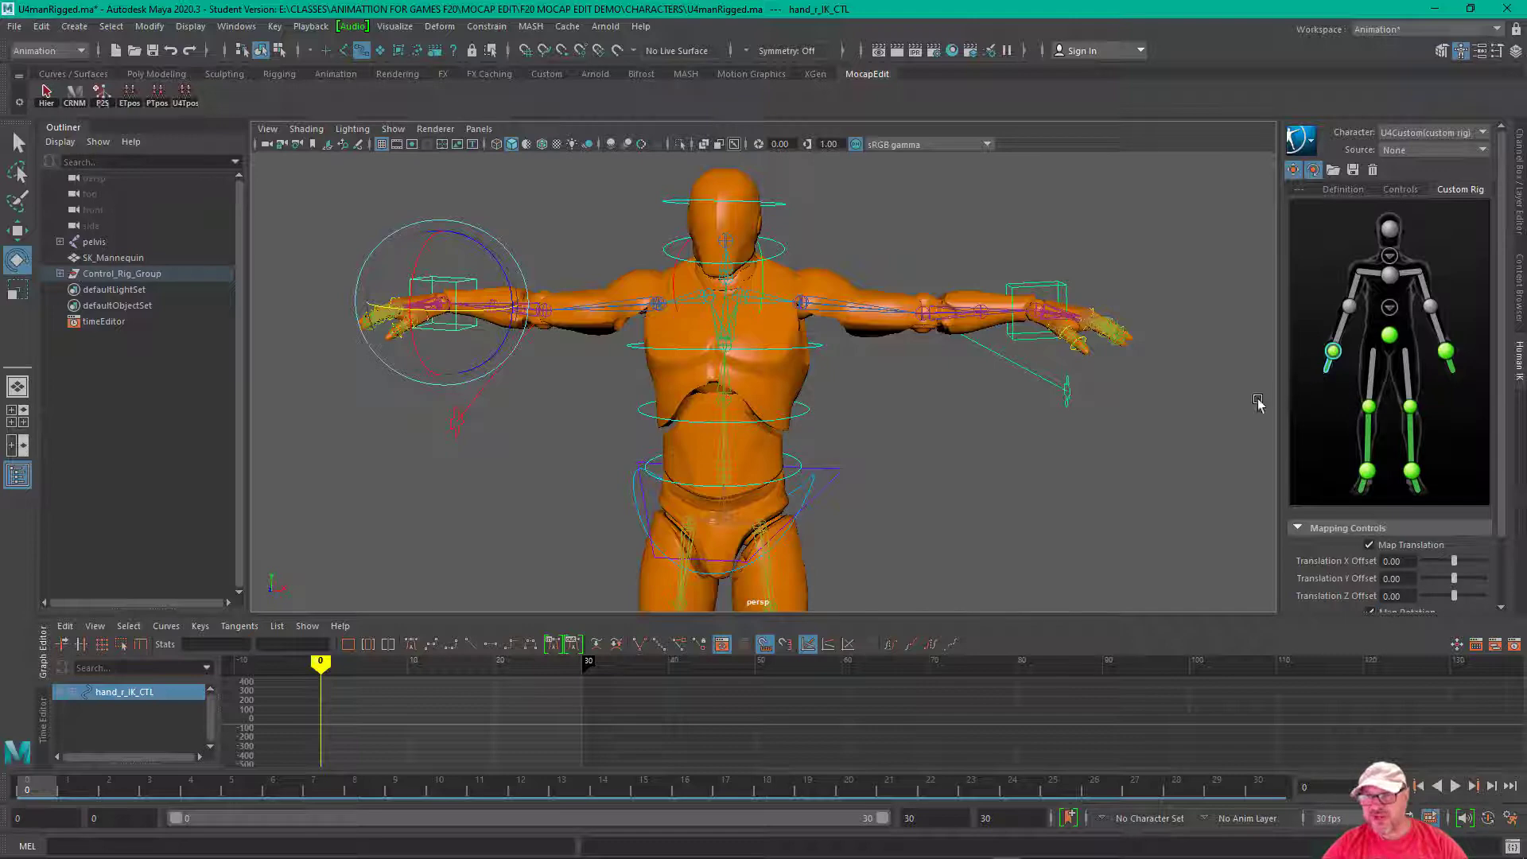
{"action": "mouse_move", "coordinate": [1012, 545]}
{"action": "left_mouse_down", "text": "alt"}
{"action": "mouse_move", "coordinate": [1016, 604]}
{"action": "mouse_move", "coordinate": [931, 525]}
{"action": "mouse_move", "coordinate": [992, 528]}
{"action": "left_mouse_up", "text": "alt"}
Step: Assign the left and right arm pole-vector controls to the elbows, ignoring locked attributes
{"action": "left_click", "coordinate": [1081, 407]}
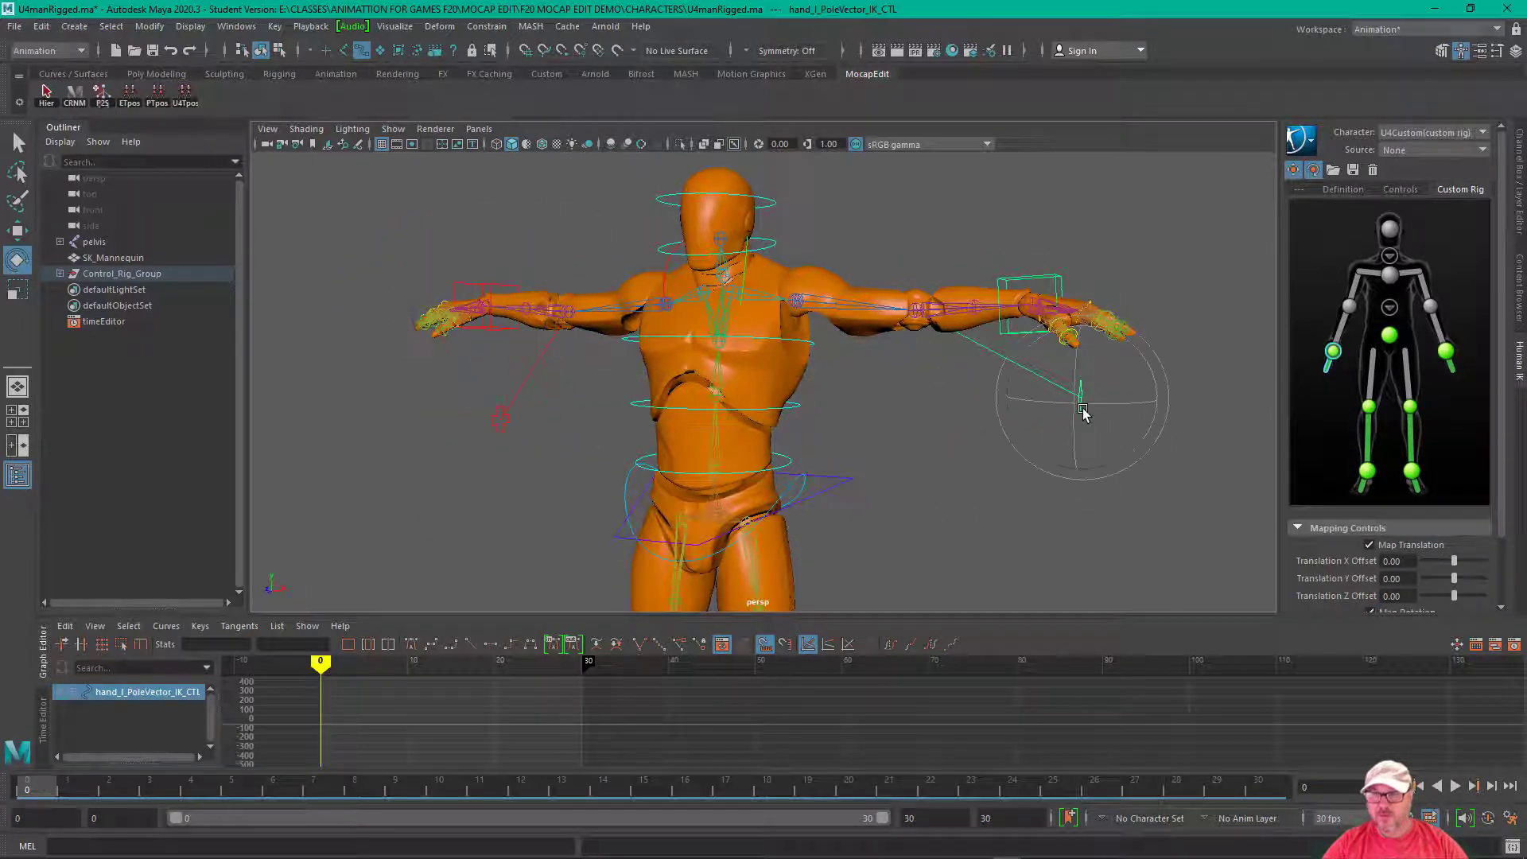
{"action": "left_click", "coordinate": [1429, 308]}
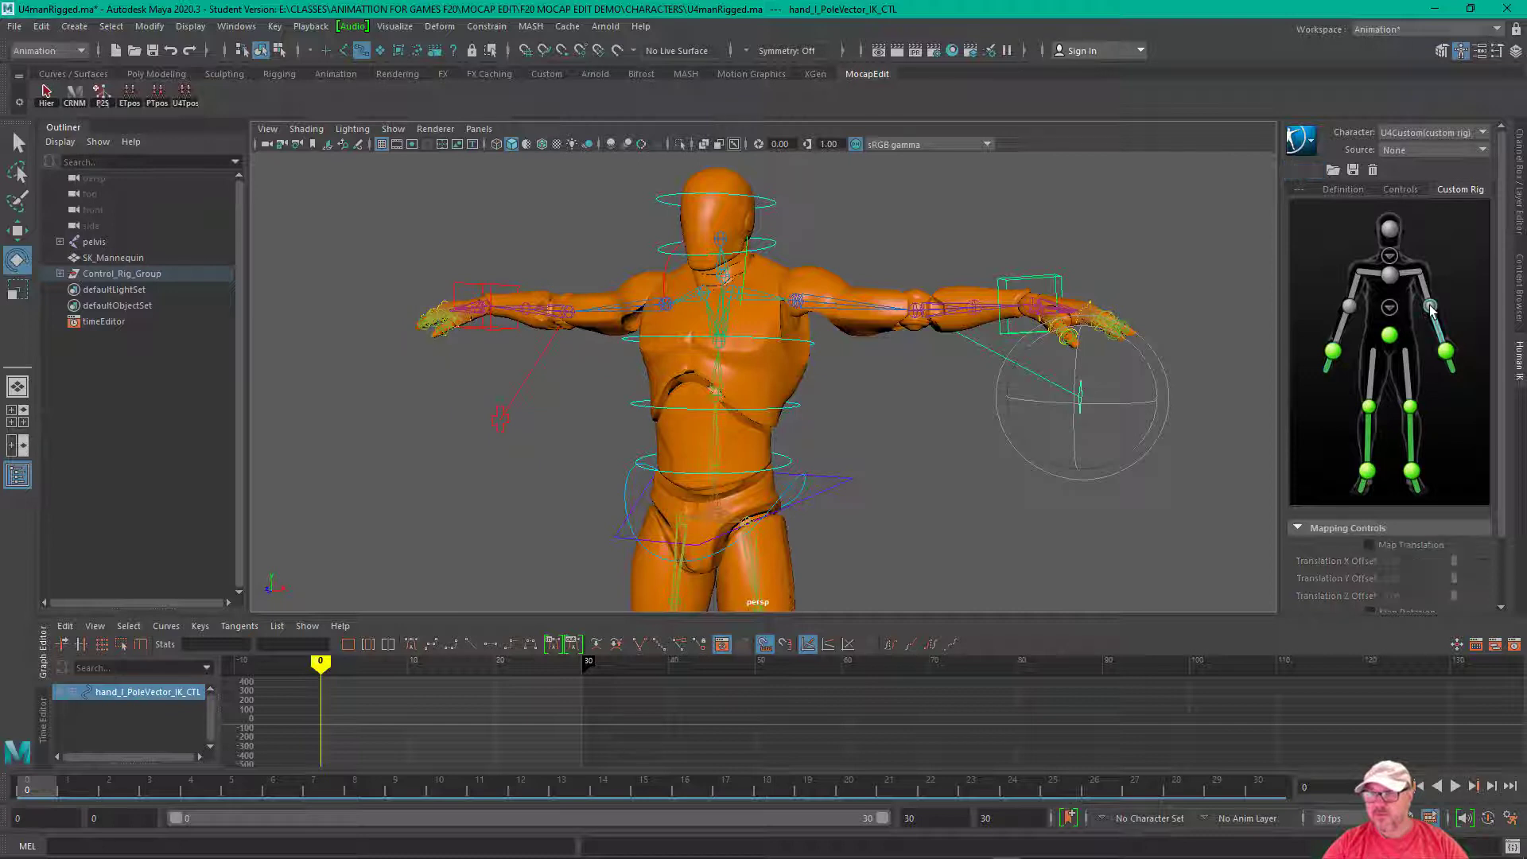
{"action": "right_click", "coordinate": [1429, 308]}
{"action": "left_click", "coordinate": [1436, 313]}
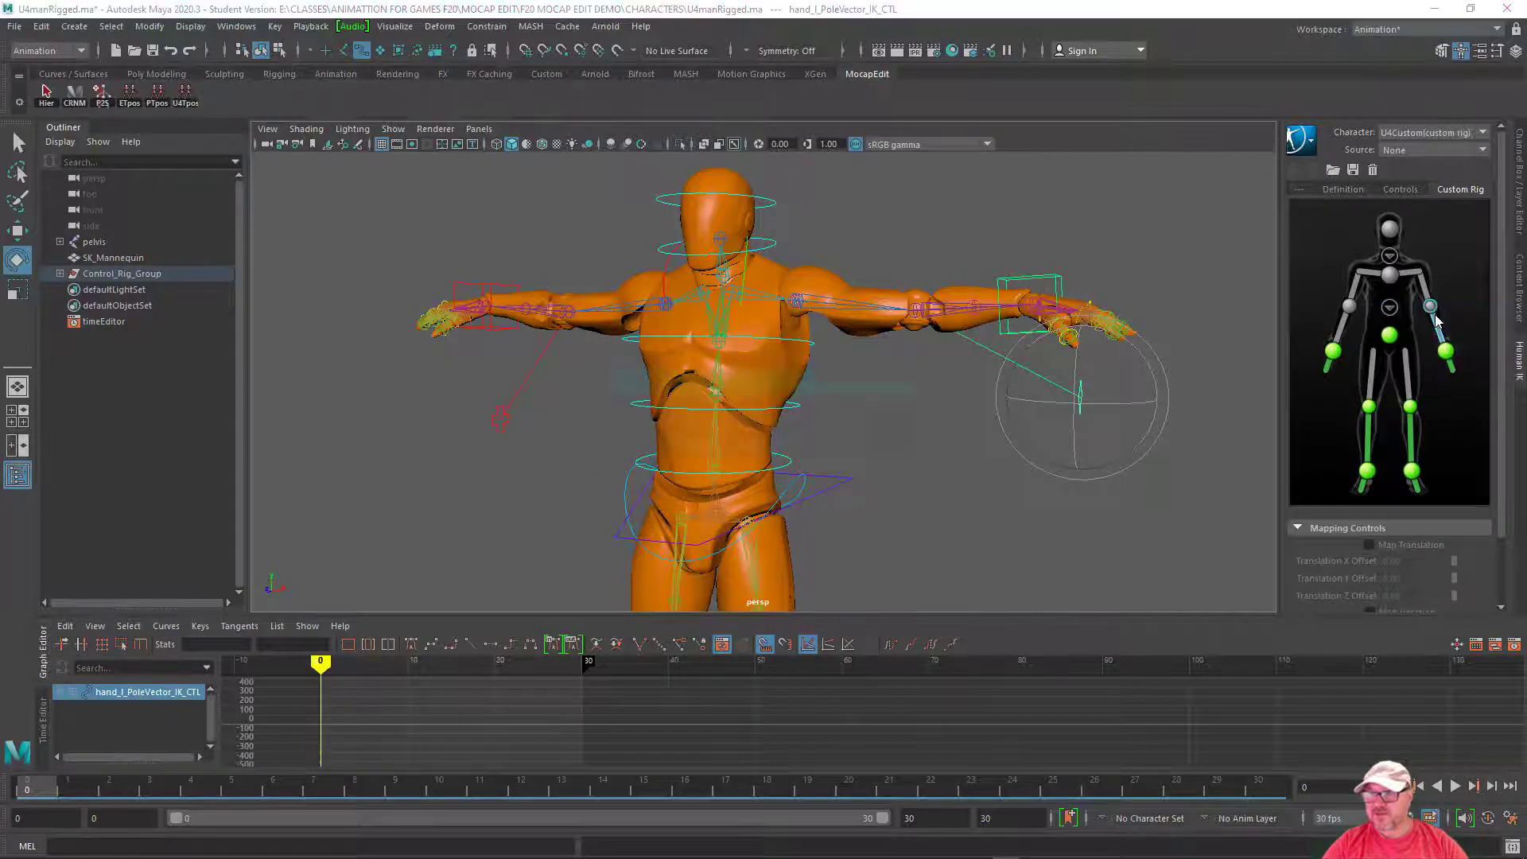
{"action": "left_click", "coordinate": [693, 447]}
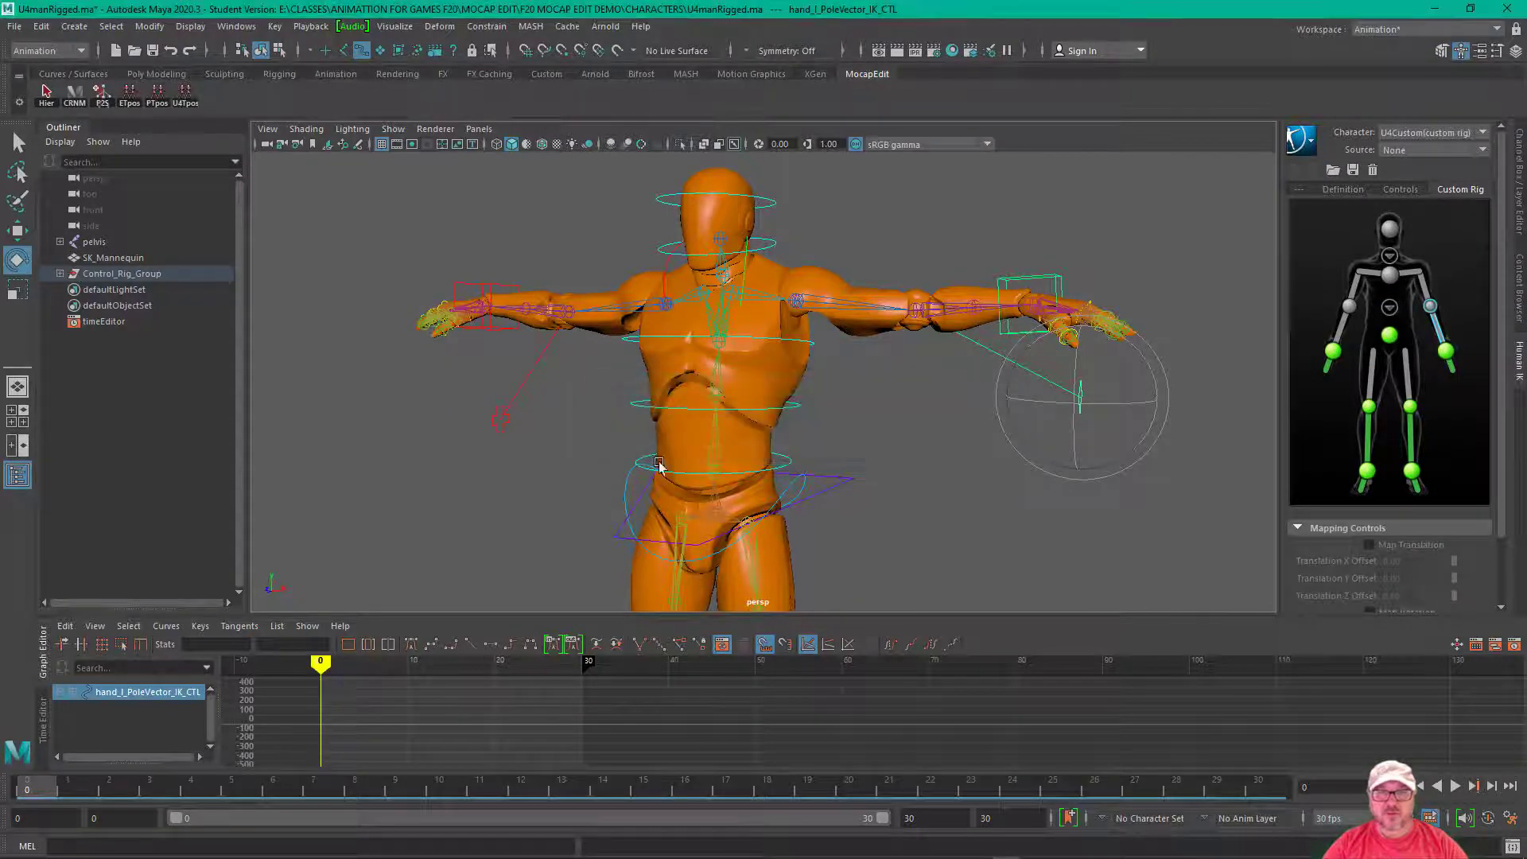
{"action": "left_click", "coordinate": [499, 420]}
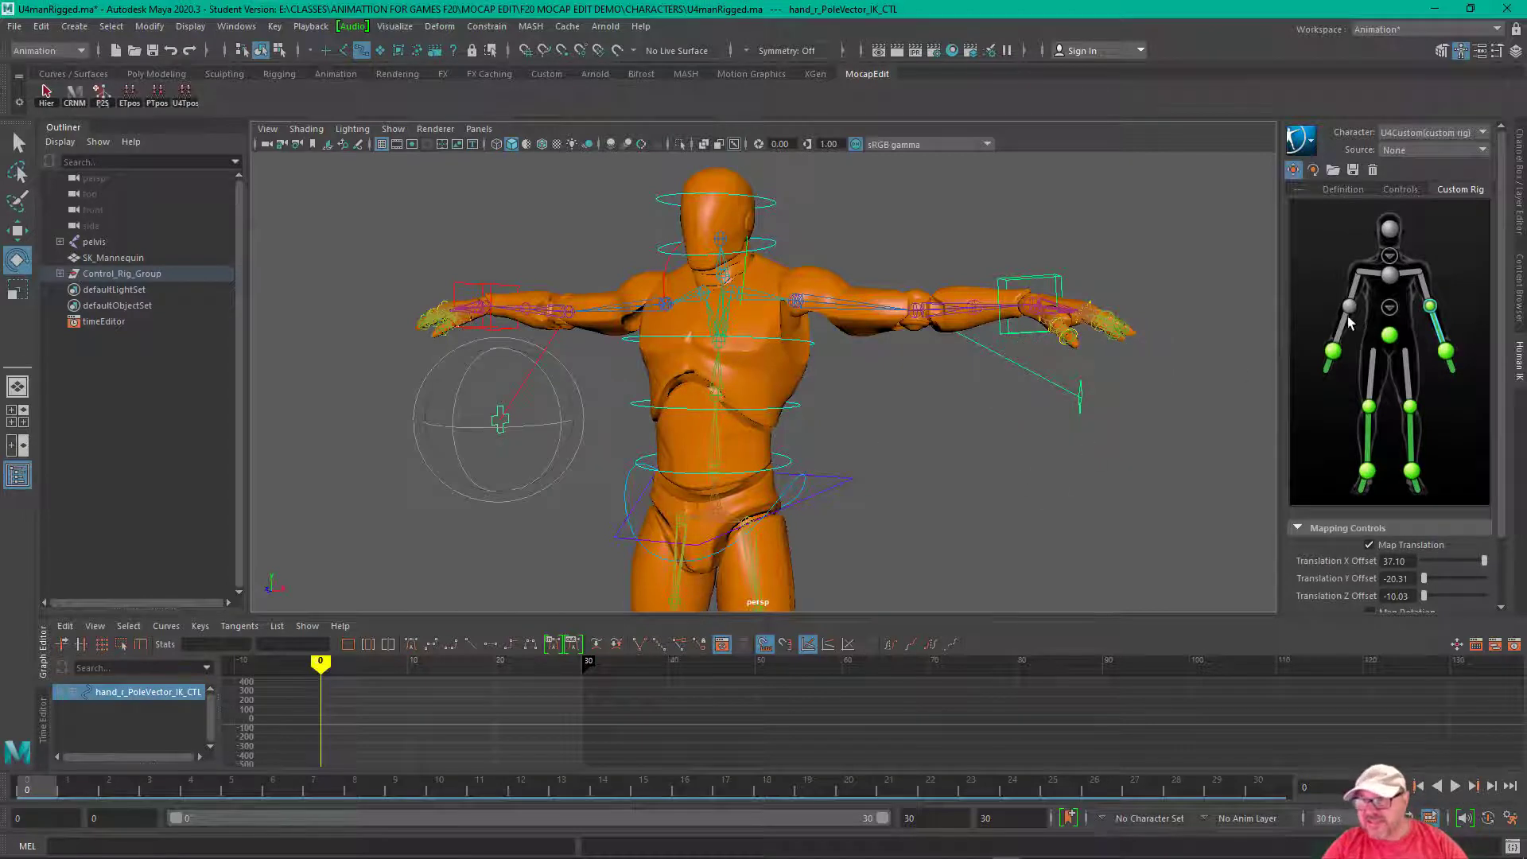
{"action": "right_click", "coordinate": [1349, 310]}
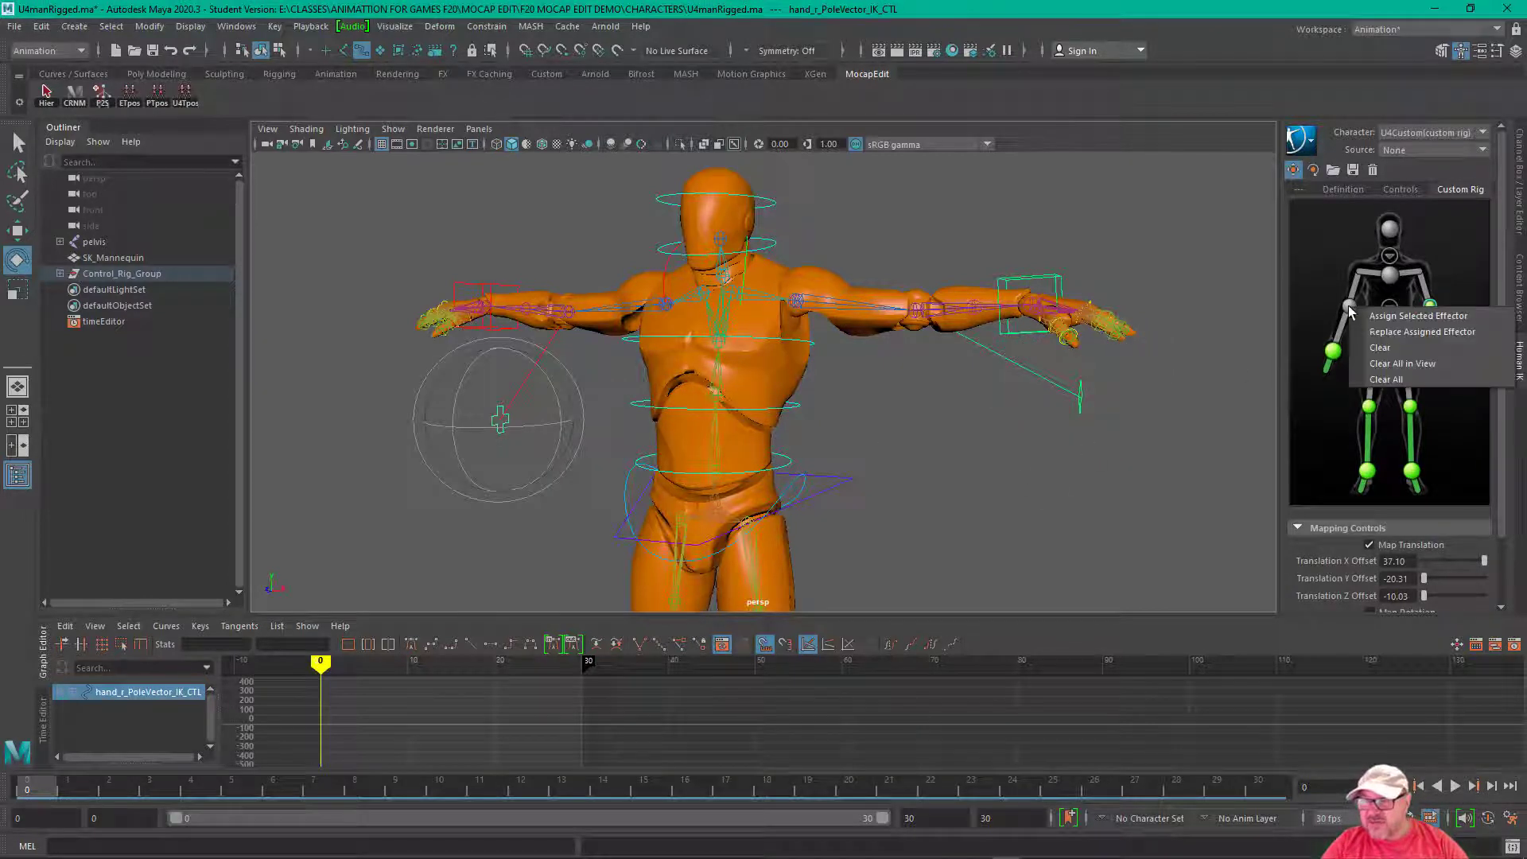
{"action": "left_click", "coordinate": [1390, 318]}
{"action": "left_click", "coordinate": [693, 447]}
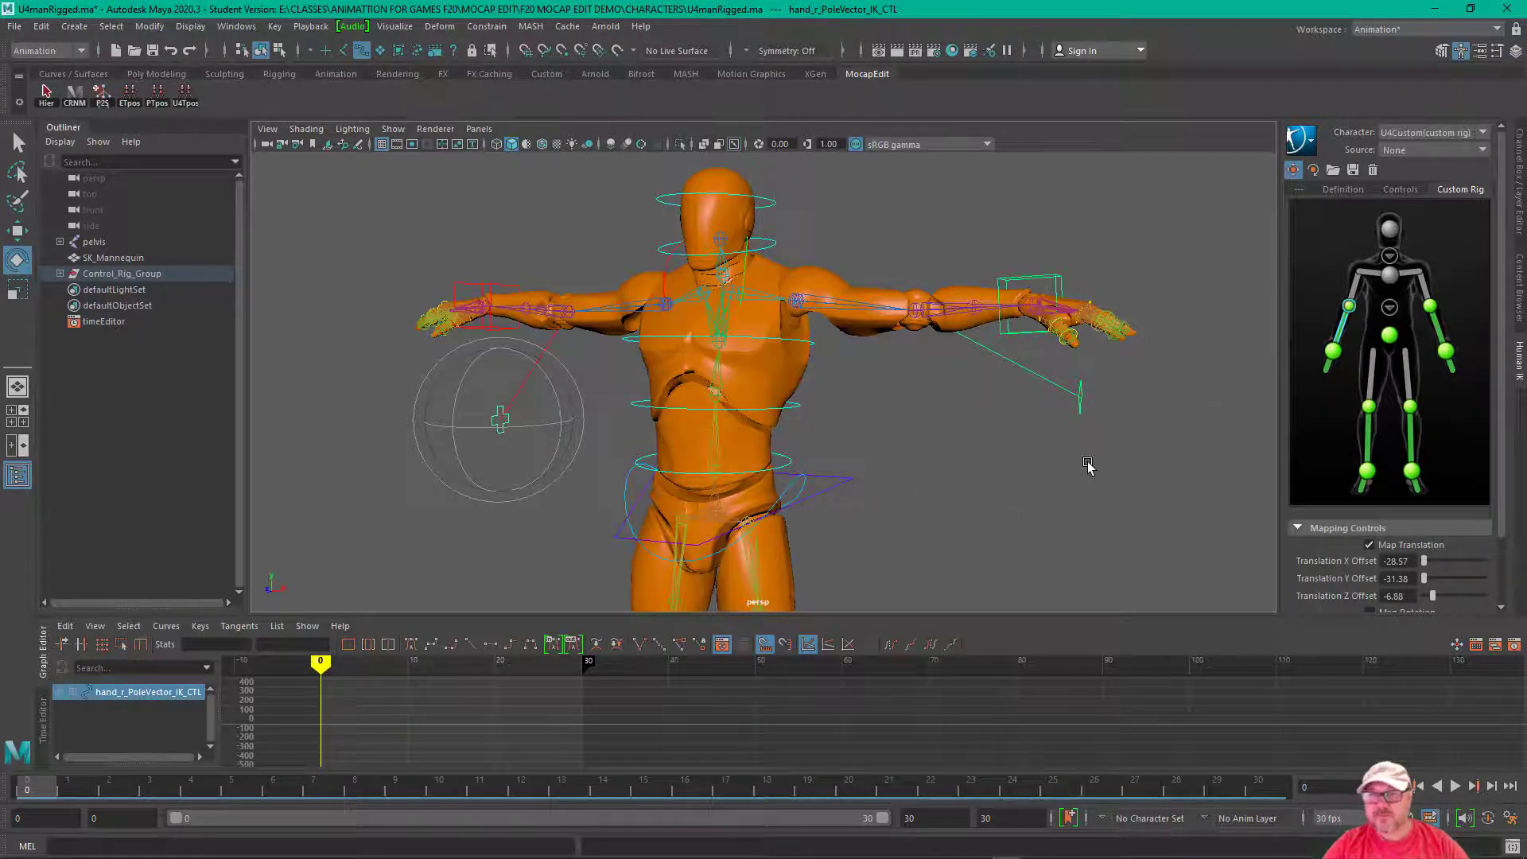
Step: Map spine_01, spine_02 and spine_03_FK_CTL to the three lowest spine segments
{"action": "left_click", "coordinate": [1390, 314]}
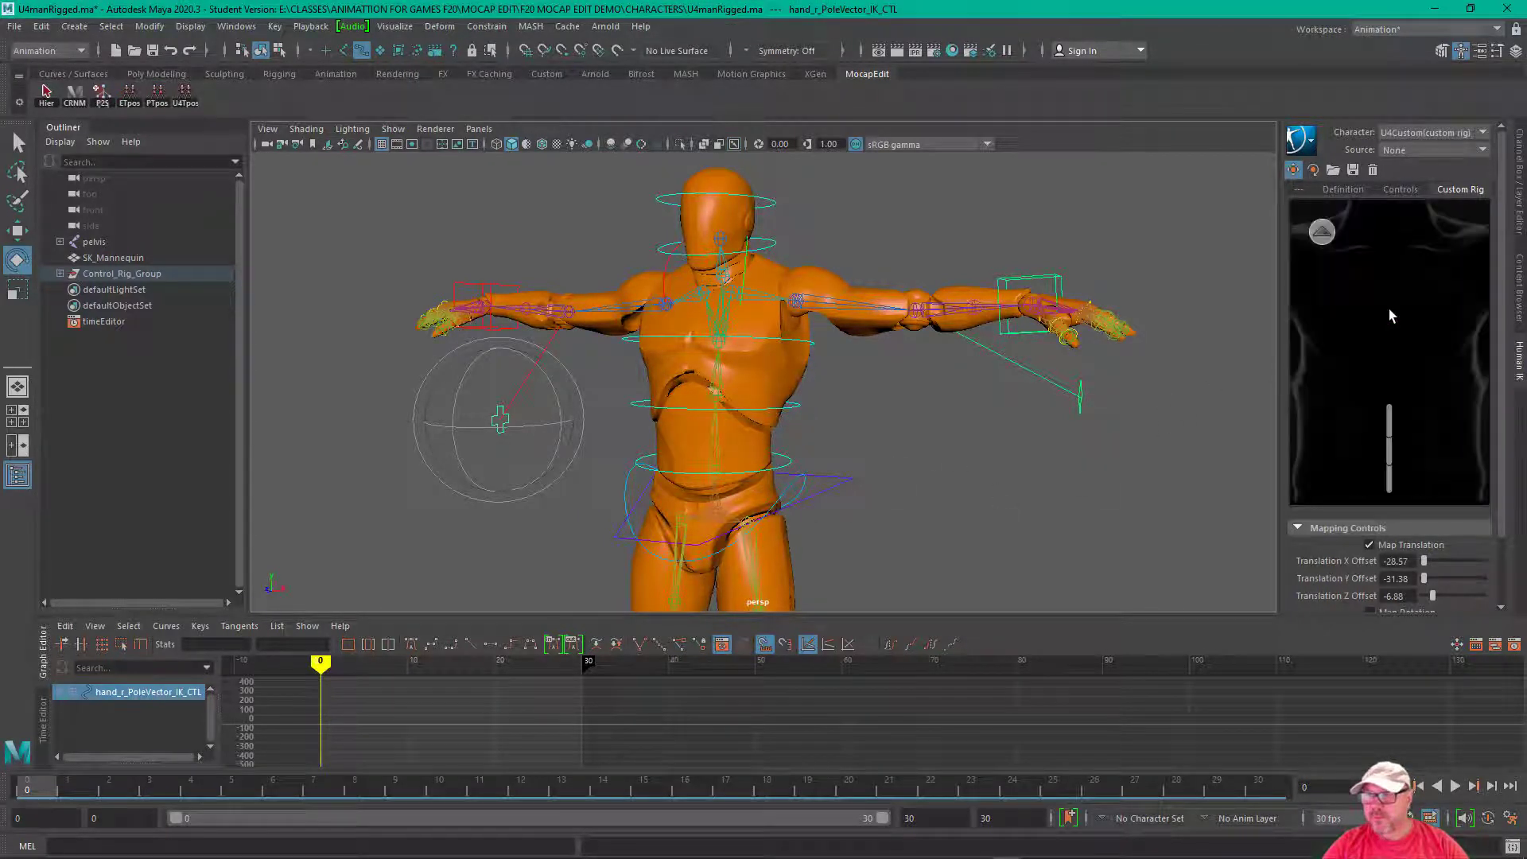
{"action": "left_click", "coordinate": [1389, 487]}
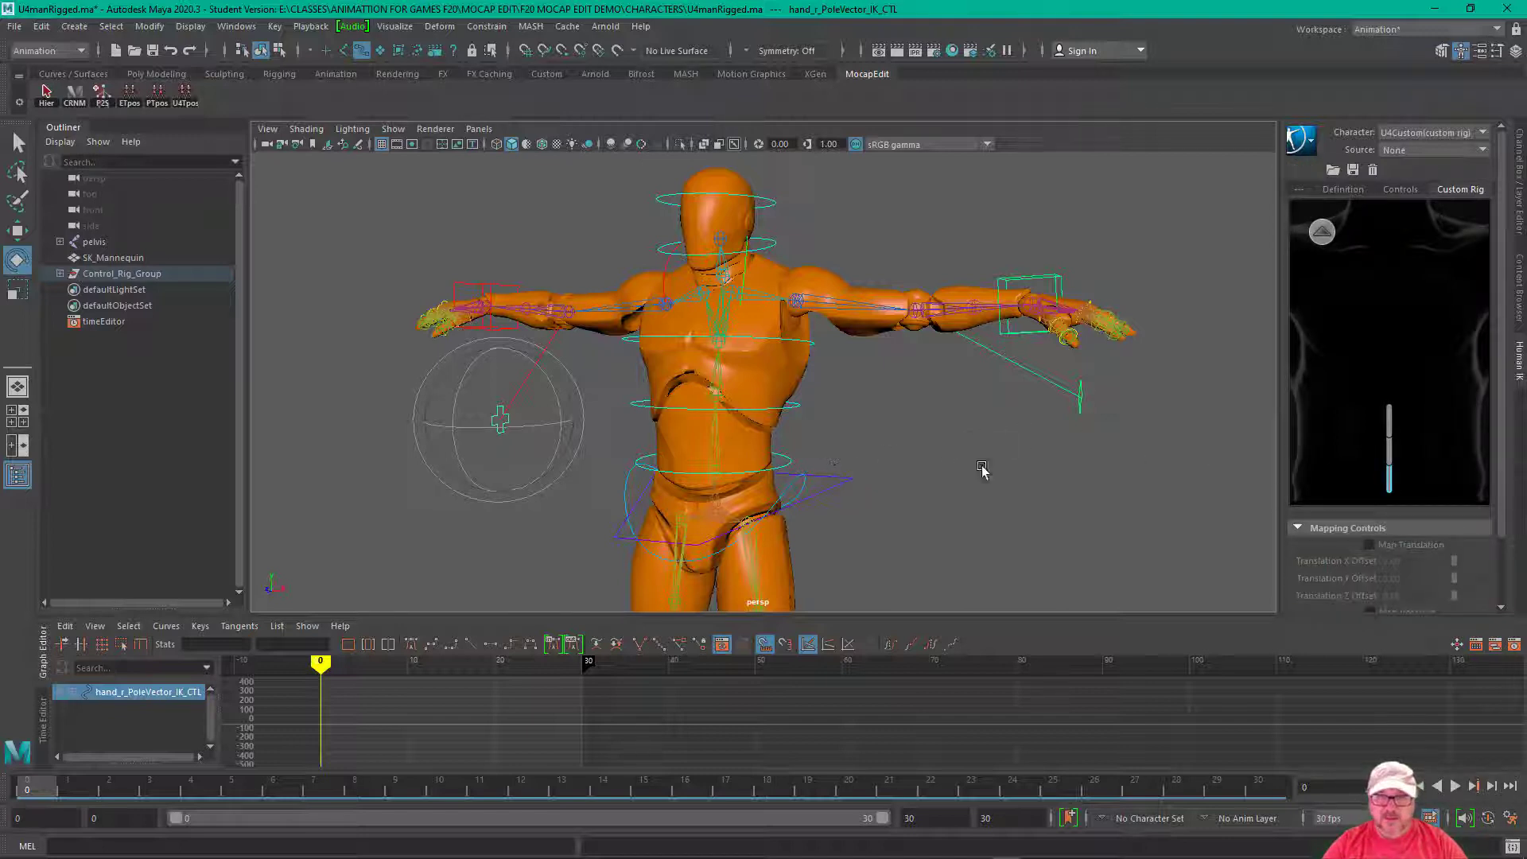
{"action": "left_click", "coordinate": [812, 464]}
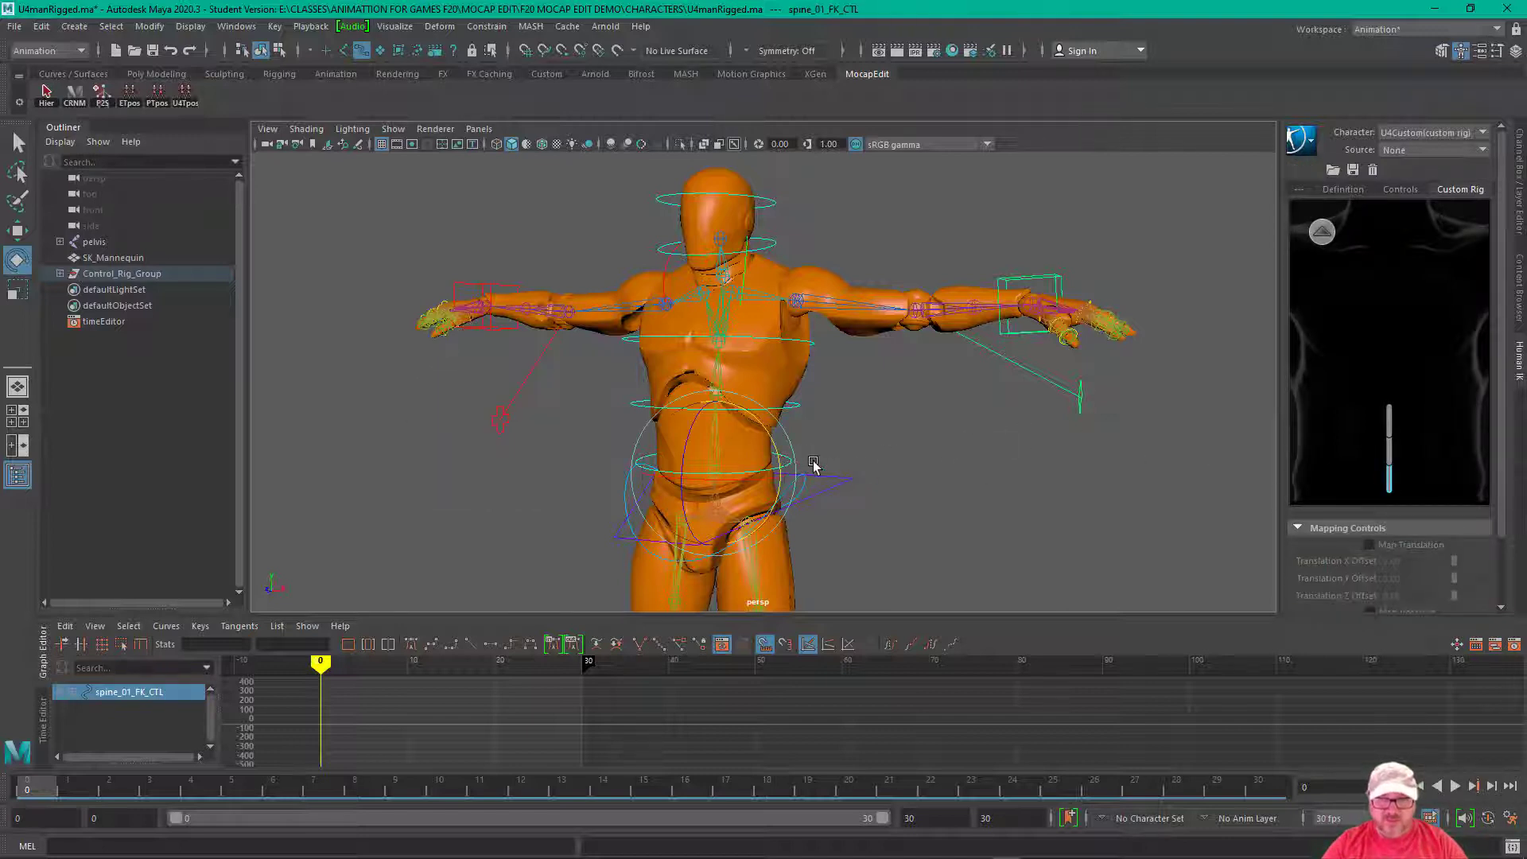
{"action": "right_click", "coordinate": [1389, 487]}
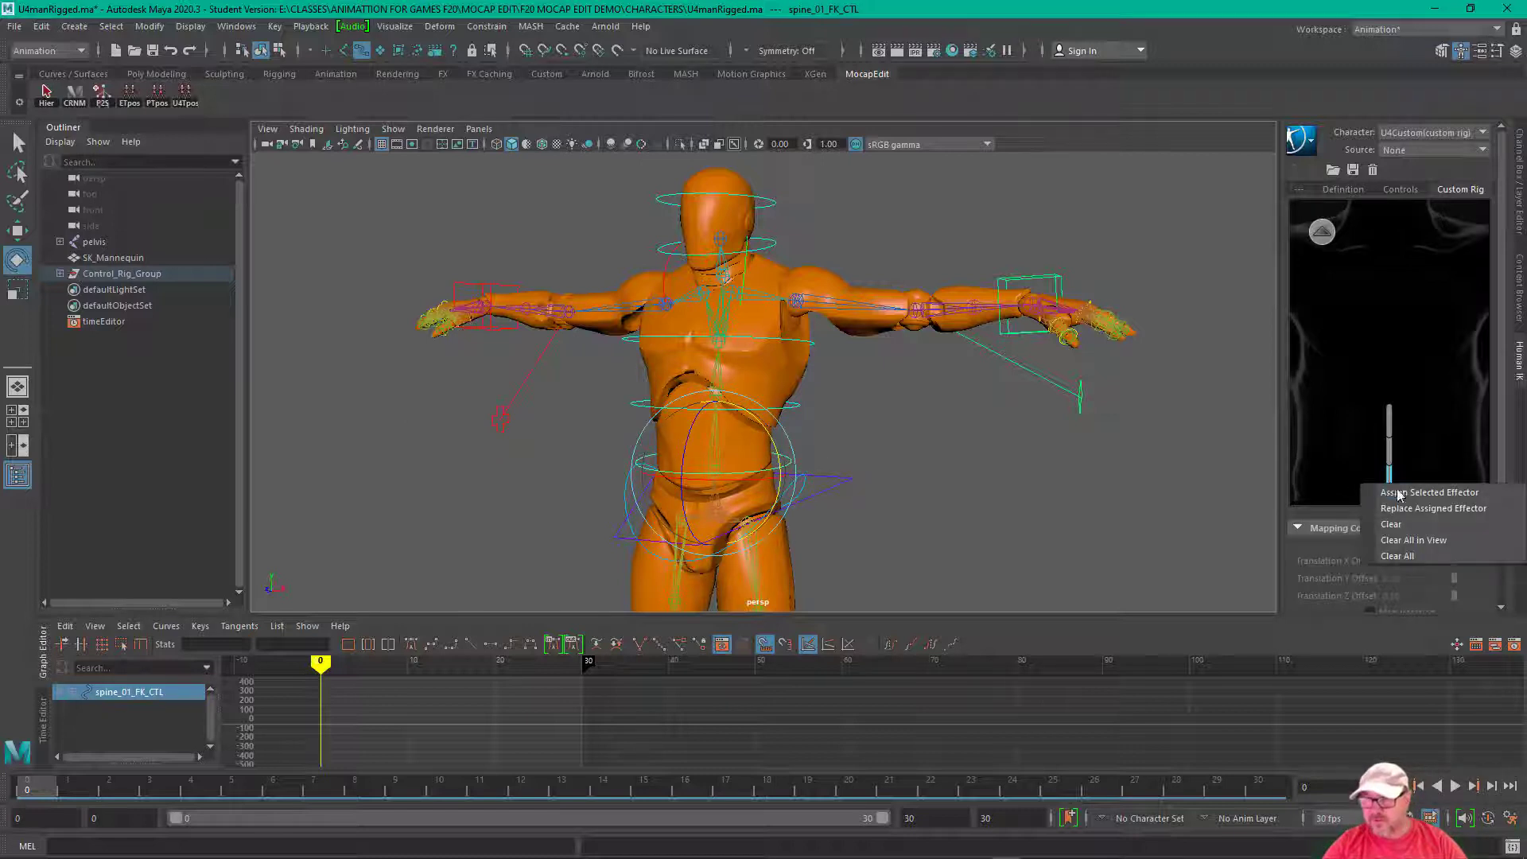
{"action": "left_click", "coordinate": [1404, 496]}
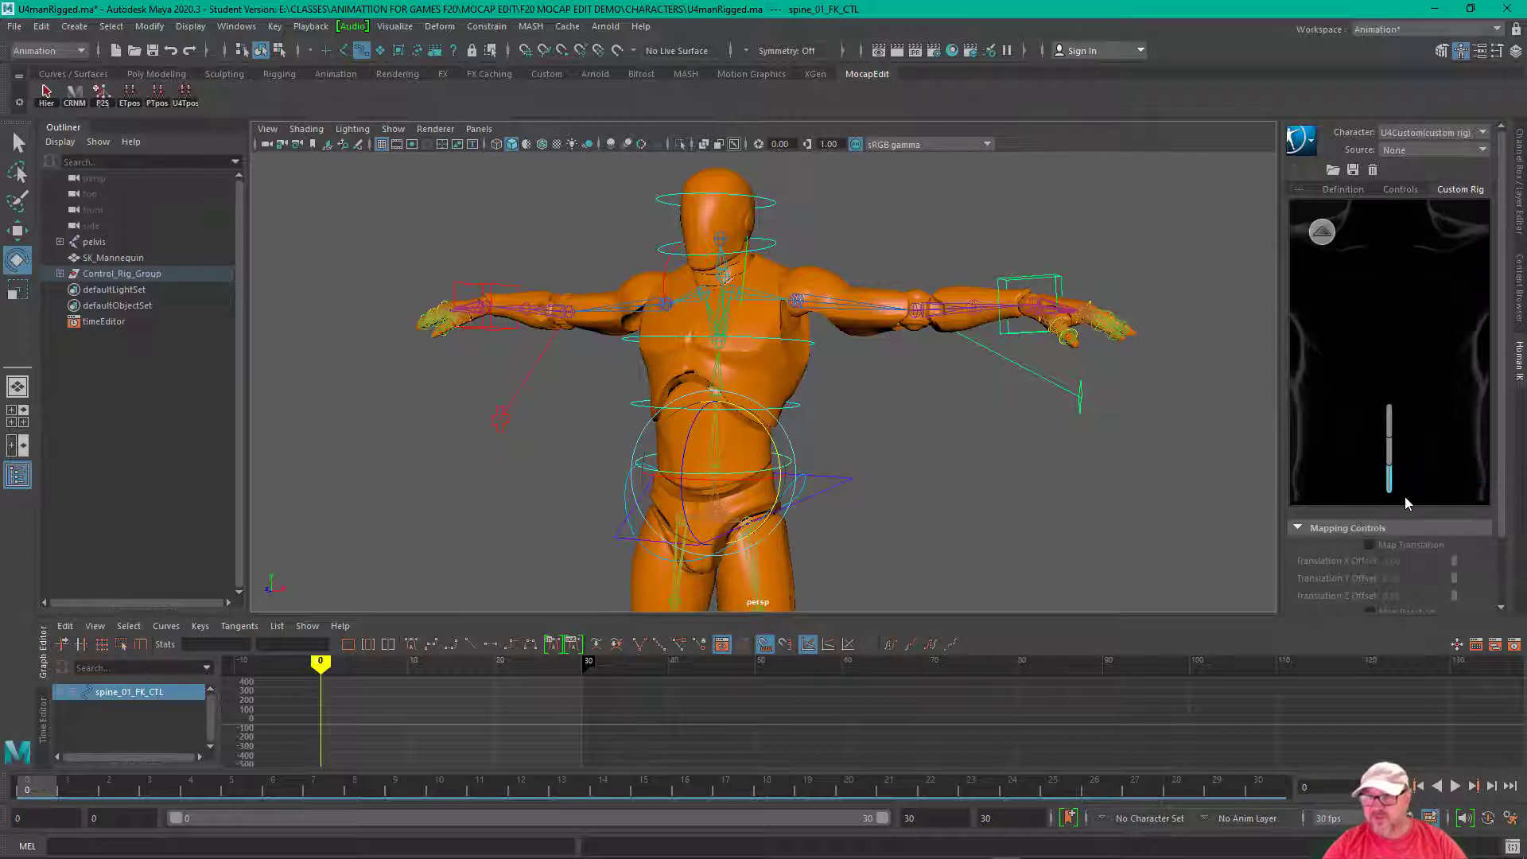
{"action": "left_click", "coordinate": [794, 404]}
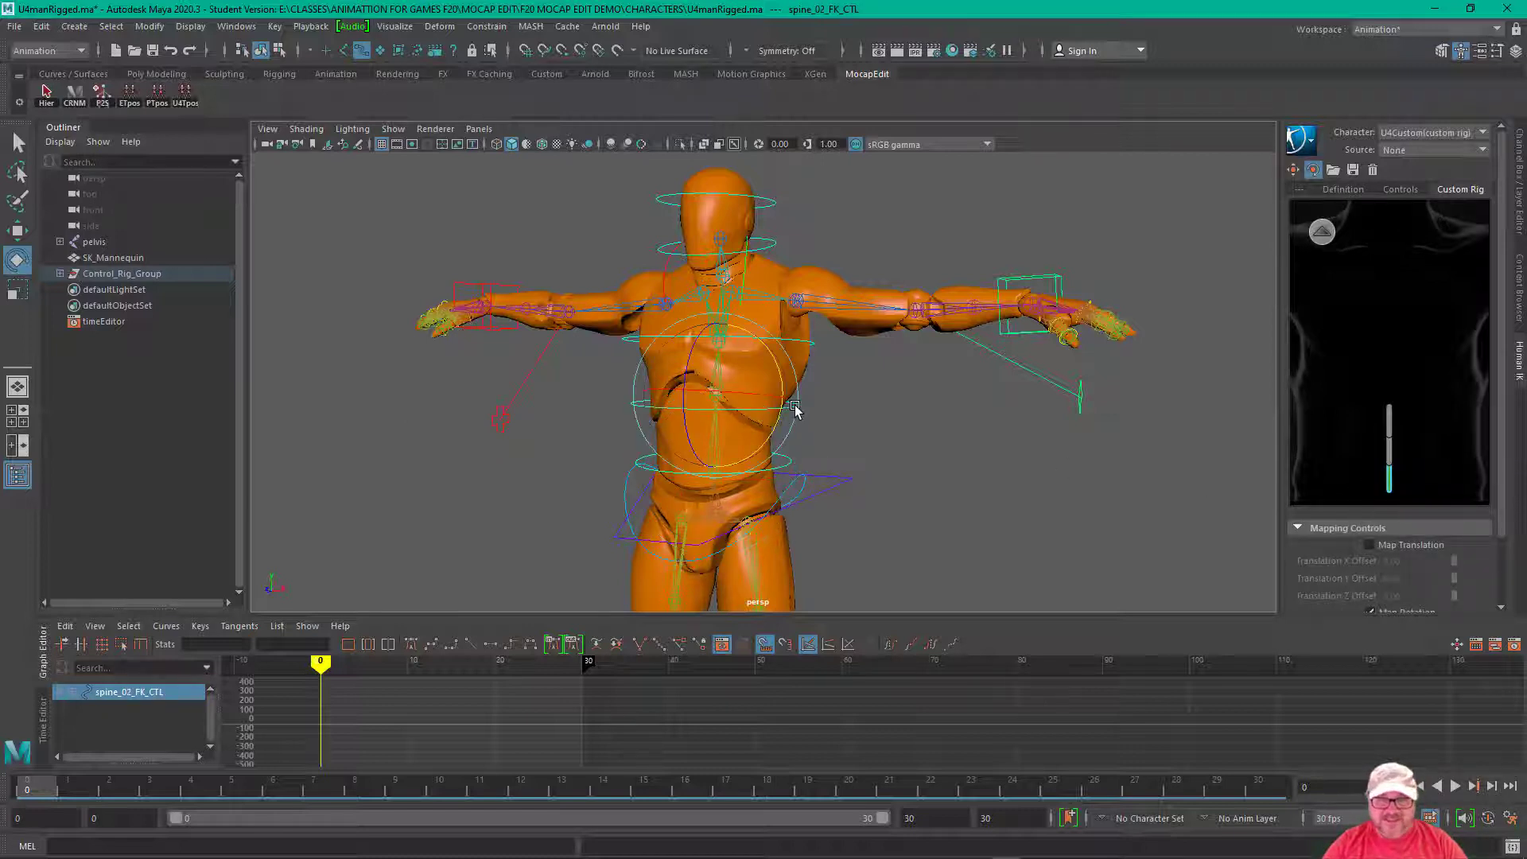
{"action": "right_click", "coordinate": [1390, 456]}
{"action": "left_click", "coordinate": [1401, 469]}
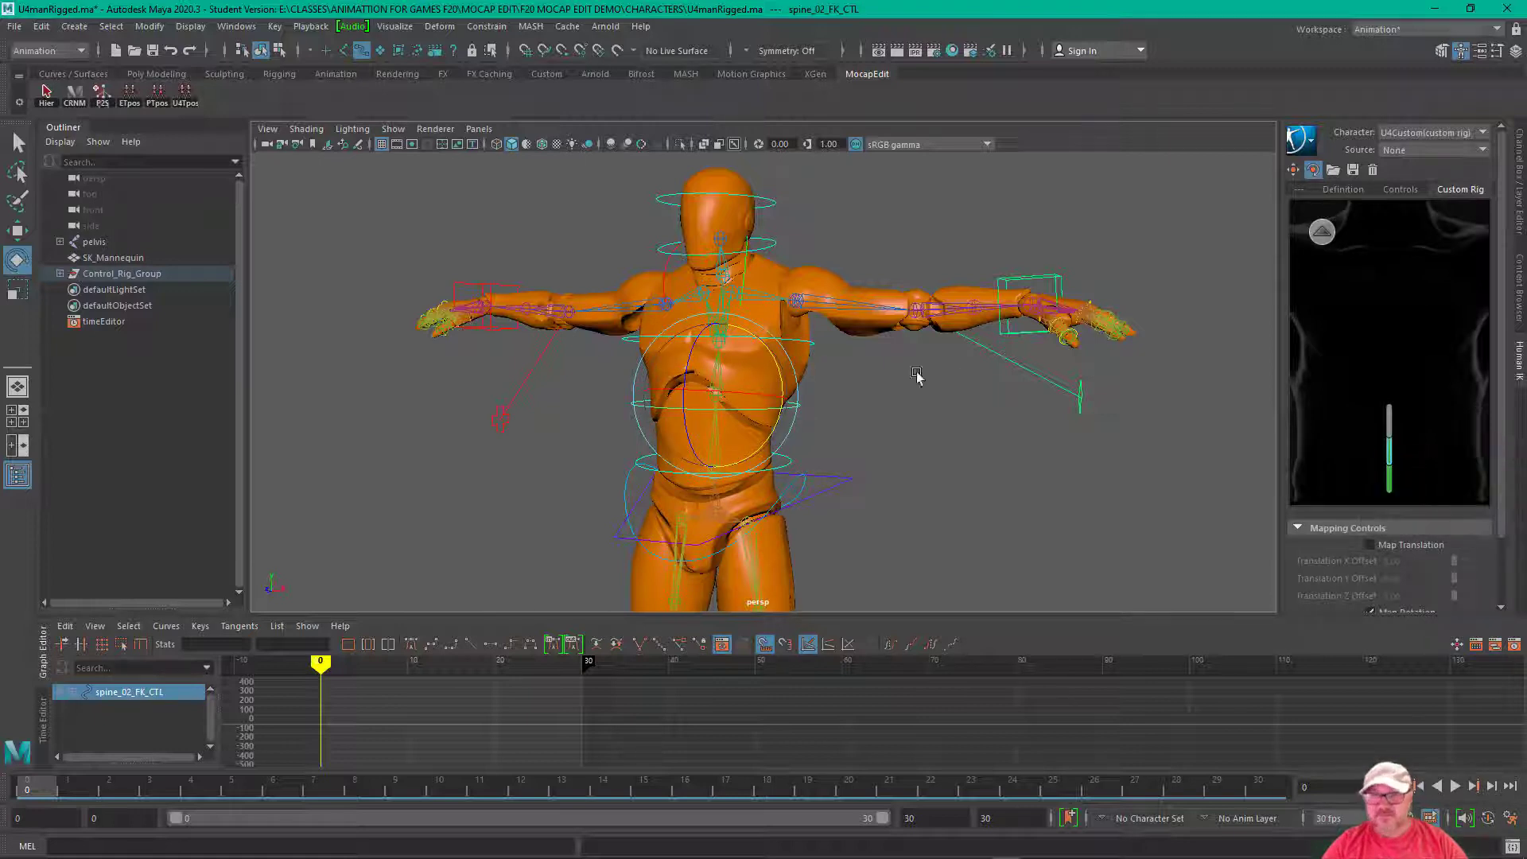
{"action": "left_click", "coordinate": [797, 343]}
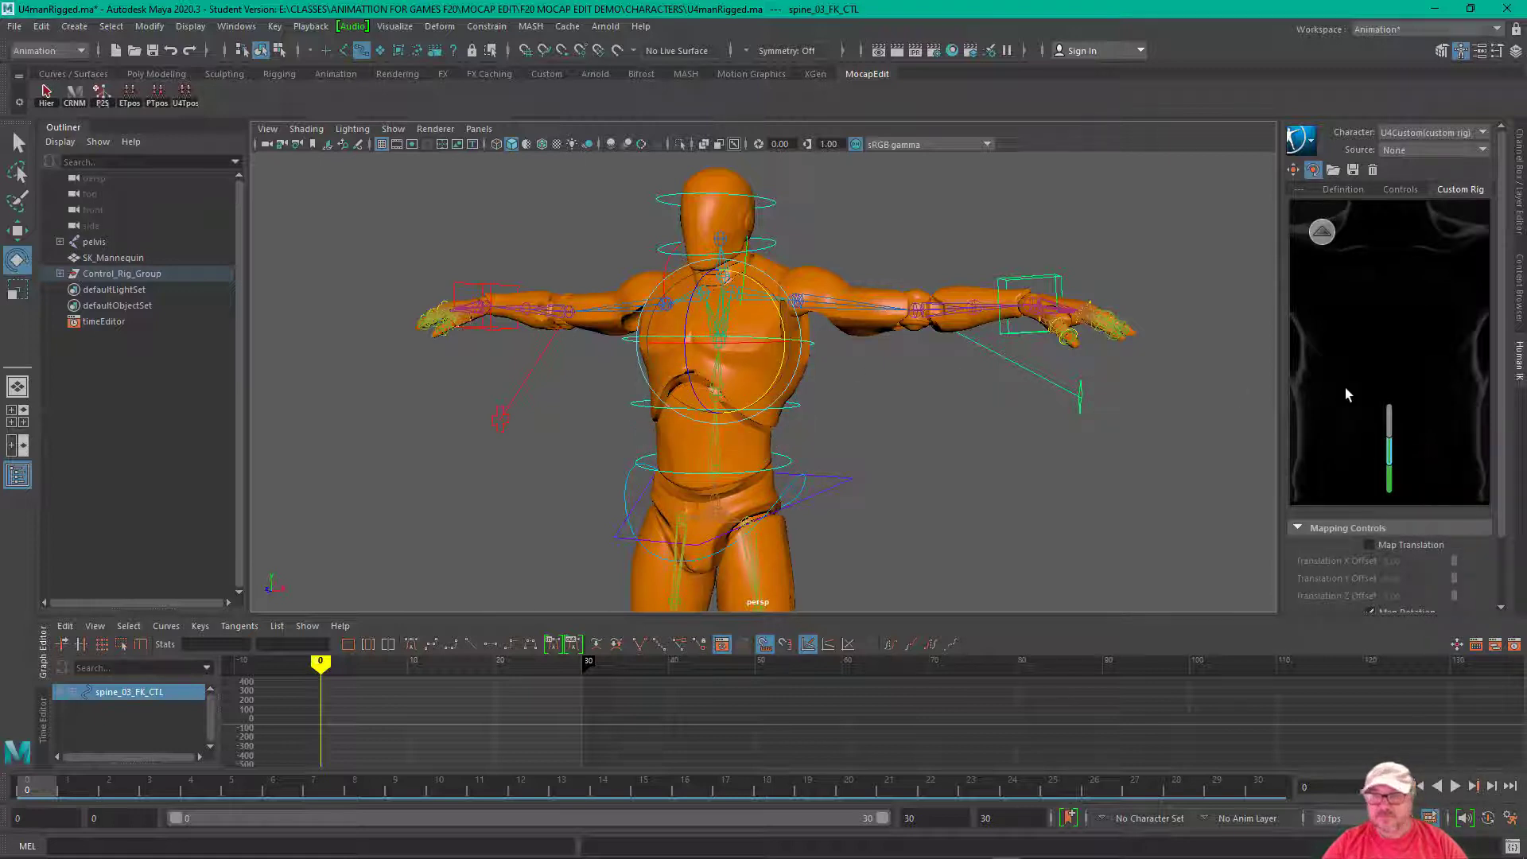
{"action": "right_click", "coordinate": [1390, 426]}
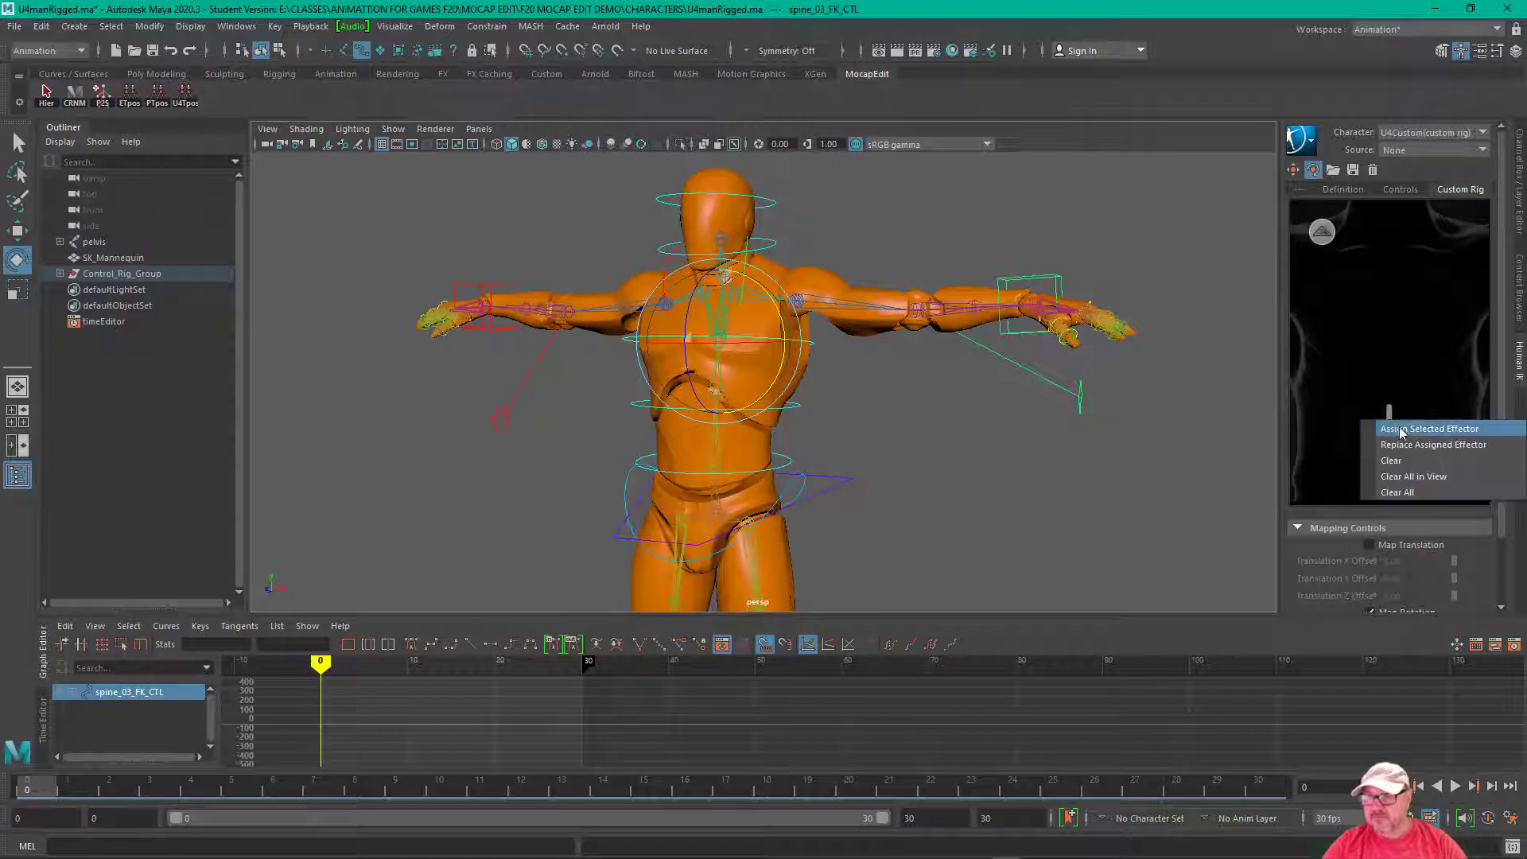
{"action": "left_click", "coordinate": [1399, 437]}
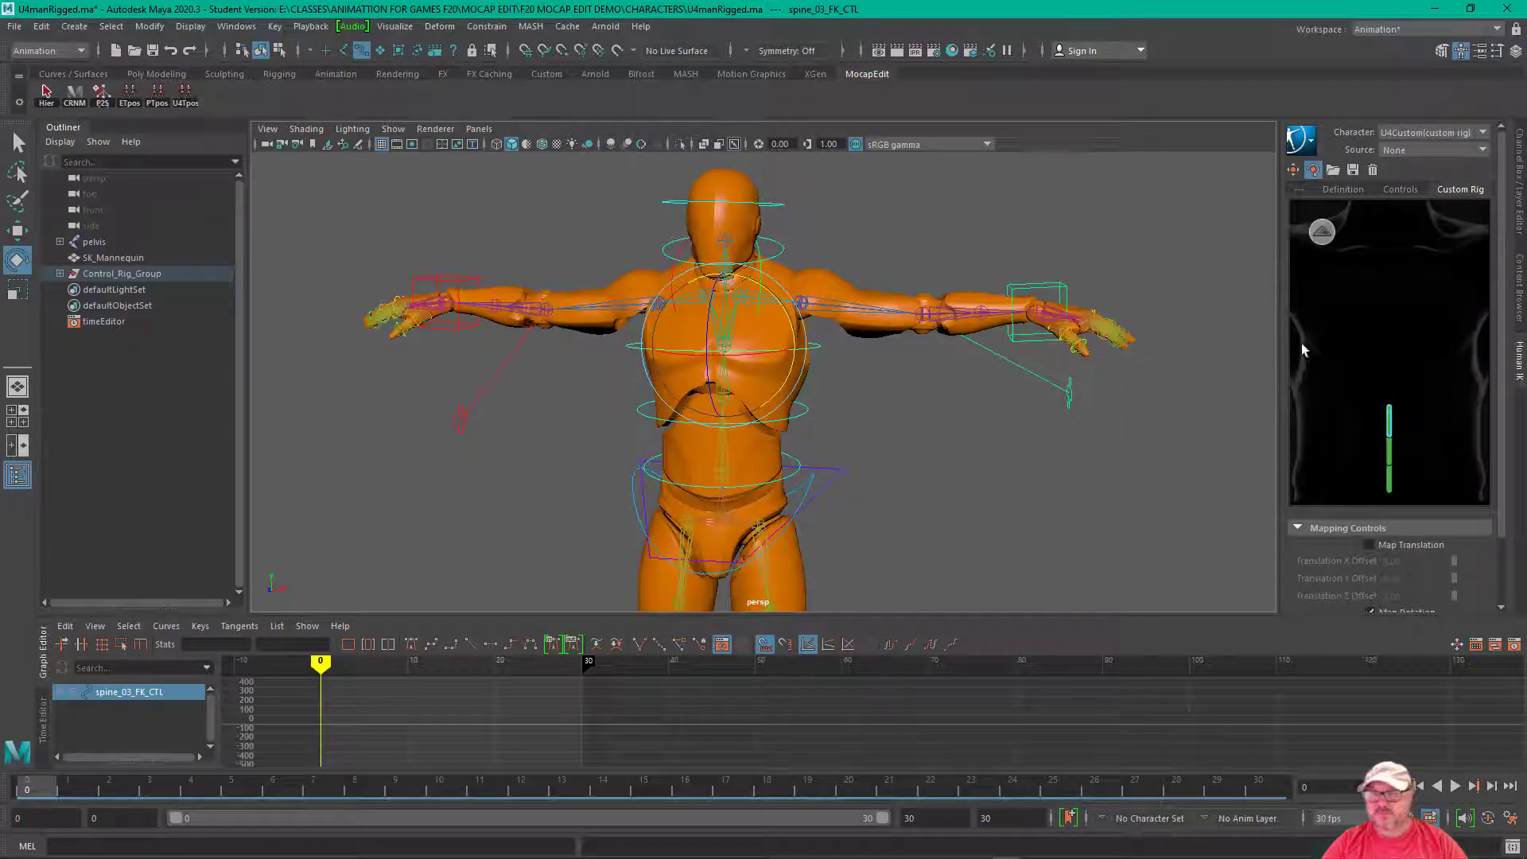
{"action": "left_click", "coordinate": [1322, 232]}
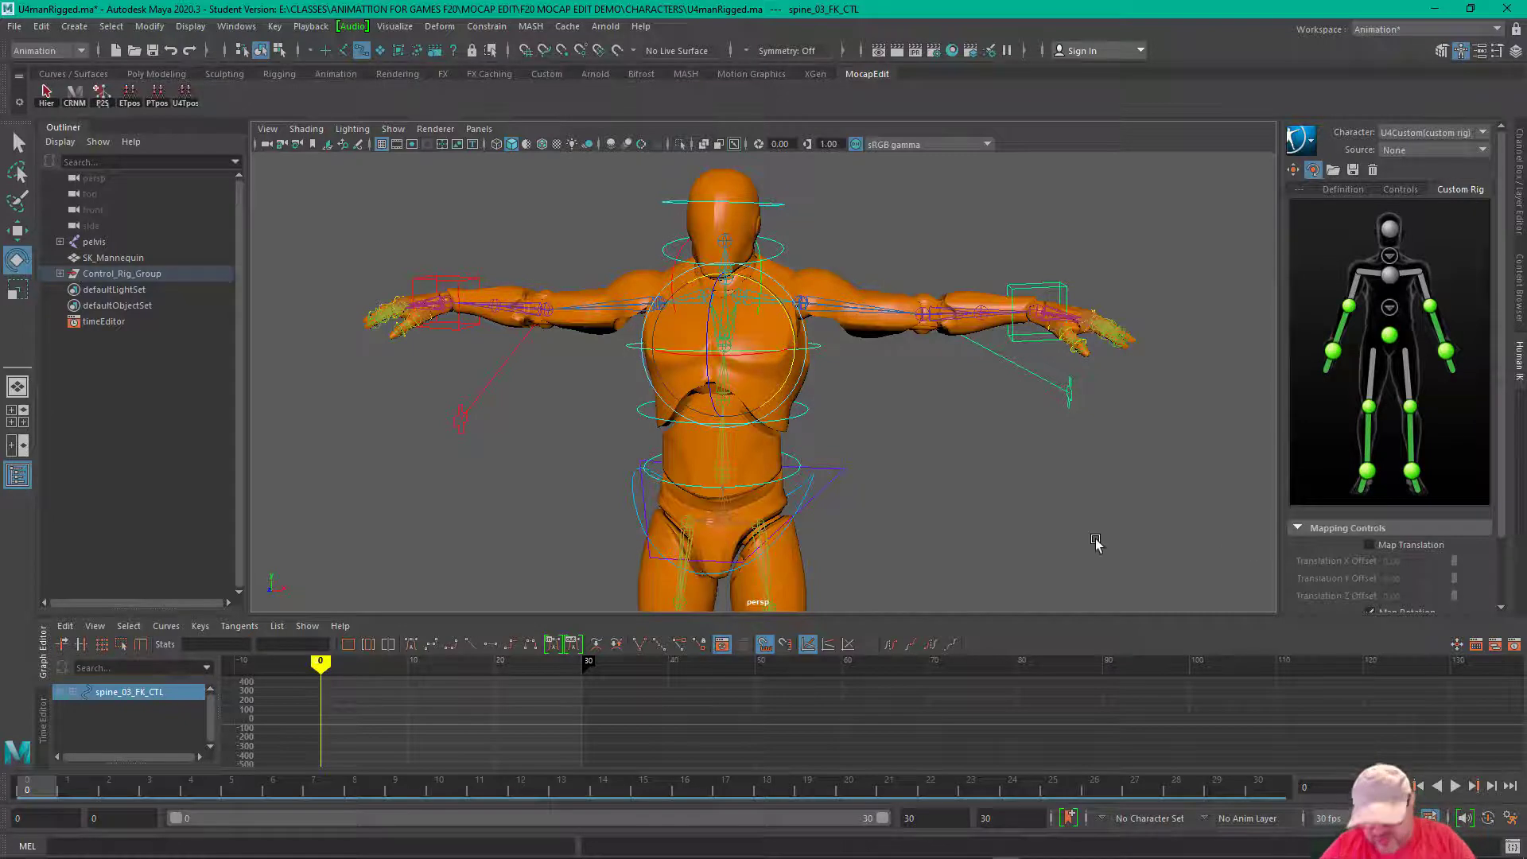
{"action": "left_click_drag", "start_coordinate": [931, 461], "coordinate": [951, 539], "text": "alt"}
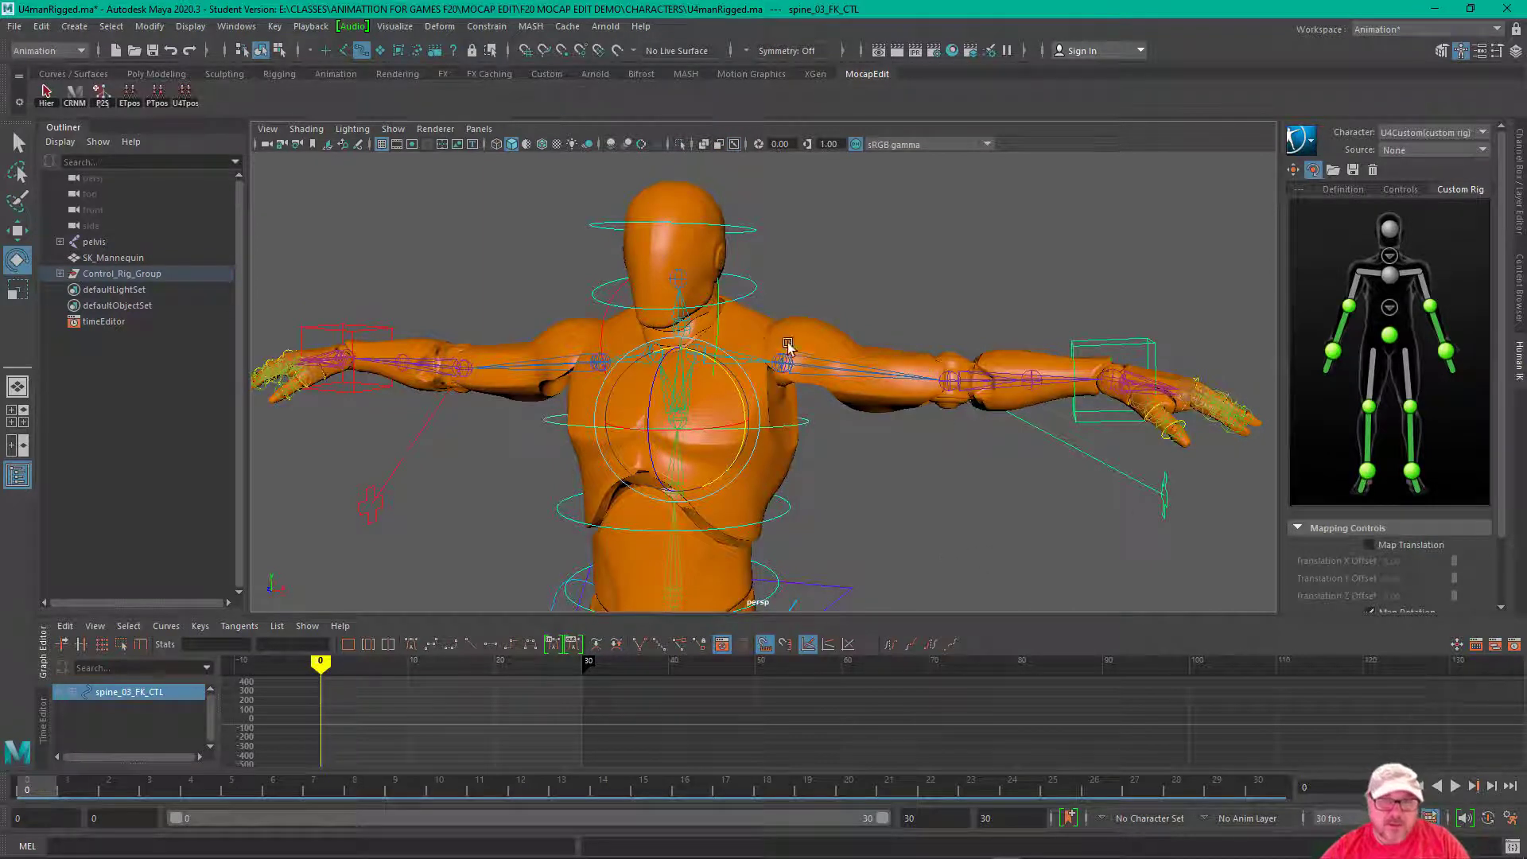
Step: Assign clavicle_r_FK_CTL to the rig's clavicle slot after first trying the left clavicle
{"action": "left_click", "coordinate": [721, 318]}
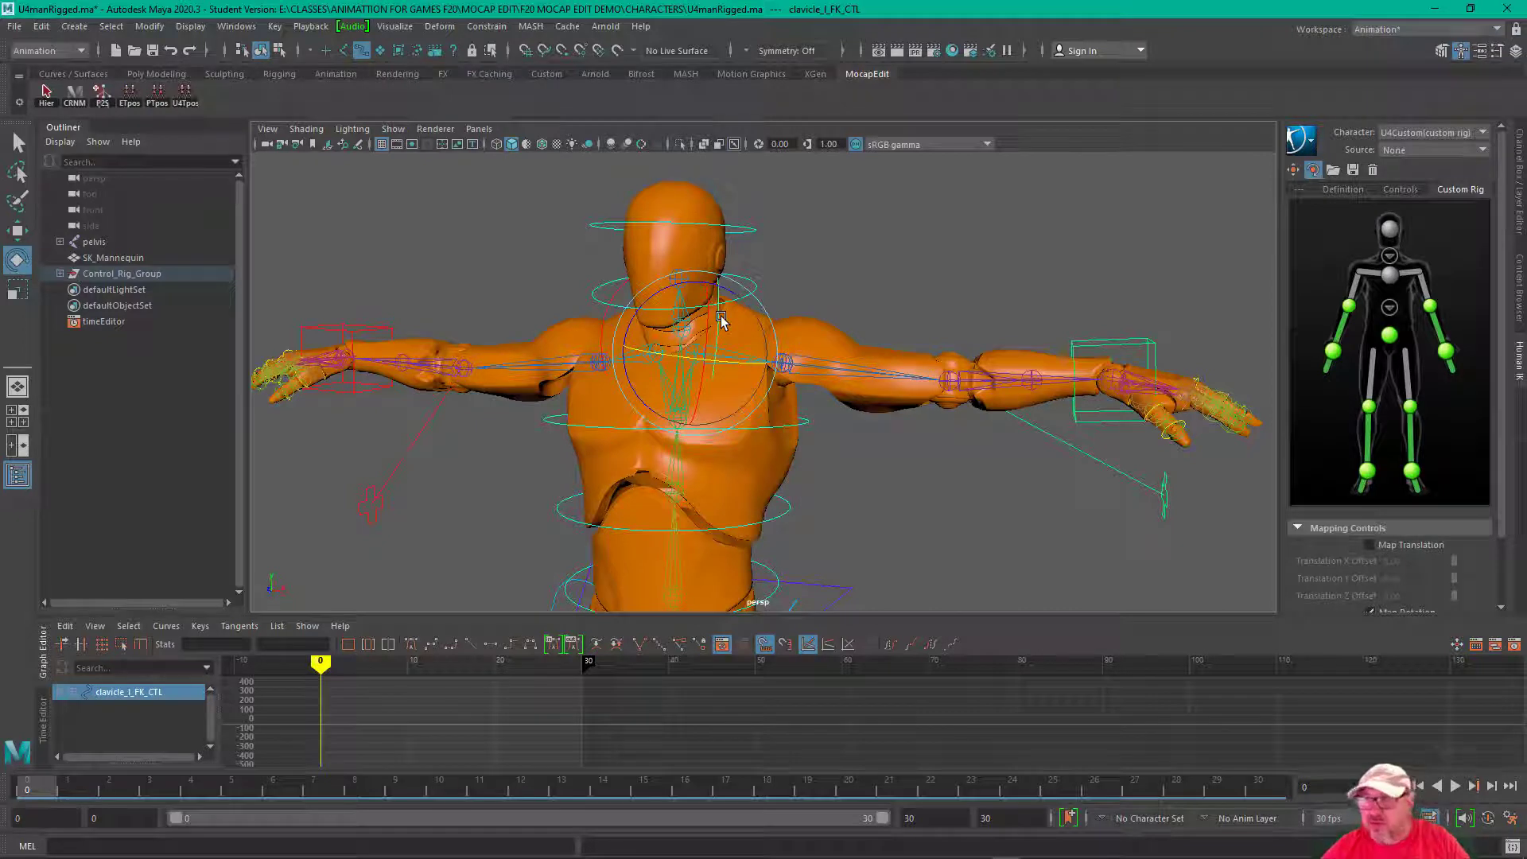
{"action": "left_click", "coordinate": [1415, 278]}
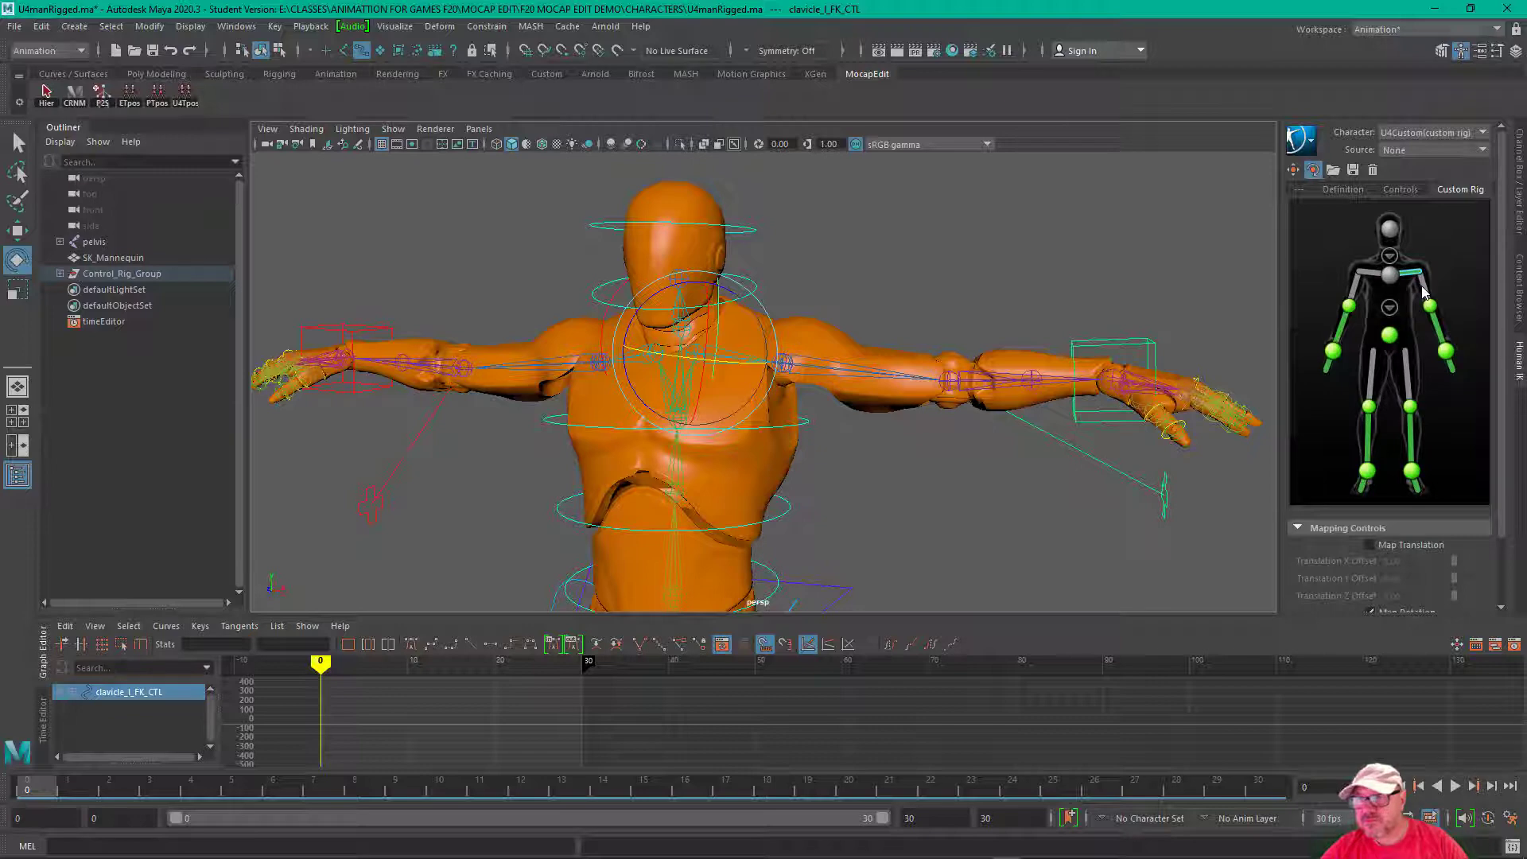
{"action": "left_click", "coordinate": [1060, 255]}
{"action": "mouse_move", "coordinate": [1060, 255]}
{"action": "left_mouse_down", "text": "alt"}
{"action": "mouse_move", "coordinate": [1004, 271]}
{"action": "mouse_move", "coordinate": [1066, 270]}
{"action": "left_mouse_up", "text": "alt"}
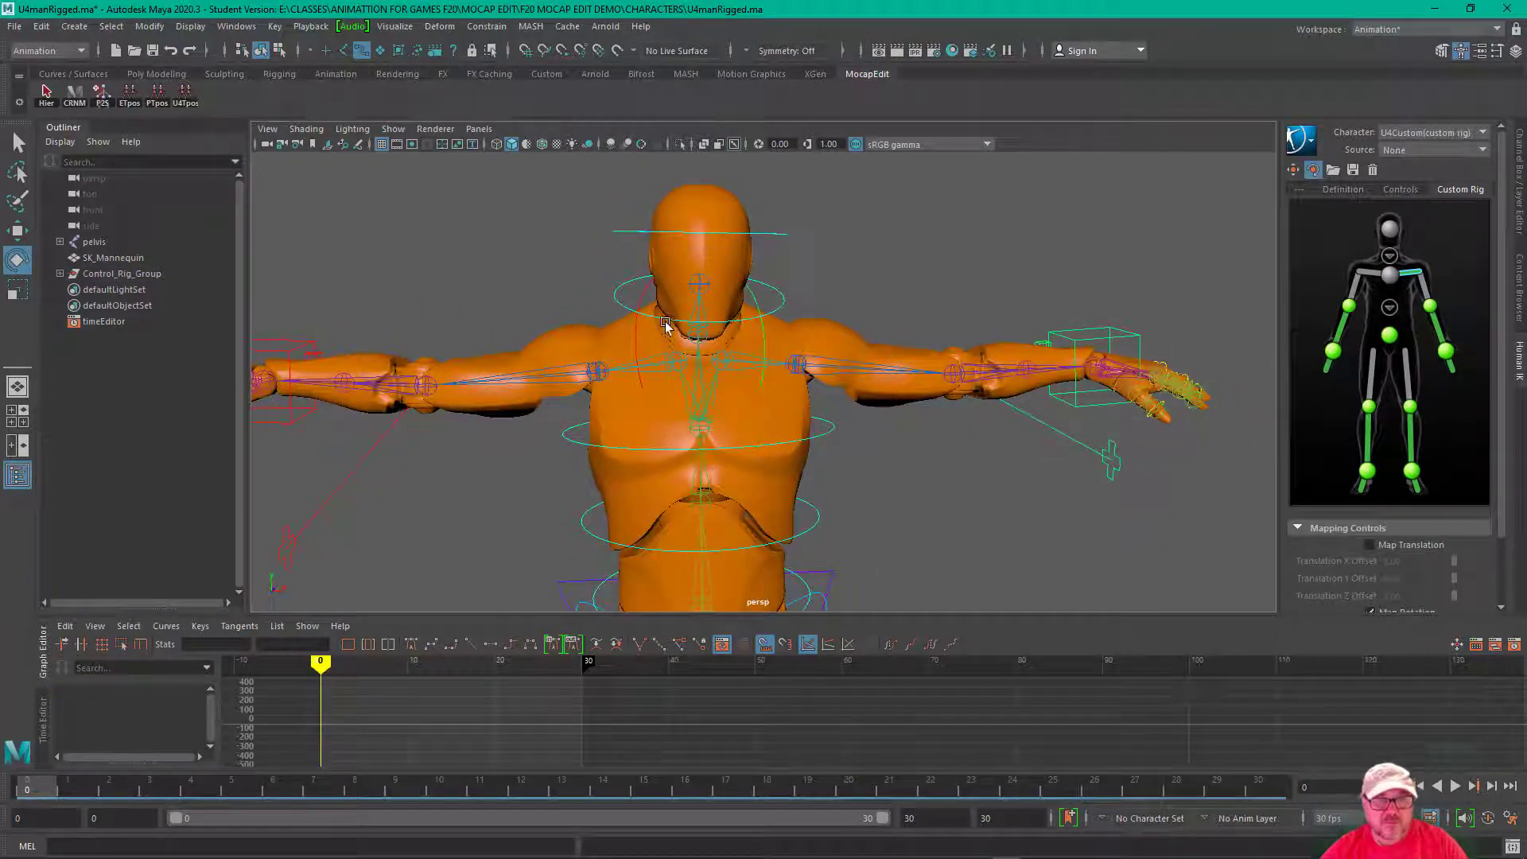
{"action": "left_click", "coordinate": [634, 328]}
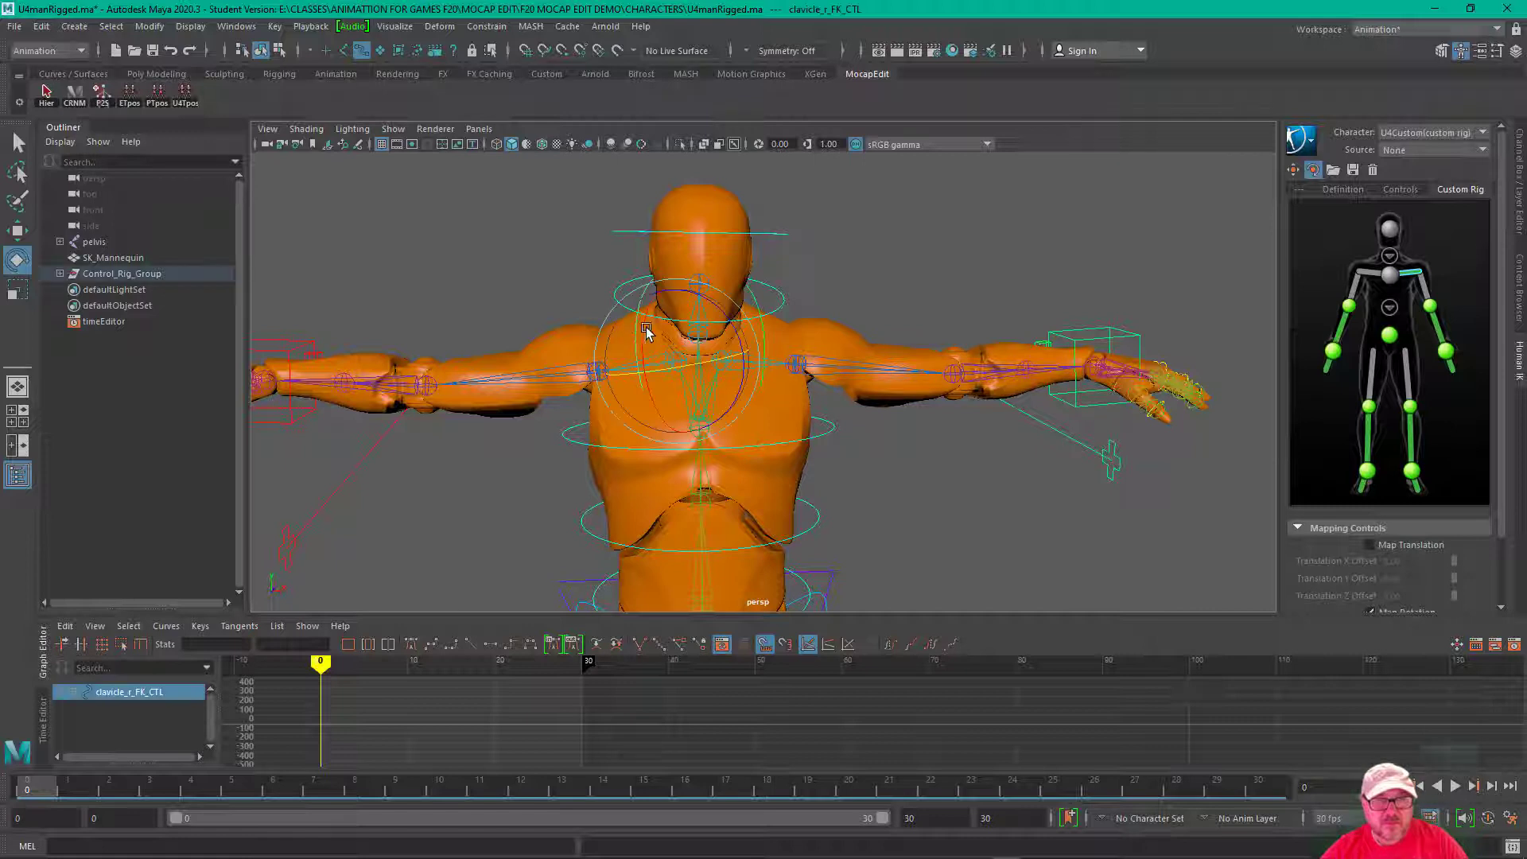
{"action": "right_click", "coordinate": [1375, 275]}
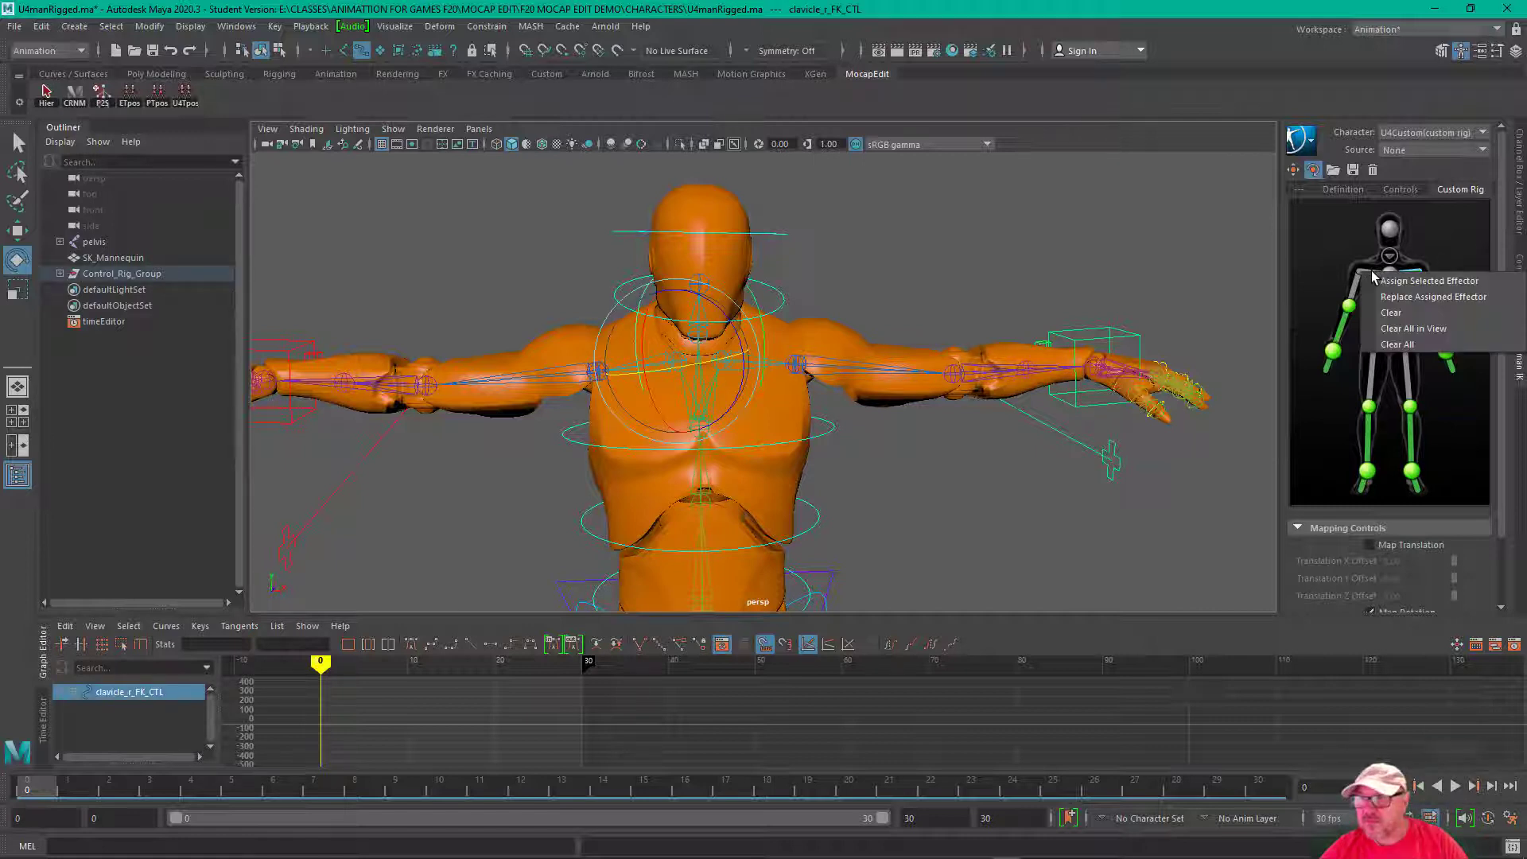
{"action": "left_click", "coordinate": [1395, 284]}
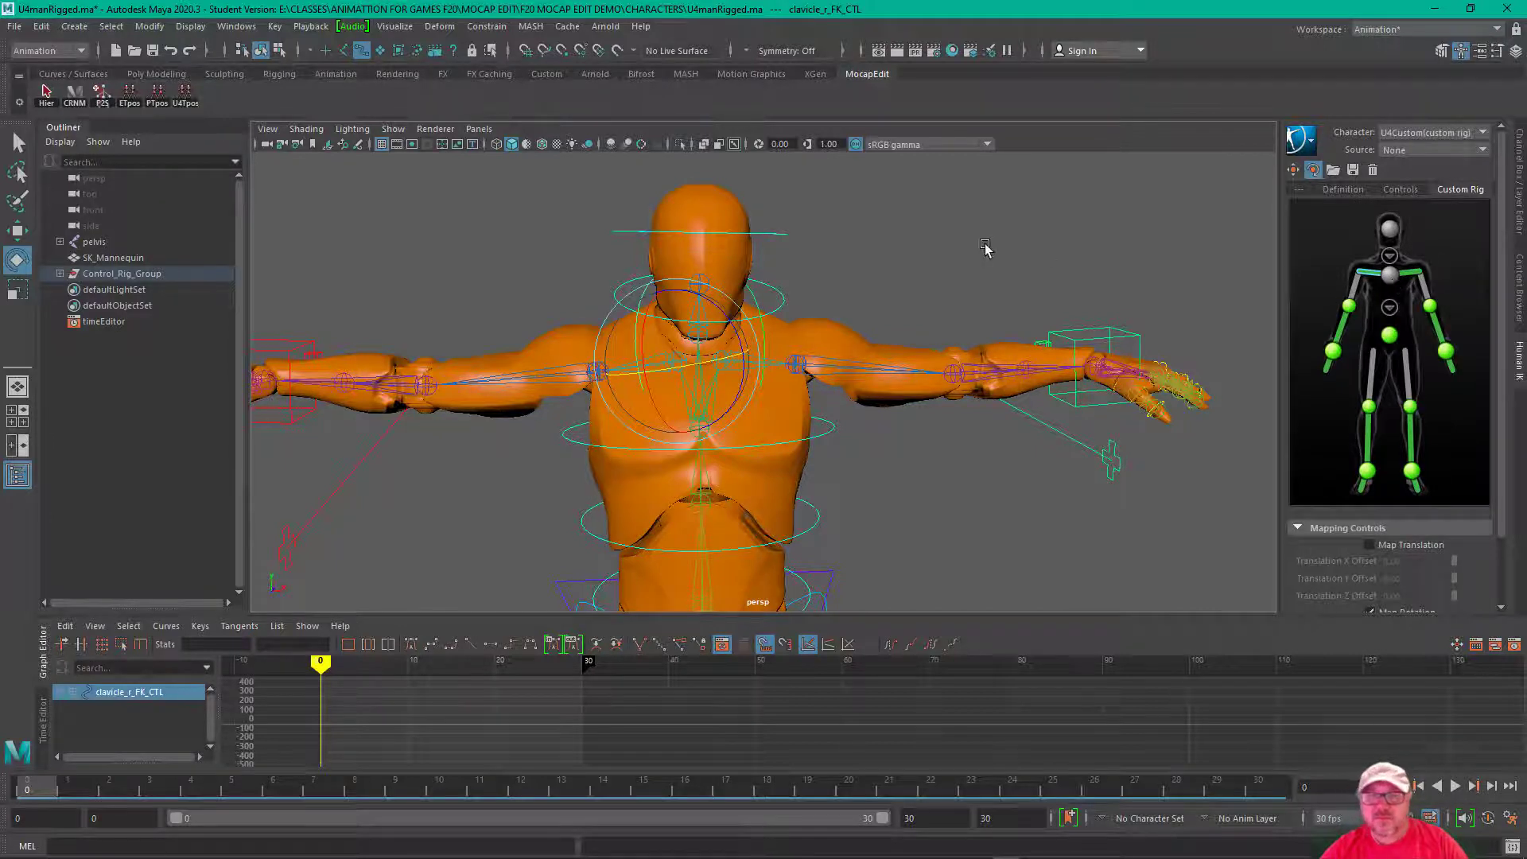
{"action": "left_click_drag", "start_coordinate": [988, 245], "coordinate": [968, 246], "text": "alt"}
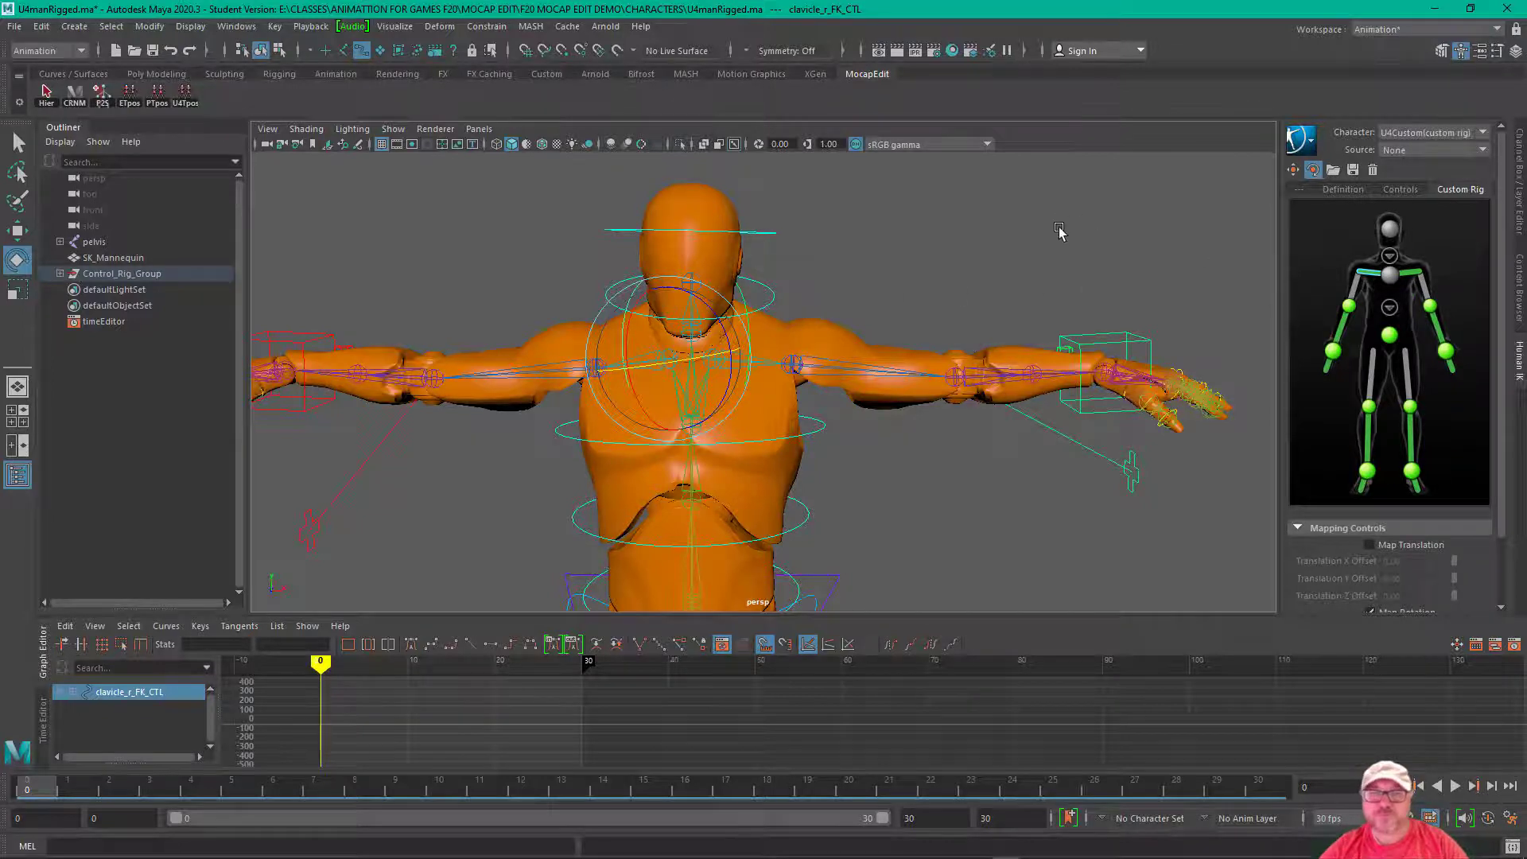
{"action": "left_click_drag", "start_coordinate": [1057, 232], "coordinate": [1046, 231], "text": "alt"}
Step: Assign neck_01_FK_CTL to the rig's neck slot
{"action": "left_click", "coordinate": [1393, 259]}
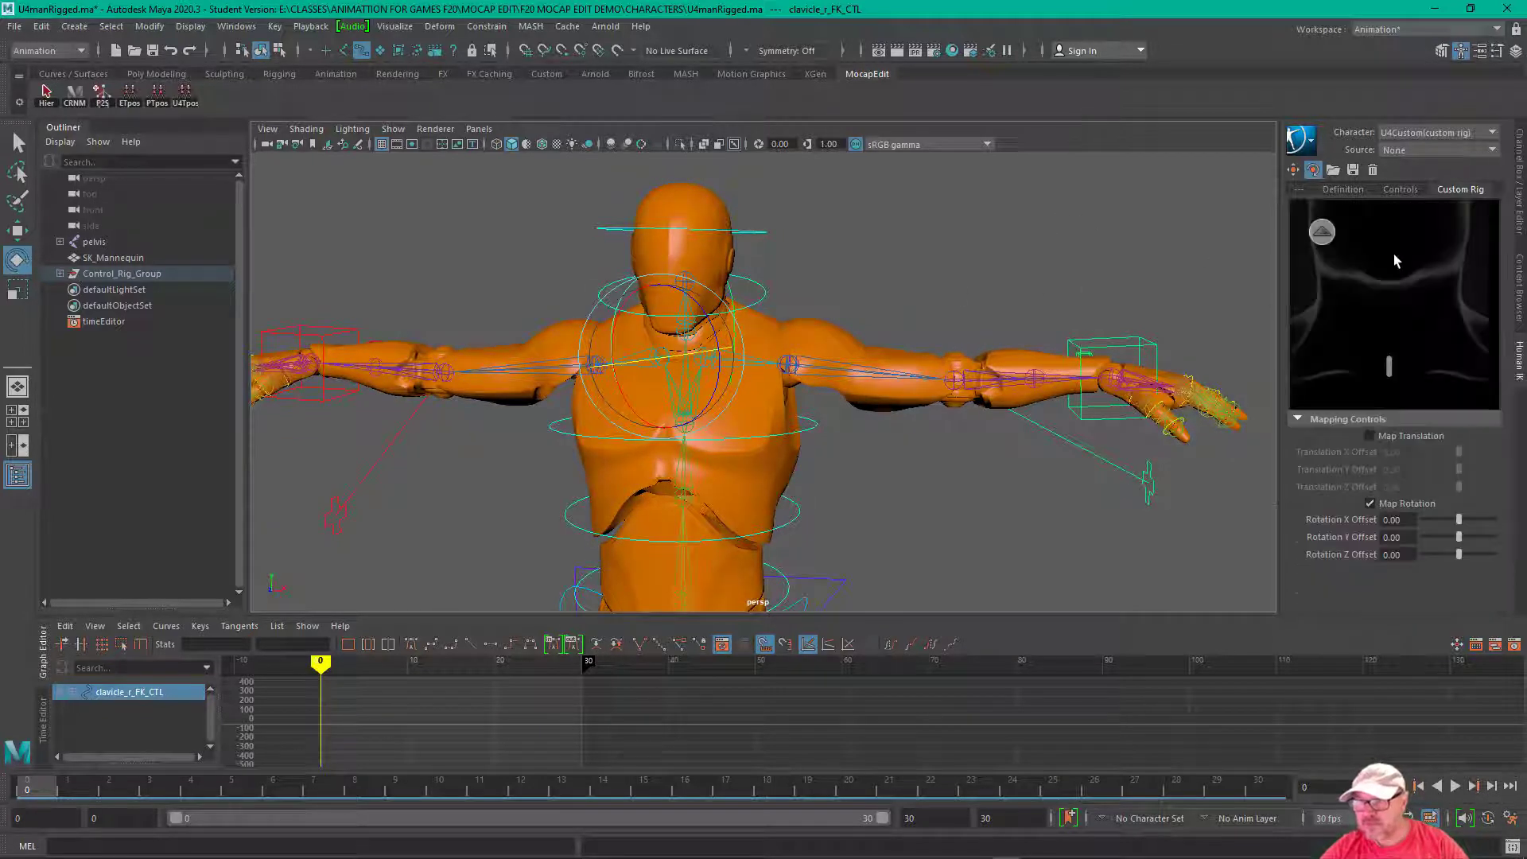
{"action": "left_click_drag", "start_coordinate": [1089, 255], "coordinate": [1038, 263], "text": "alt"}
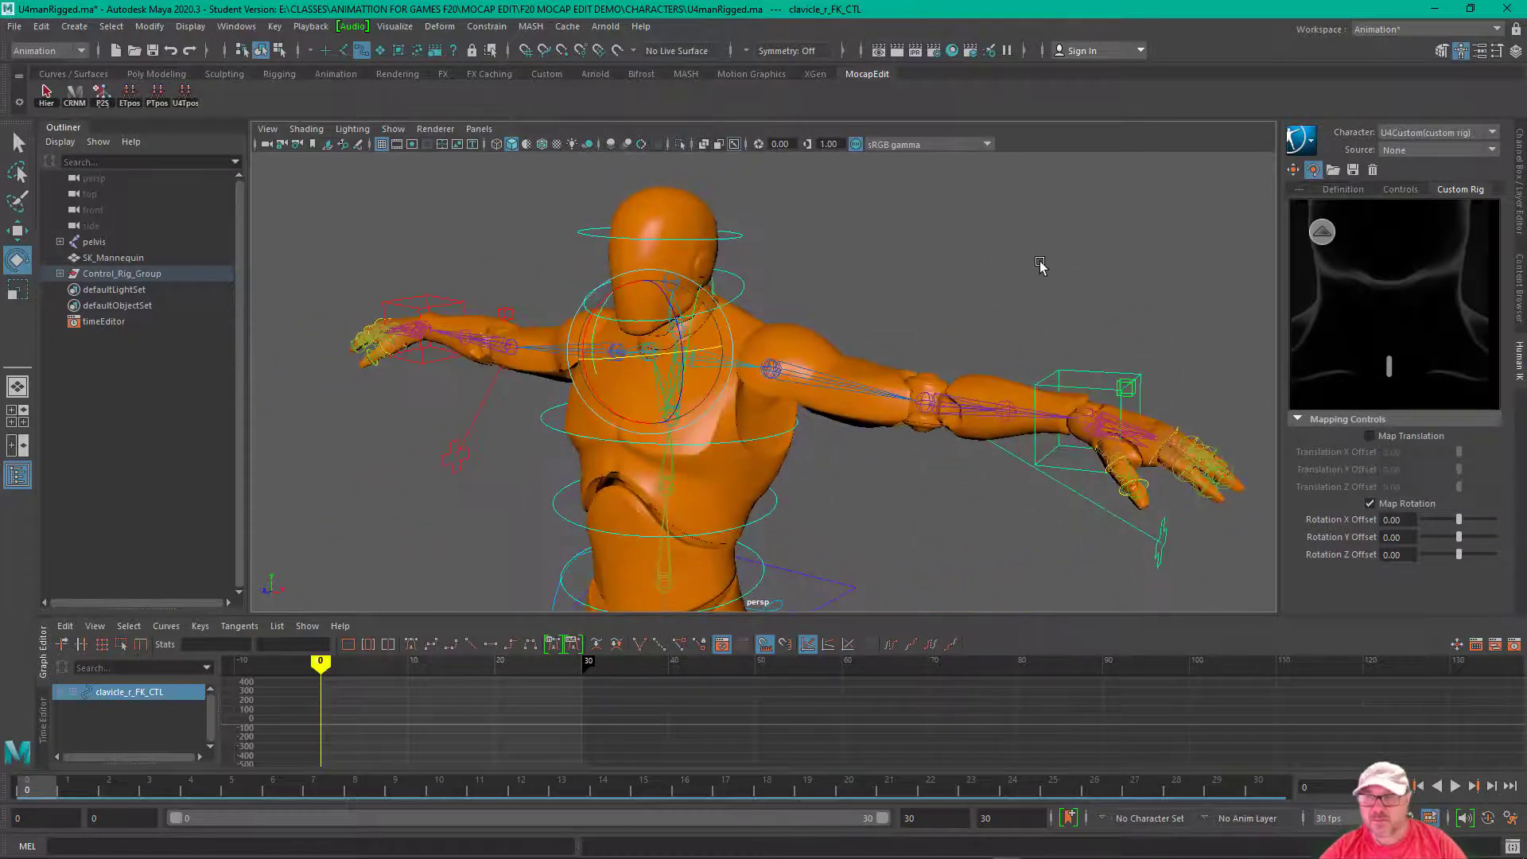
{"action": "left_click", "coordinate": [768, 293]}
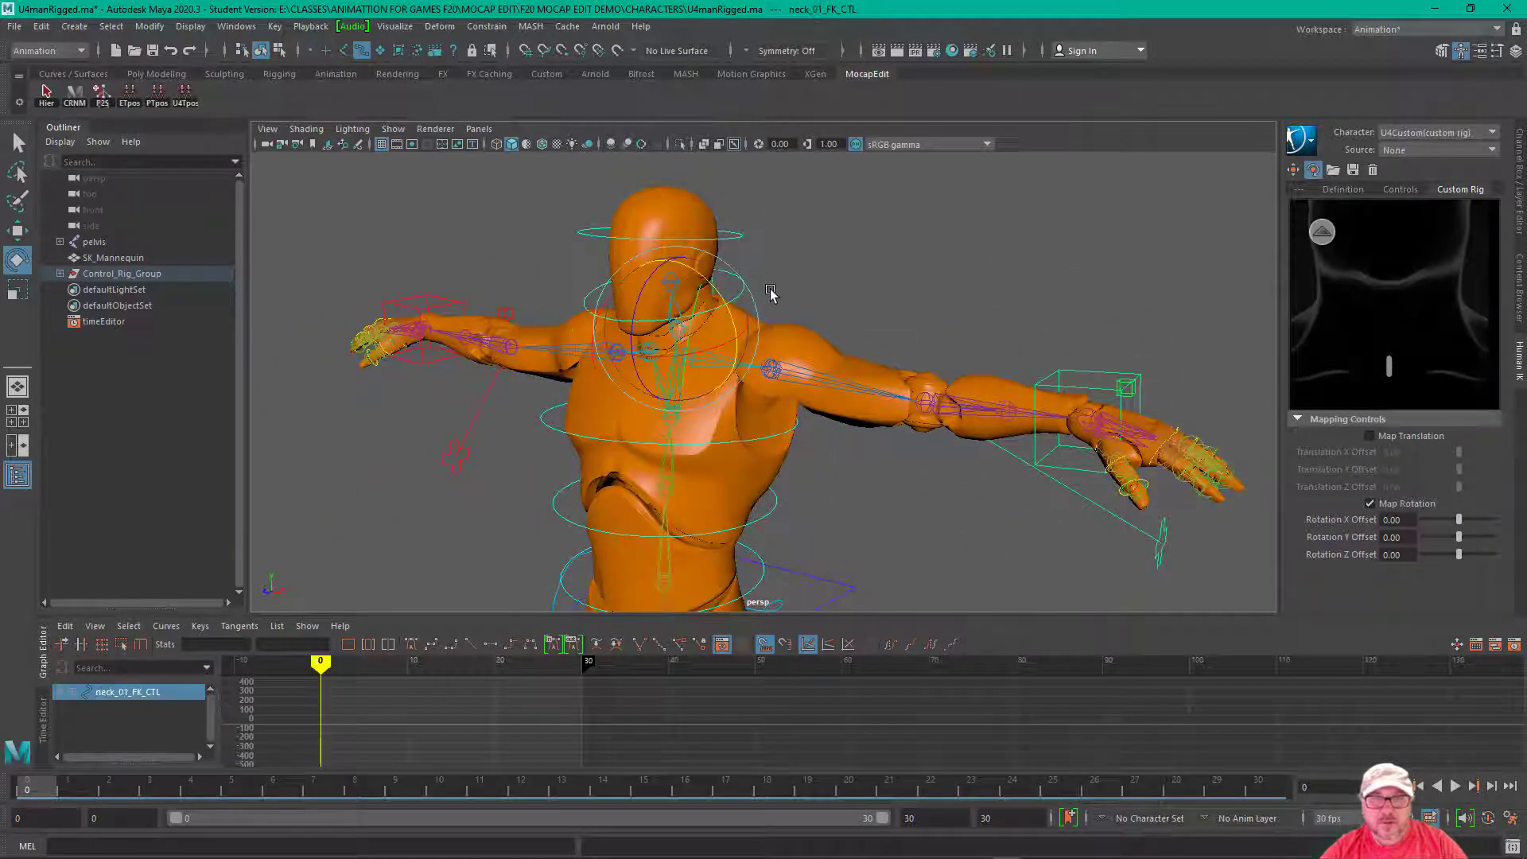
{"action": "right_click", "coordinate": [1388, 368]}
{"action": "left_click", "coordinate": [1408, 383]}
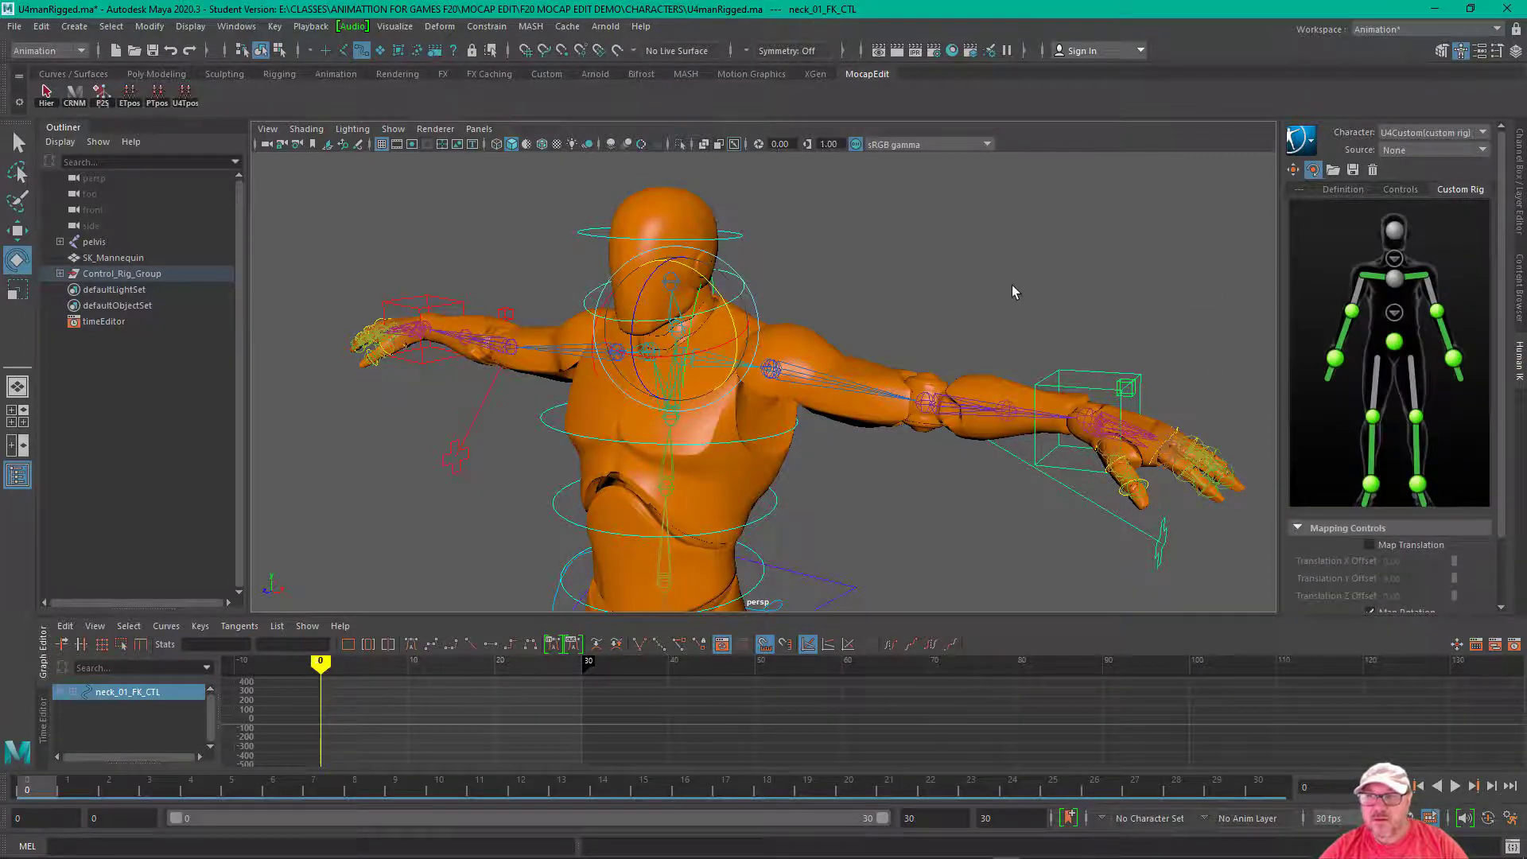
Step: Assign head_FK_CTL to the head slot, ignoring the locked attributes
{"action": "left_click_drag", "start_coordinate": [1012, 284], "coordinate": [788, 216], "text": "alt"}
{"action": "left_click", "coordinate": [759, 240]}
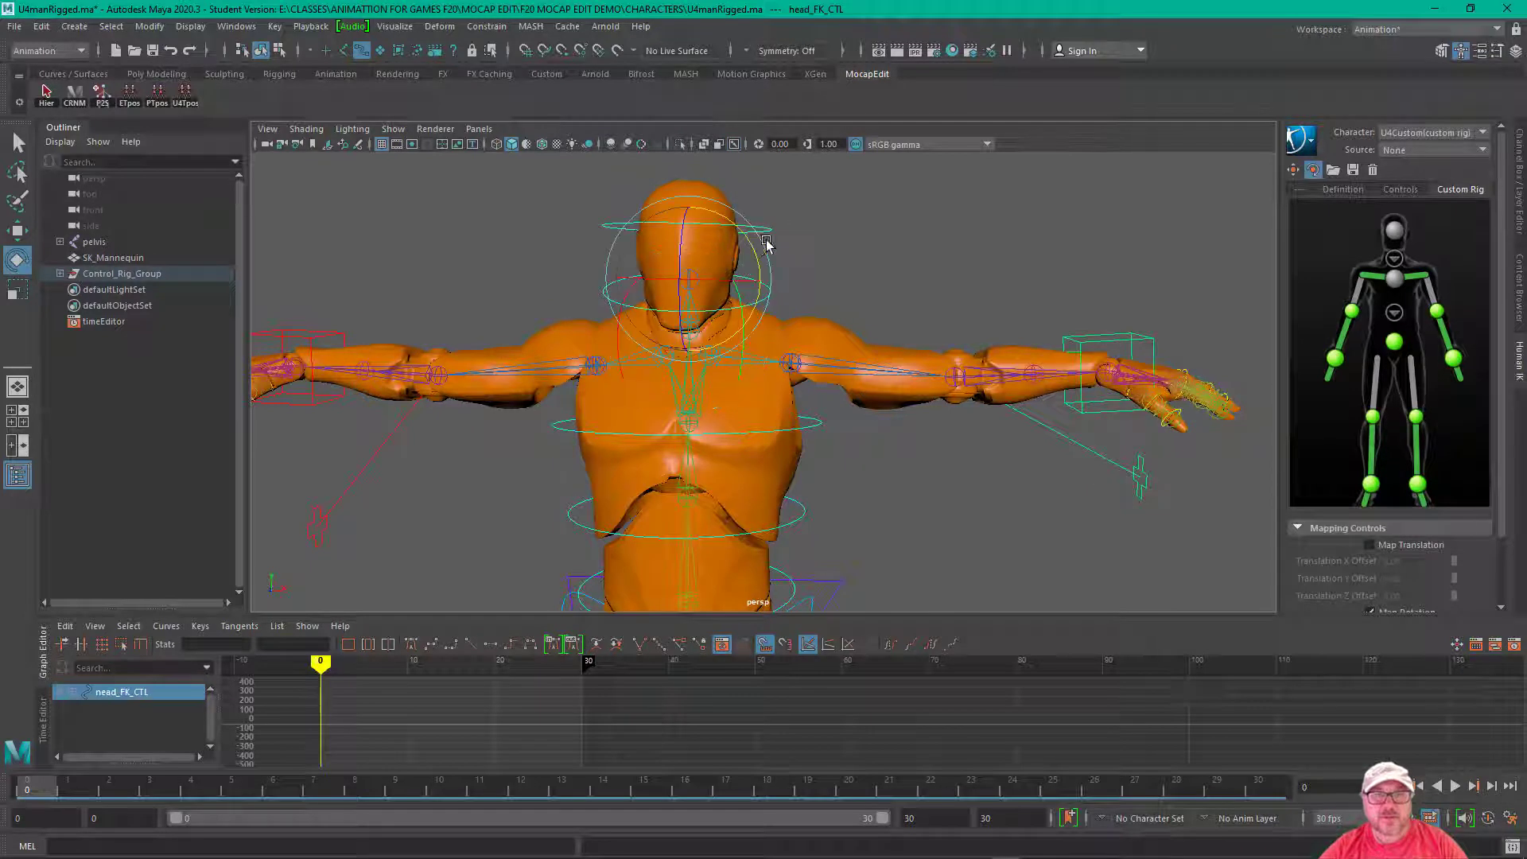
{"action": "right_click", "coordinate": [1395, 232]}
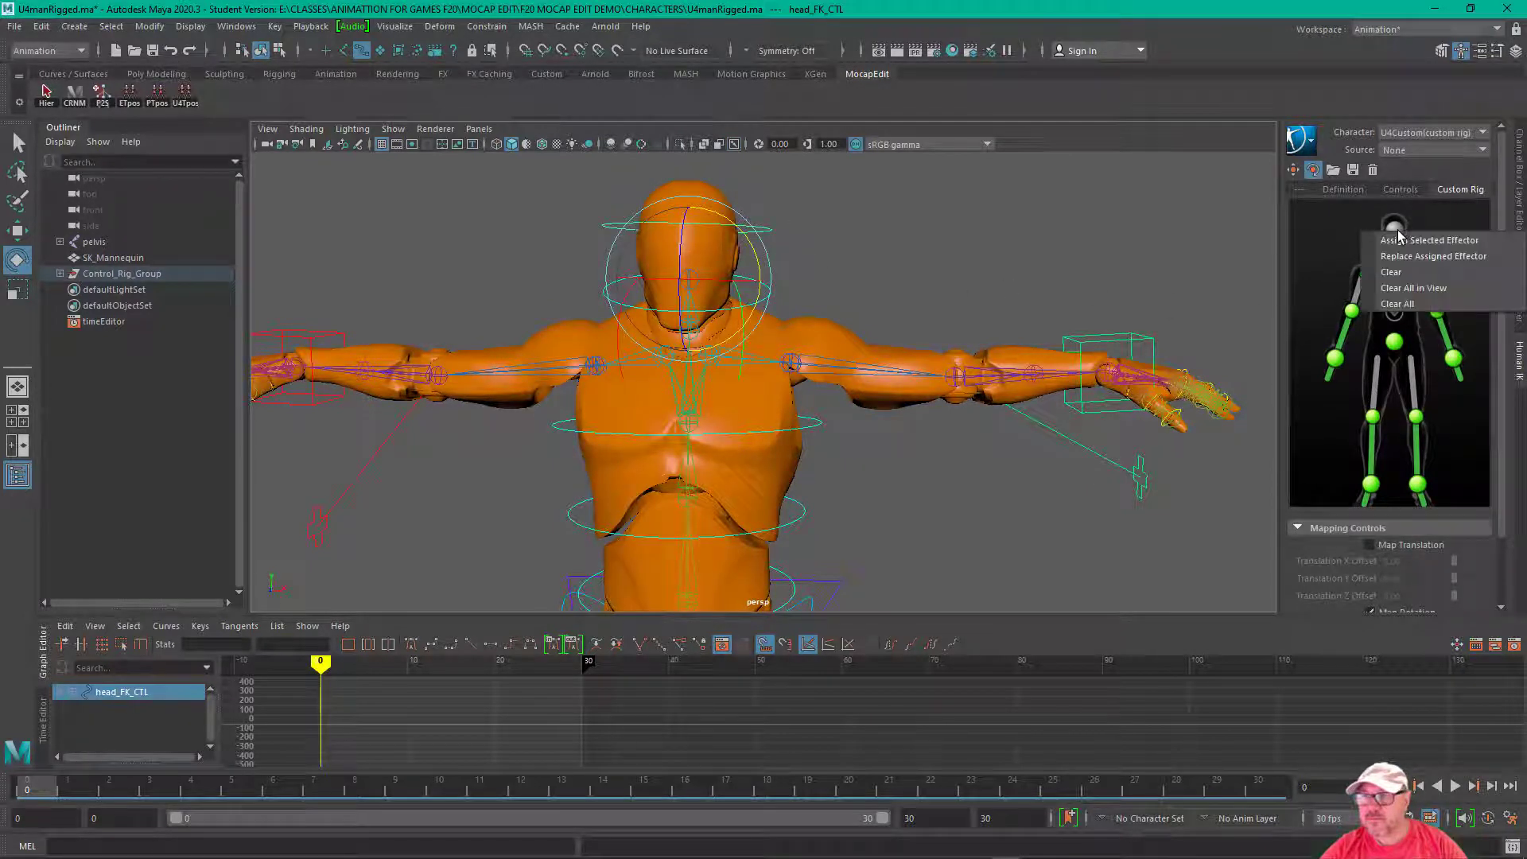
{"action": "left_click", "coordinate": [1419, 247]}
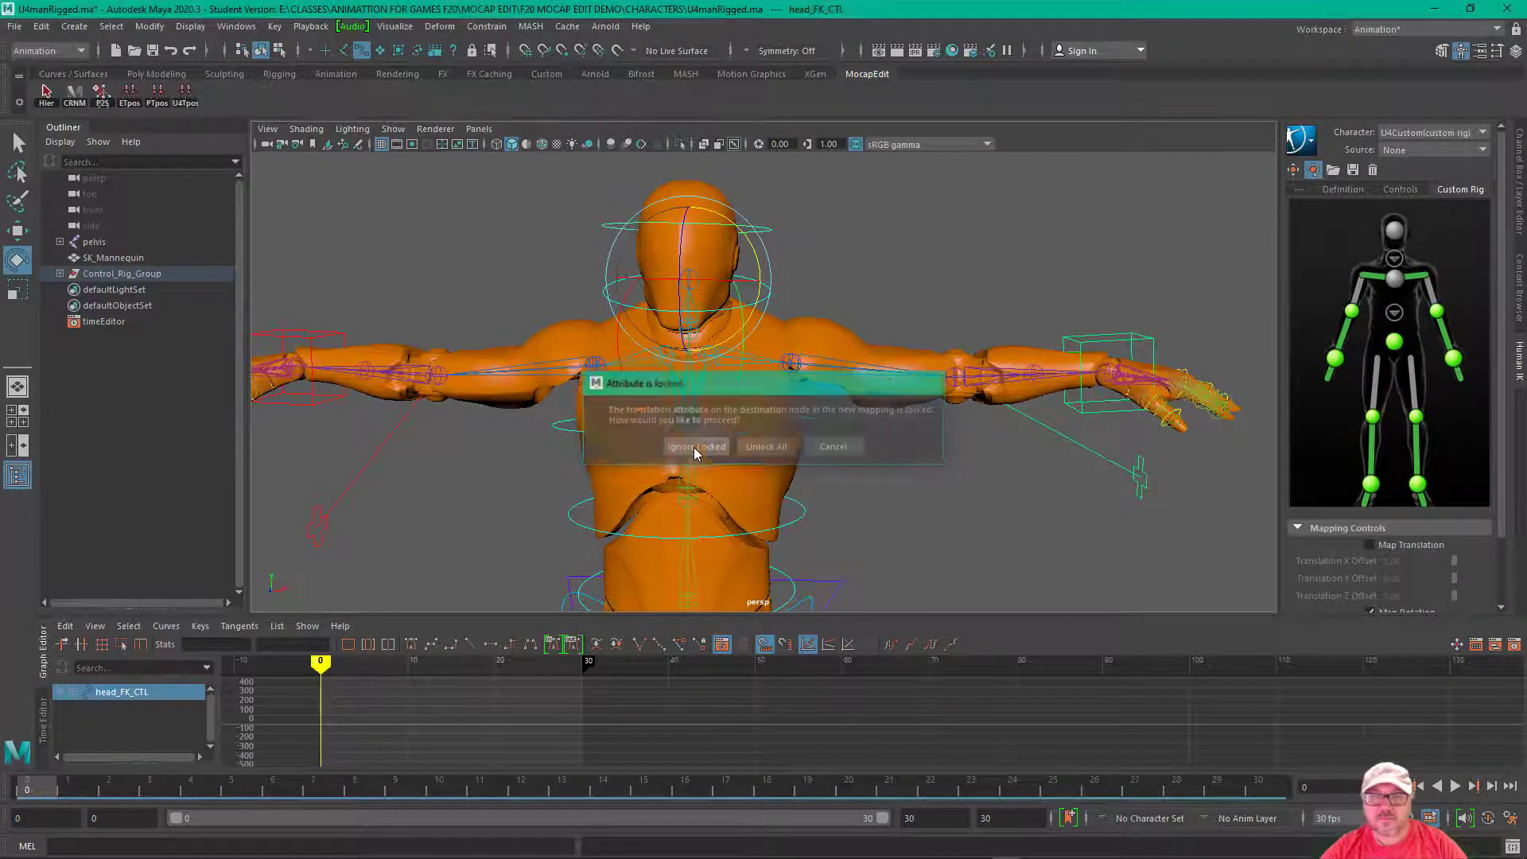
{"action": "left_click", "coordinate": [694, 447]}
{"action": "scroll", "coordinate": [869, 483], "scroll_direction": "down", "scroll_amount": 6}
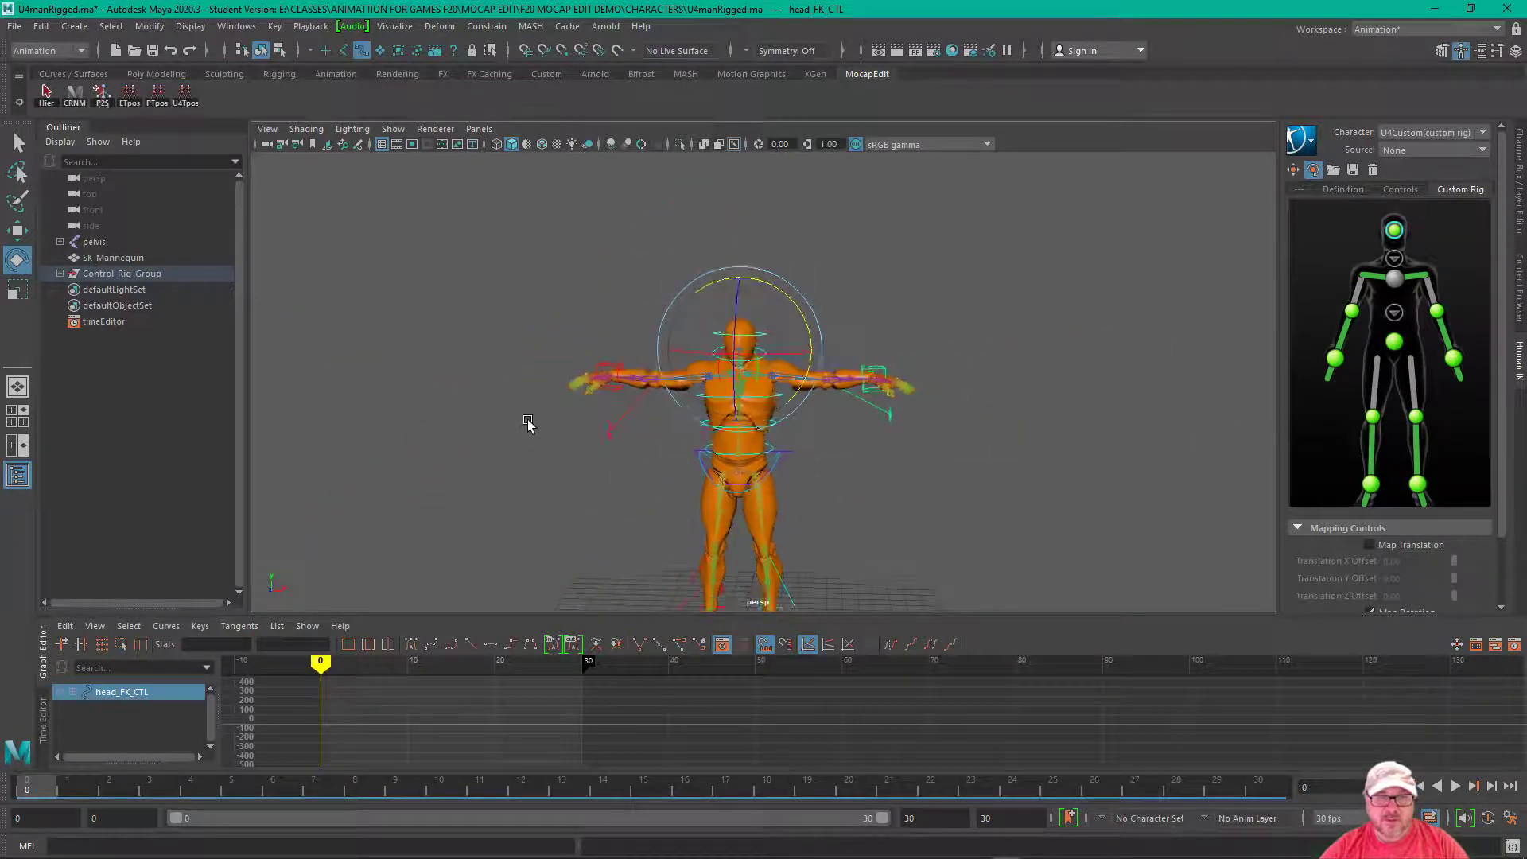
{"action": "scroll", "coordinate": [547, 385], "scroll_direction": "up", "scroll_amount": 1}
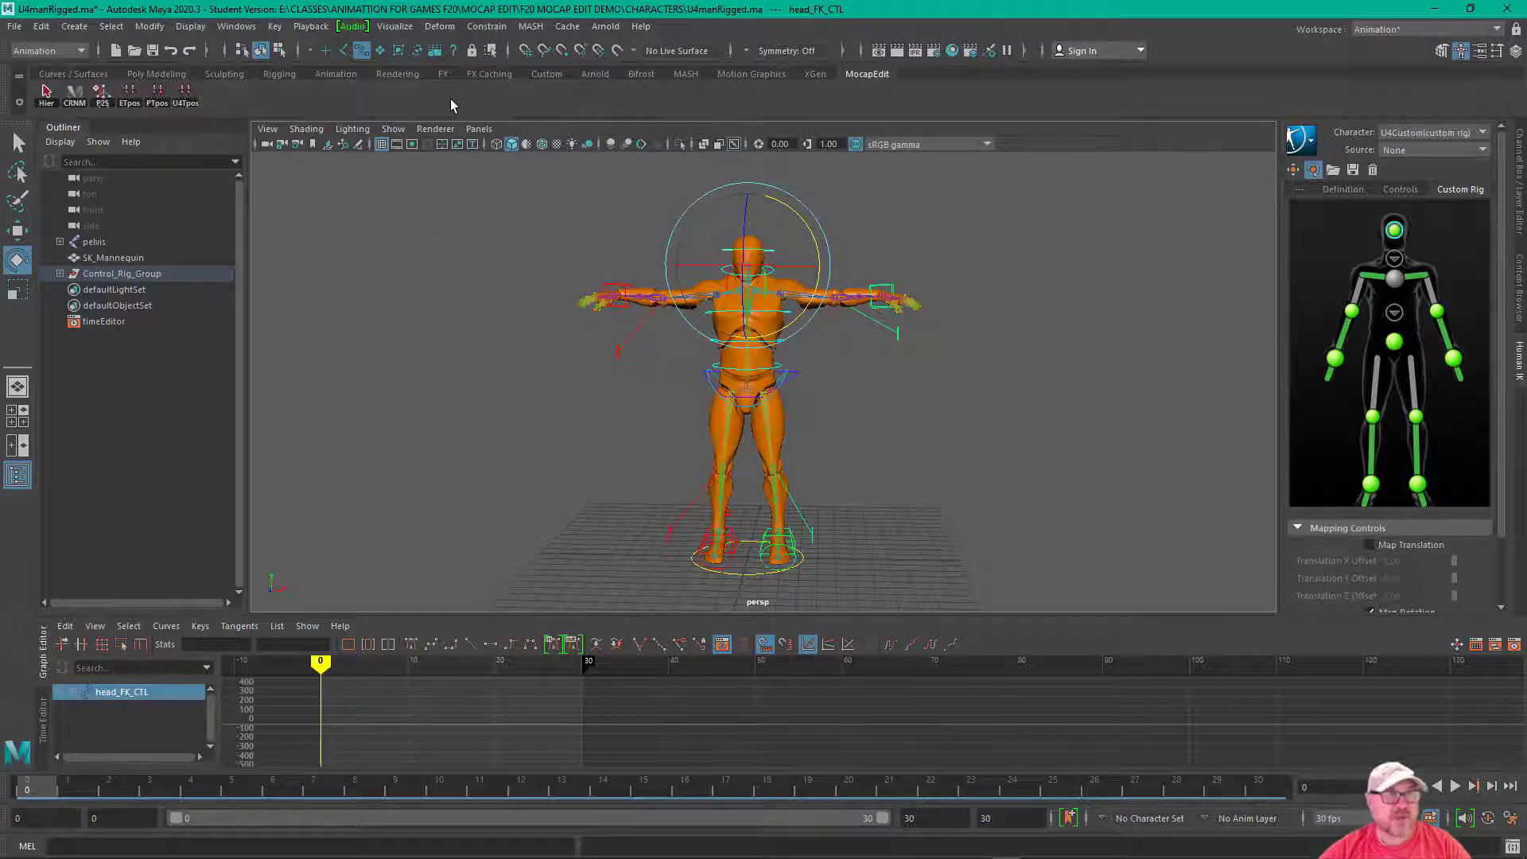
Step: Restrict selection to curves only and box-select all rig controls, excluding mesh and skeleton
{"action": "left_click", "coordinate": [309, 50]}
{"action": "left_click", "coordinate": [342, 74]}
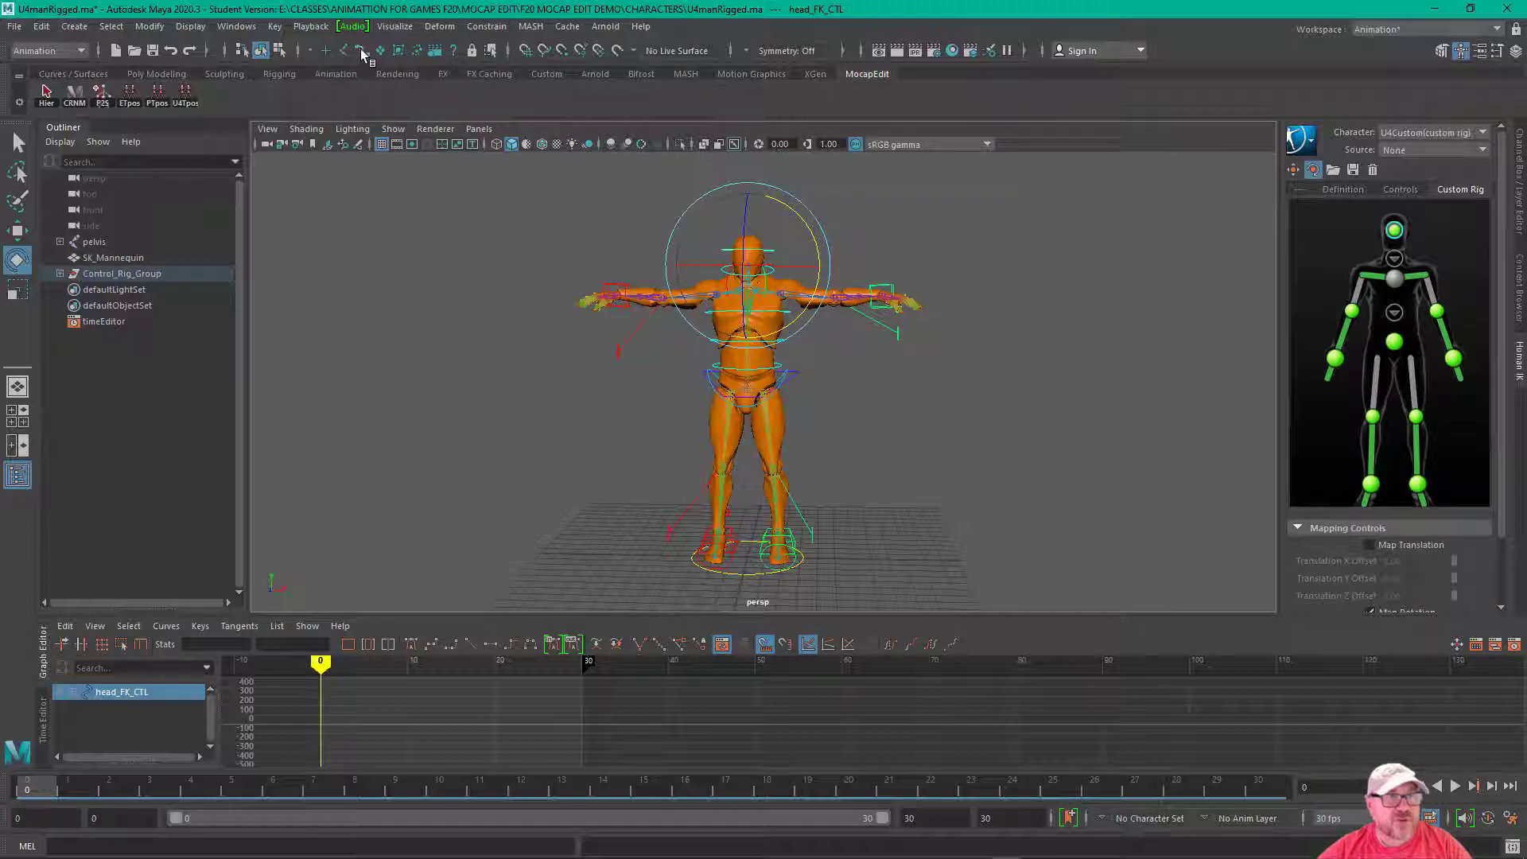
{"action": "left_click", "coordinate": [361, 50]}
{"action": "left_click", "coordinate": [454, 289]}
{"action": "left_click_drag", "start_coordinate": [463, 173], "coordinate": [1015, 596]}
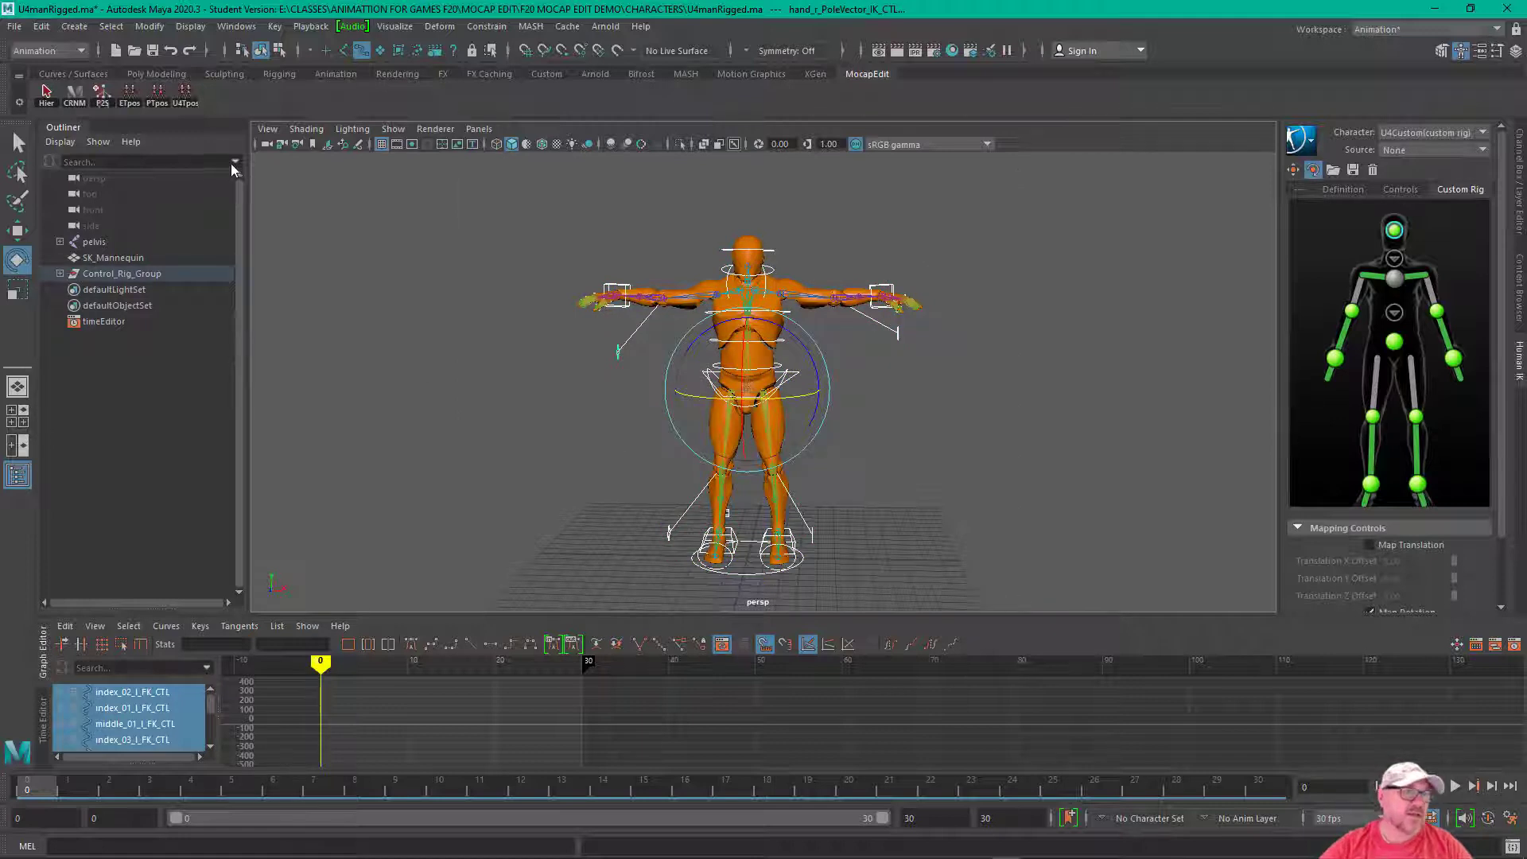
Step: Store the controls' current T-pose as a pose2shelf button labelled U4RgTp
{"action": "left_click", "coordinate": [102, 94]}
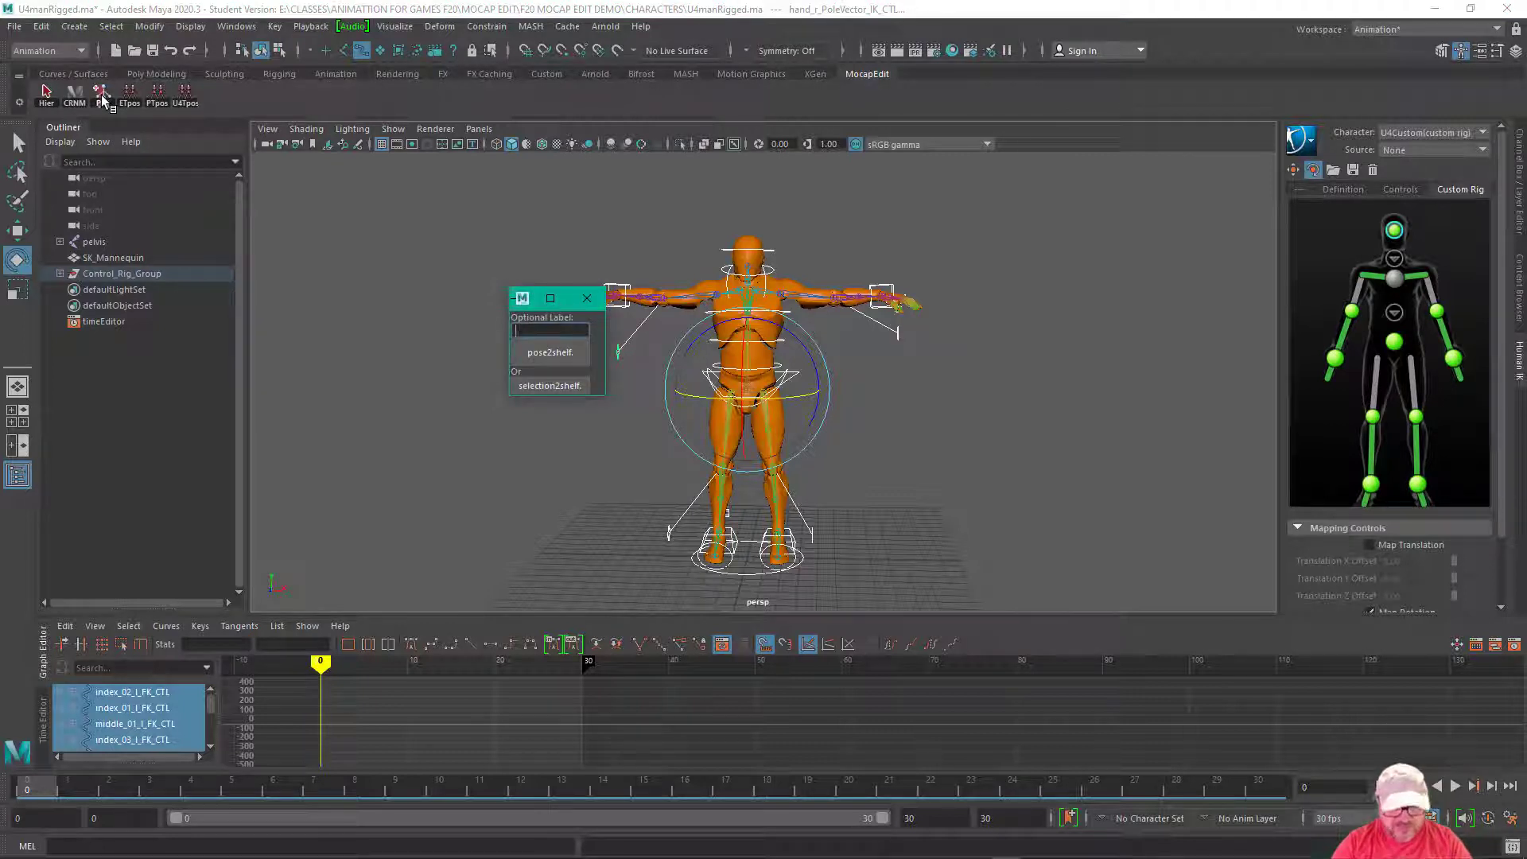
{"action": "type", "text": "U"}
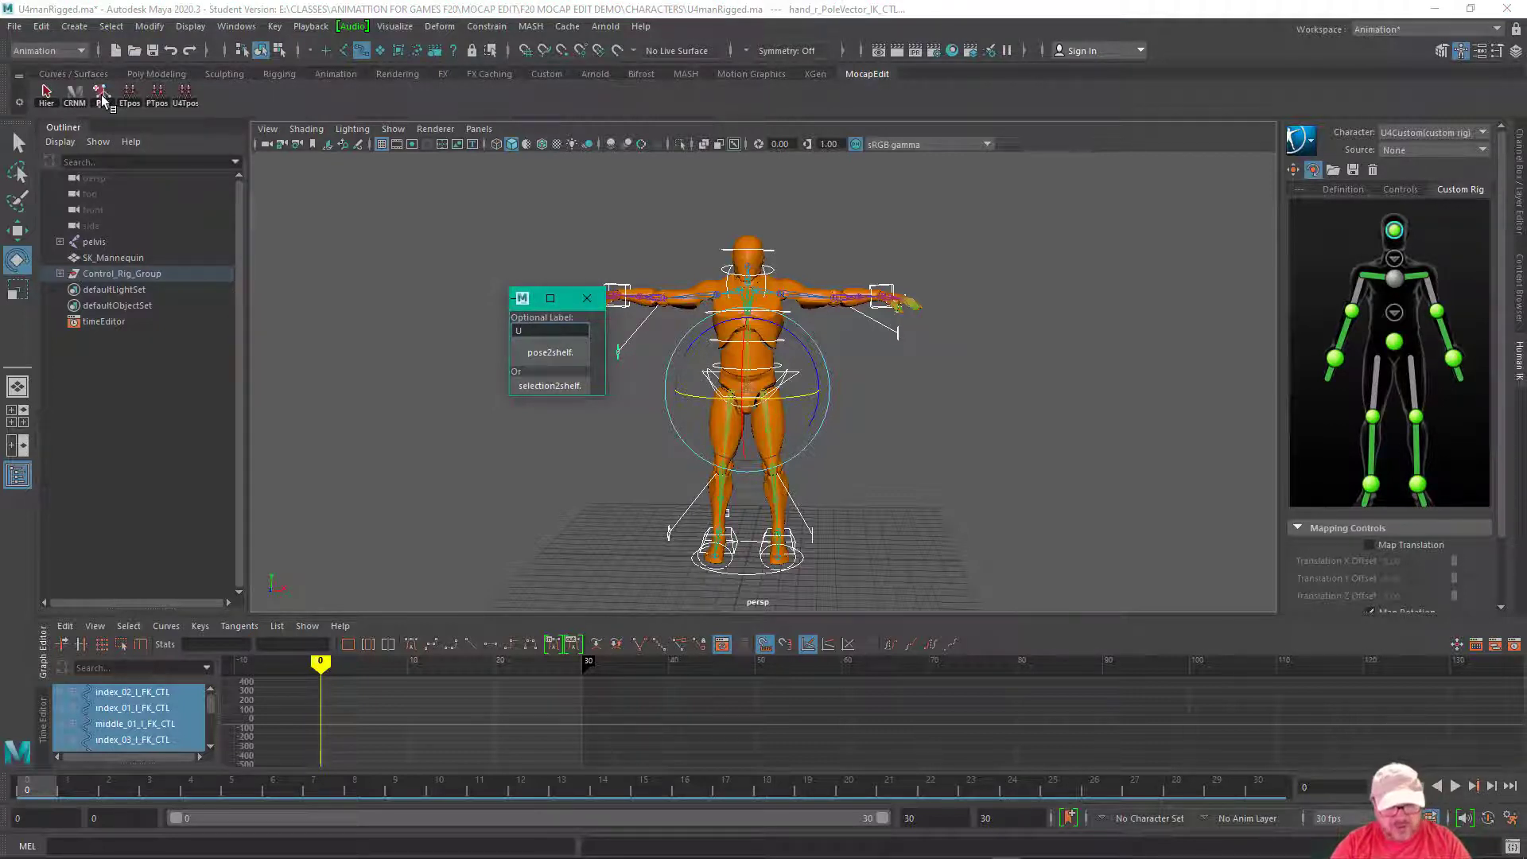
{"action": "type", "text": "4RgTp"}
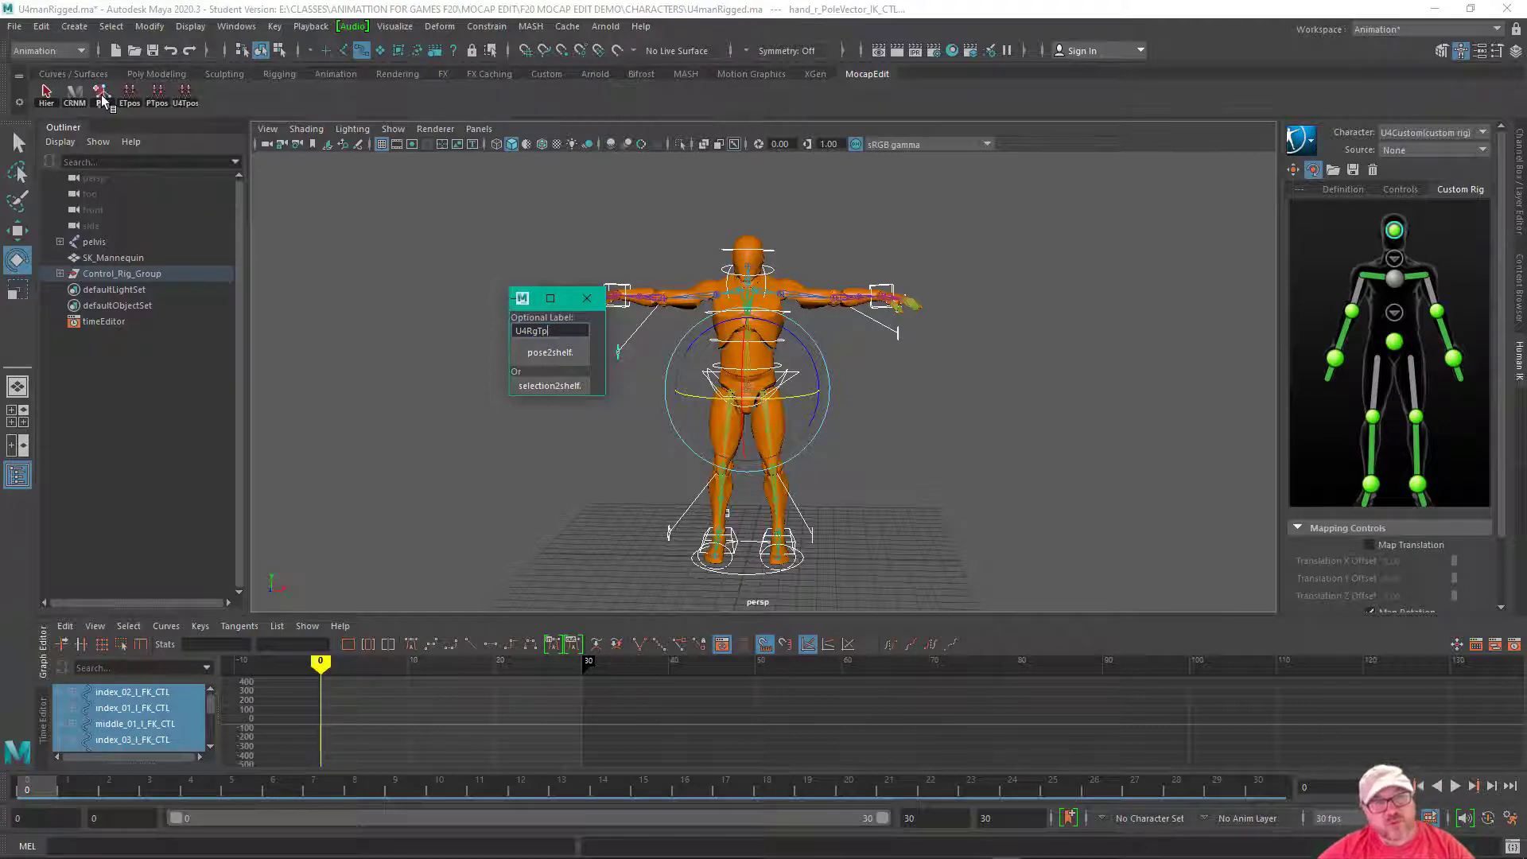
{"action": "left_click", "coordinate": [561, 357]}
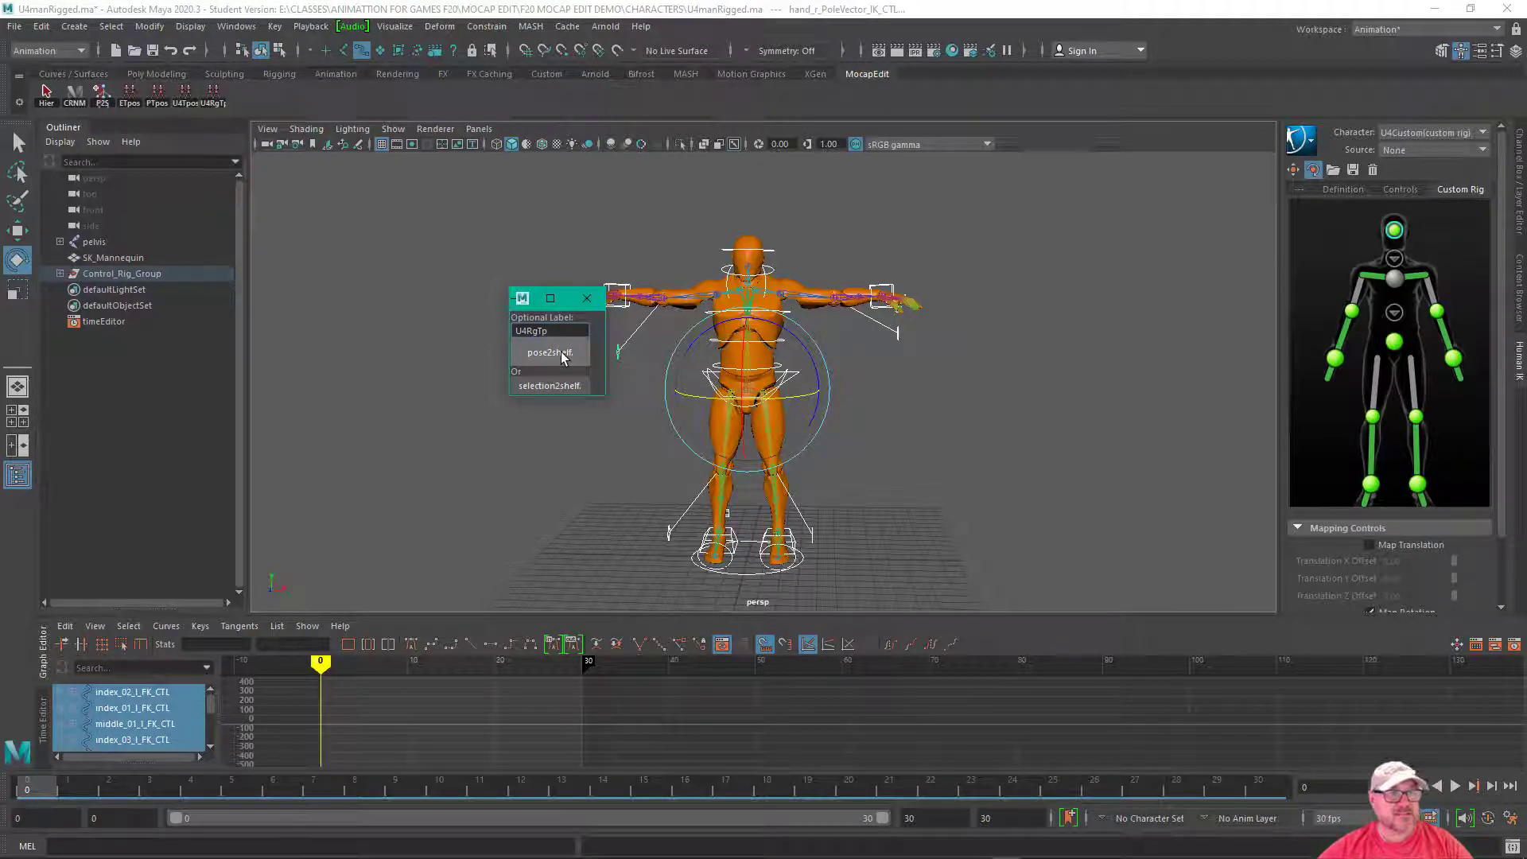
{"action": "left_click", "coordinate": [587, 298]}
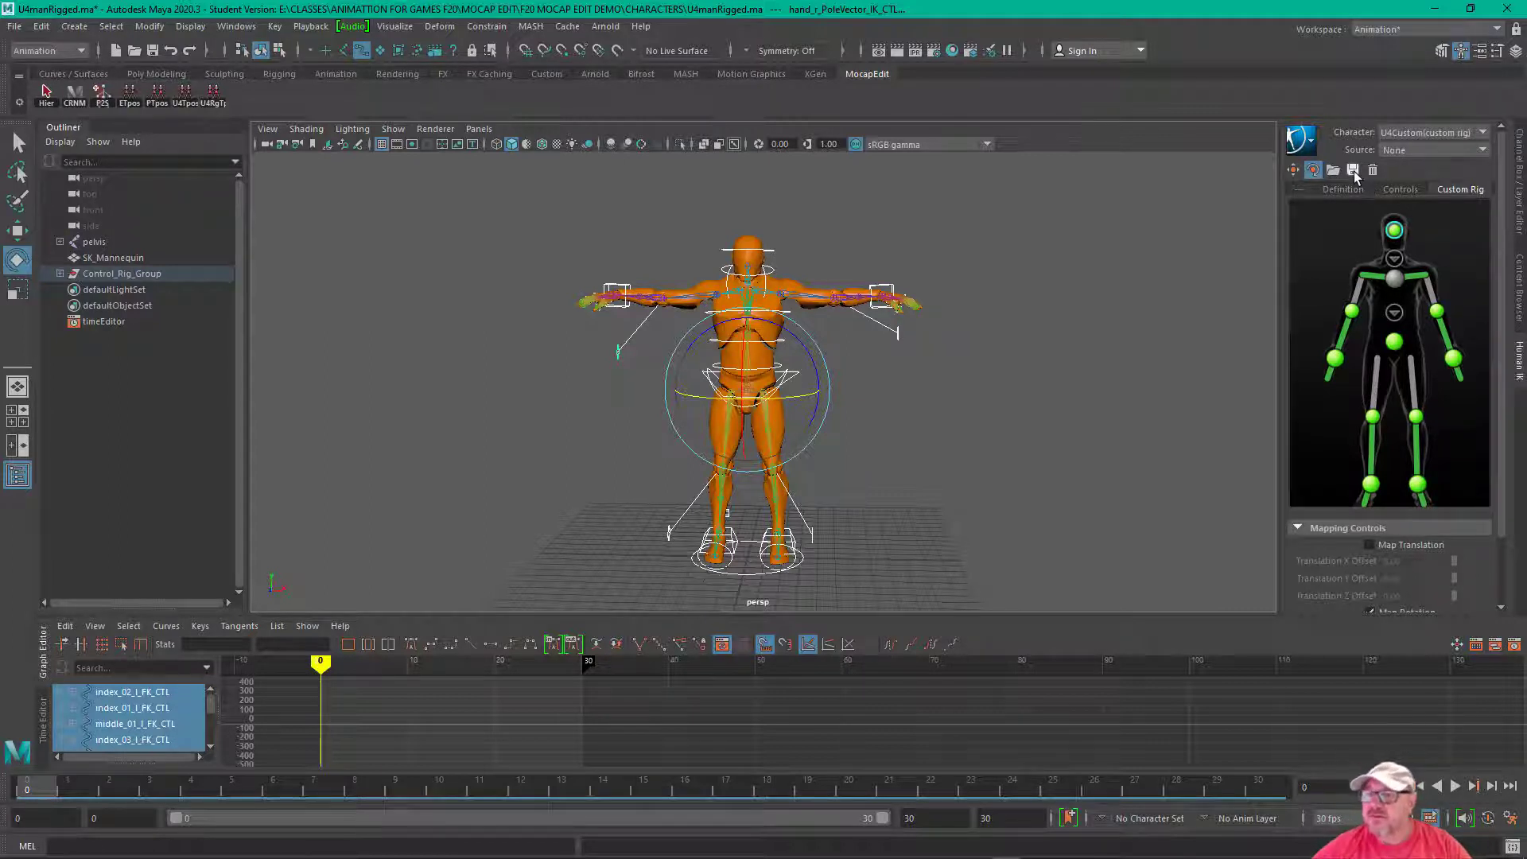
Step: Deselect all rig controls and cancel saving the custom rig mapping
{"action": "left_click", "coordinate": [1082, 322]}
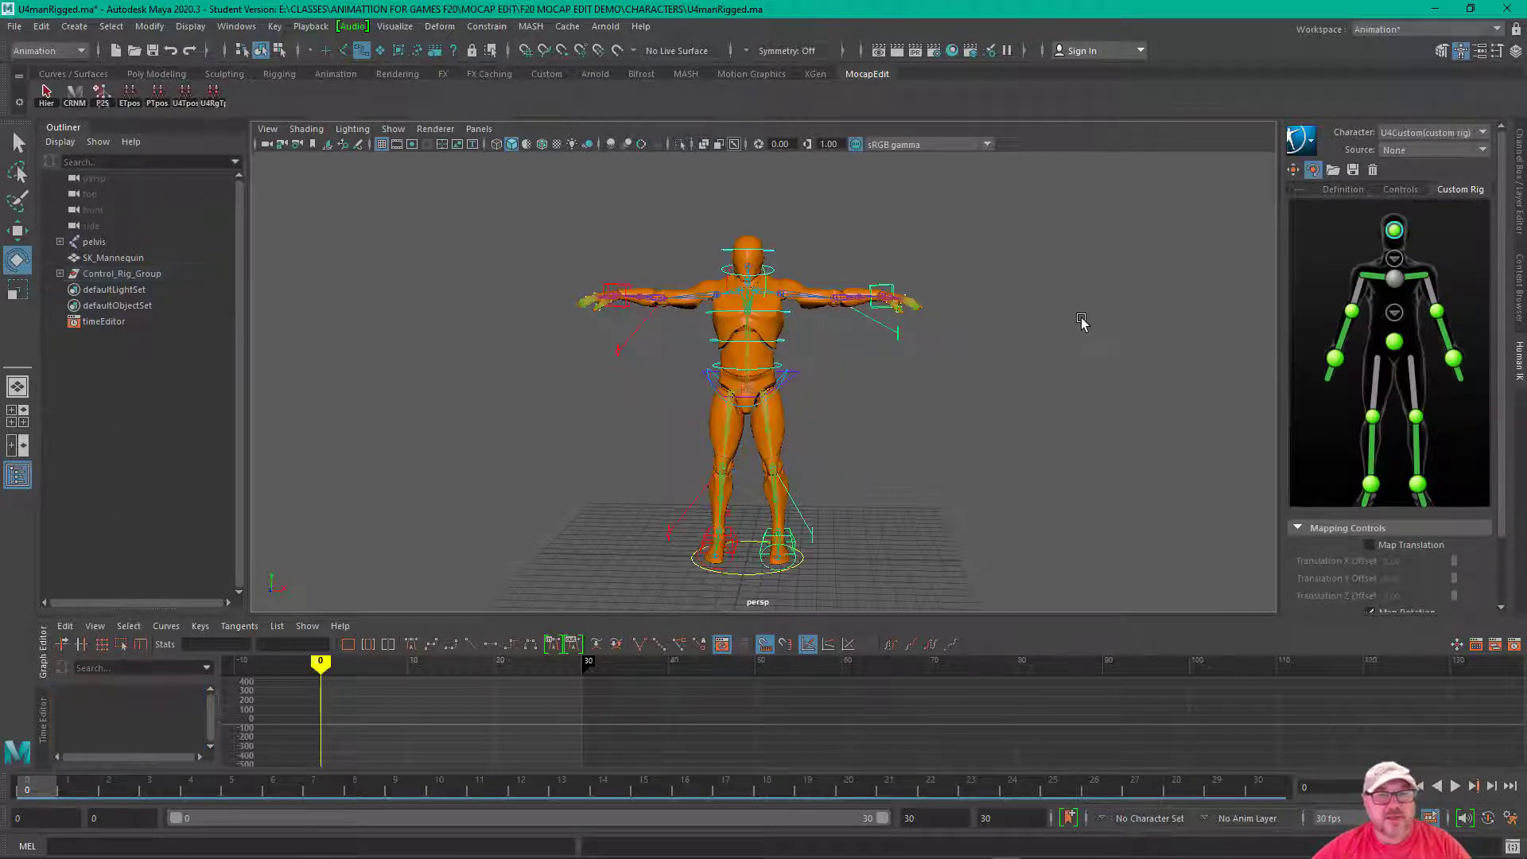
{"action": "left_click", "coordinate": [1352, 170]}
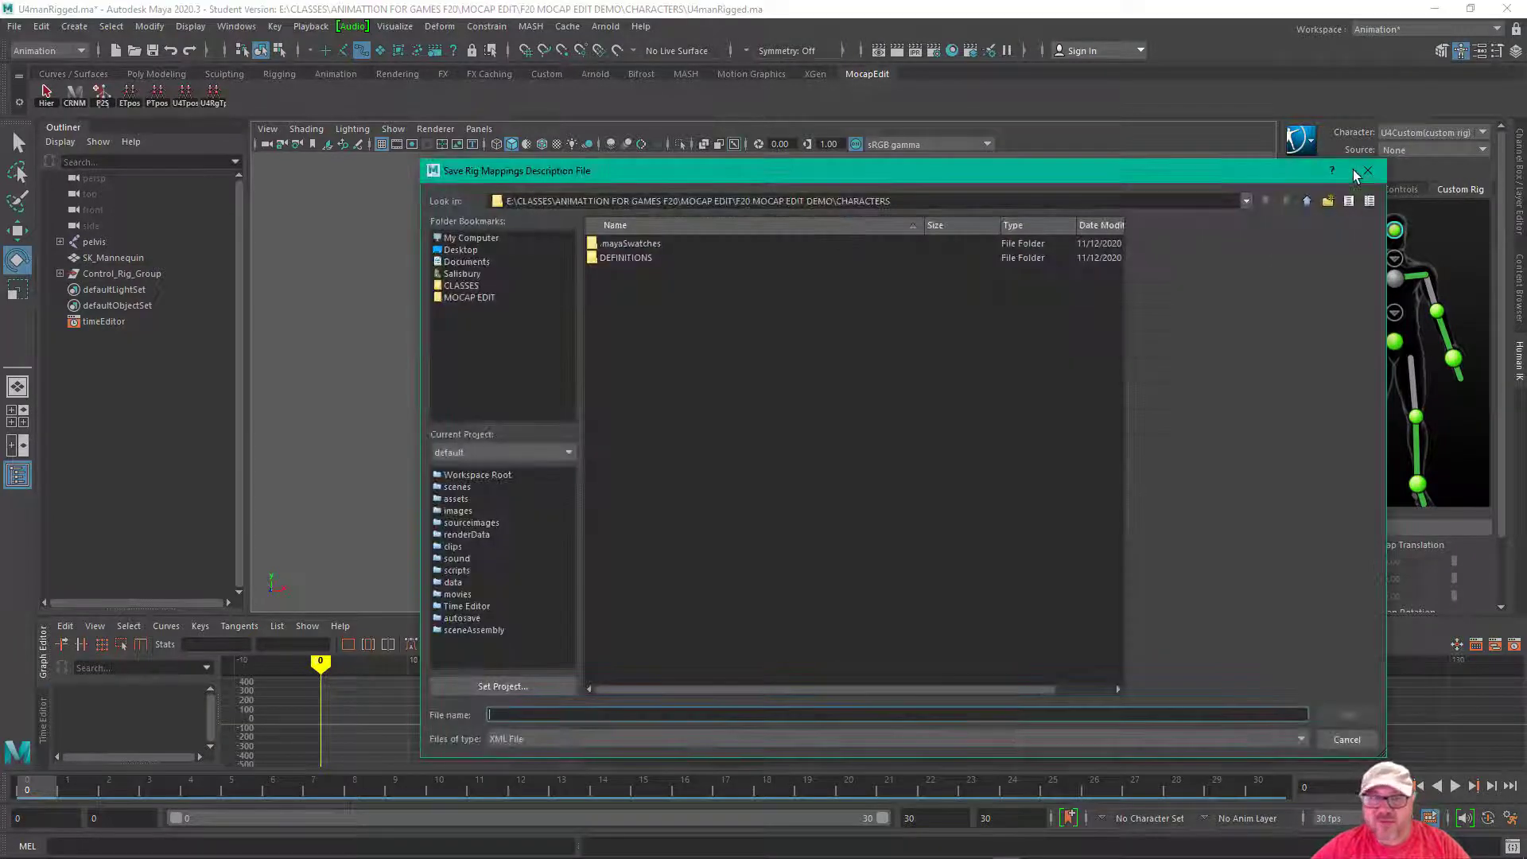
{"action": "left_click", "coordinate": [1346, 740]}
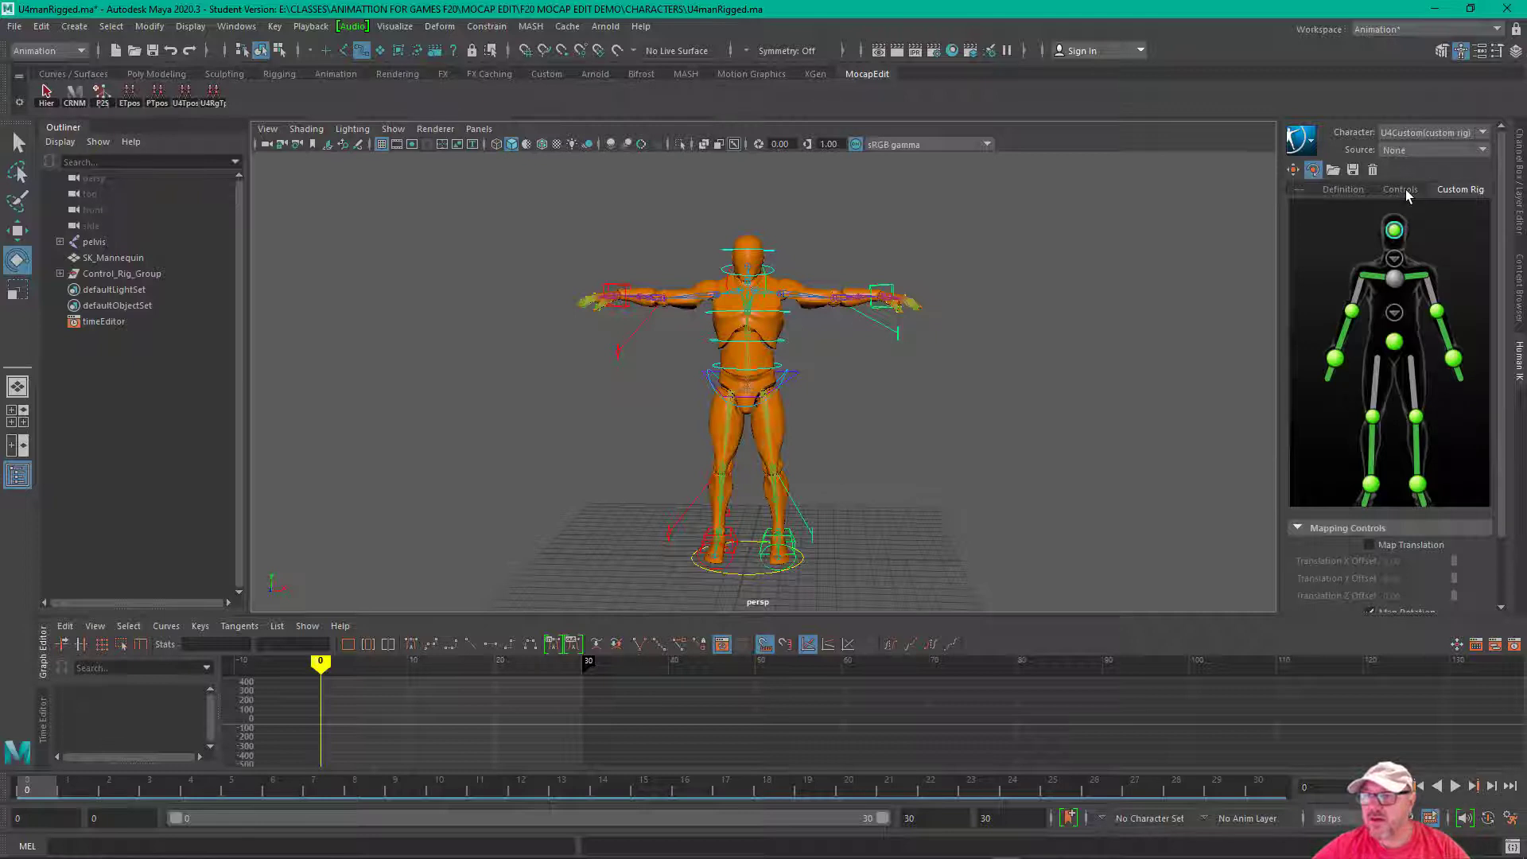
Step: Save the HumanIK skeleton definition as the template UE4Rig_Template
{"action": "left_click", "coordinate": [1356, 191]}
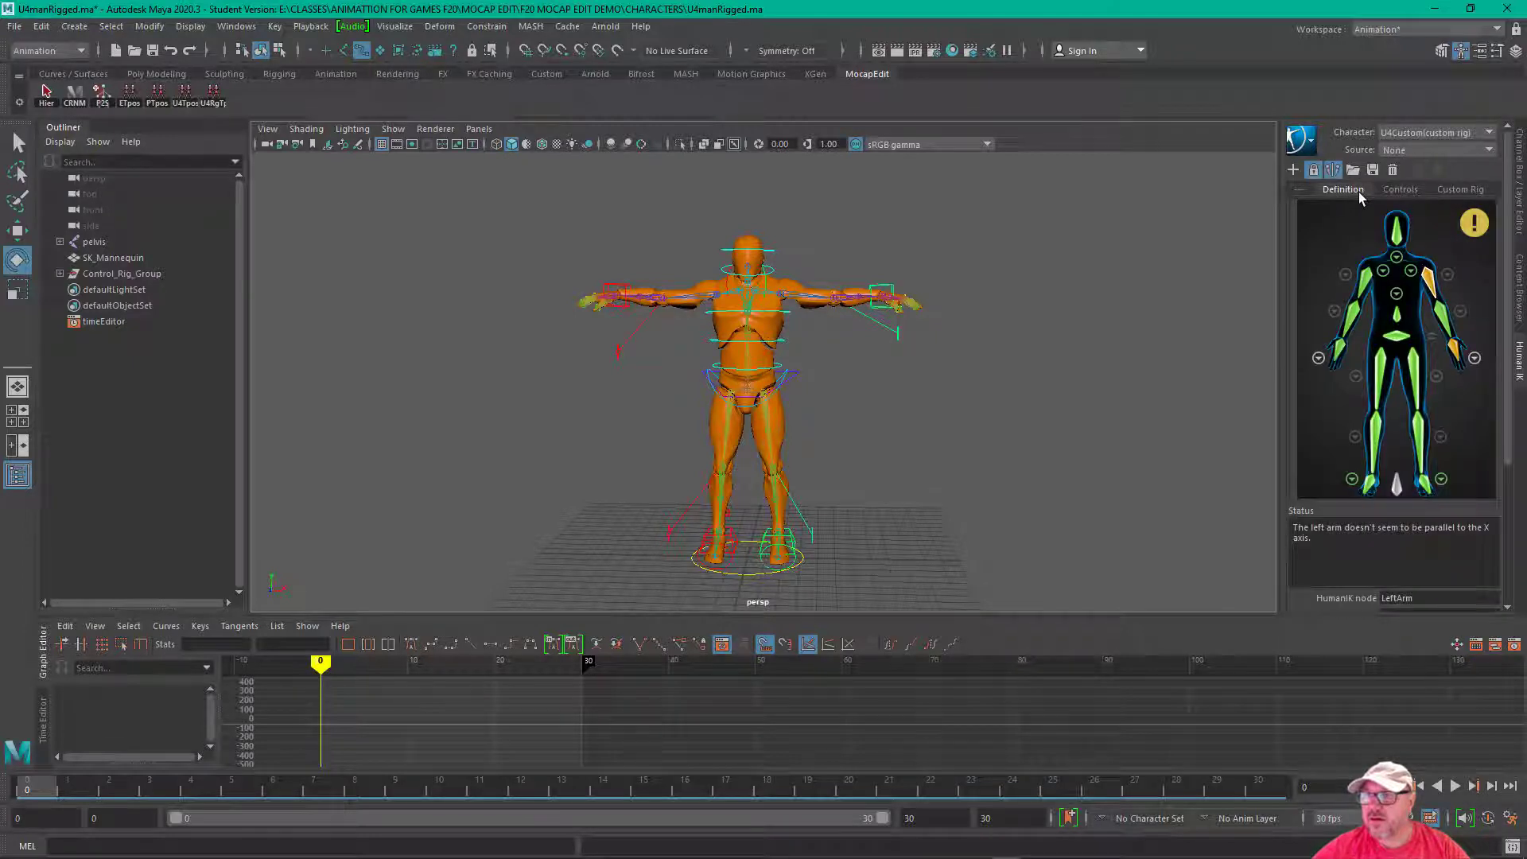
{"action": "left_click", "coordinate": [1373, 169]}
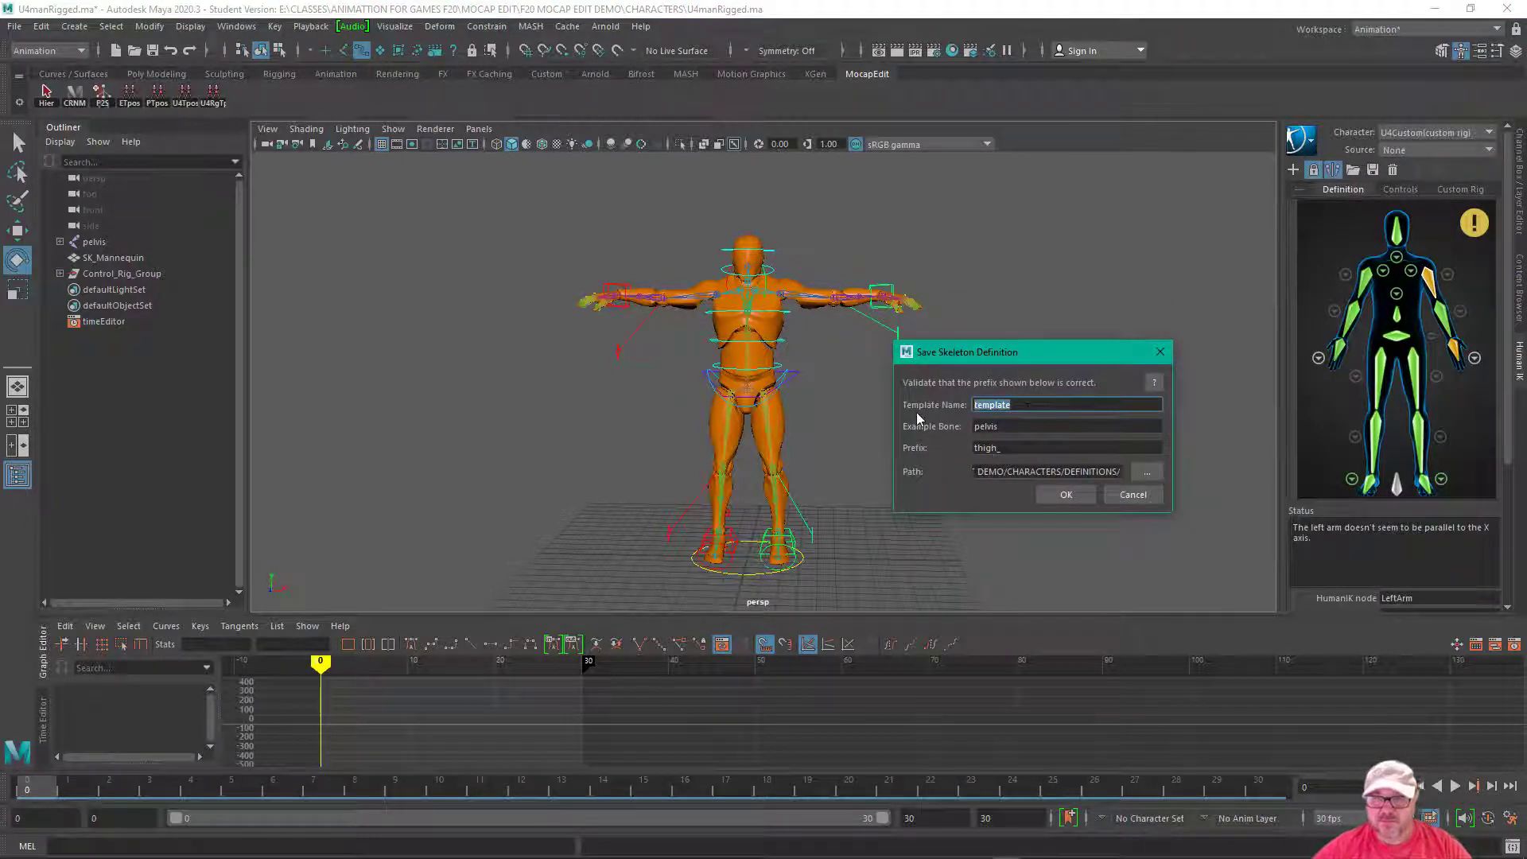
{"action": "type", "text": "U"}
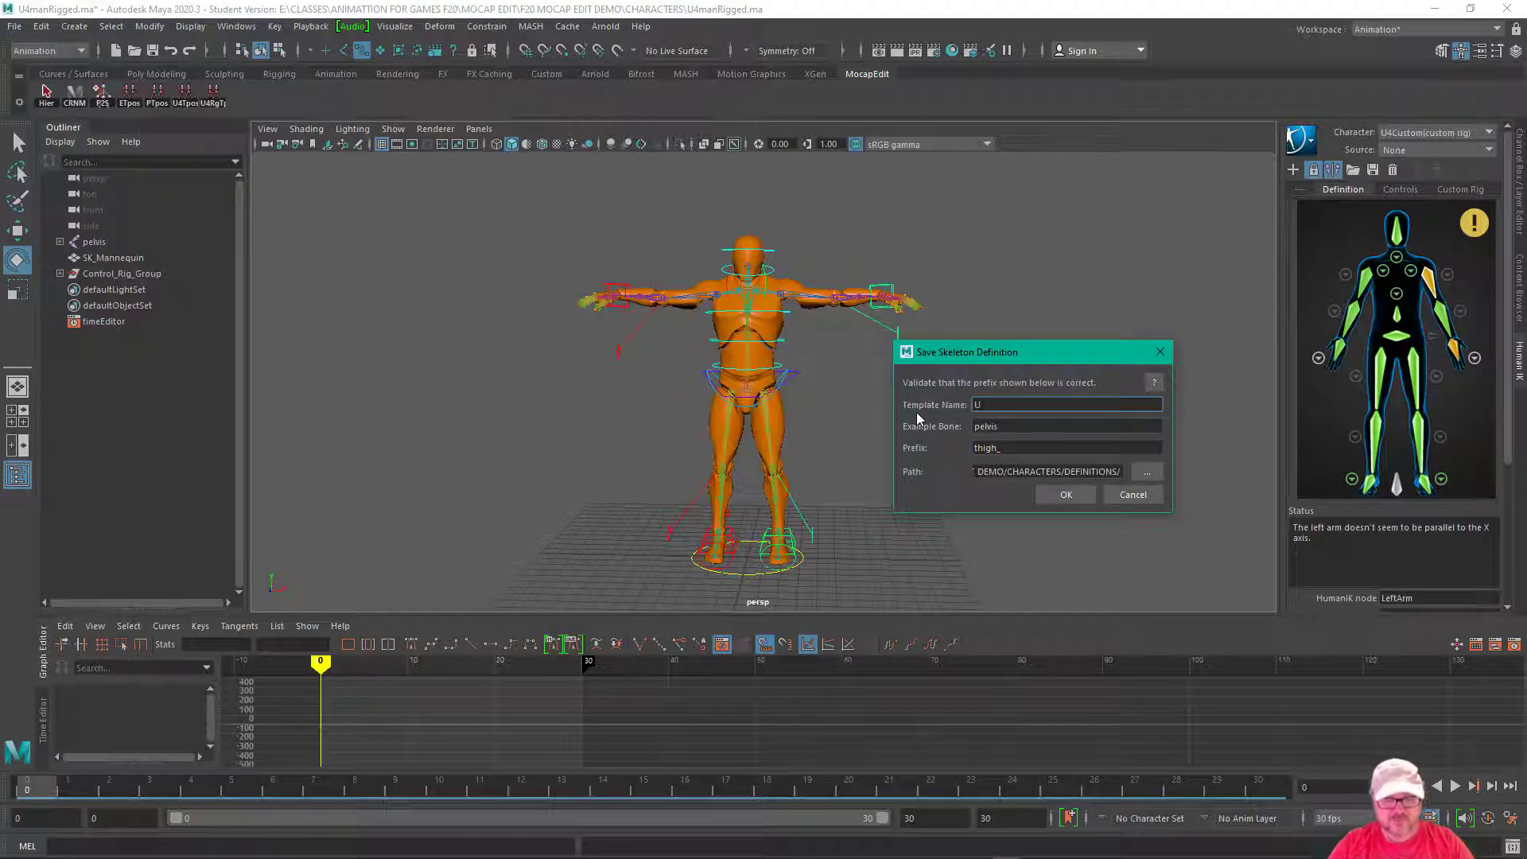
{"action": "type", "text": "E4Rig_Template"}
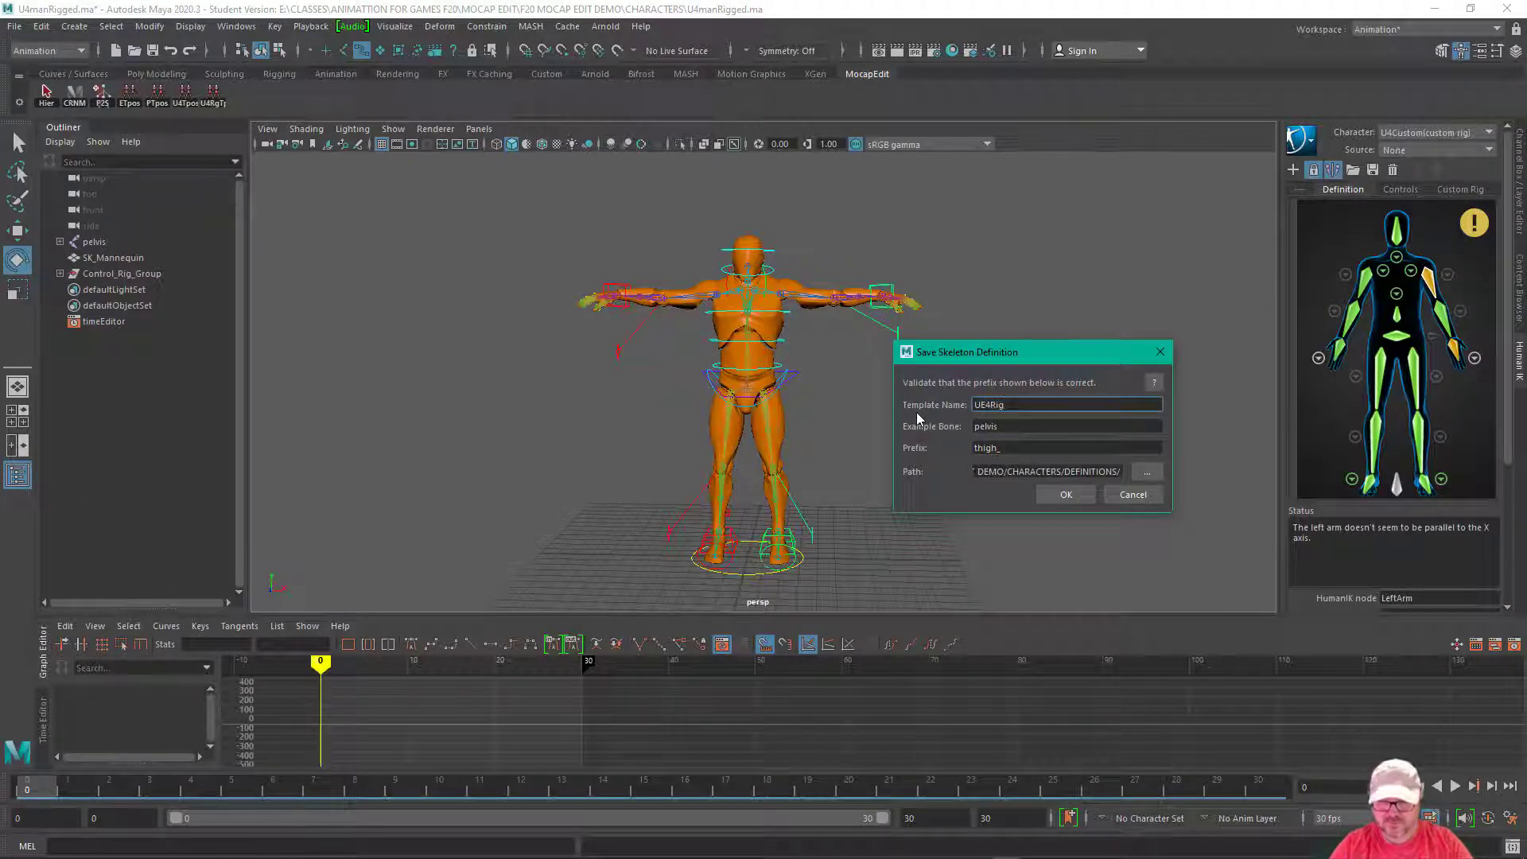
{"action": "left_click", "coordinate": [1015, 449]}
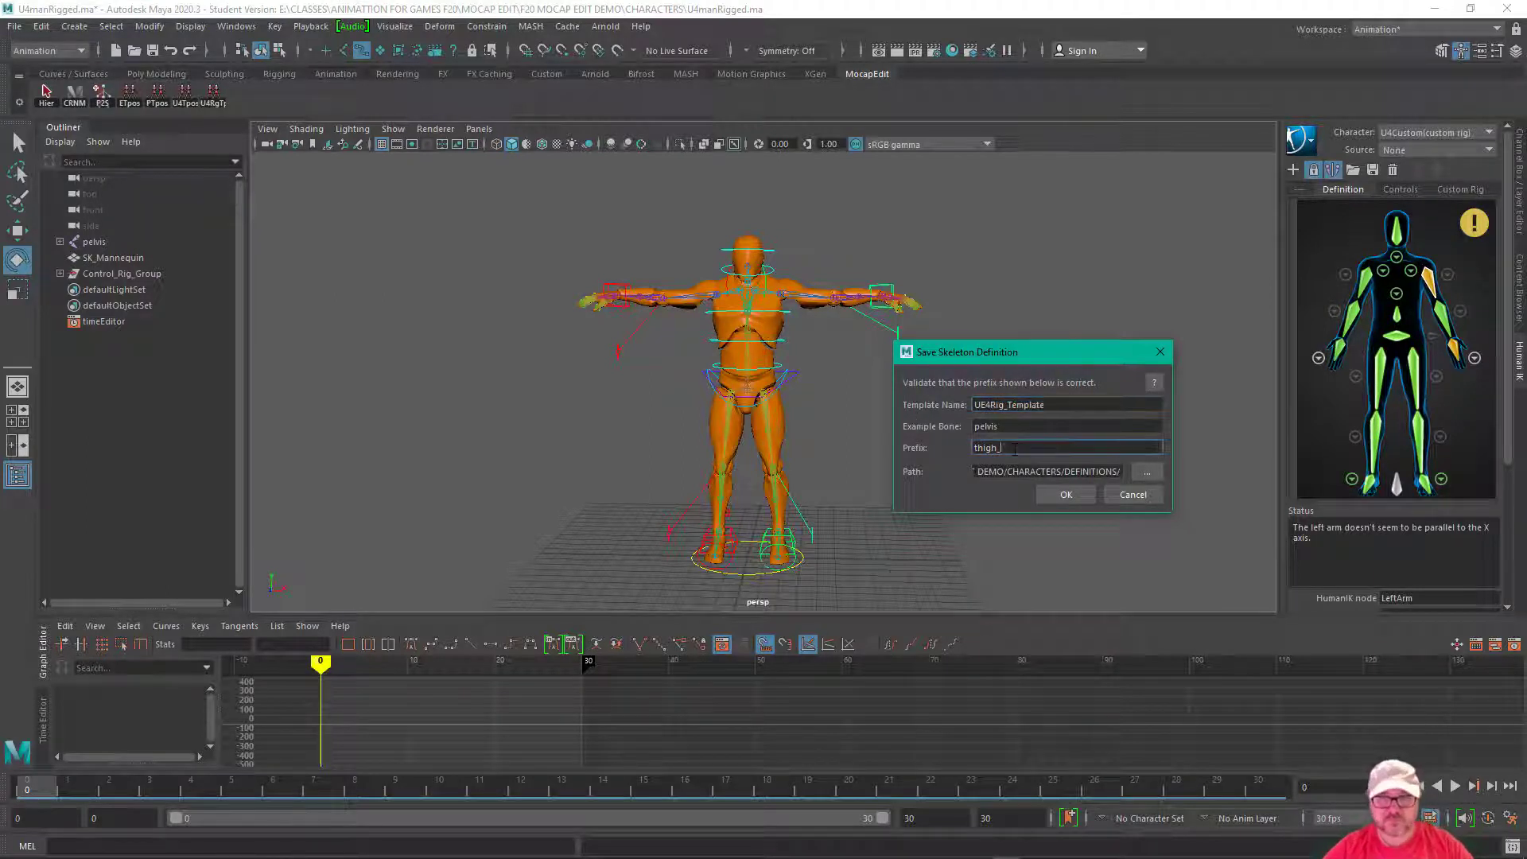
{"action": "left_click", "coordinate": [1080, 494]}
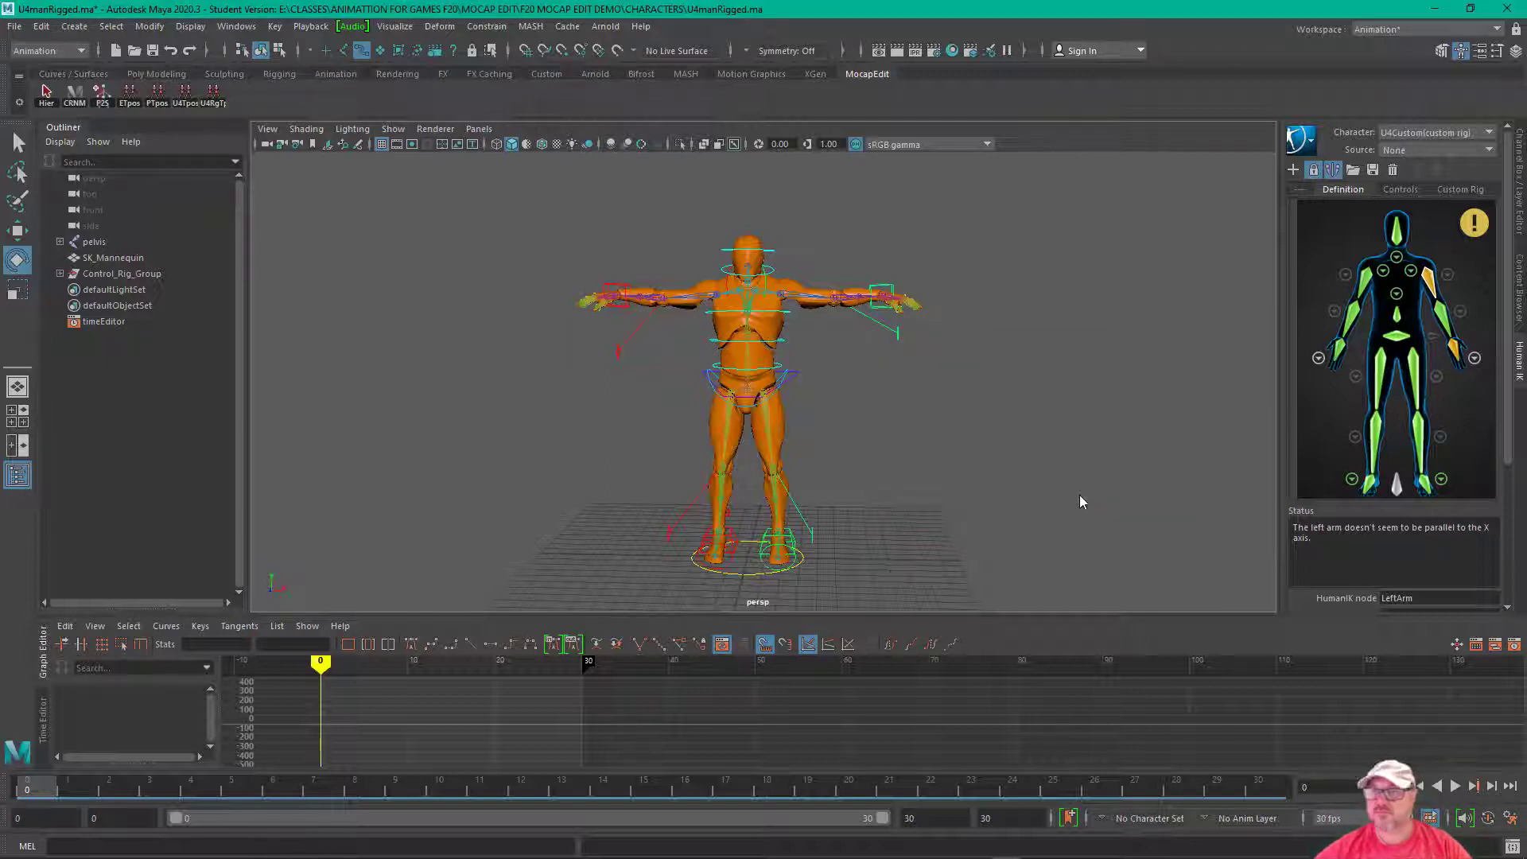
Step: Save the scene as U4manRigged.ma, replacing the existing file and passing the student-version notice
{"action": "left_click", "coordinate": [14, 26]}
{"action": "left_click", "coordinate": [61, 107]}
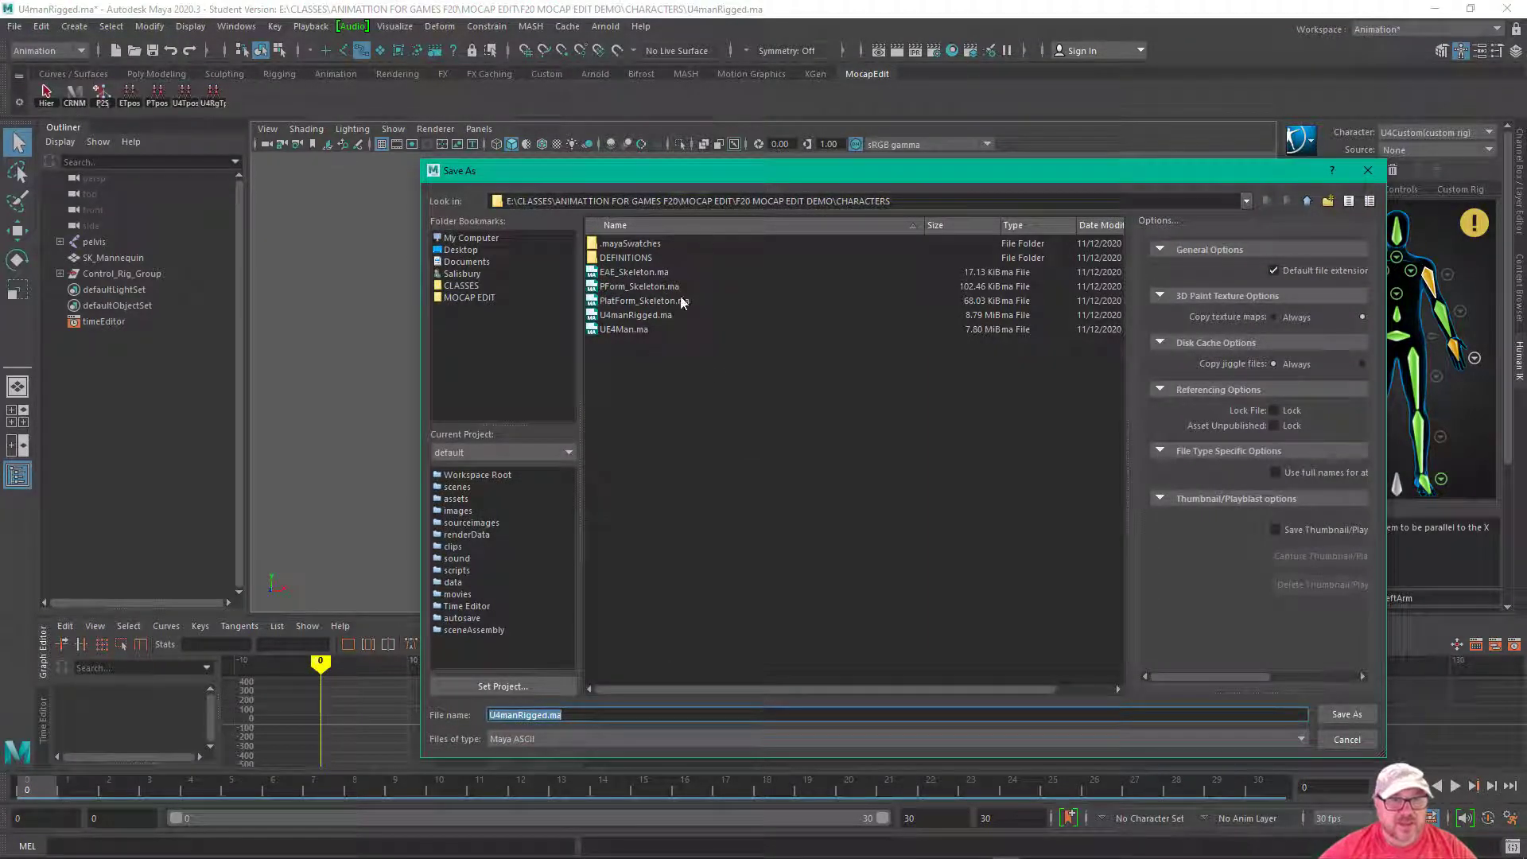
{"action": "left_click", "coordinate": [662, 316]}
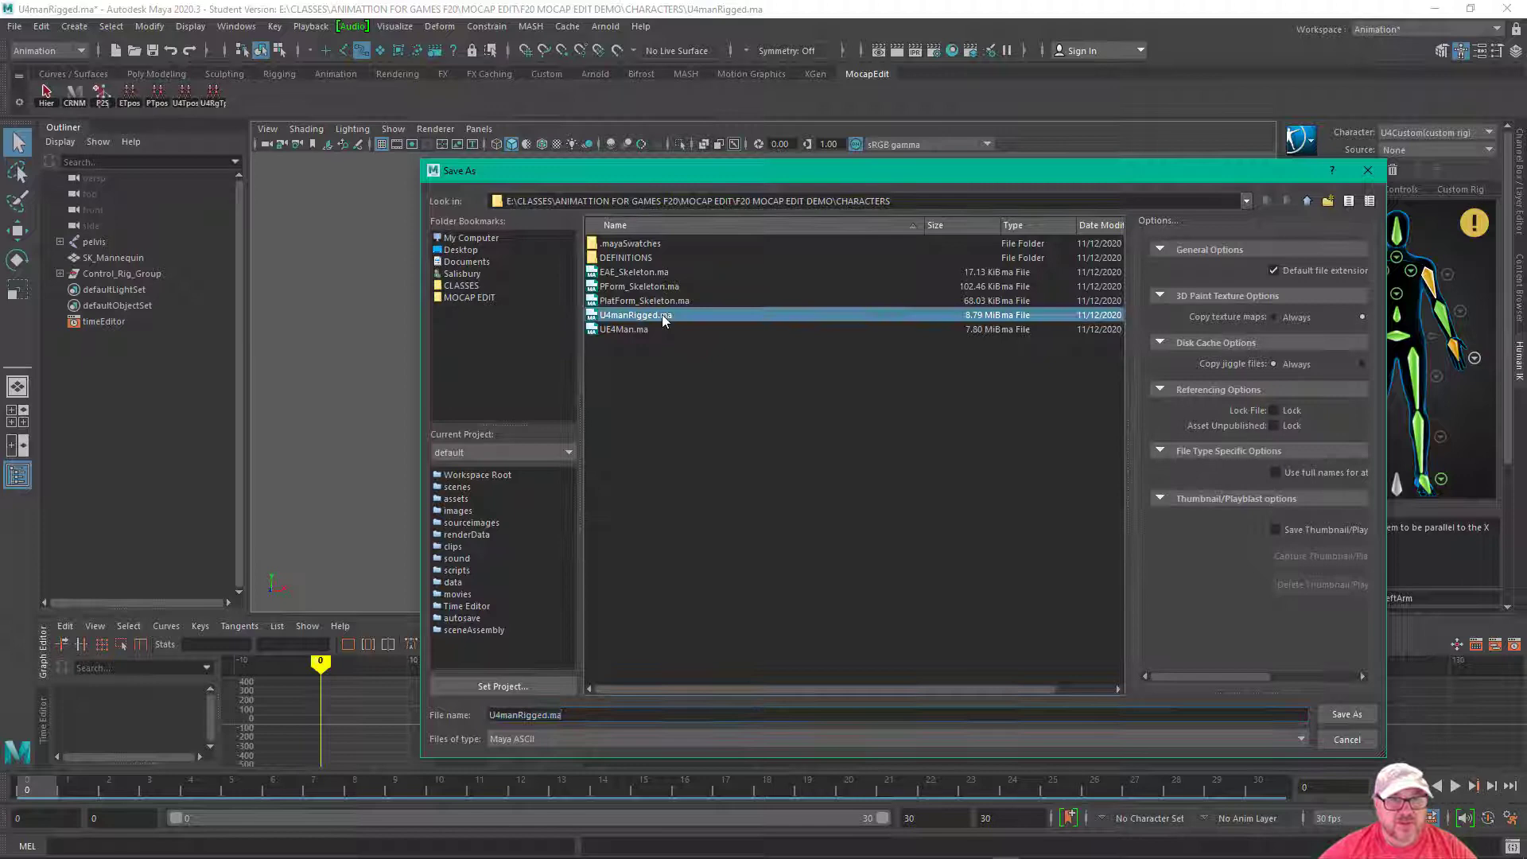
{"action": "left_click", "coordinate": [1344, 714]}
{"action": "left_click", "coordinate": [867, 487]}
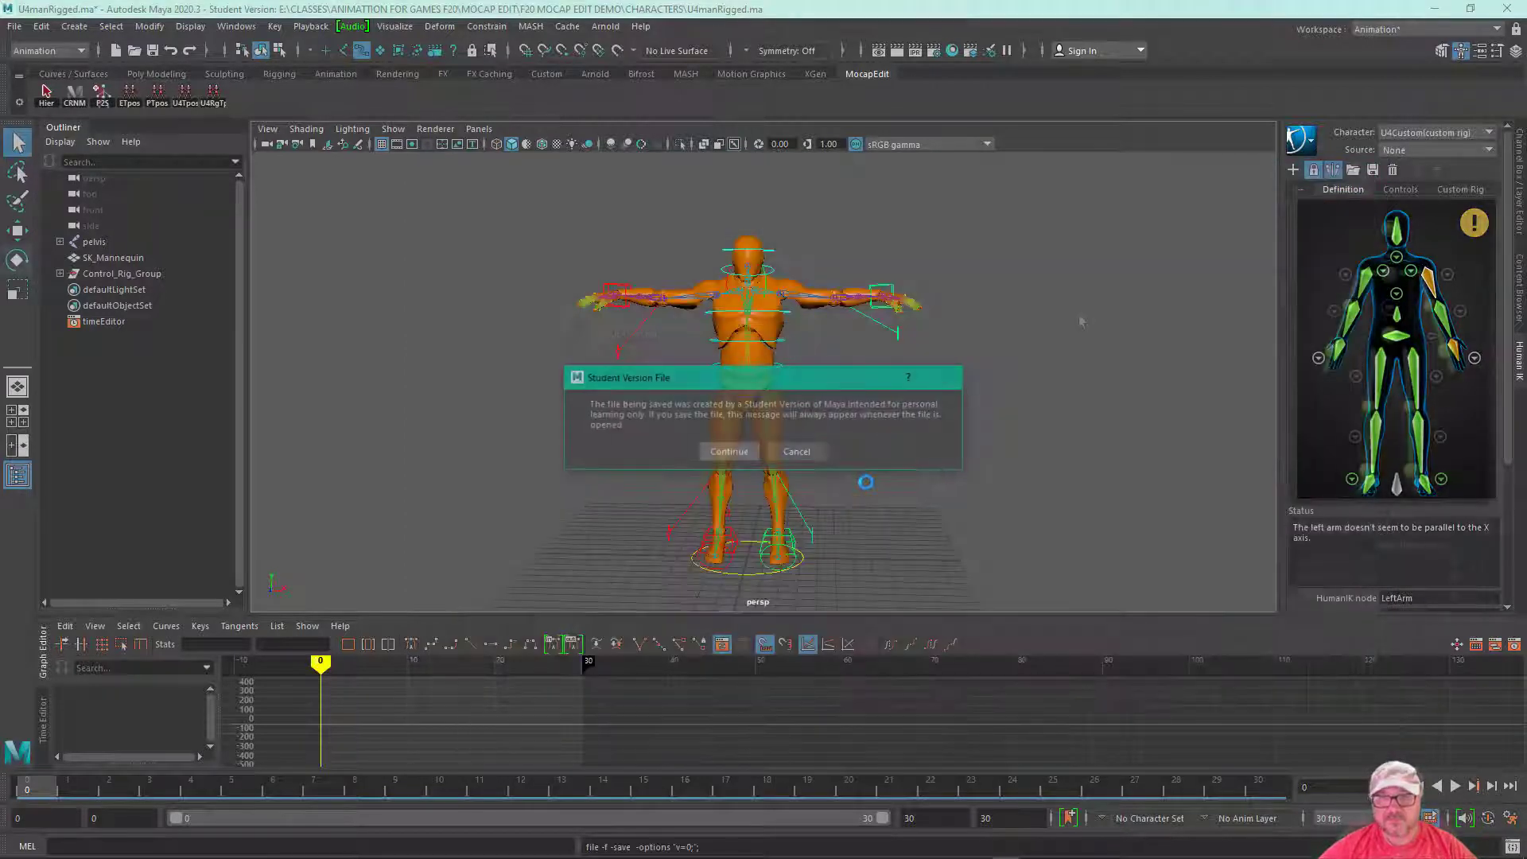
{"action": "key", "text": "e"}
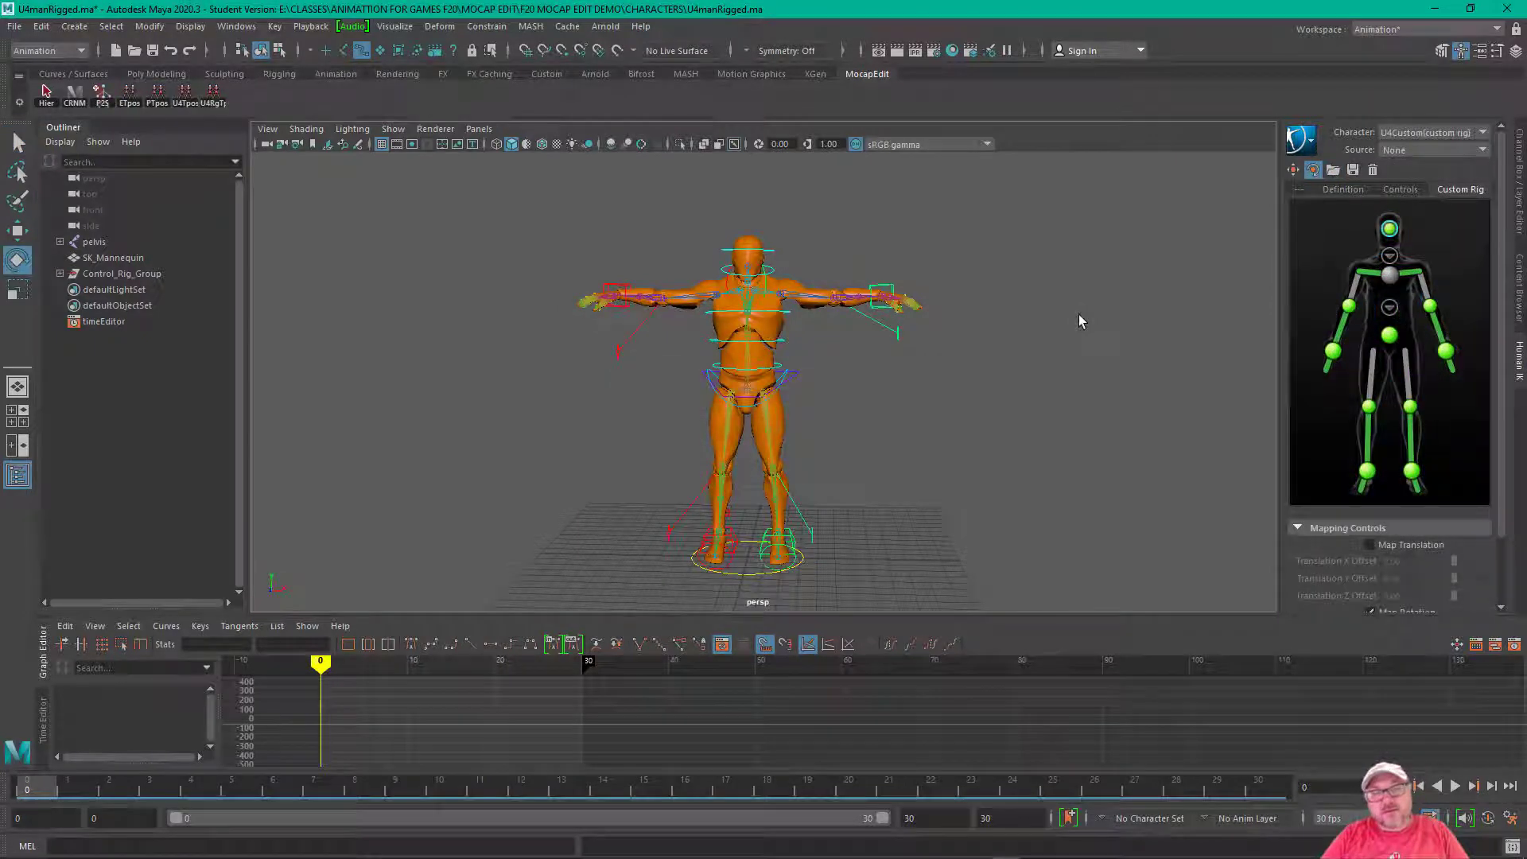